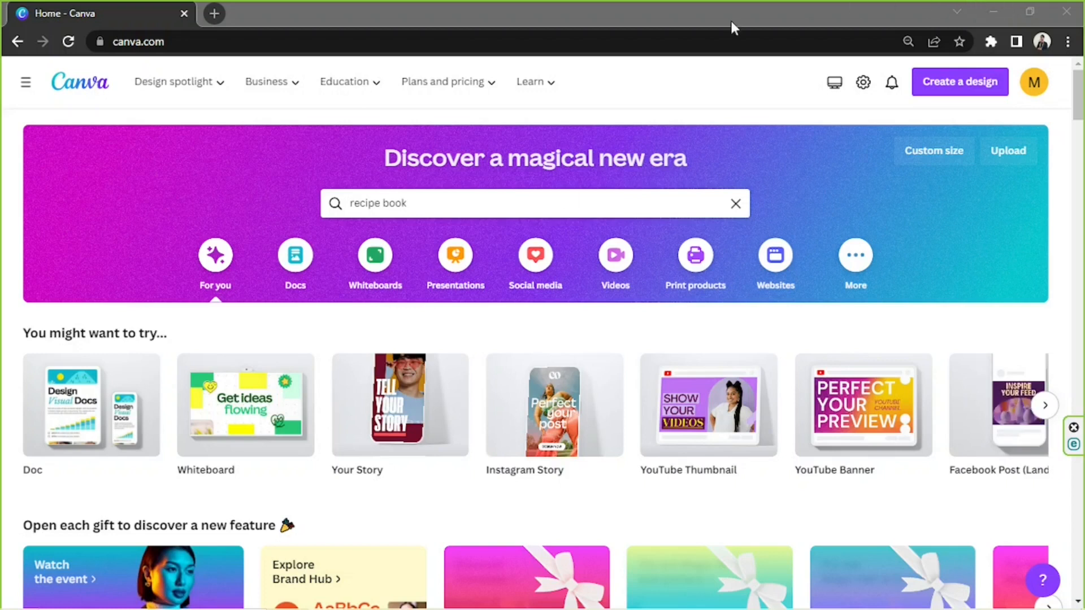
# Show all templates for "recipe book" and browse the results for a suitable recipe page design.
pyautogui.click(509, 204)
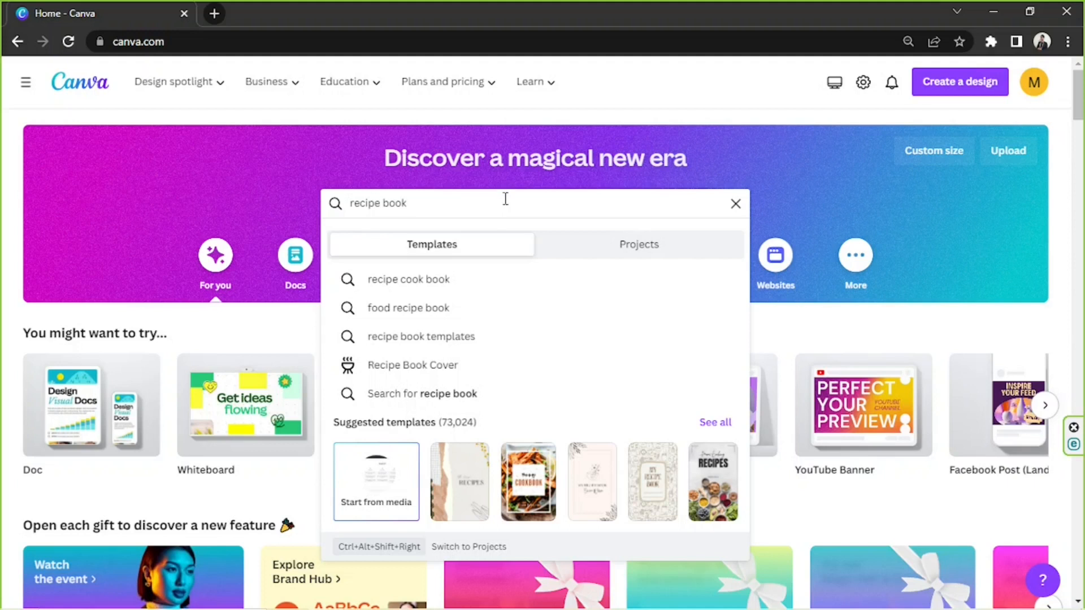
pyautogui.click(714, 425)
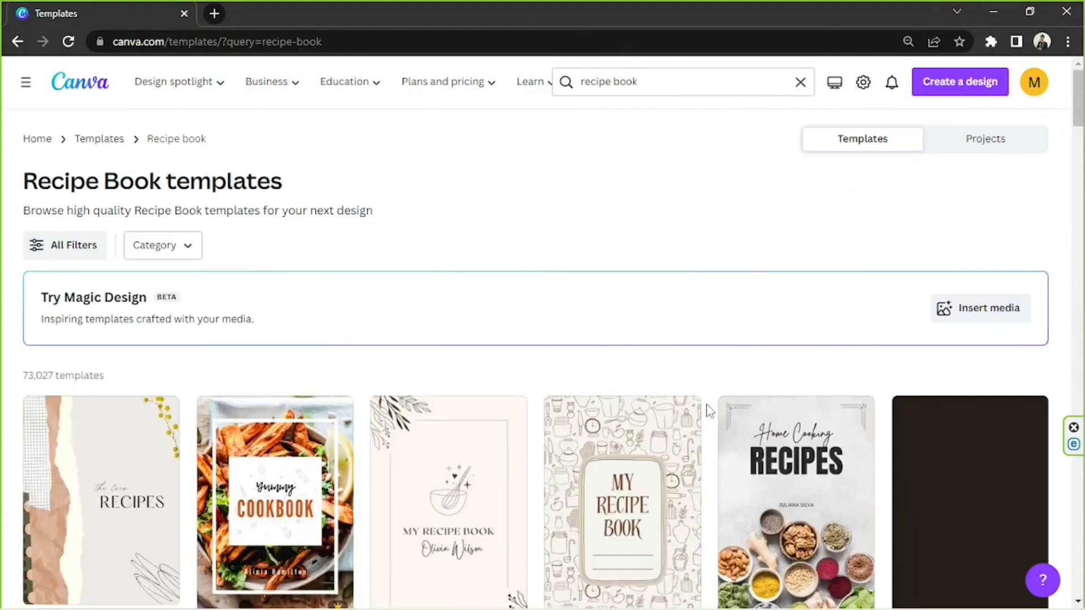
pyautogui.moveTo(1079, 112); pyautogui.dragTo(1083, 144)
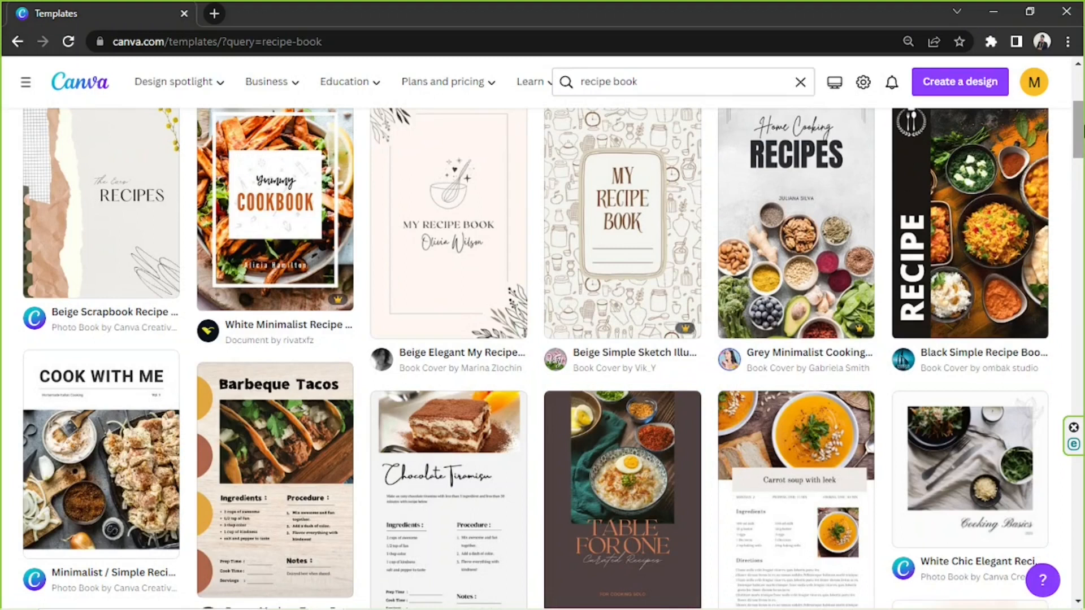
pyautogui.scroll(-3, 1083, 131)
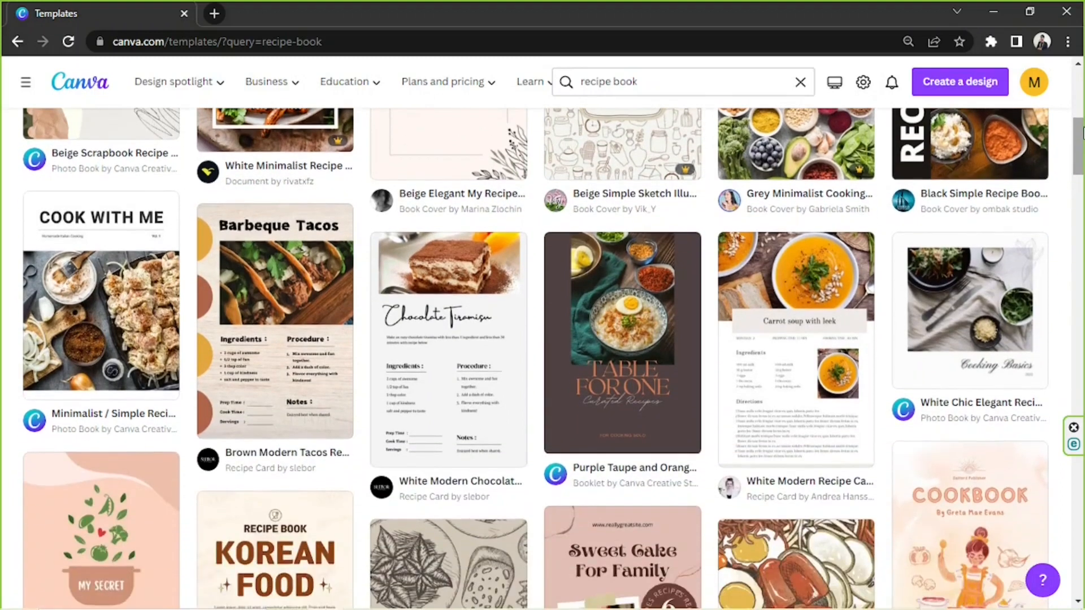
pyautogui.scroll(-3, 1083, 131)
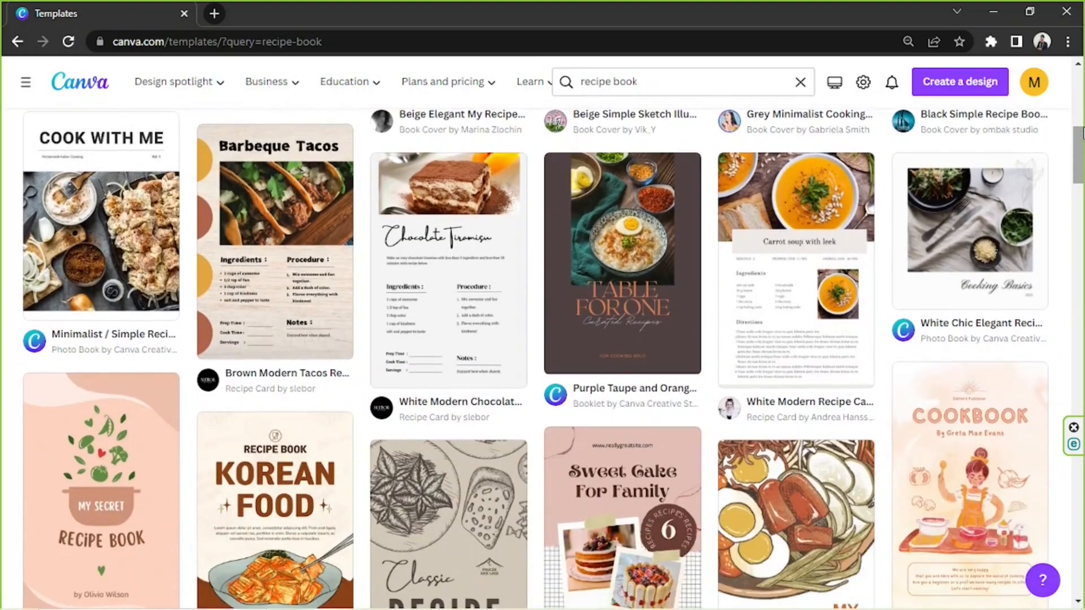
pyautogui.scroll(-3, 1083, 133)
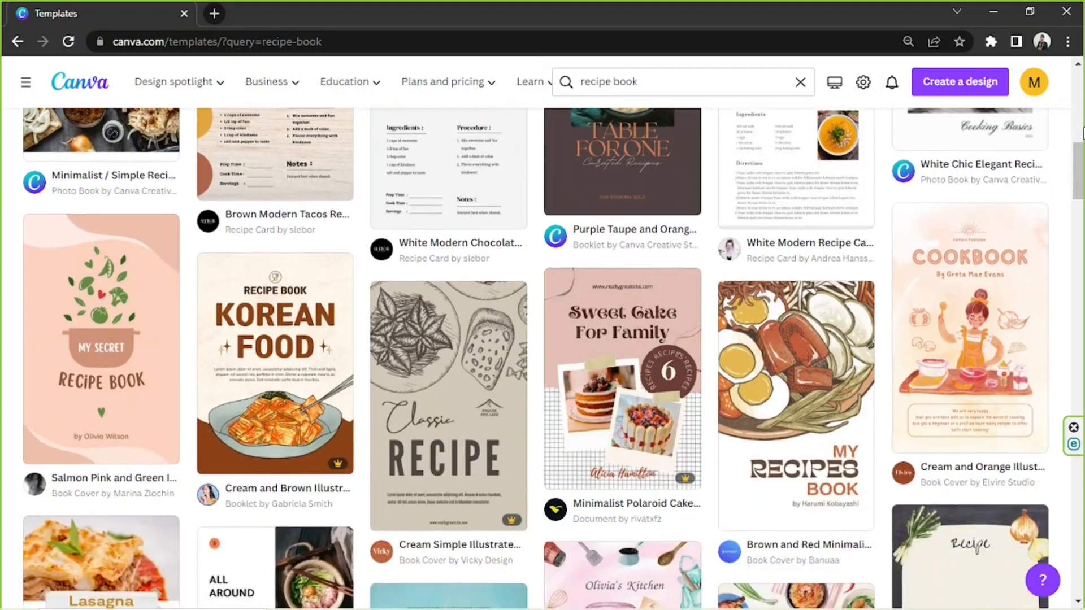
pyautogui.scroll(-2, 1083, 133)
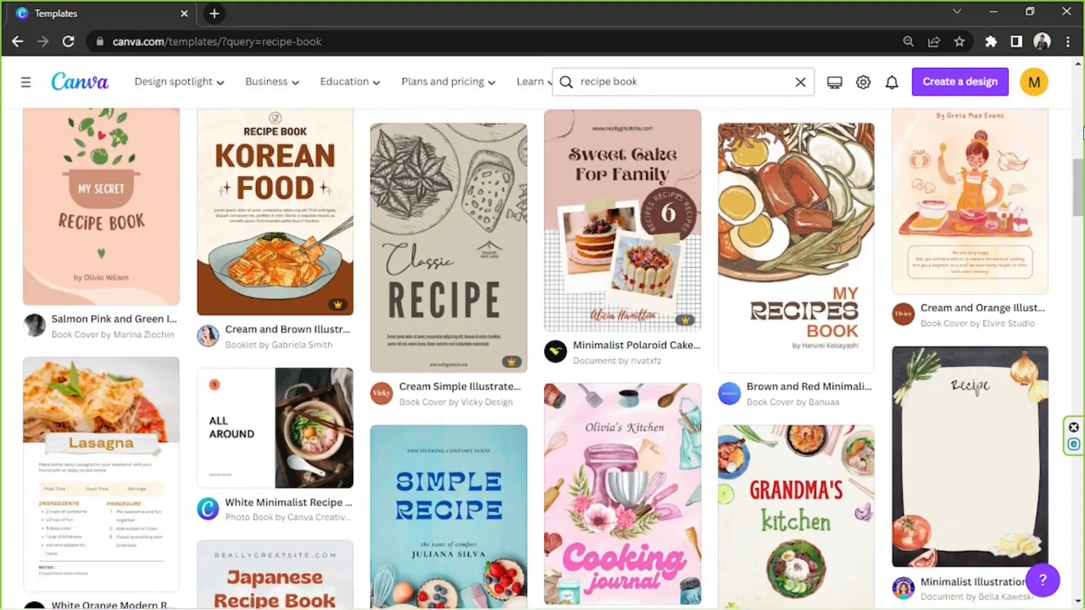
pyautogui.scroll(-3, 1083, 132)
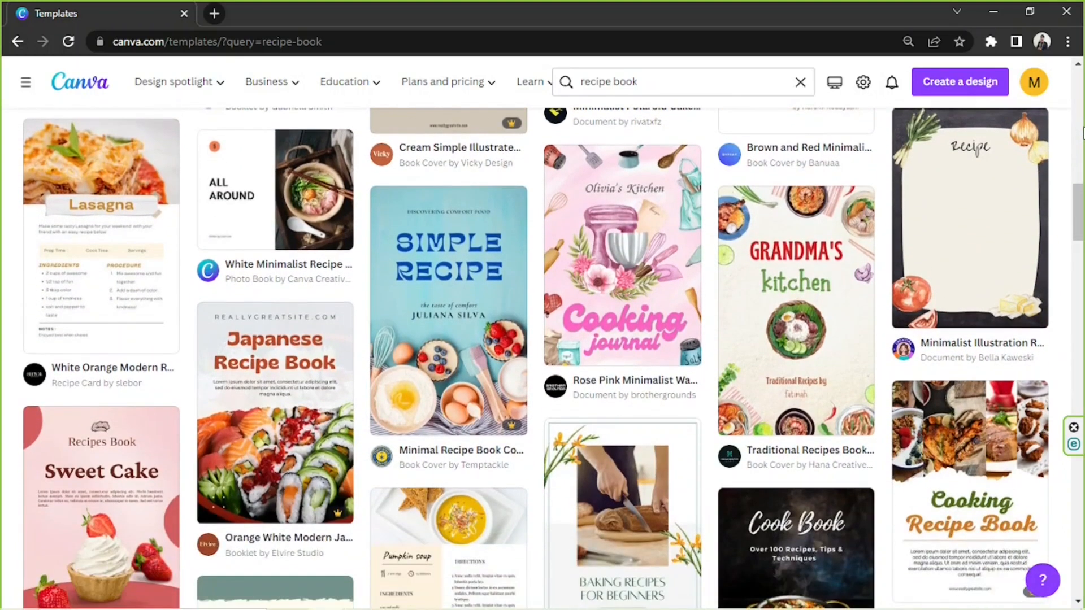
pyautogui.scroll(-2, 1083, 133)
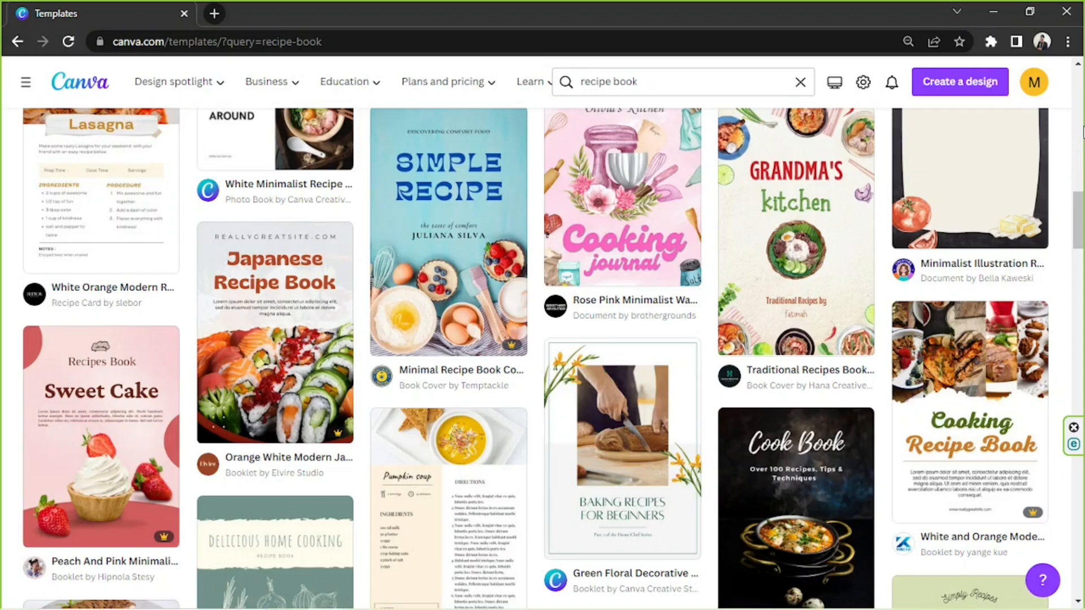
pyautogui.scroll(-2, 1083, 132)
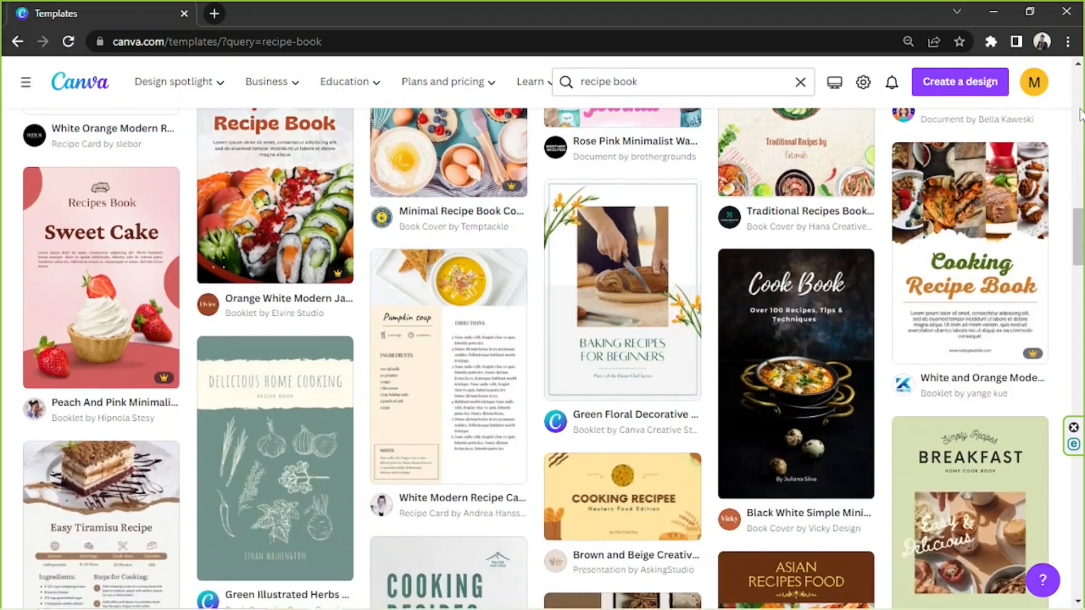
pyautogui.scroll(-2, 1081, 117)
pyautogui.scroll(2, 1017, 74)
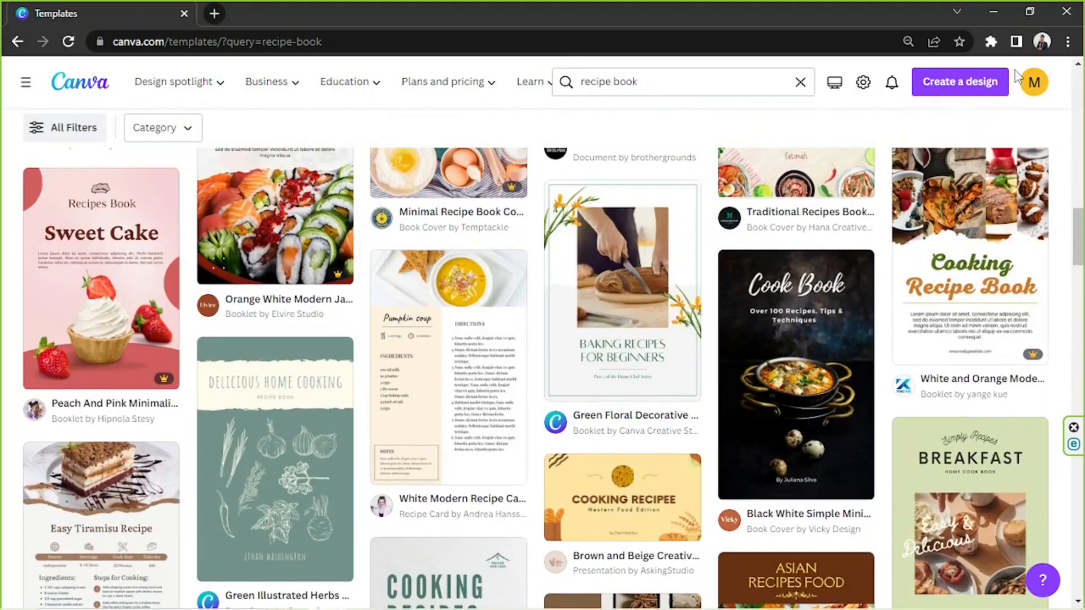
# Open the White Modern Recipe Card template with the pumpkin soup recipe for customization.
pyautogui.click(468, 364)
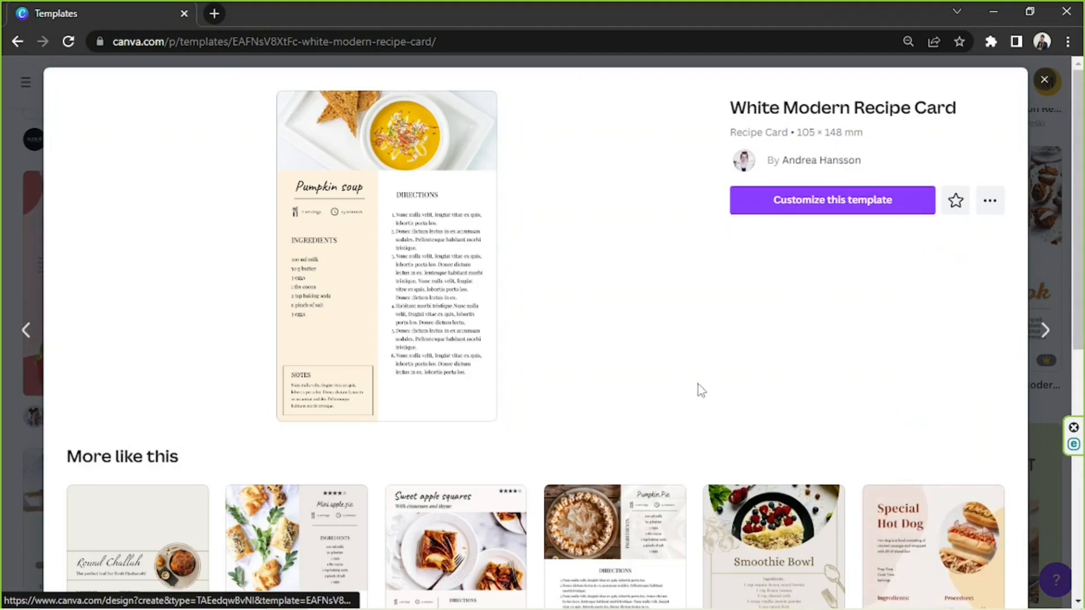
pyautogui.click(813, 208)
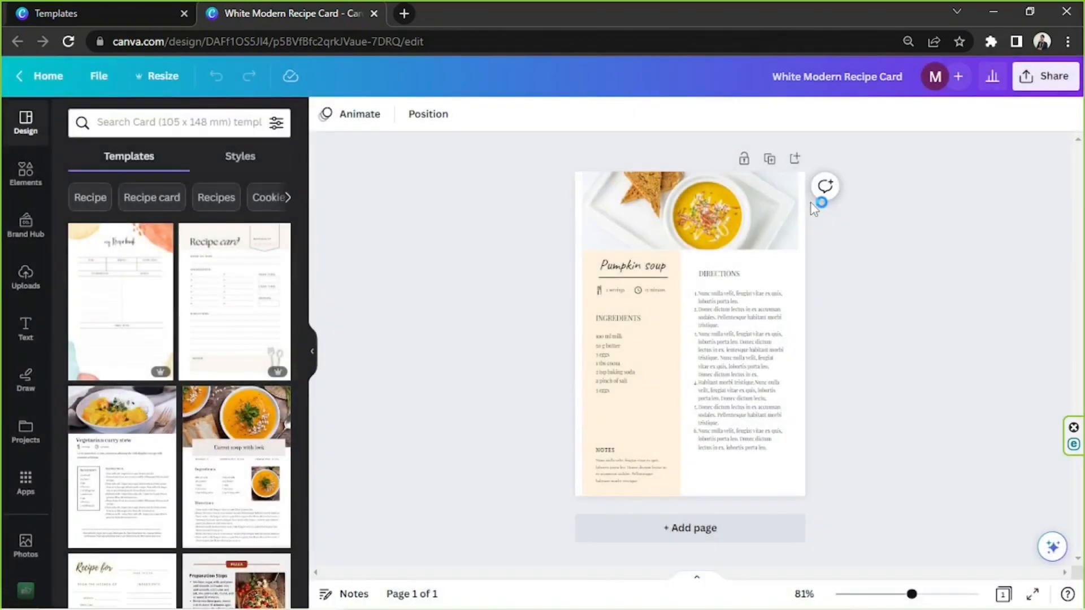
pyautogui.moveTo(534, 166); pyautogui.dragTo(882, 503)
pyautogui.click(947, 408)
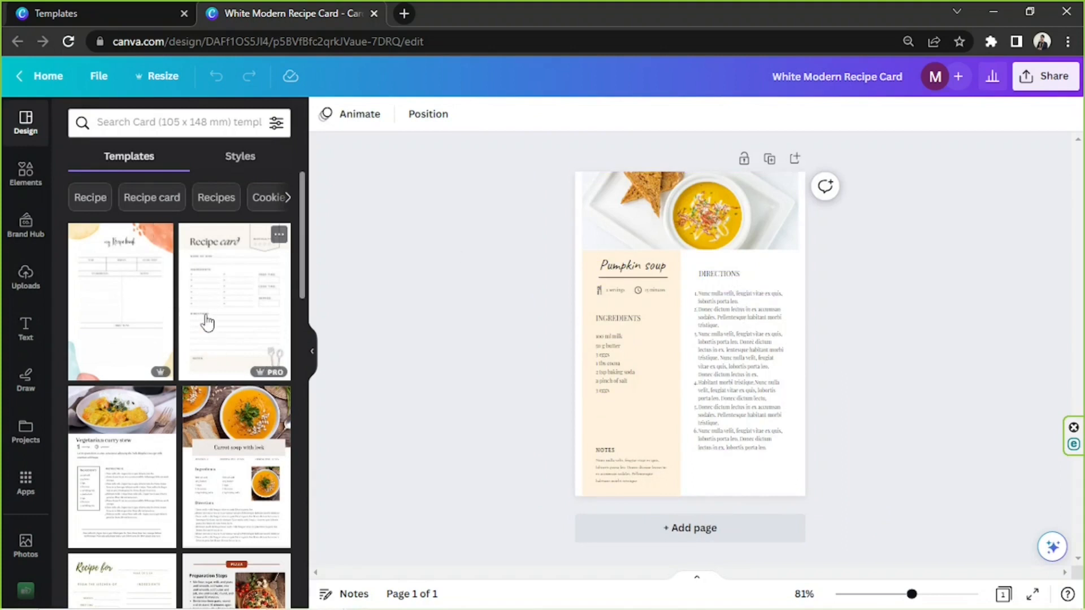
# Look through the suggested recipe card templates for this design.
pyautogui.scroll(-3, 198, 339)
pyautogui.scroll(-7, 208, 346)
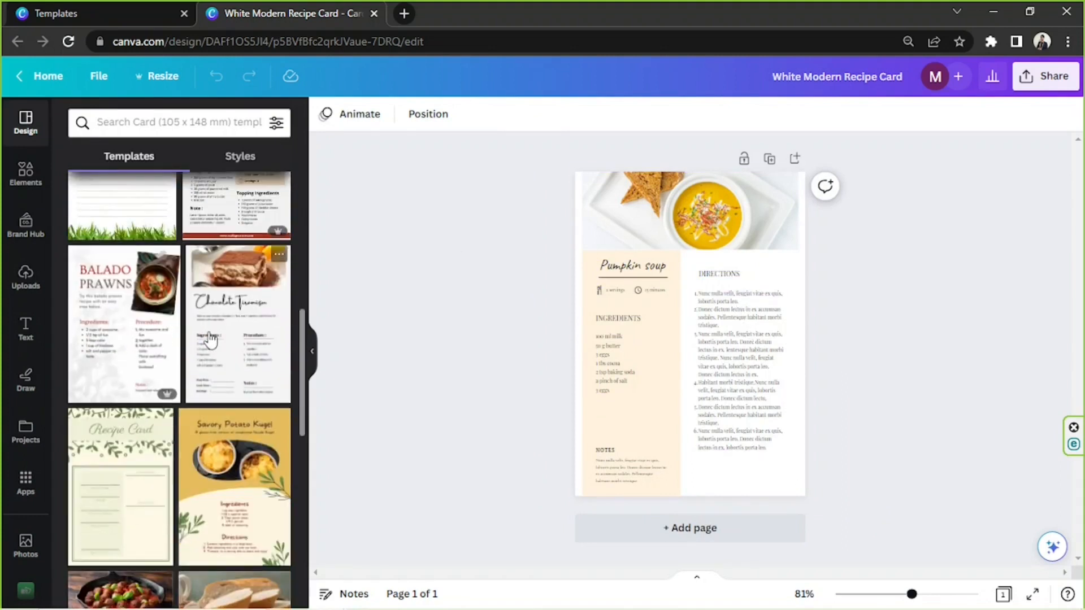
pyautogui.scroll(-5, 210, 339)
pyautogui.scroll(-6, 210, 338)
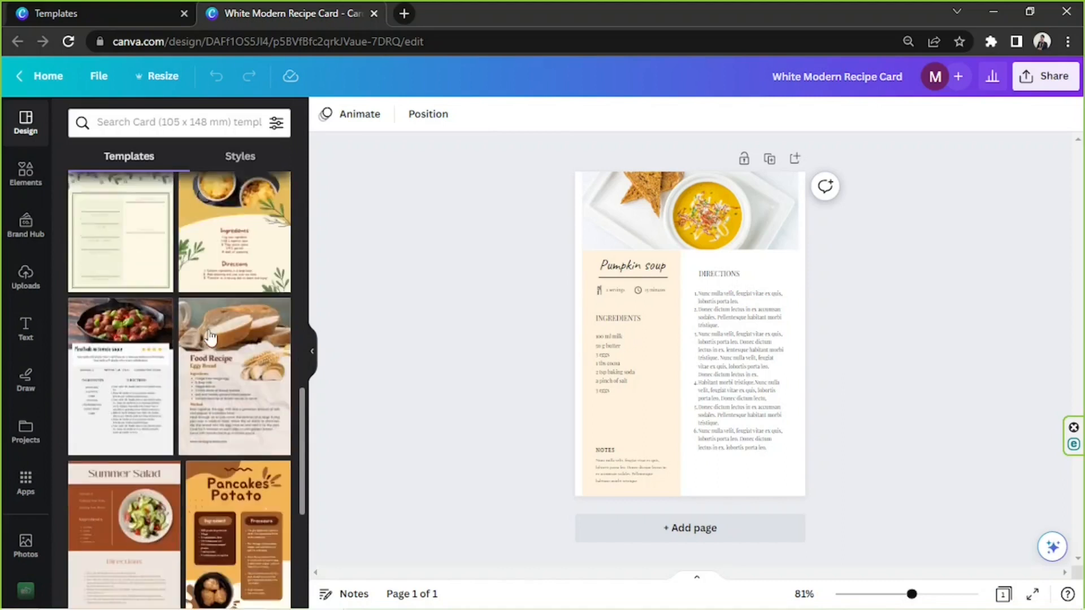
pyautogui.scroll(-4, 210, 338)
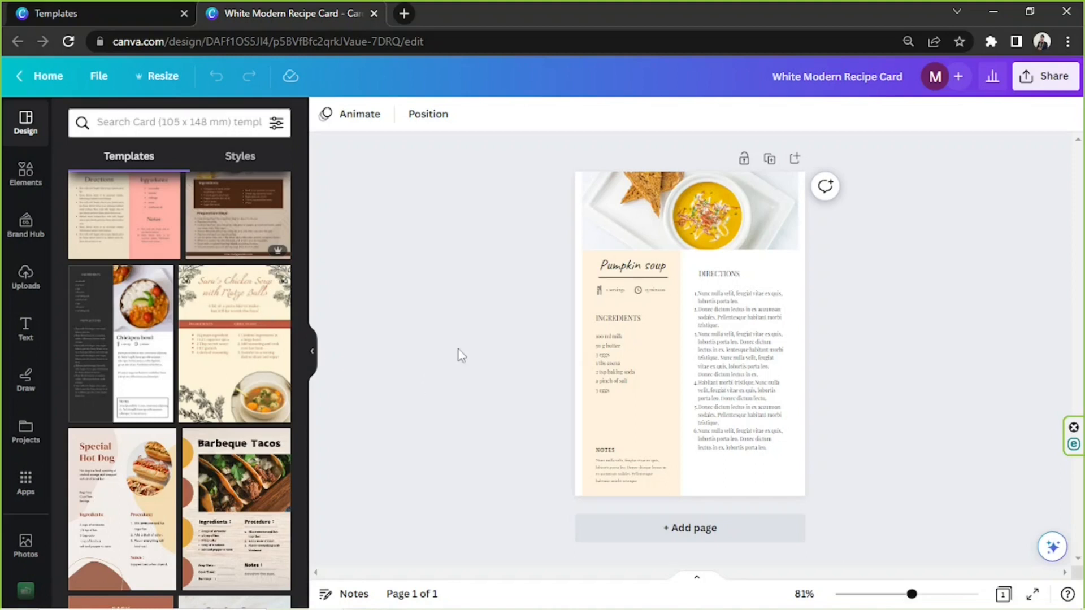
# Add two blank pages and move both ahead of the pumpkin soup recipe page.
pyautogui.click(698, 529)
pyautogui.click(698, 529)
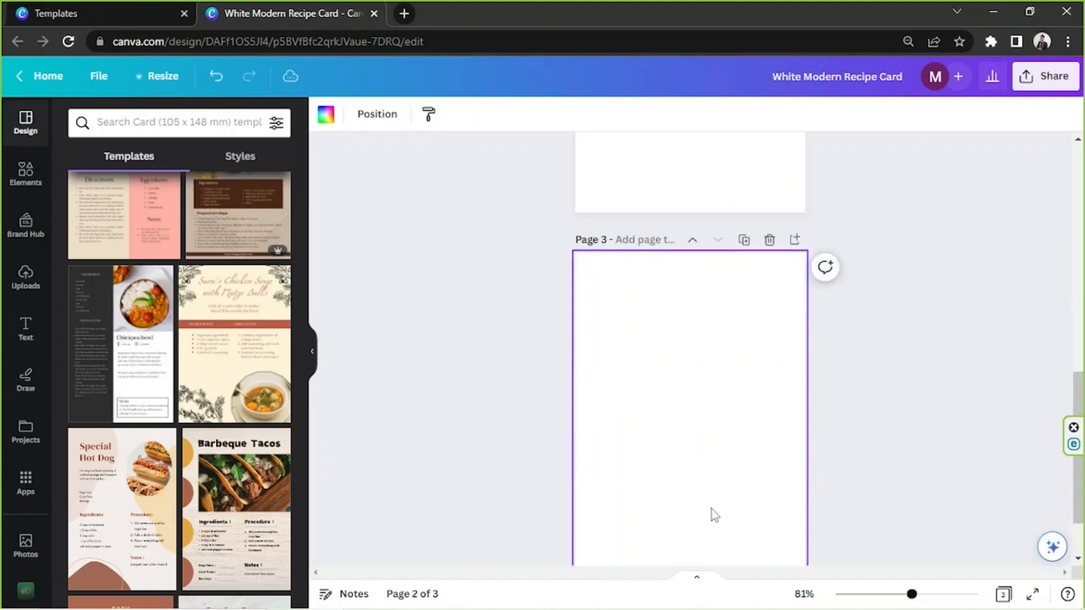
pyautogui.scroll(1, 763, 395)
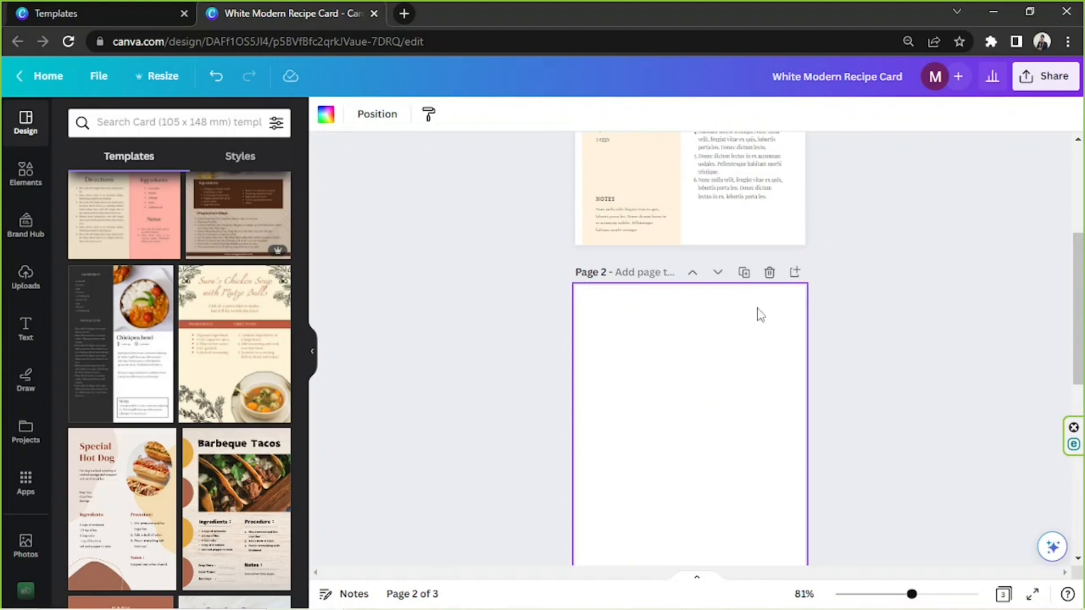
pyautogui.click(692, 273)
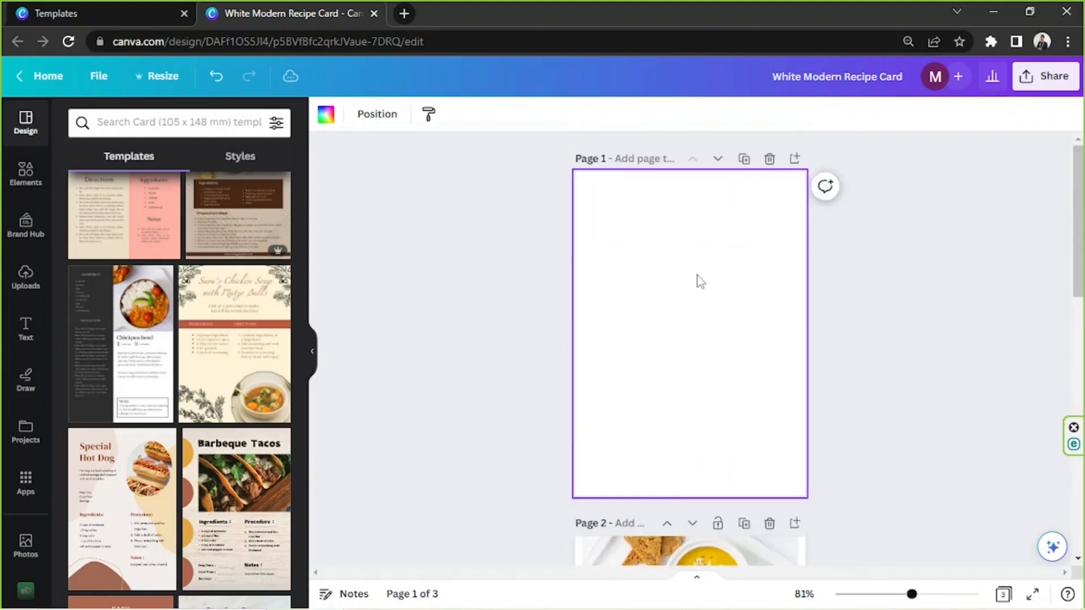
pyautogui.scroll(-5, 695, 283)
pyautogui.click(693, 492)
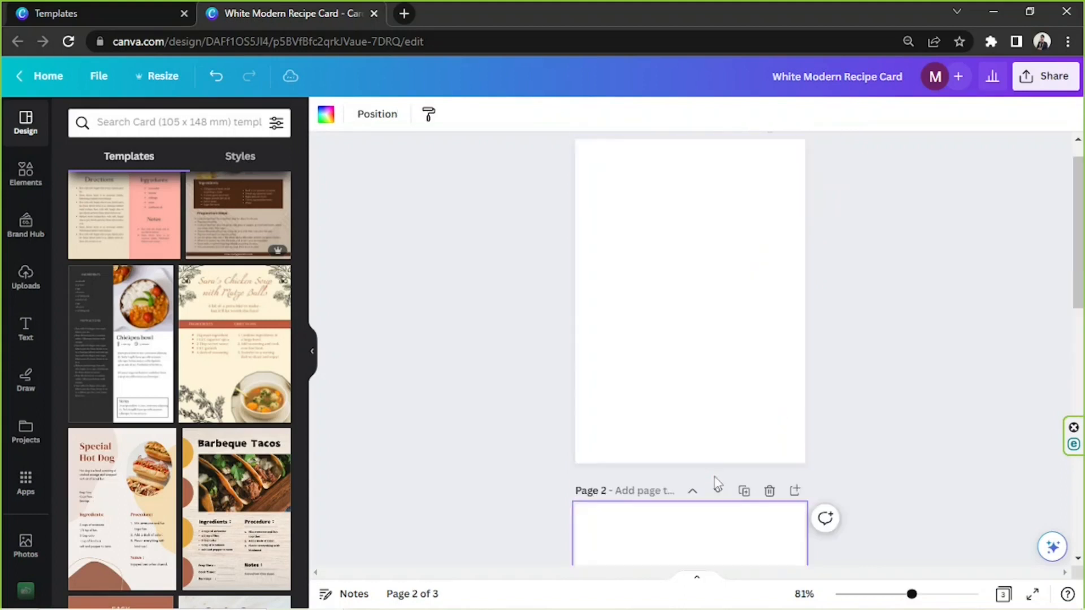
# Look over the two blank pages at the front and the start of the recipe page.
pyautogui.scroll(5, 690, 396)
pyautogui.moveTo(555, 202); pyautogui.dragTo(792, 450)
pyautogui.scroll(-4, 910, 399)
pyautogui.scroll(-1, 910, 399)
pyautogui.click(642, 356)
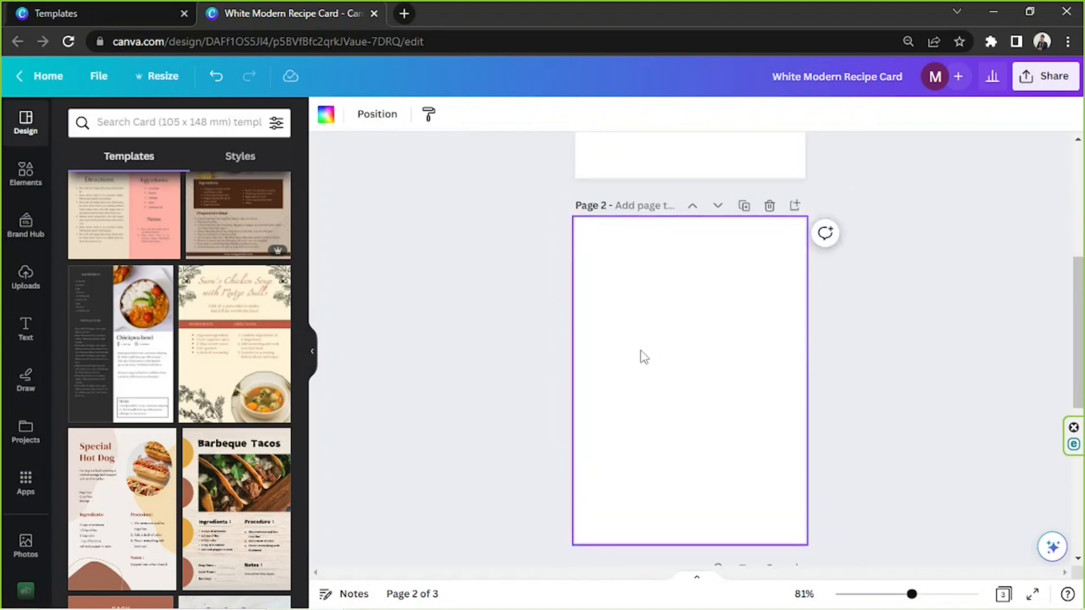
pyautogui.moveTo(536, 229); pyautogui.dragTo(819, 549)
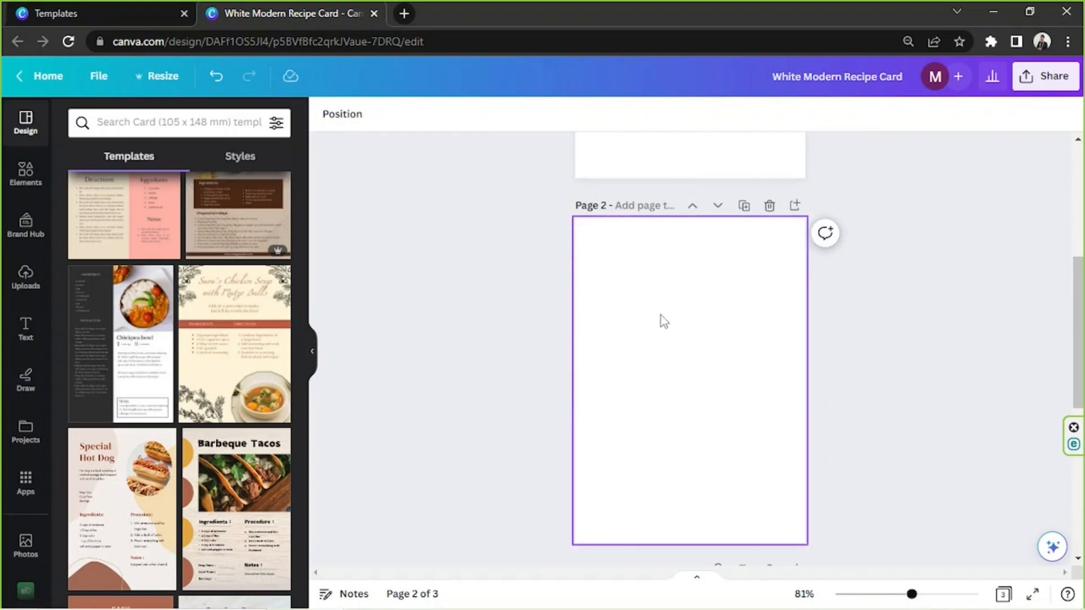
pyautogui.scroll(-4, 660, 309)
pyautogui.scroll(4, 661, 308)
pyautogui.scroll(-4, 660, 308)
pyautogui.scroll(3, 660, 308)
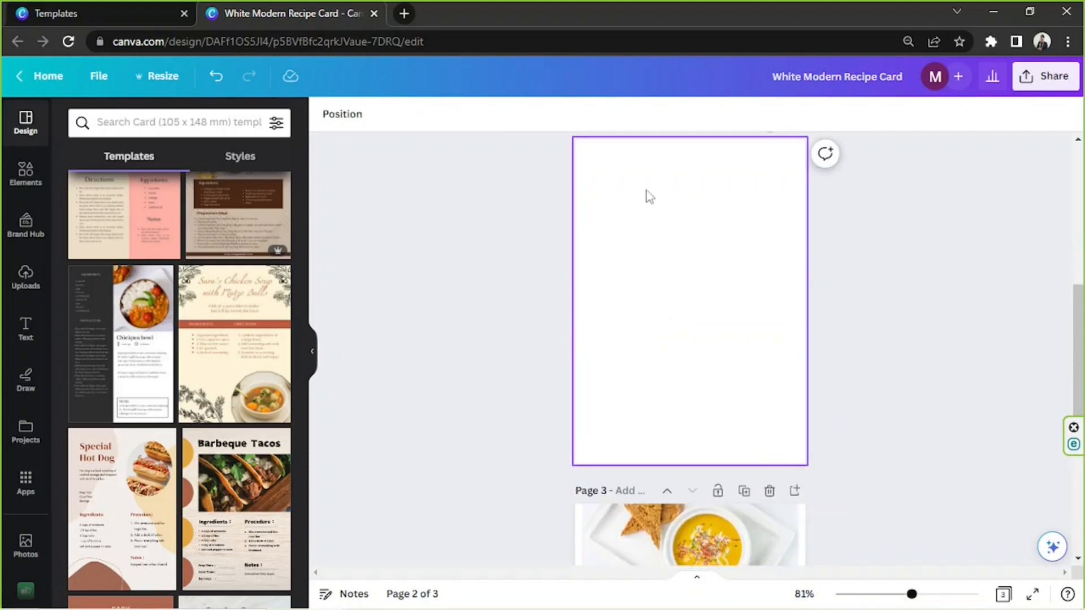
pyautogui.scroll(3, 650, 221)
pyautogui.scroll(-3, 705, 270)
pyautogui.scroll(2, 676, 261)
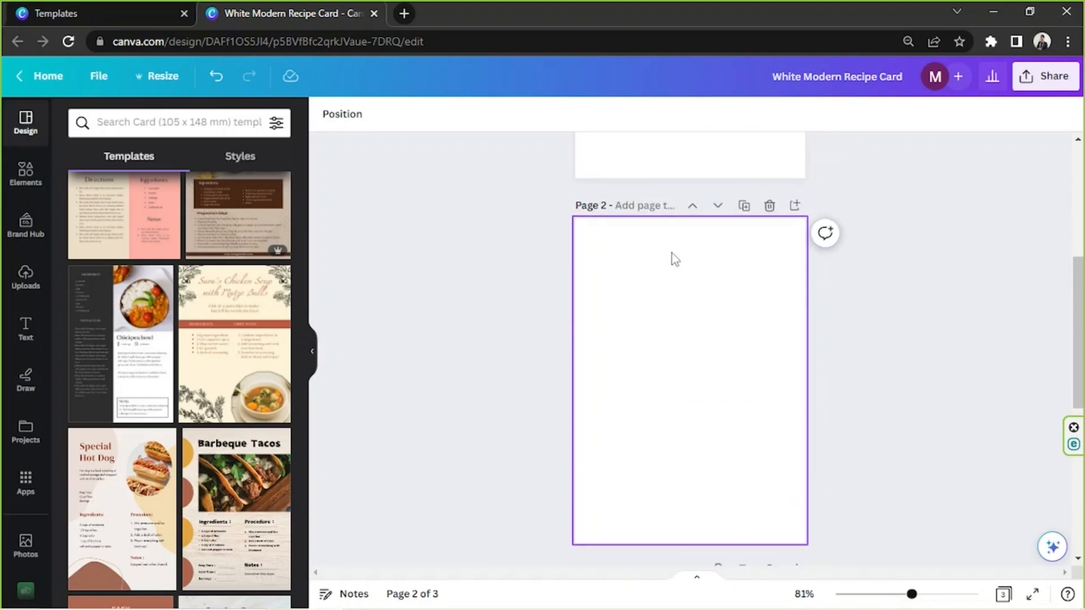
# Search the card templates for "table of contents" and clear the search.
pyautogui.click(82, 109)
pyautogui.write('ta')
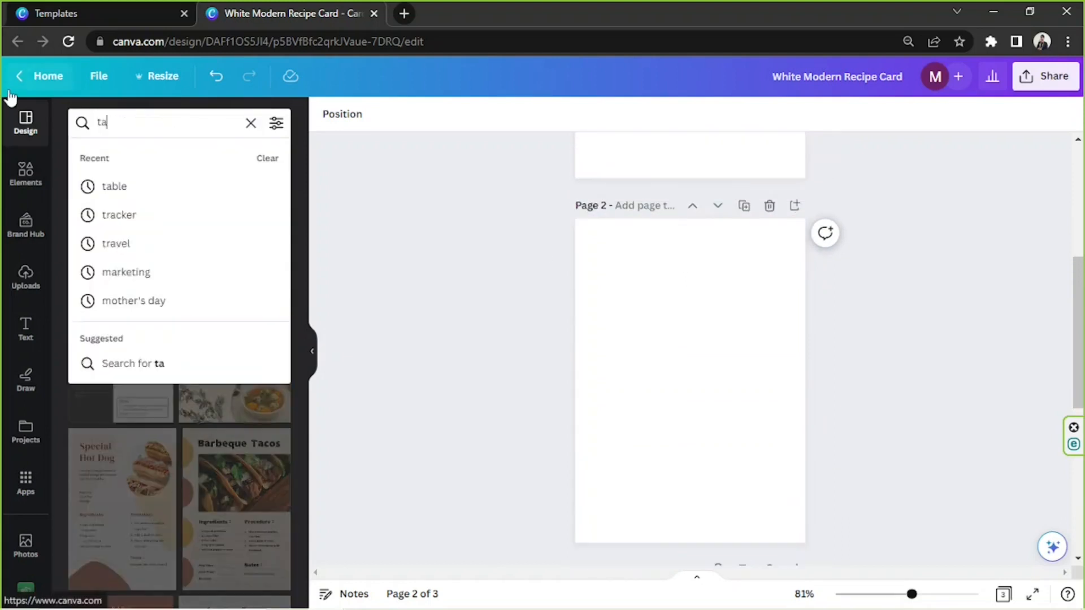
pyautogui.write('ble of contents')
pyautogui.press('Return')
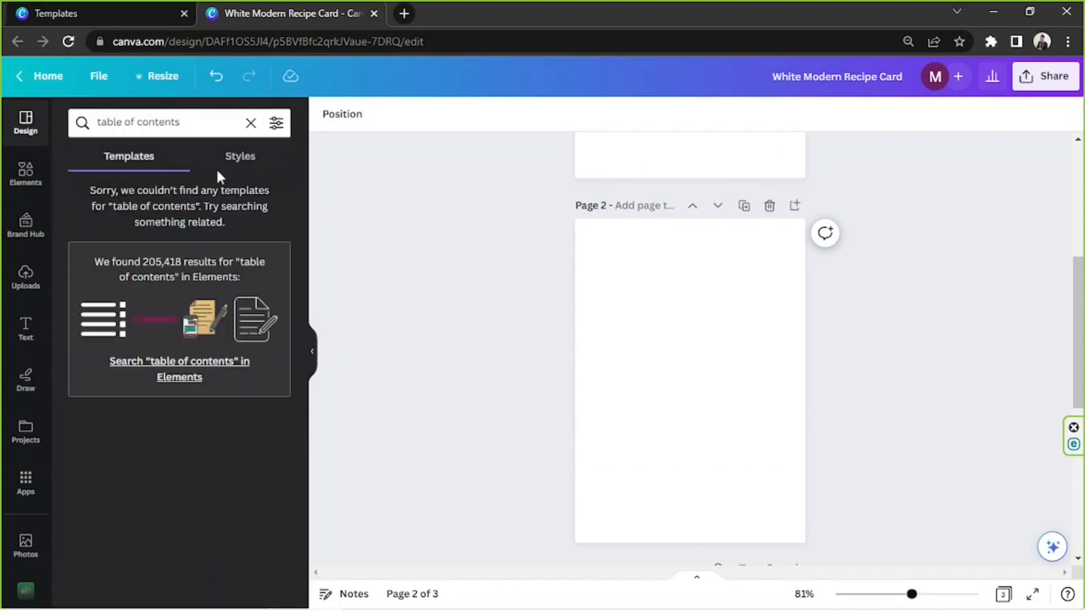
pyautogui.click(251, 123)
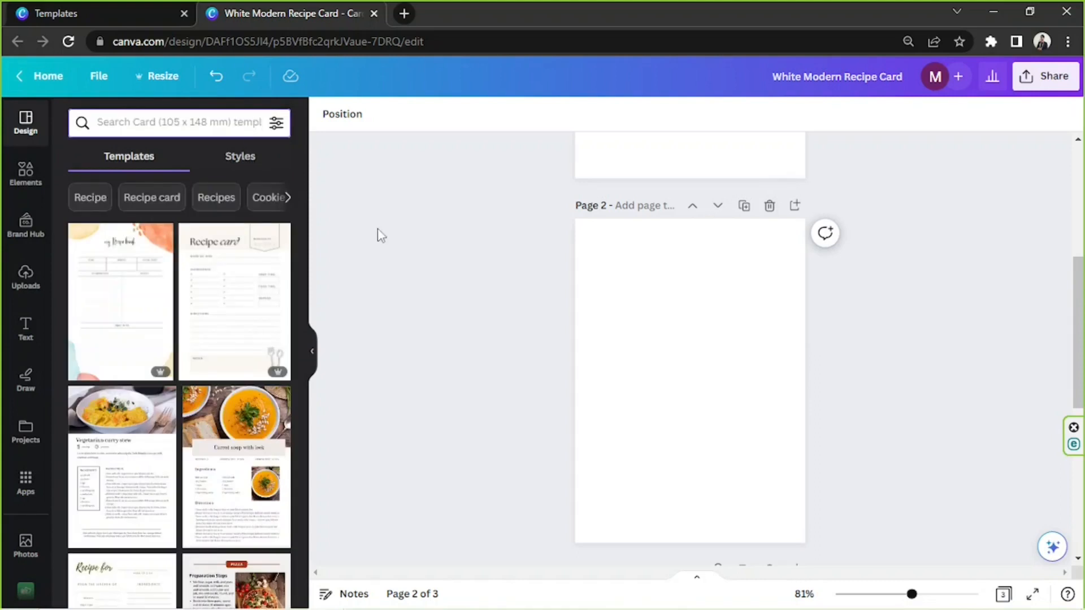
# Add a text box in the bottom-right corner of the pumpkin soup recipe page.
pyautogui.scroll(5, 424, 229)
pyautogui.scroll(-12, 421, 221)
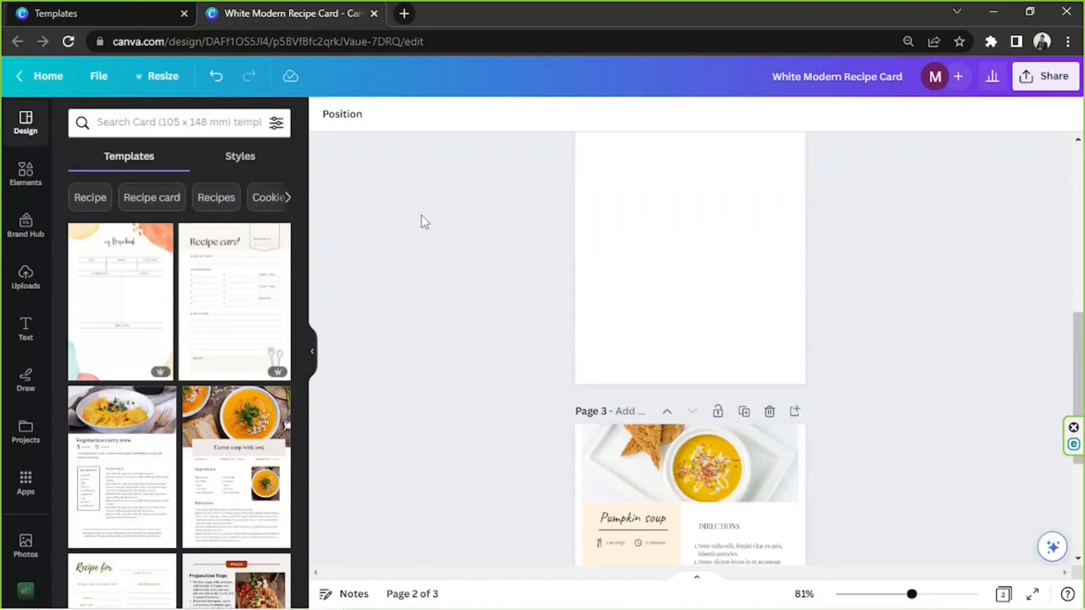
pyautogui.scroll(10, 409, 205)
pyautogui.scroll(-10, 409, 206)
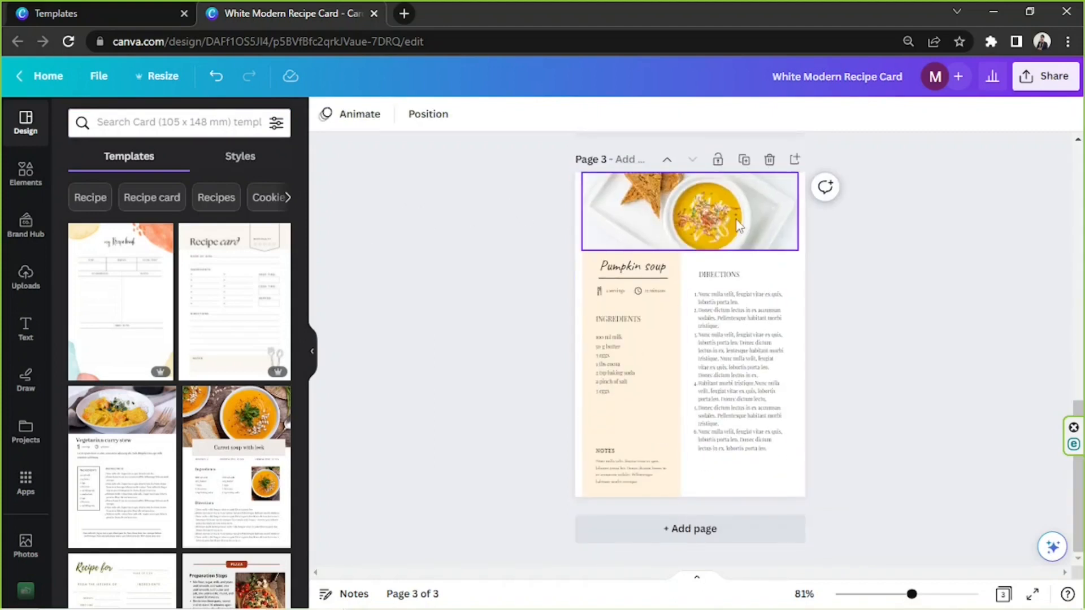
pyautogui.click(783, 492)
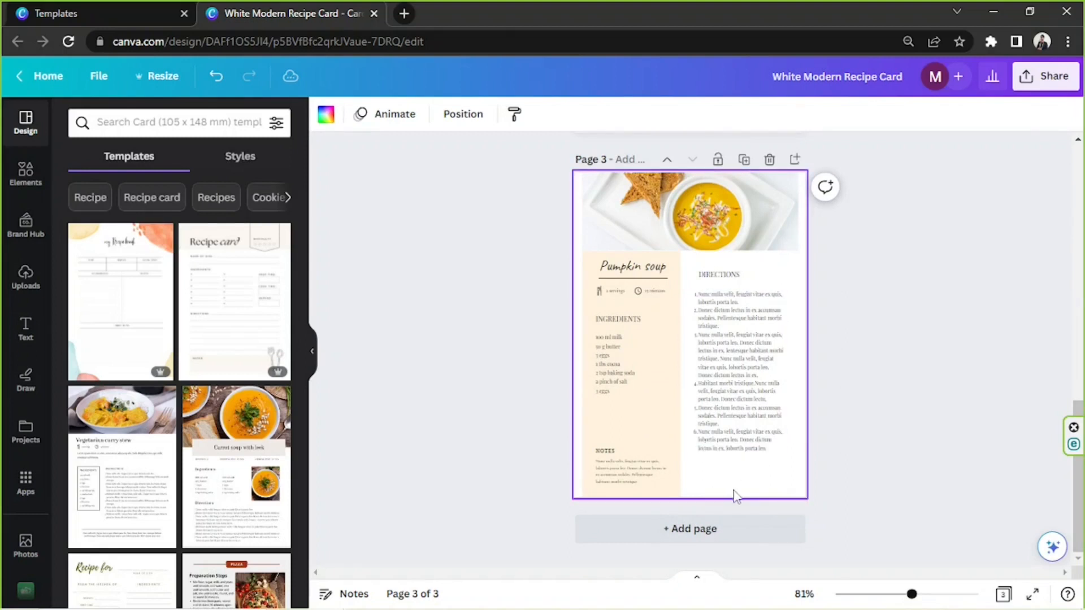
pyautogui.press('t')
pyautogui.moveTo(701, 370); pyautogui.dragTo(788, 525)
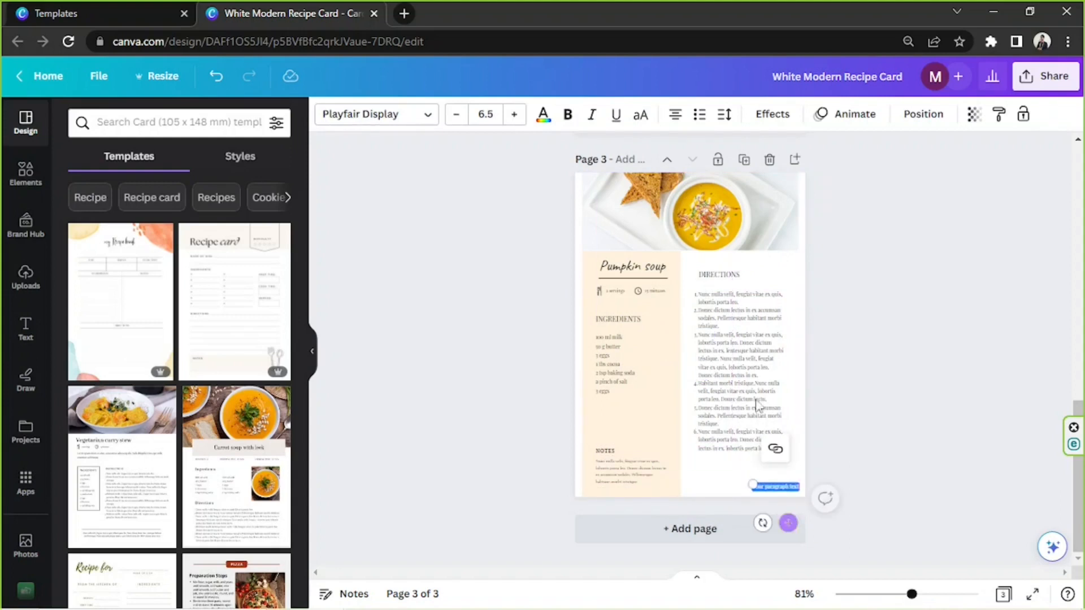
# Right-align the new text box on the recipe page and clear its placeholder text.
pyautogui.click(682, 121)
pyautogui.click(683, 122)
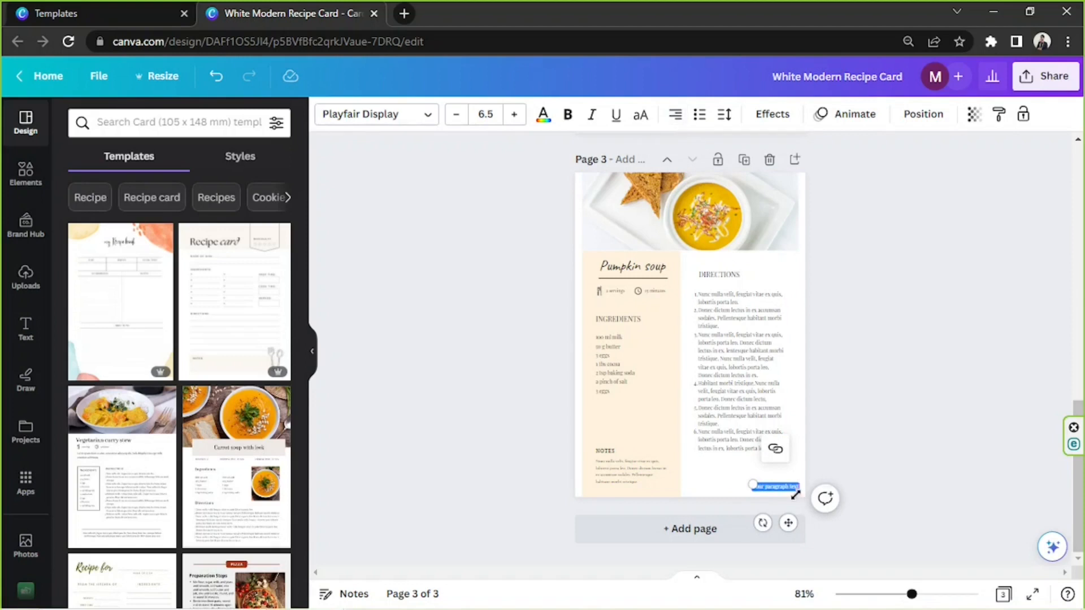
pyautogui.press('BackSpace')
pyautogui.click(836, 507)
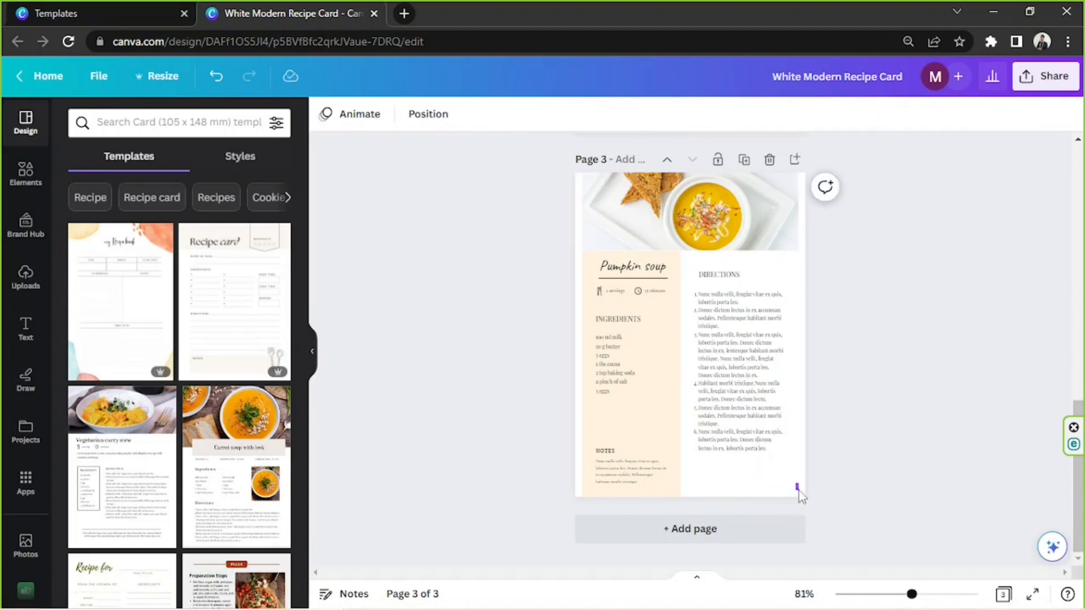
pyautogui.moveTo(915, 595); pyautogui.dragTo(930, 594)
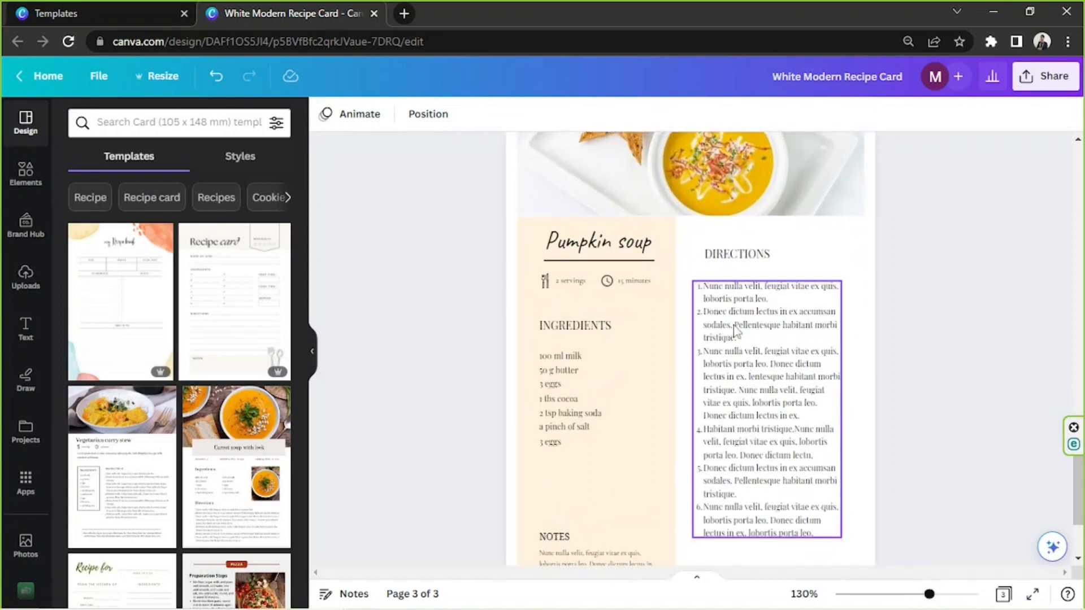
# Look over the pumpkin soup recipe page from the photo down to the notes and page number.
pyautogui.scroll(-2, 636, 266)
pyautogui.scroll(2, 636, 266)
pyautogui.moveTo(463, 282); pyautogui.dragTo(934, 364)
pyautogui.click(934, 364)
pyautogui.scroll(4, 905, 376)
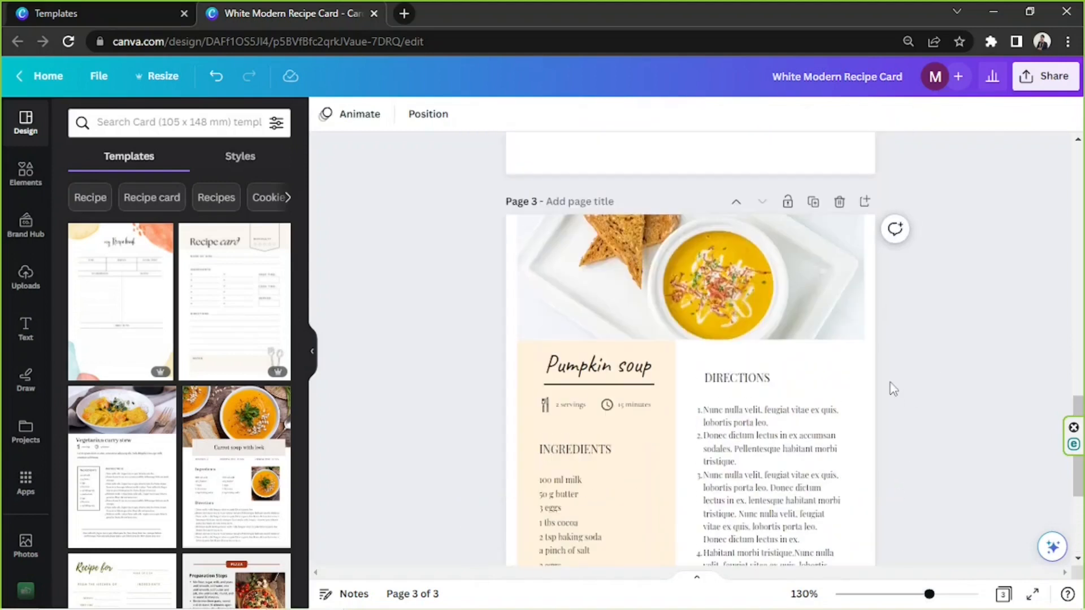
pyautogui.scroll(-2, 651, 436)
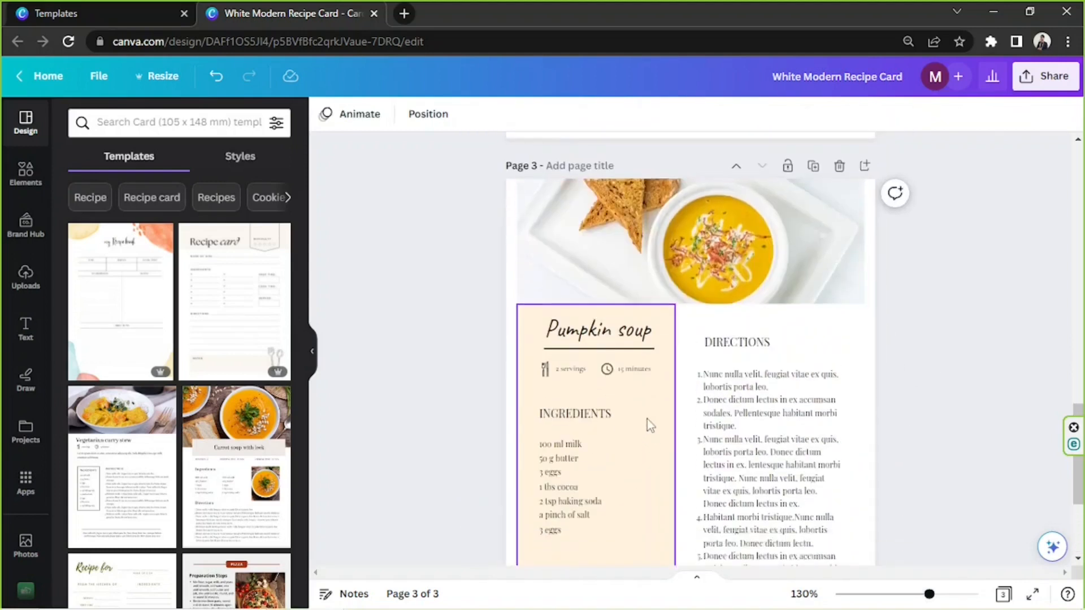
pyautogui.scroll(-2, 647, 420)
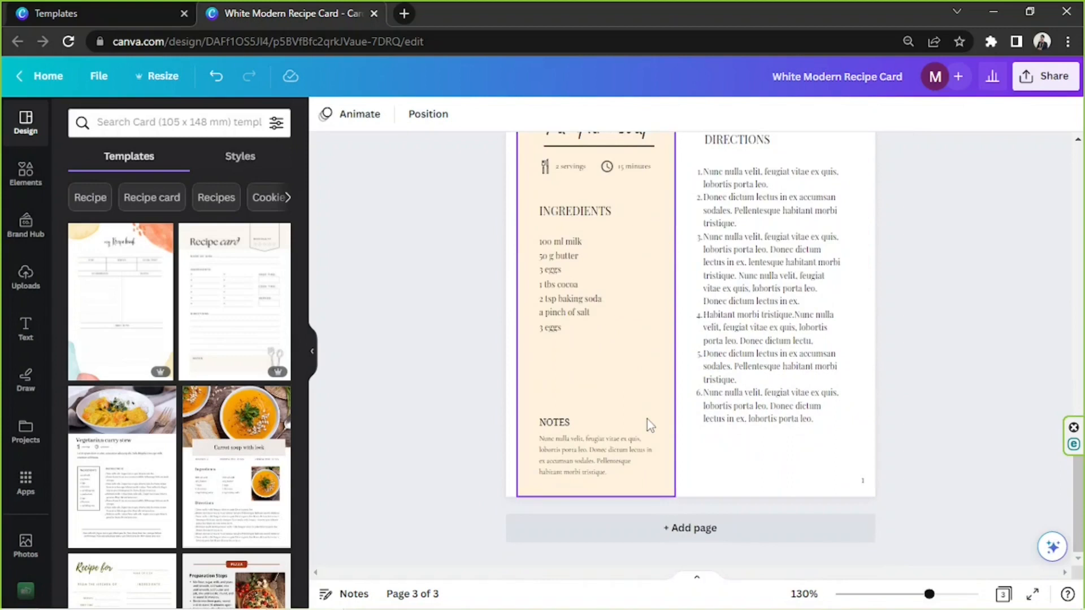
pyautogui.scroll(4, 646, 418)
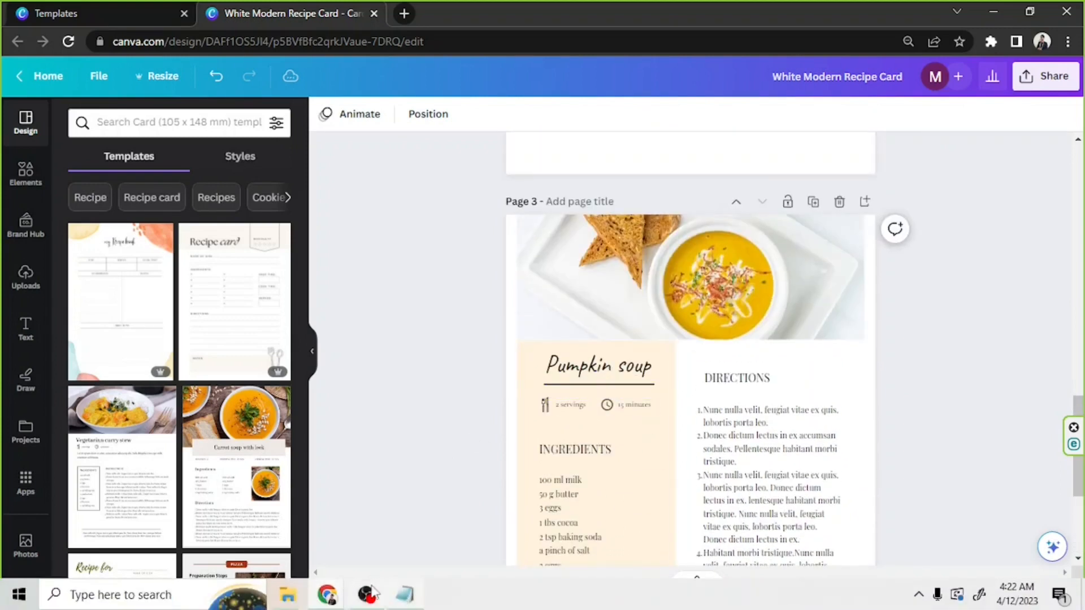
# Switch to the Notepad file and read through the Lemon Garlic Chicken and Pan-Seared Lemon Garlic Salmon recipes.
pyautogui.click(403, 596)
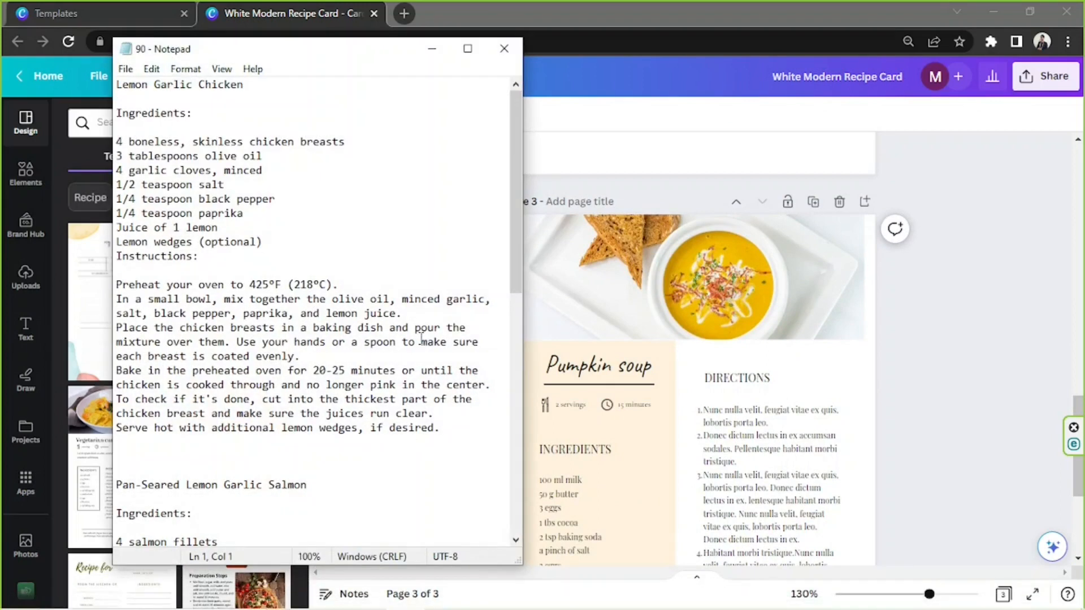
pyautogui.click(440, 428)
pyautogui.hotkey('ctrl', 'shift', 'Home')
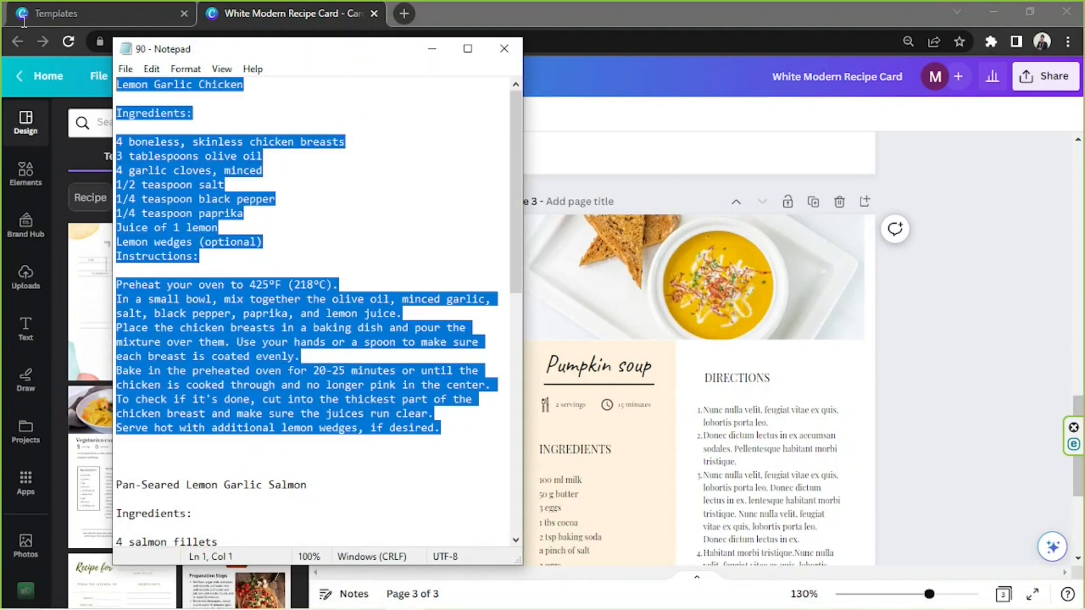
pyautogui.scroll(-8, 424, 341)
pyautogui.scroll(7, 424, 341)
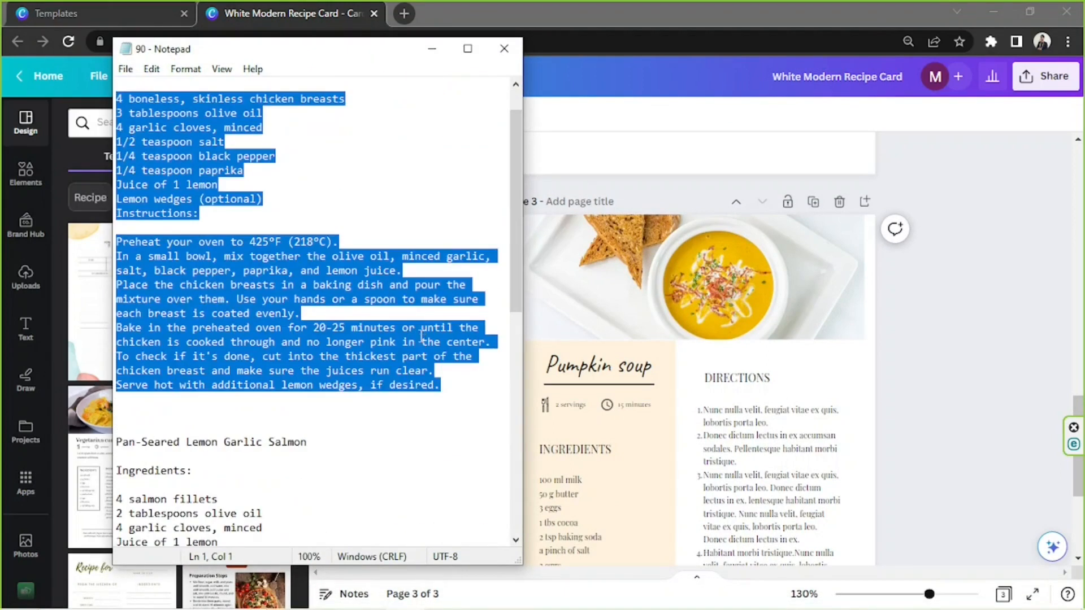
pyautogui.click(421, 340)
pyautogui.moveTo(455, 389); pyautogui.dragTo(86, 42)
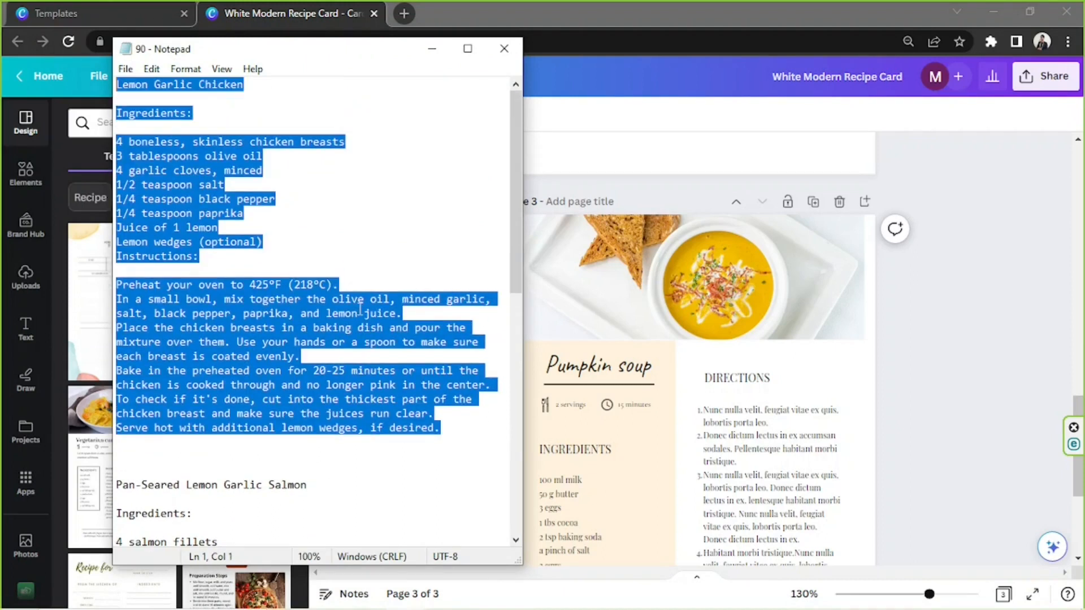
pyautogui.click(383, 326)
pyautogui.scroll(-7, 382, 327)
pyautogui.scroll(7, 382, 327)
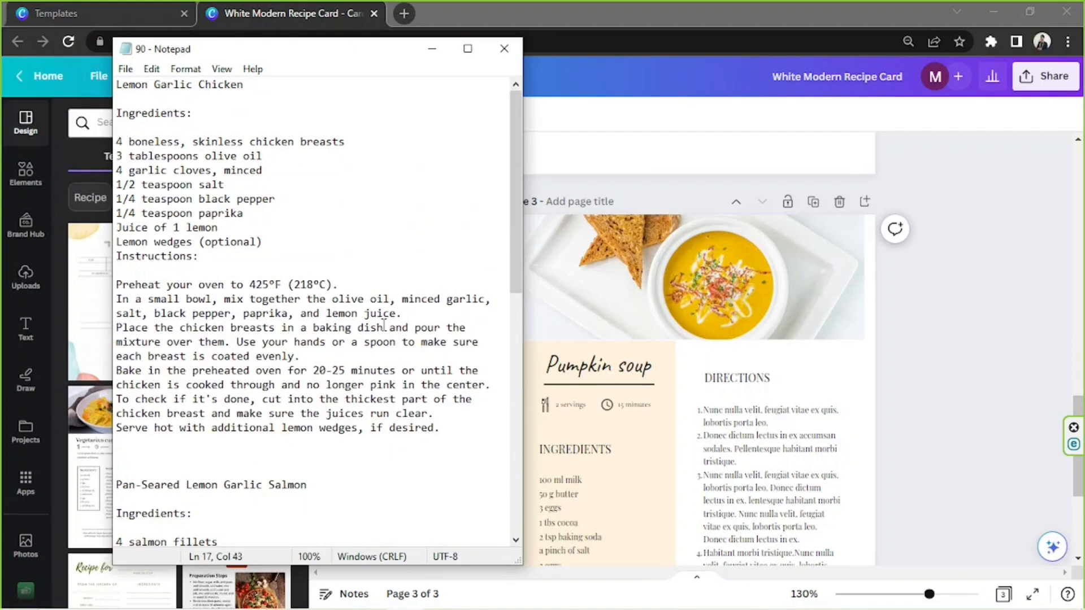
pyautogui.scroll(-11, 384, 327)
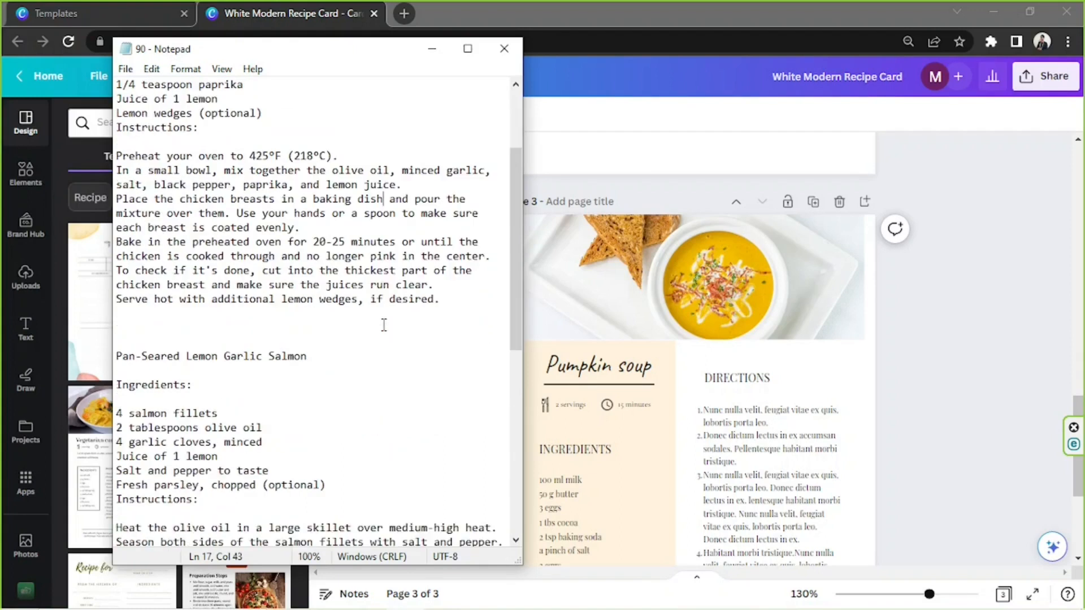
pyautogui.scroll(8, 384, 326)
pyautogui.scroll(3, 384, 326)
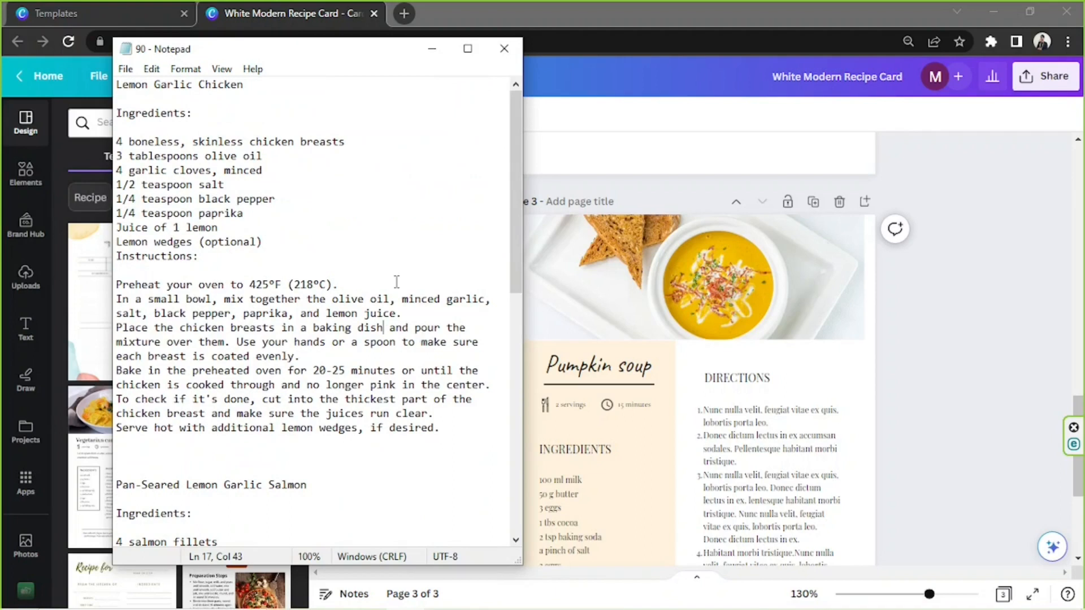
# Widen the Notepad window and add blank lines above the chicken recipe's Instructions heading, separating it from the ingredients.
pyautogui.moveTo(113, 85); pyautogui.dragTo(59, 85)
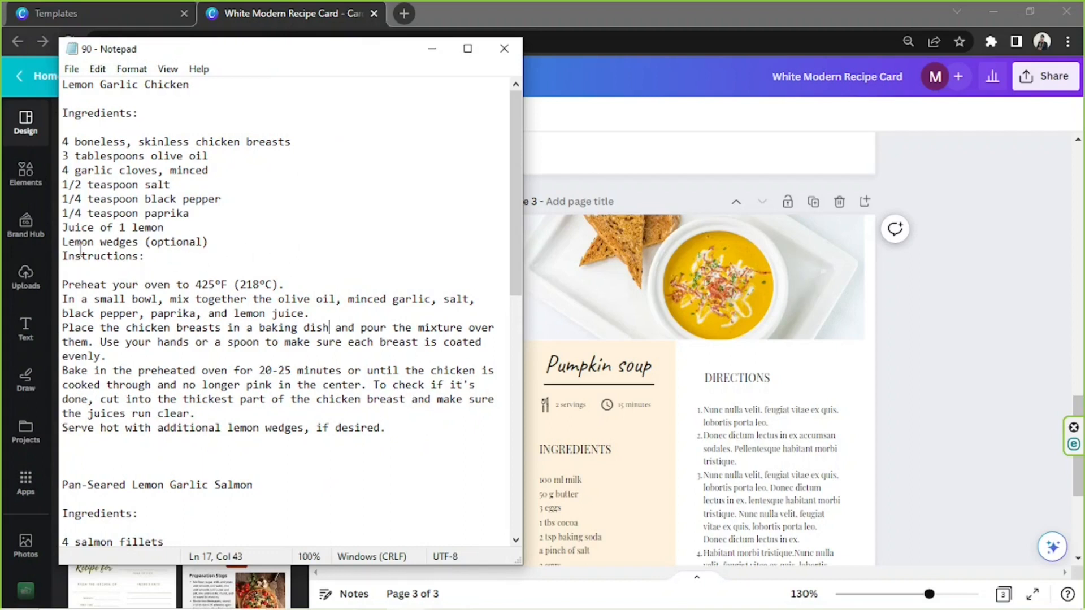
pyautogui.press('Return')
pyautogui.moveTo(243, 243); pyautogui.dragTo(65, 128)
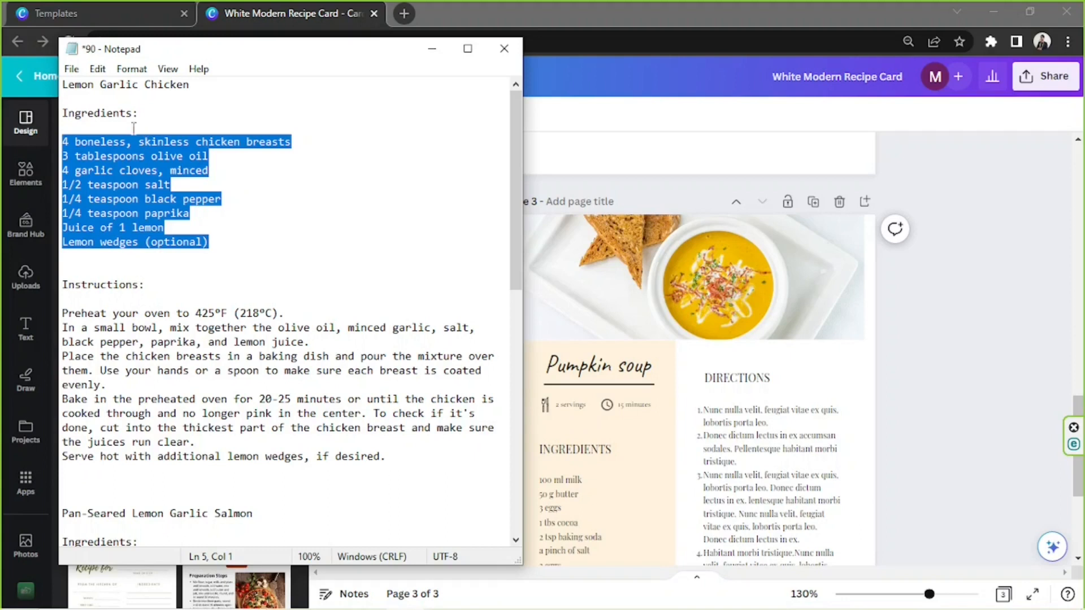
# Copy the title "Lemon Garlic Chicken" from Notepad and paste it over the "Pumpkin soup" title on the Canva recipe page.
pyautogui.moveTo(203, 81); pyautogui.dragTo(56, 82)
pyautogui.hotkey('ctrl', 'c')
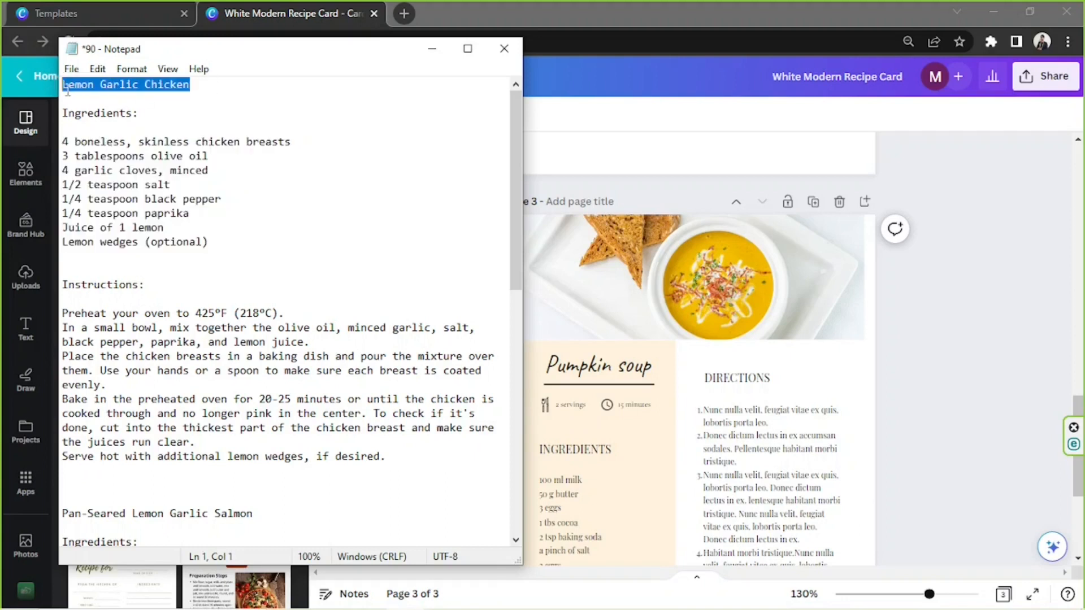
pyautogui.click(605, 380)
pyautogui.hotkey('ctrl', 'v')
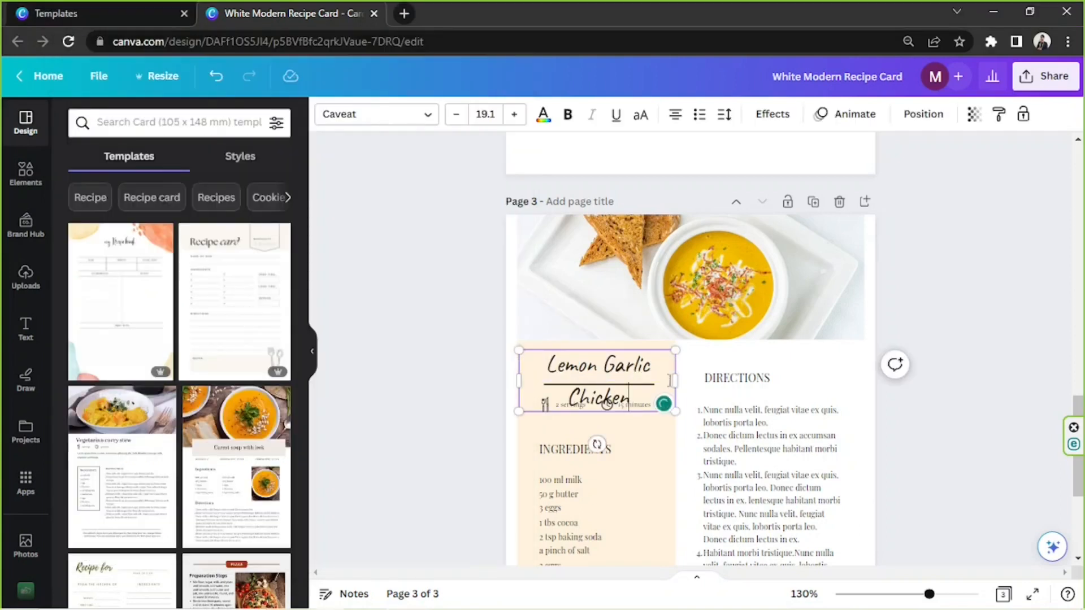
# Move the recipe title aside and delete the divider line and the servings and cooking time icons and texts.
pyautogui.click(599, 449)
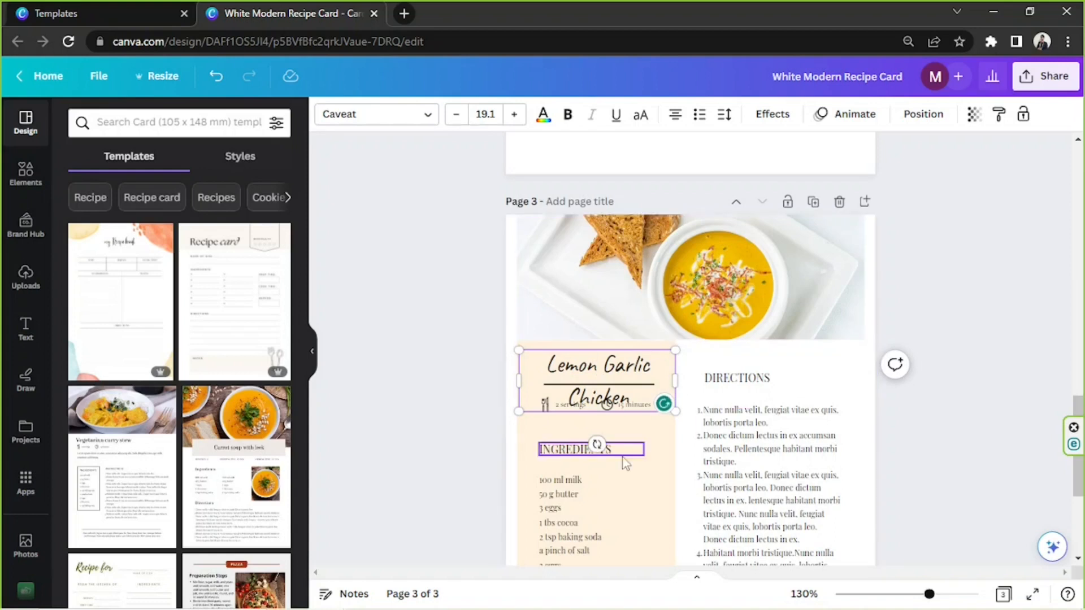
pyautogui.moveTo(546, 405); pyautogui.dragTo(609, 370)
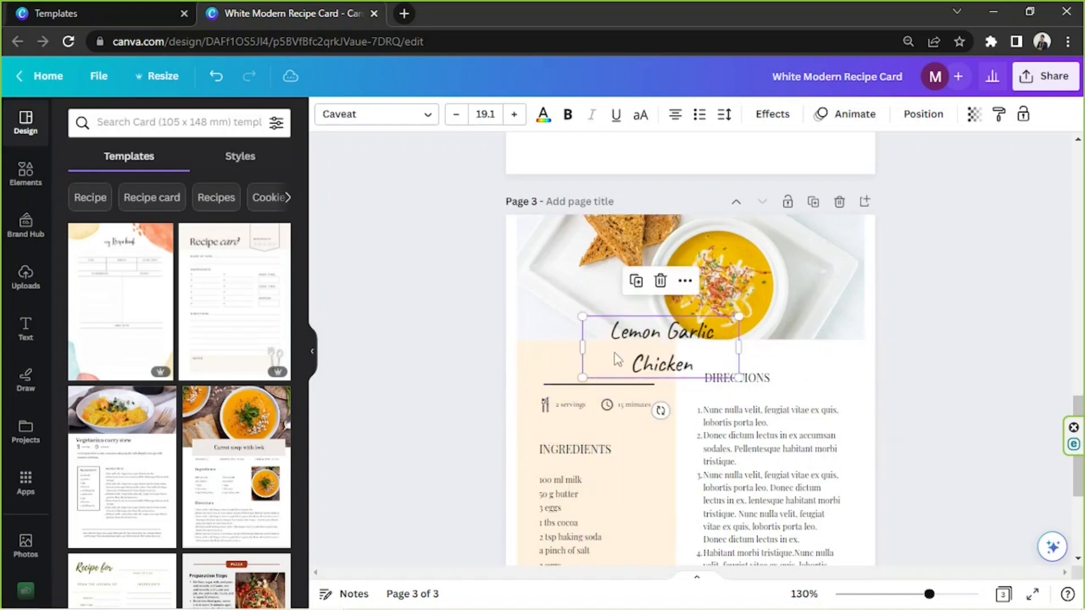
pyautogui.click(567, 386)
pyautogui.press('Delete')
pyautogui.click(547, 405)
pyautogui.press('Delete')
pyautogui.click(626, 409)
pyautogui.click(627, 405)
pyautogui.press('Delete')
pyautogui.click(576, 406)
pyautogui.press('Delete')
pyautogui.press('Delete')
# Place the recipe title back above the ingredients, left-align its text and fit its box to the cream panel.
pyautogui.moveTo(628, 357); pyautogui.dragTo(542, 387)
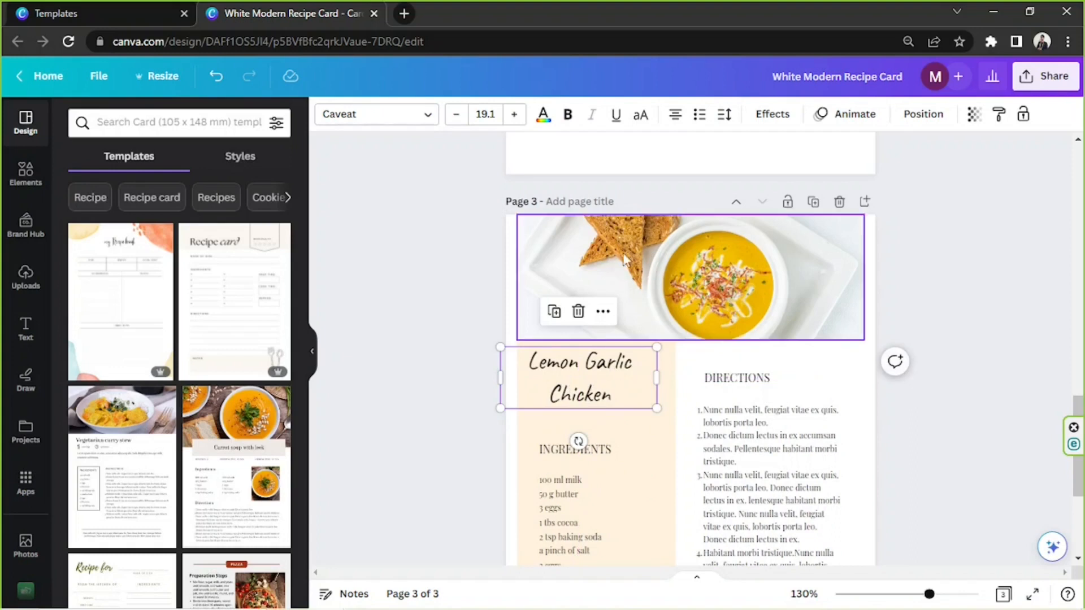
pyautogui.click(676, 119)
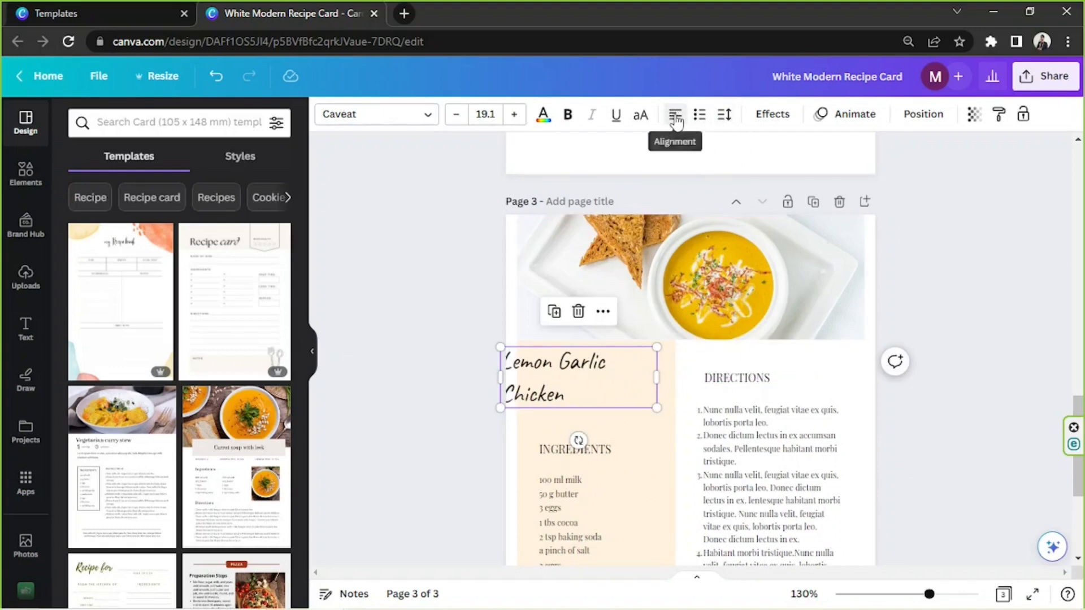
pyautogui.moveTo(592, 366); pyautogui.dragTo(612, 367)
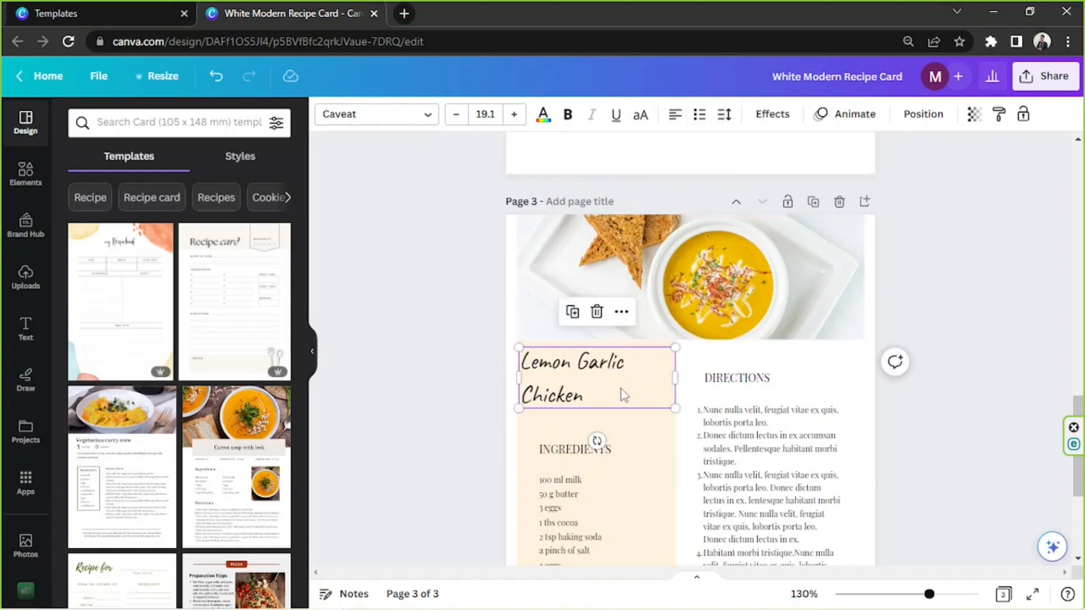
# Set the recipe title's font to GFS NeoHellenic, enlarge it to size 23.9 and position it at the top of the cream panel.
pyautogui.click(391, 127)
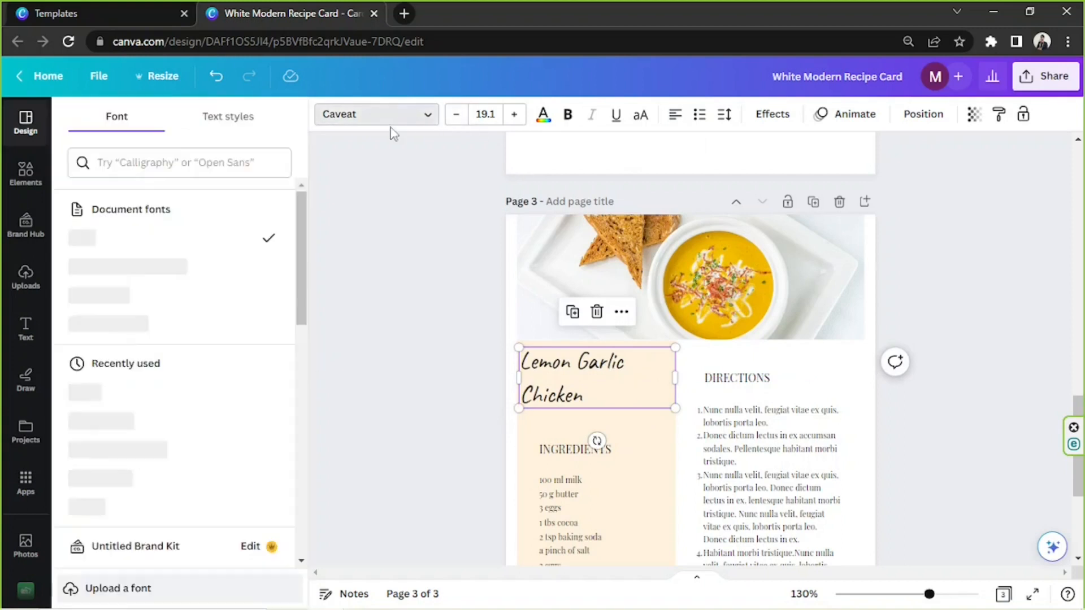
pyautogui.click(106, 420)
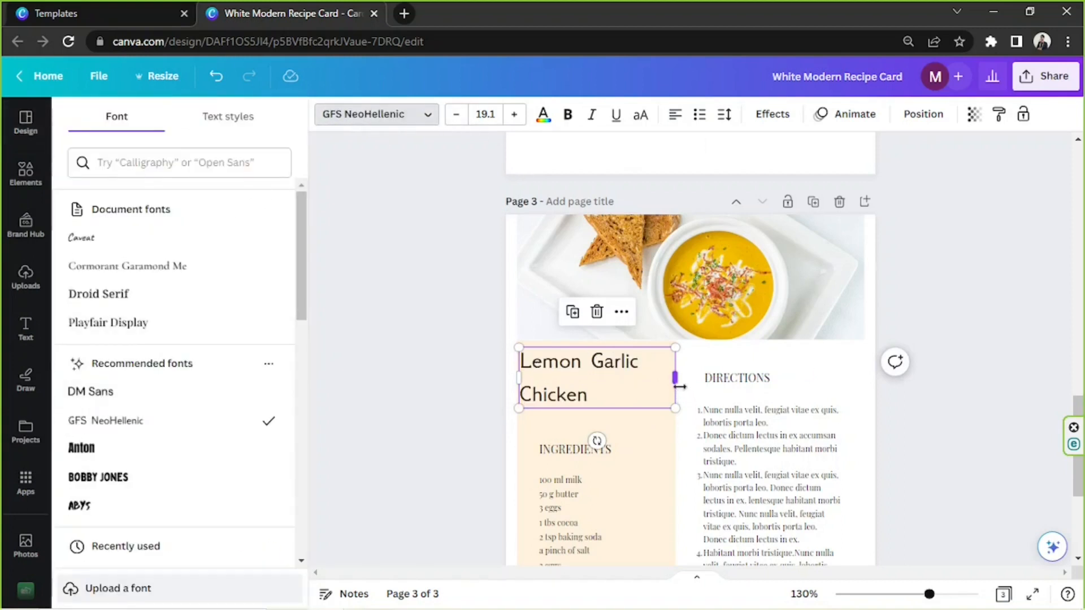
pyautogui.moveTo(675, 408); pyautogui.dragTo(649, 404)
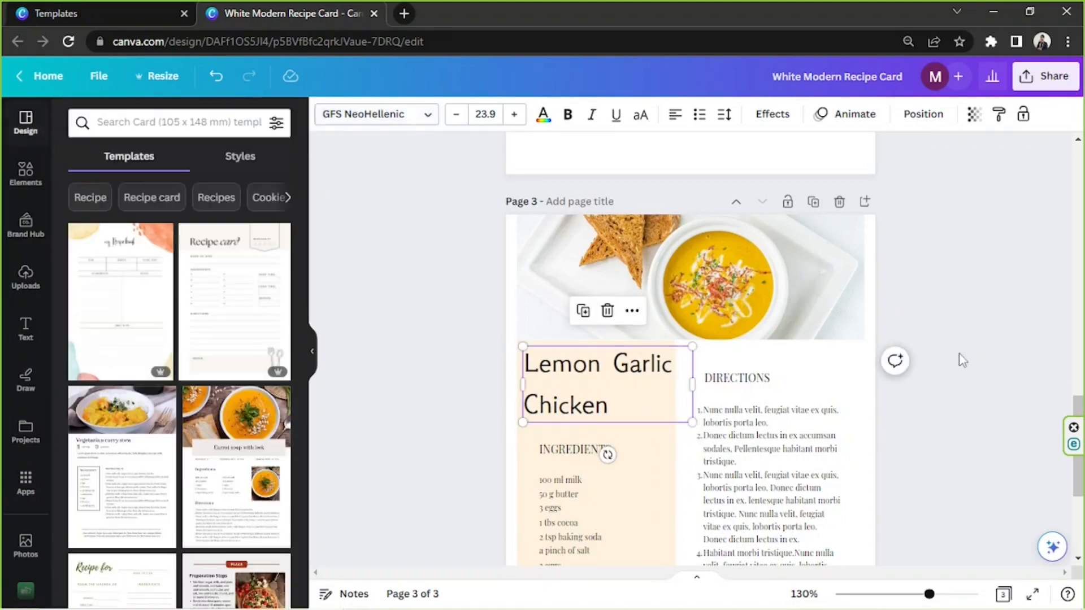
pyautogui.scroll(-3, 958, 359)
pyautogui.click(957, 359)
pyautogui.scroll(2, 933, 356)
pyautogui.moveTo(614, 290); pyautogui.dragTo(614, 287)
pyautogui.moveTo(689, 341); pyautogui.dragTo(679, 343)
# Recolor the cream panel behind the ingredients with the light tan from the photo colors.
pyautogui.click(668, 394)
pyautogui.scroll(-3, 648, 381)
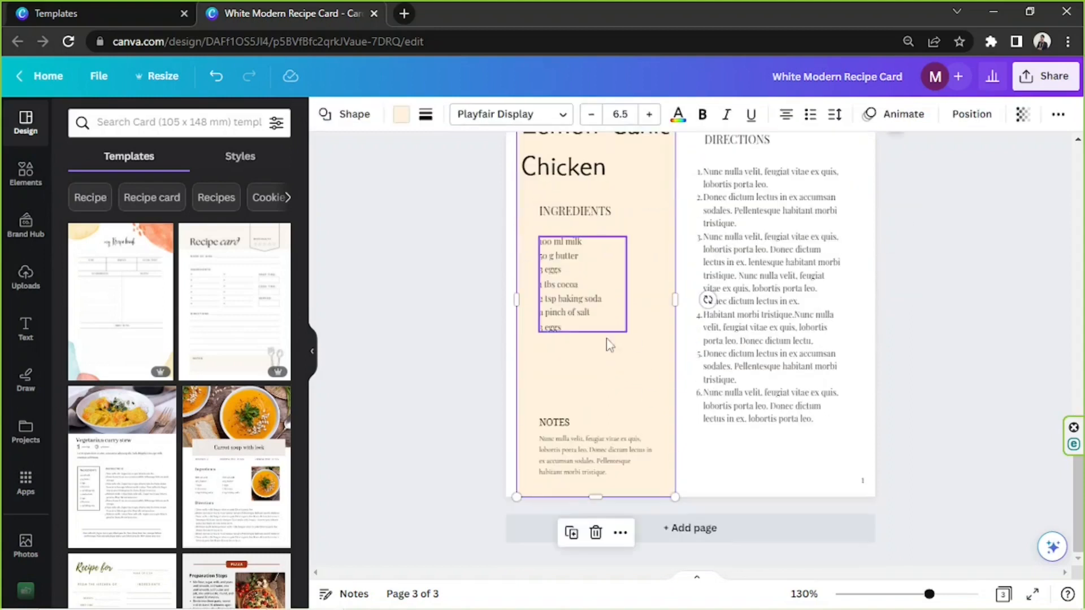
pyautogui.scroll(3, 643, 387)
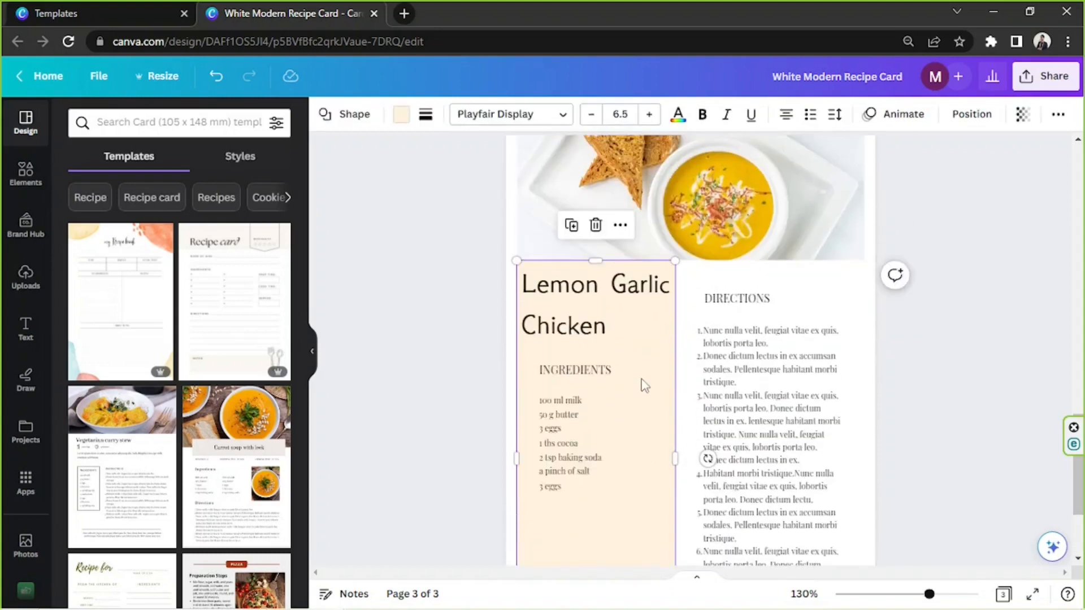
pyautogui.click(402, 116)
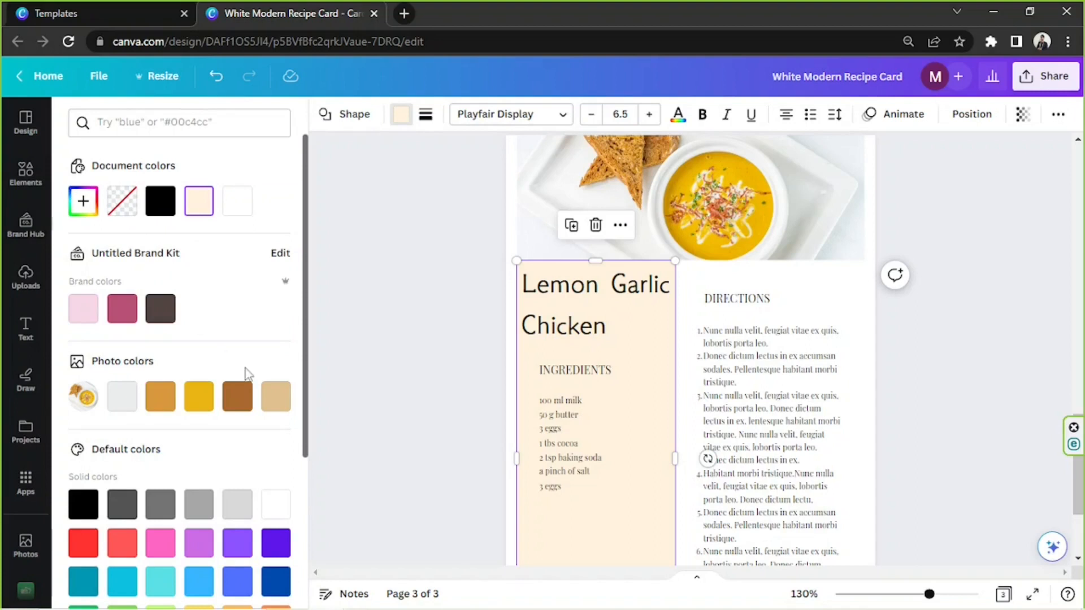
pyautogui.click(276, 395)
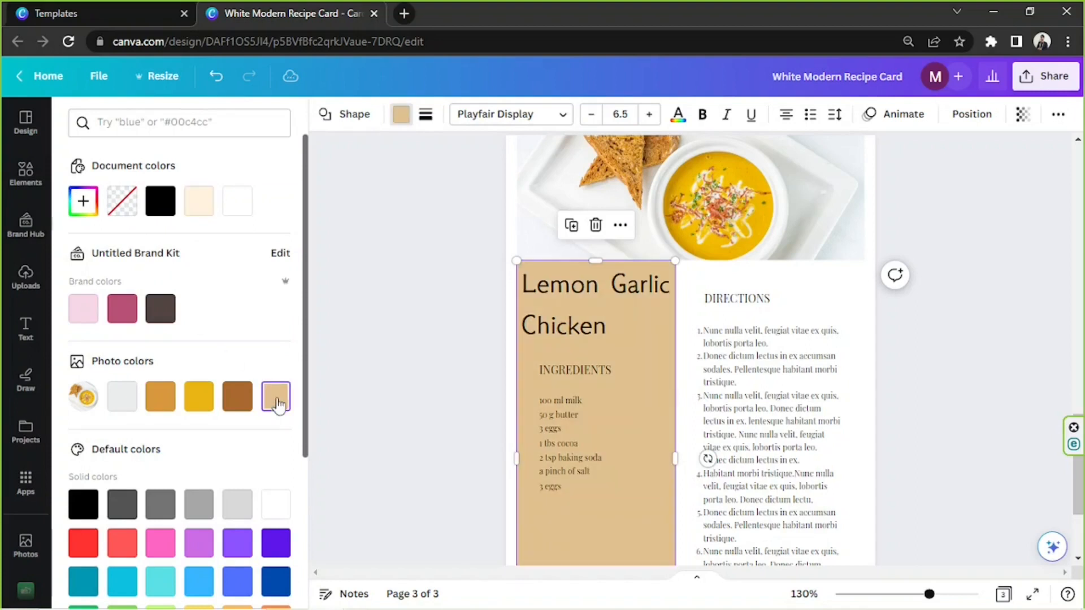
pyautogui.click(989, 371)
# Shrink the recipe title to fit within the tan panel and line up the INGREDIENTS heading's left edge beneath it.
pyautogui.scroll(2, 900, 348)
pyautogui.scroll(-5, 898, 350)
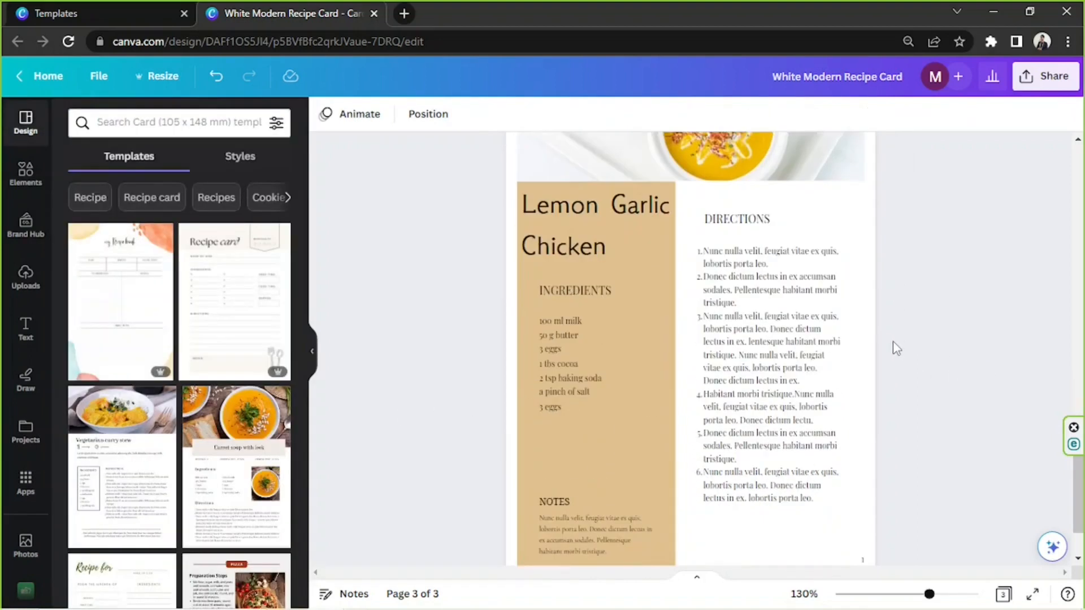
pyautogui.scroll(3, 896, 350)
pyautogui.scroll(2, 891, 347)
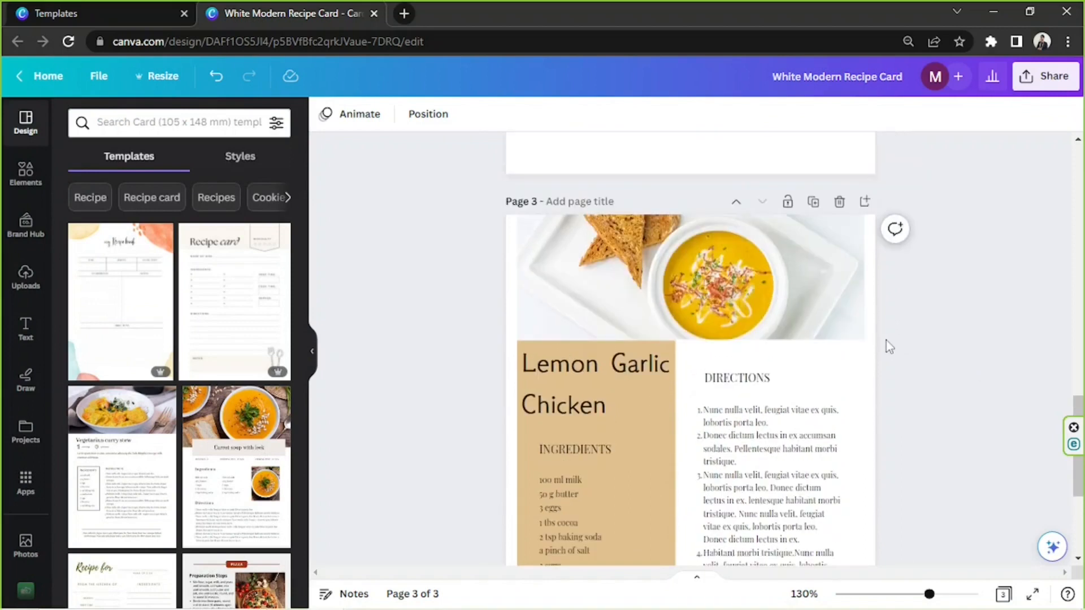
pyautogui.scroll(-2, 459, 309)
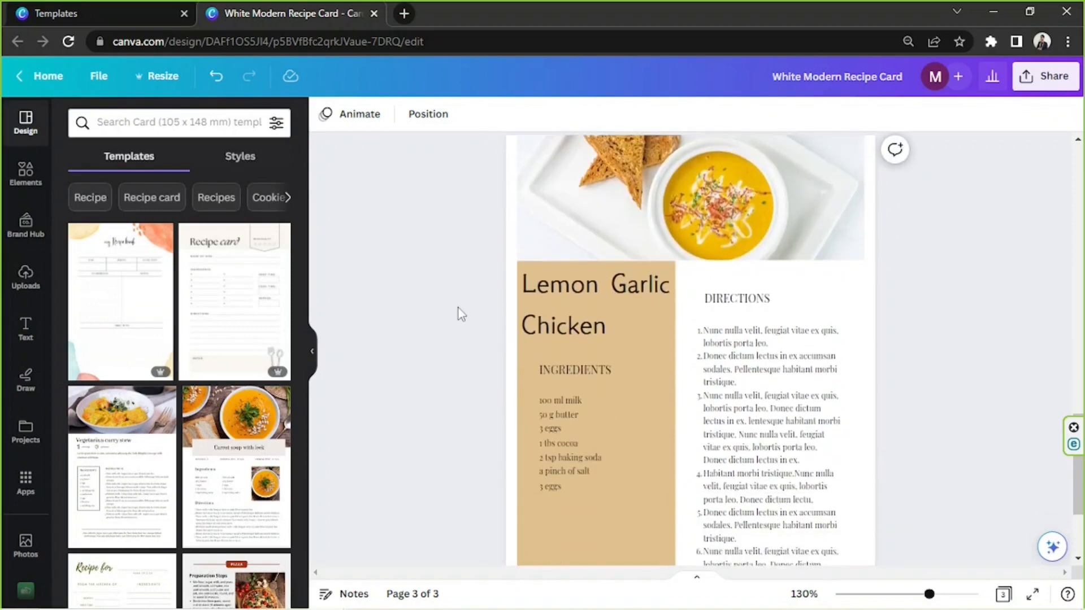
pyautogui.scroll(-2, 459, 308)
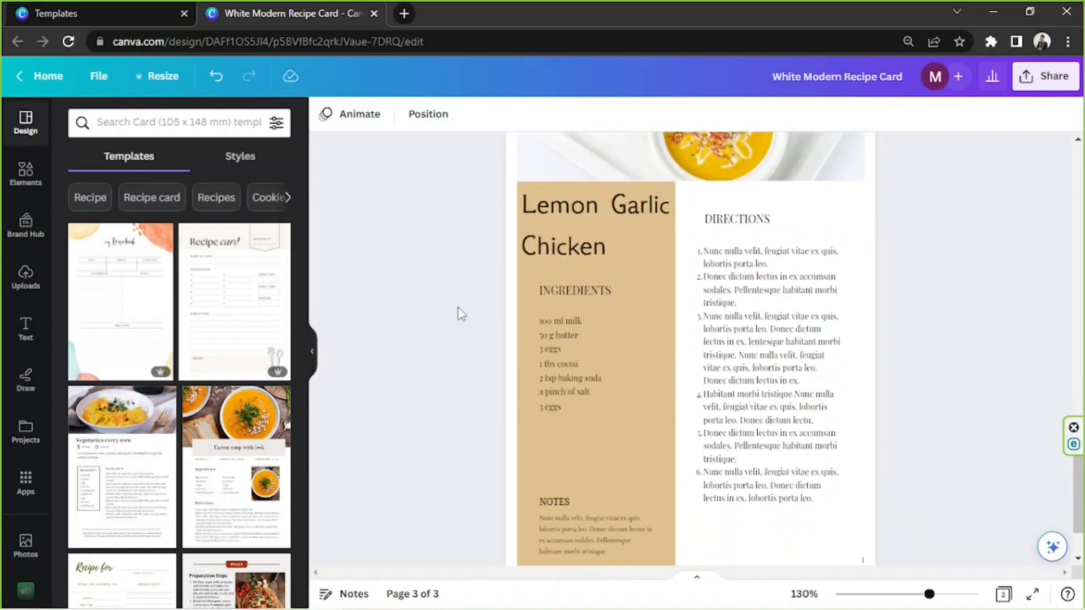
pyautogui.click(593, 290)
pyautogui.click(587, 224)
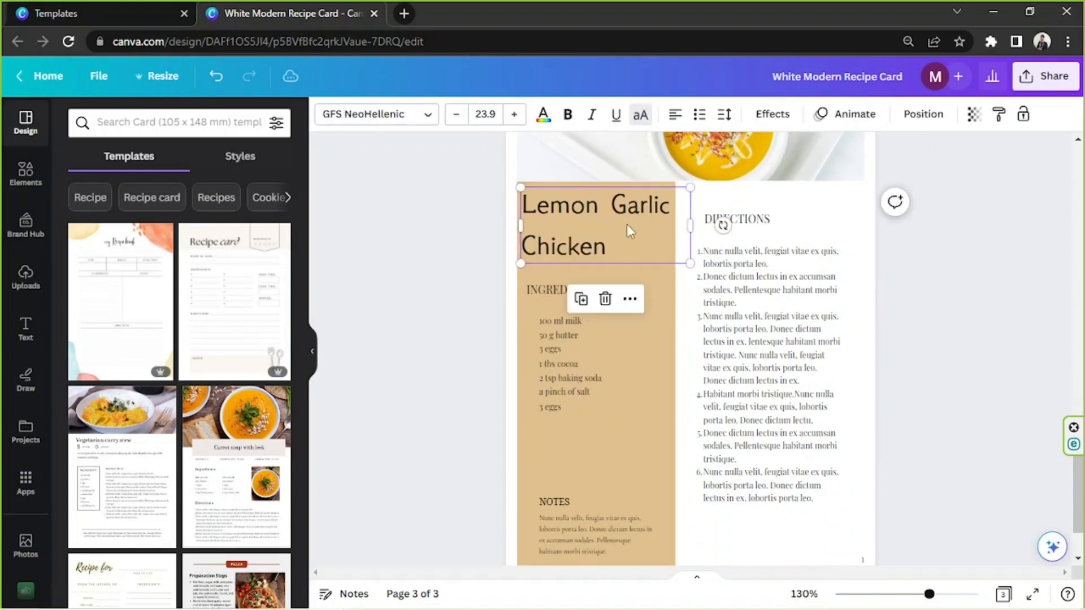
pyautogui.moveTo(685, 263); pyautogui.dragTo(659, 248)
pyautogui.moveTo(608, 222); pyautogui.dragTo(612, 220)
pyautogui.moveTo(543, 294); pyautogui.dragTo(541, 282)
# Change the INGREDIENTS heading's font to GFS NeoHellenic.
pyautogui.click(561, 245)
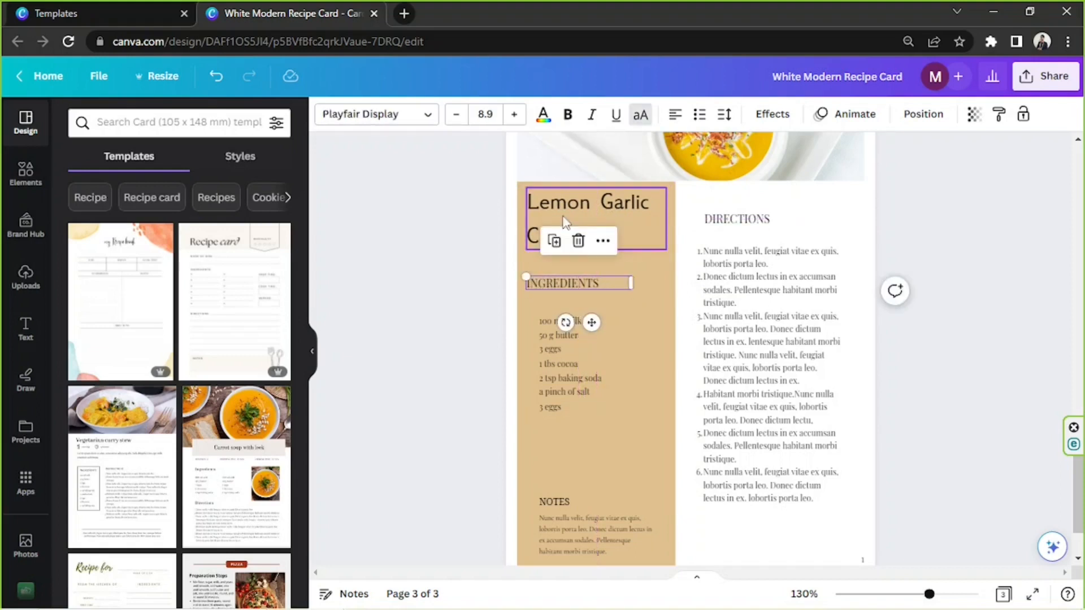
pyautogui.click(559, 287)
pyautogui.click(342, 118)
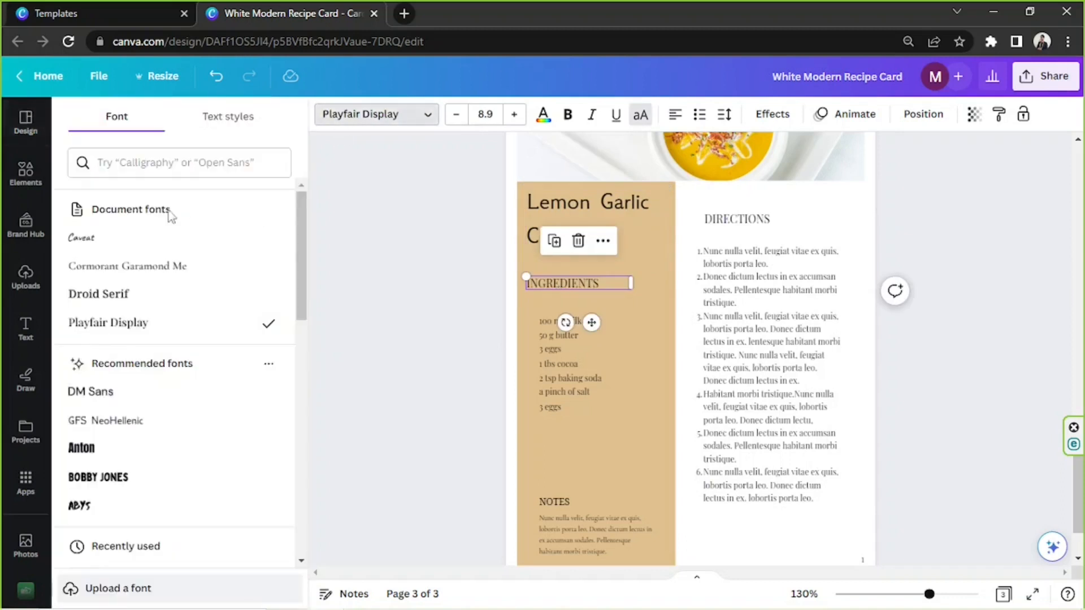
pyautogui.click(105, 294)
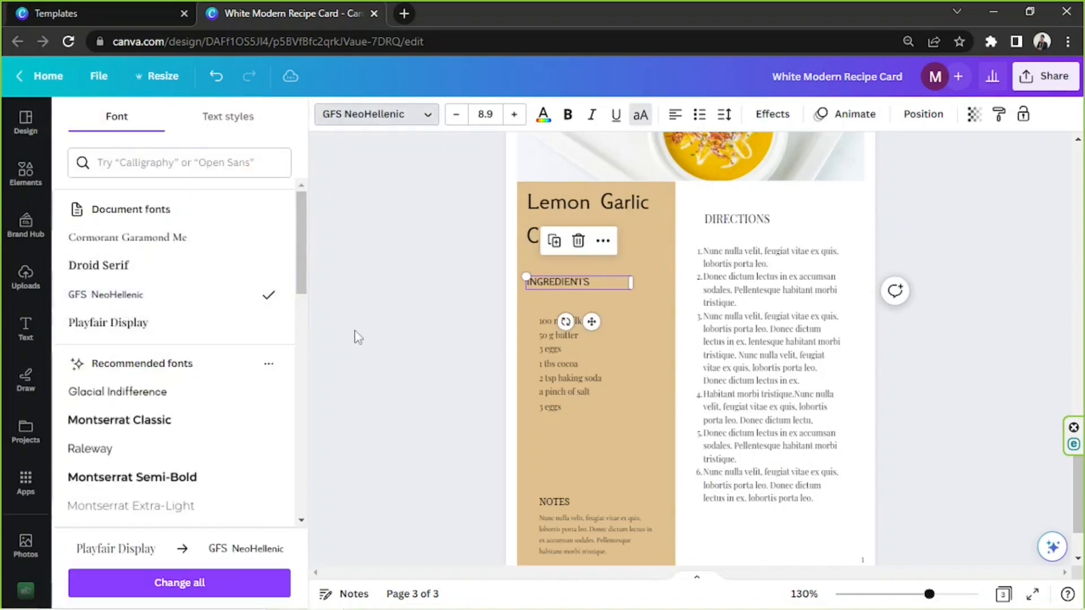
# Set the letter spacing of the INGREDIENTS heading to 159.
pyautogui.click(597, 279)
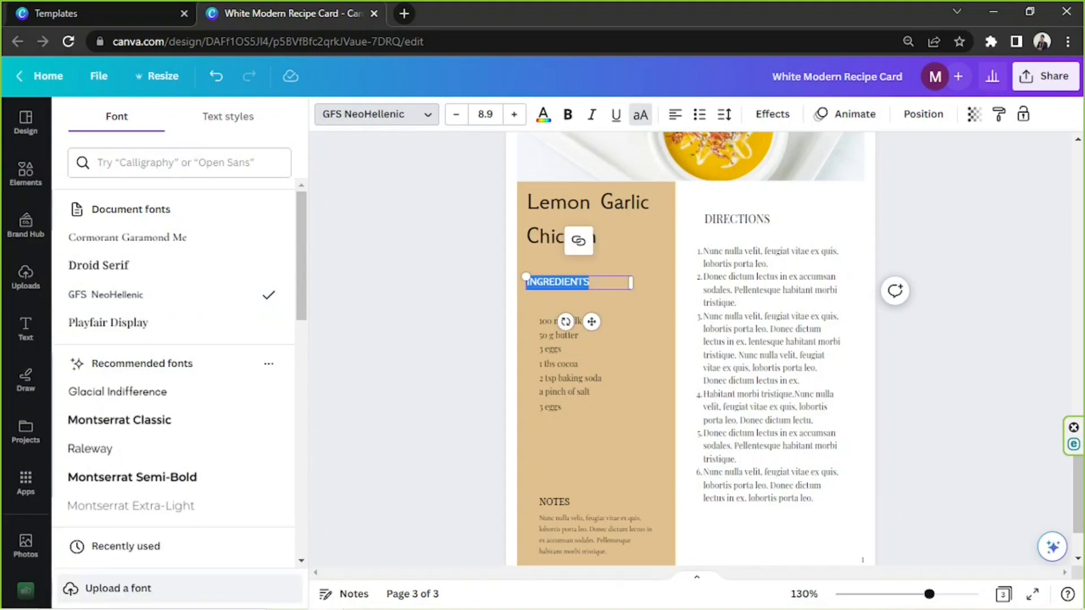
pyautogui.click(596, 282)
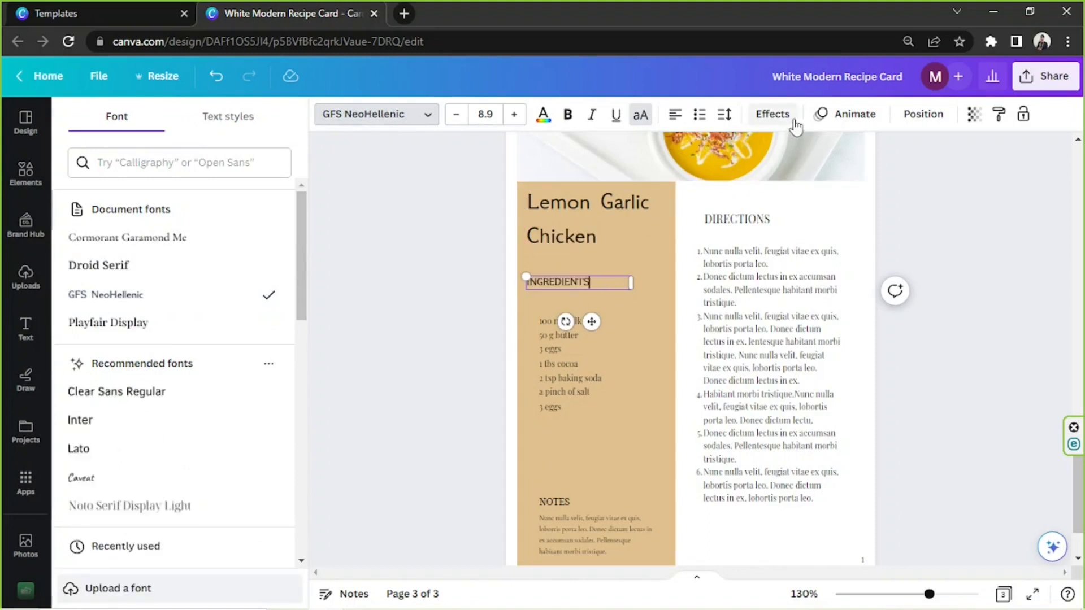
pyautogui.click(726, 115)
pyautogui.moveTo(775, 180); pyautogui.dragTo(799, 192)
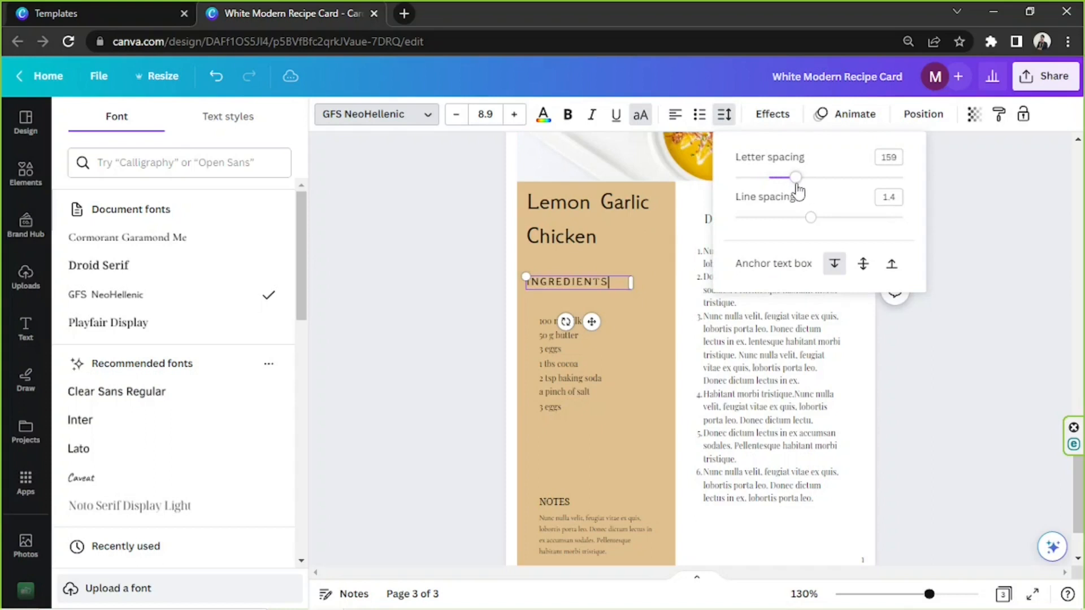
pyautogui.click(847, 360)
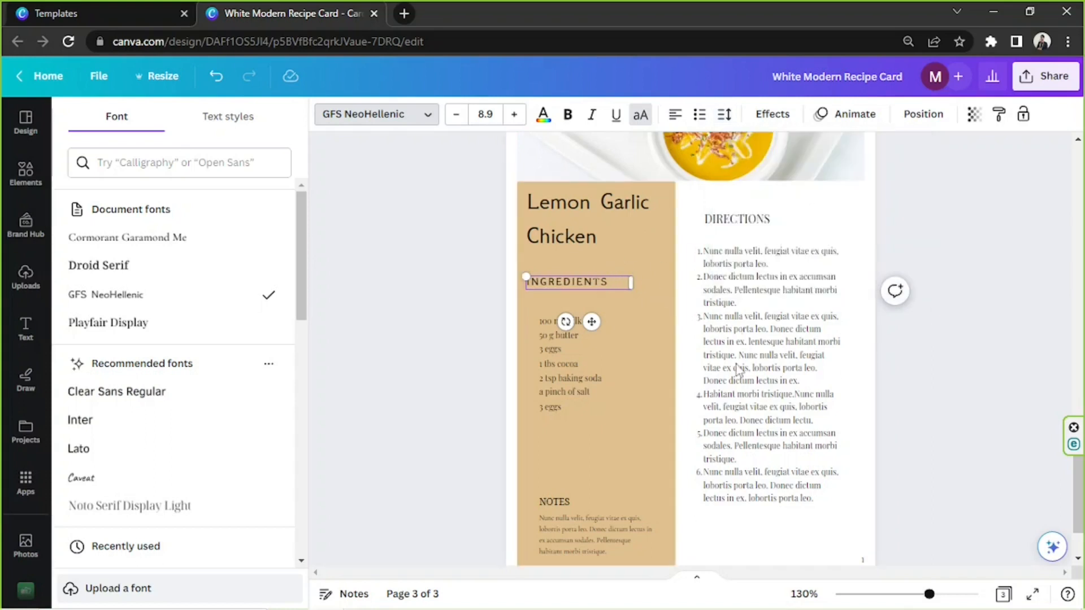
# Align the ingredients list directly beneath the INGREDIENTS heading, enlarge its text to size 7.8 and widen its box almost to the panel's edge.
pyautogui.click(562, 364)
pyautogui.moveTo(571, 365); pyautogui.dragTo(558, 345)
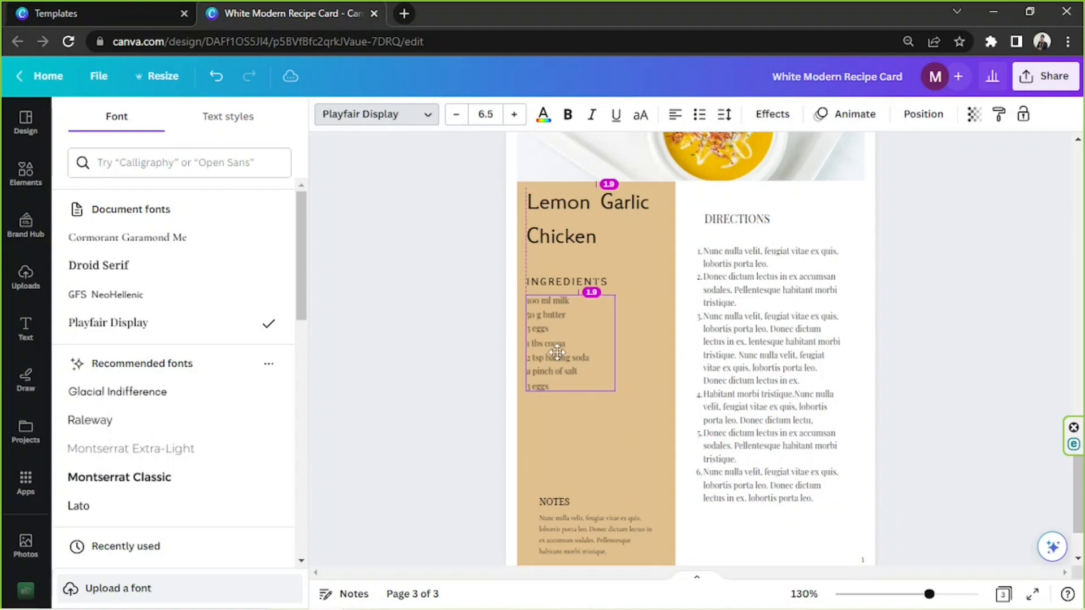
pyautogui.moveTo(615, 391); pyautogui.dragTo(627, 408)
pyautogui.moveTo(631, 352); pyautogui.dragTo(666, 352)
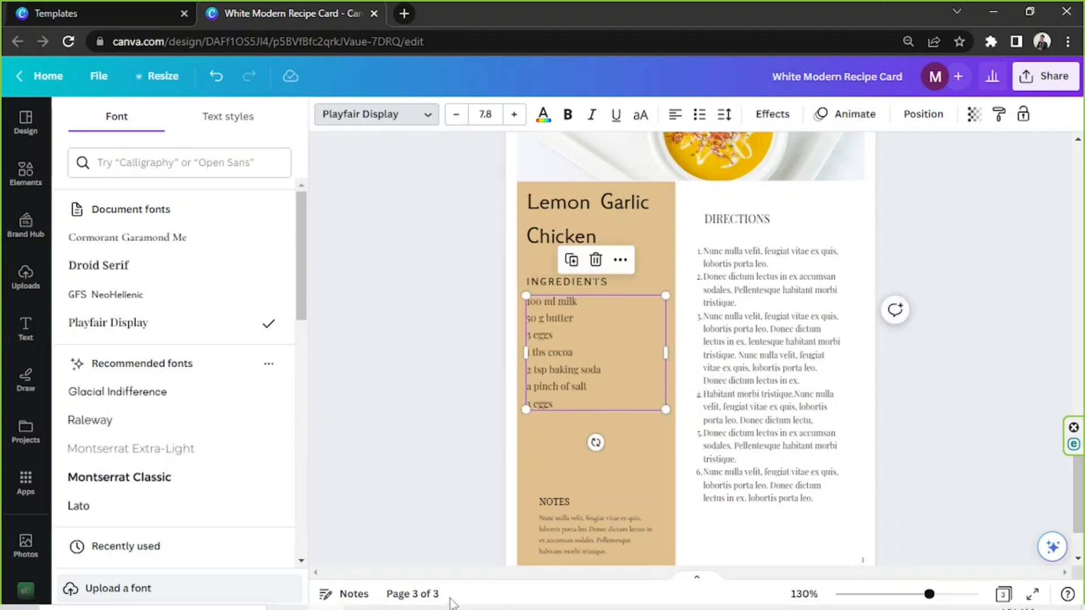
# Copy the Lemon Garlic Chicken ingredients from Notepad and paste them over the placeholder ingredients in Canva.
pyautogui.click(411, 593)
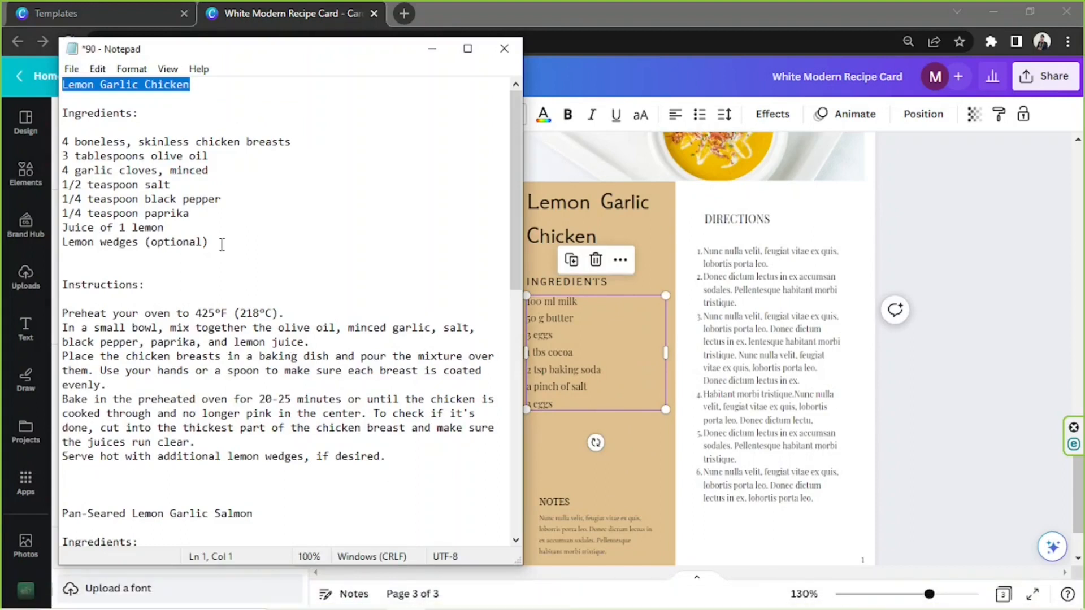
pyautogui.moveTo(222, 244); pyautogui.dragTo(60, 136)
pyautogui.hotkey('ctrl', 'c')
pyautogui.tripleClick(628, 355)
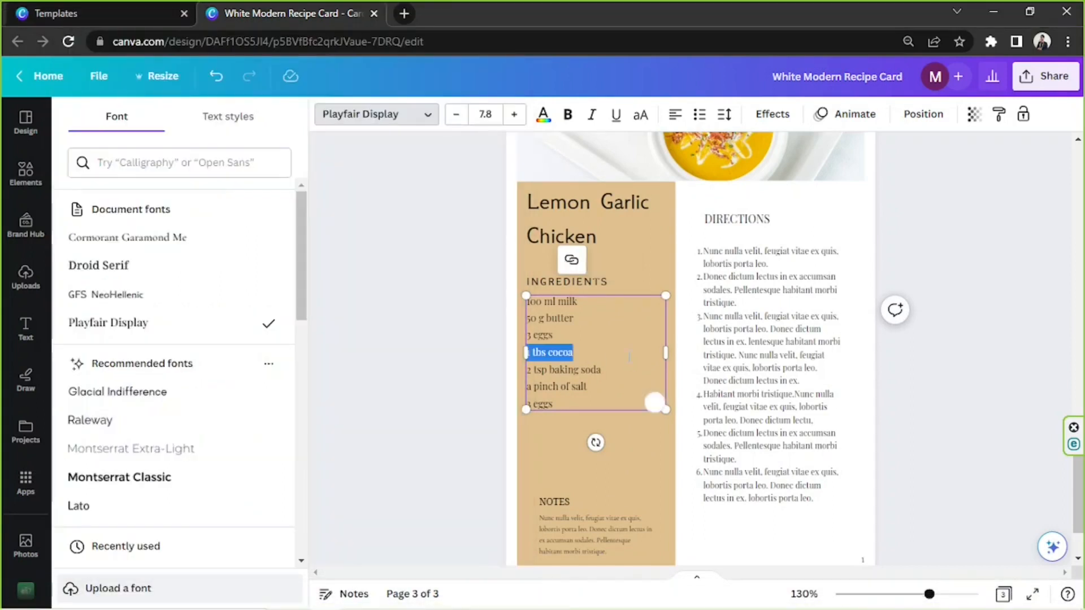
pyautogui.moveTo(557, 405); pyautogui.dragTo(520, 303)
pyautogui.hotkey('ctrl', 'v')
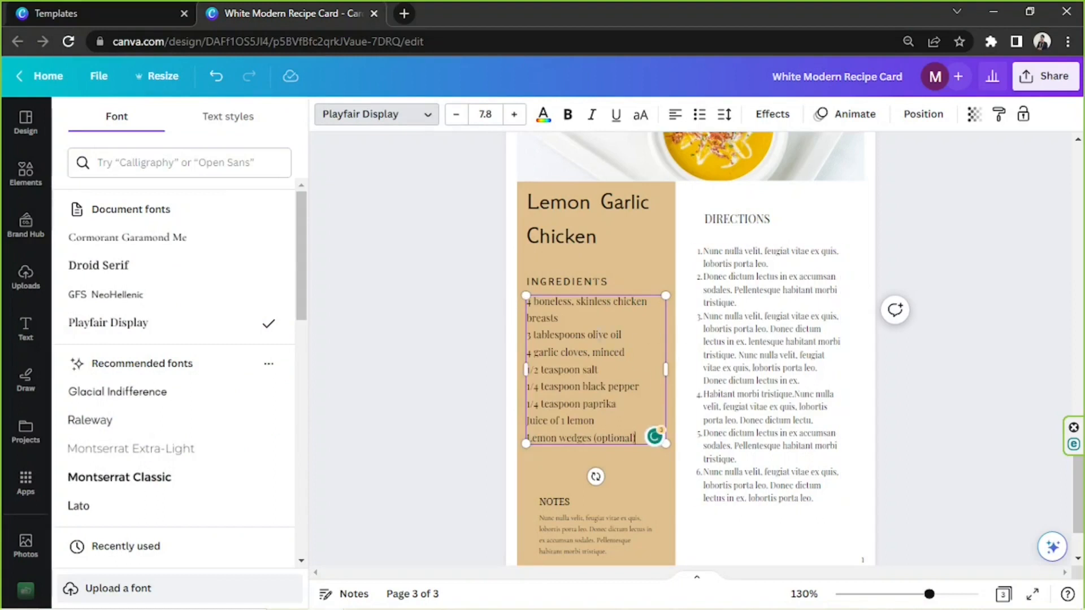
# Format all the lines of the ingredients text as a bulleted list.
pyautogui.hotkey('ctrl', 'a')
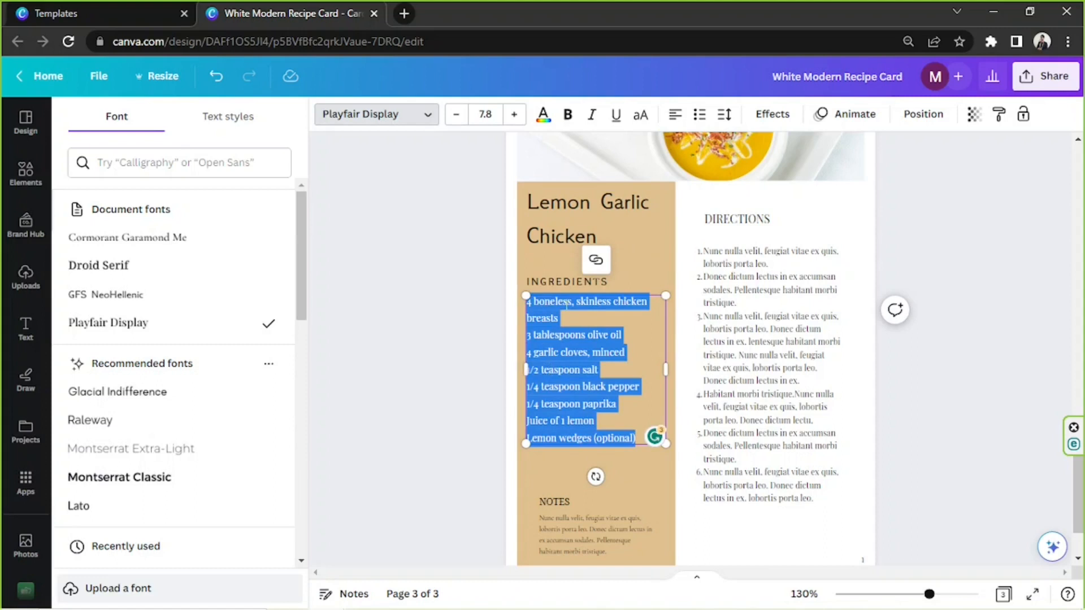
pyautogui.click(701, 117)
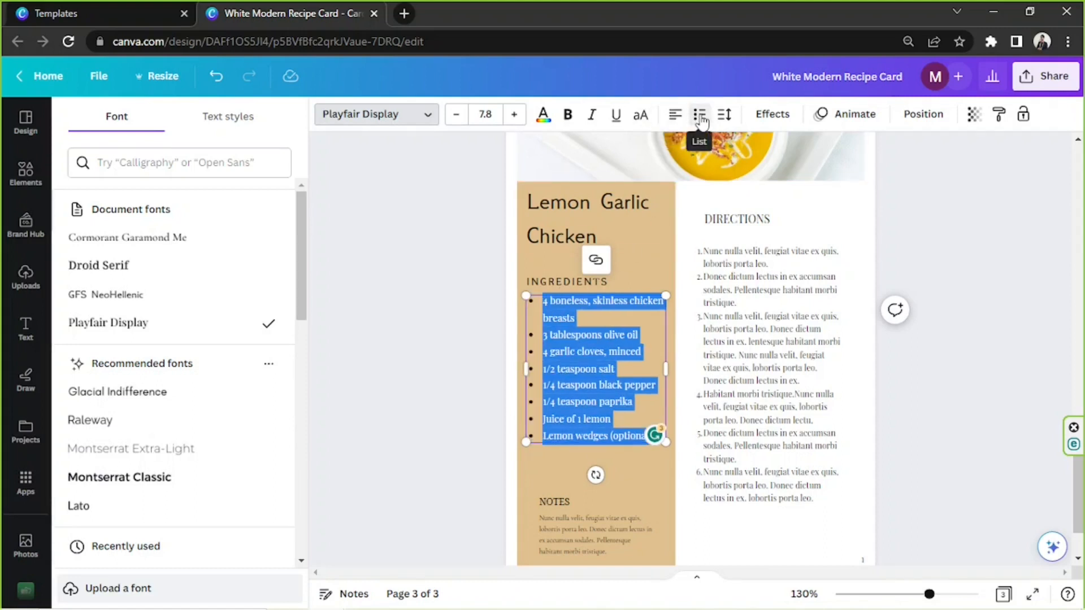
pyautogui.click(565, 385)
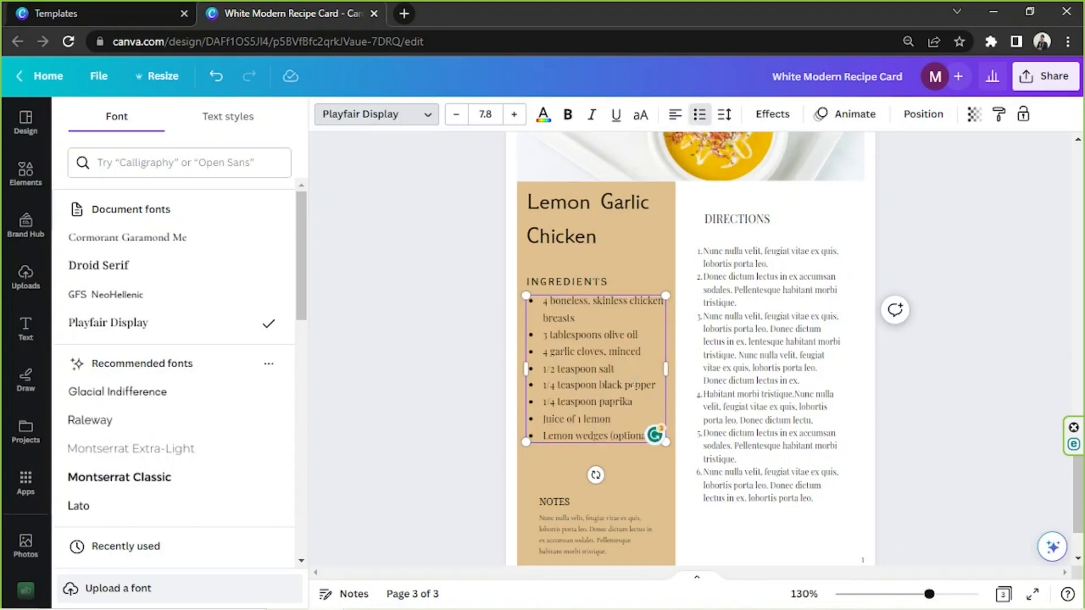
# Delete the notes paragraph, the NOTES heading and the leftover empty element in the lower part of the tan panel.
pyautogui.scroll(-2, 626, 379)
pyautogui.click(601, 459)
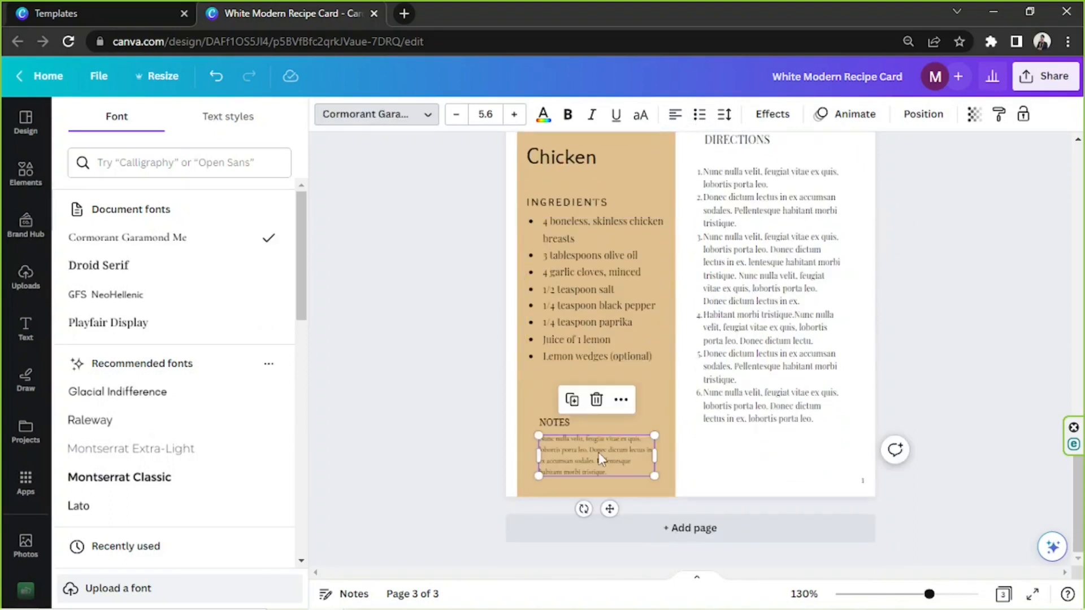
pyautogui.press('Delete')
pyautogui.click(546, 422)
pyautogui.press('Delete')
pyautogui.scroll(2, 567, 425)
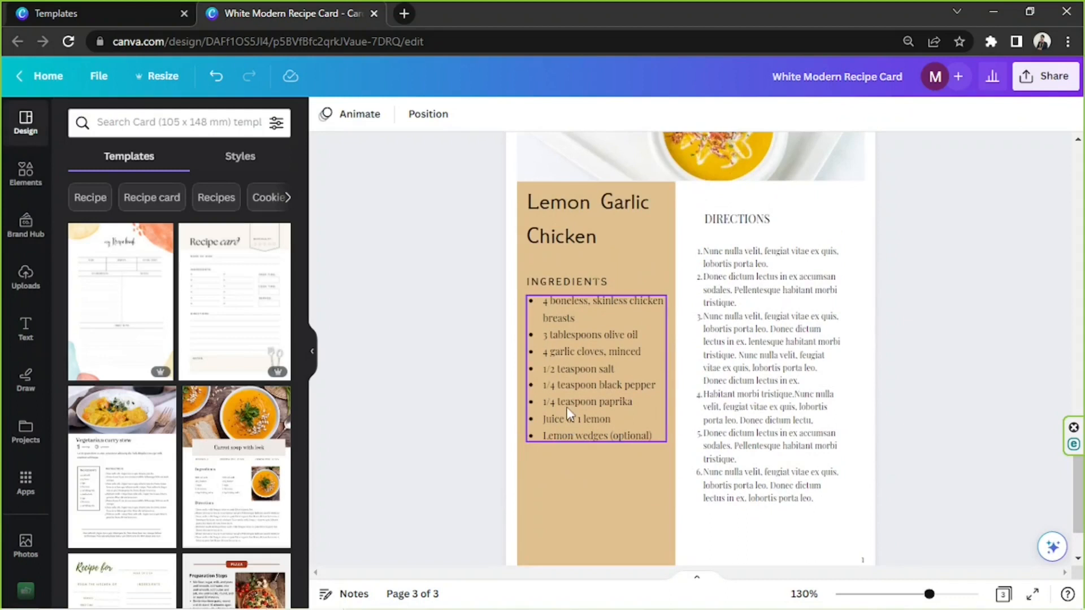
pyautogui.click(912, 594)
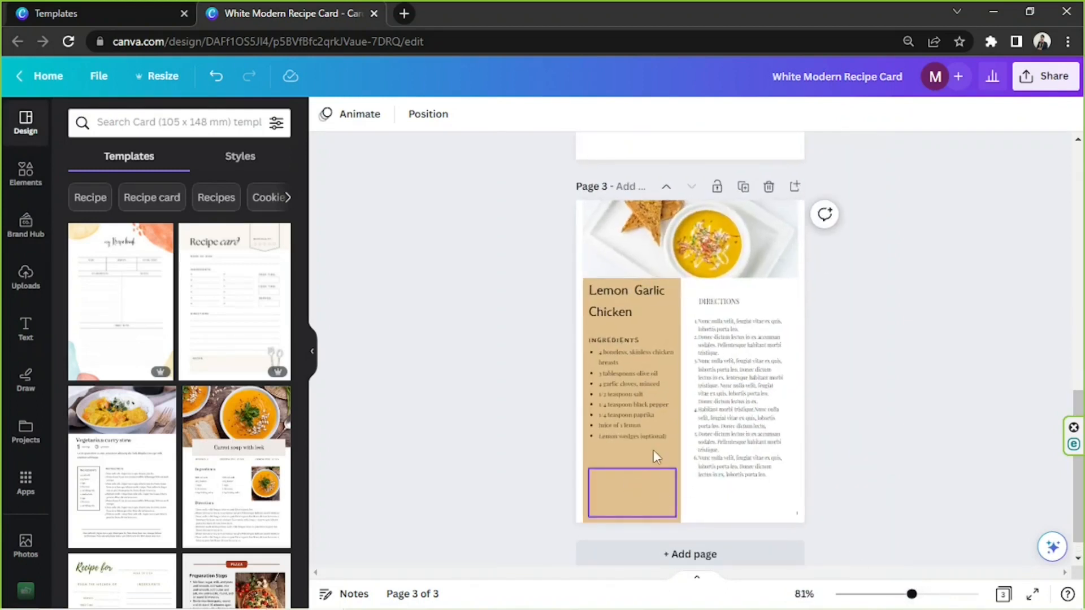
pyautogui.click(623, 483)
pyautogui.press('Delete')
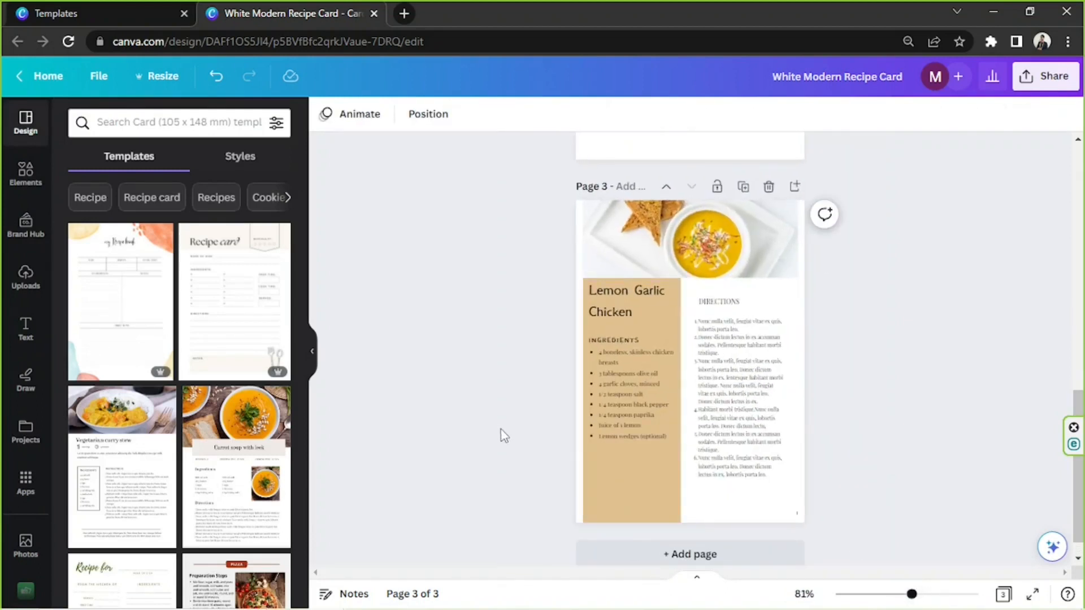
# Search the elements for "frame", add the circular frame and fit it at reduced size below the ingredients list in the tan panel.
pyautogui.click(24, 180)
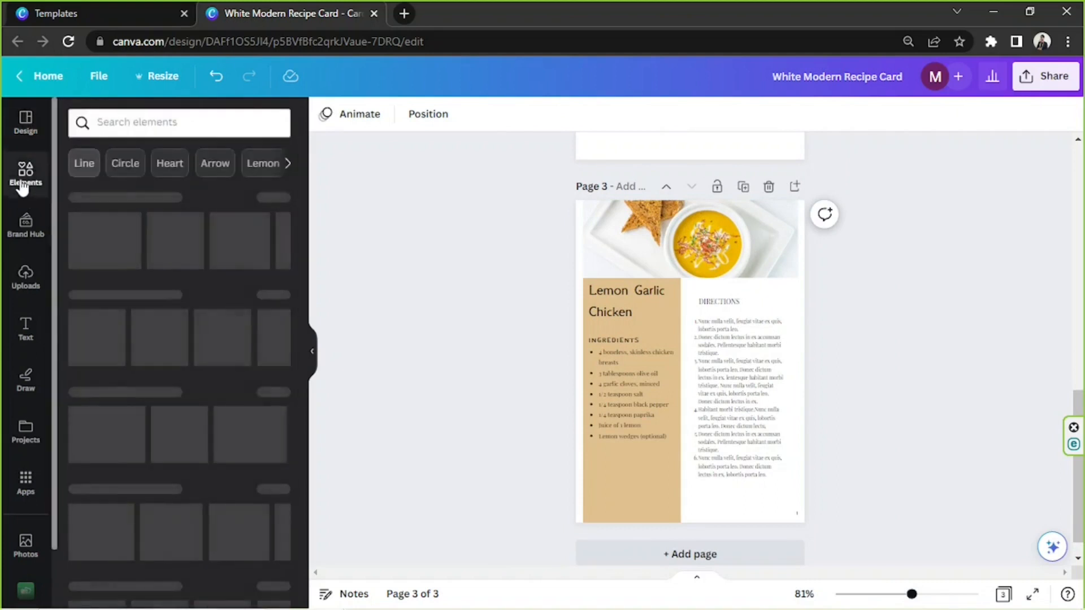
pyautogui.click(129, 120)
pyautogui.write('frame')
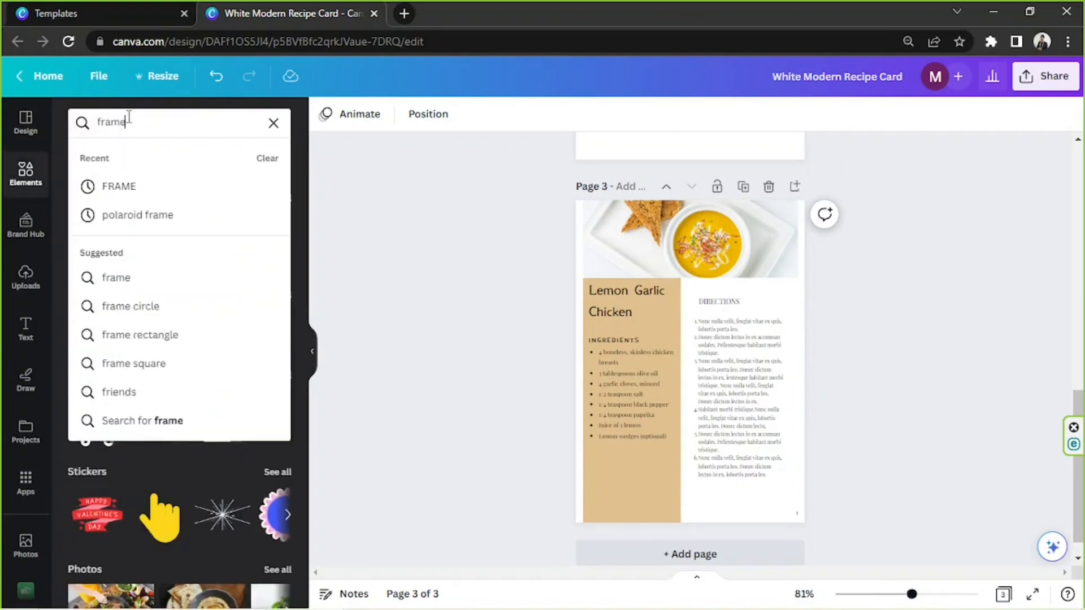
pyautogui.press('Return')
pyautogui.click(92, 275)
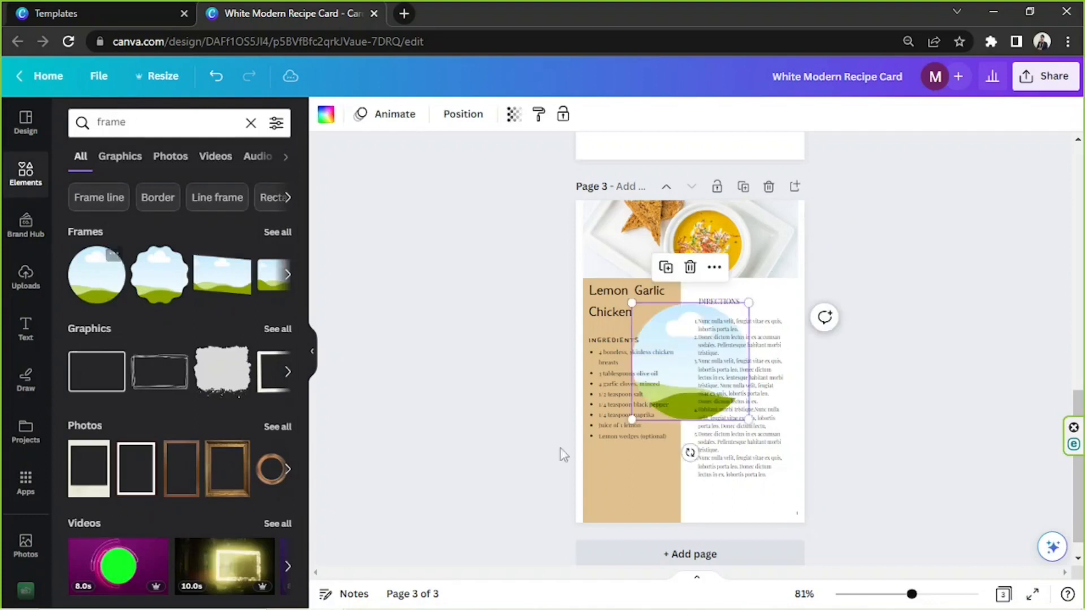
pyautogui.moveTo(737, 325); pyautogui.dragTo(636, 482)
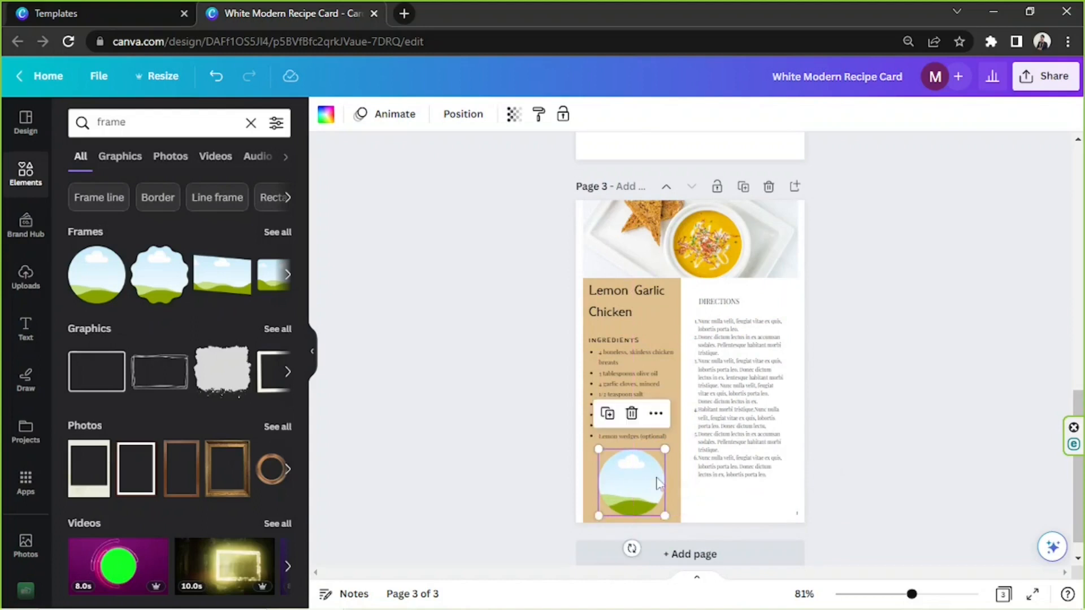
pyautogui.click(890, 395)
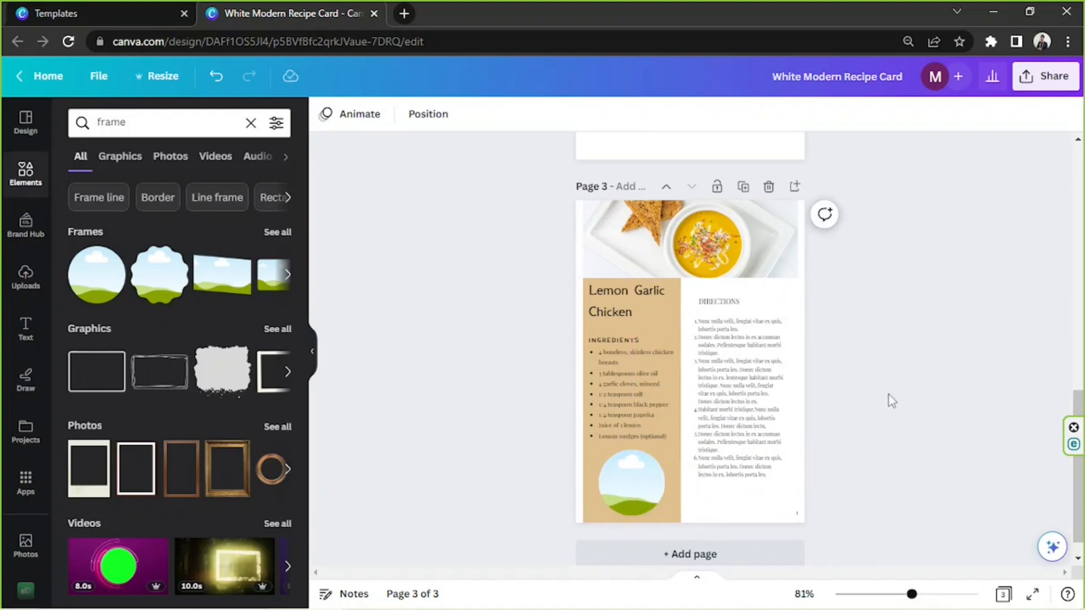
# Copy the INGREDIENTS heading's style onto the DIRECTIONS heading and move that heading left to line up with the numbered list.
pyautogui.click(727, 304)
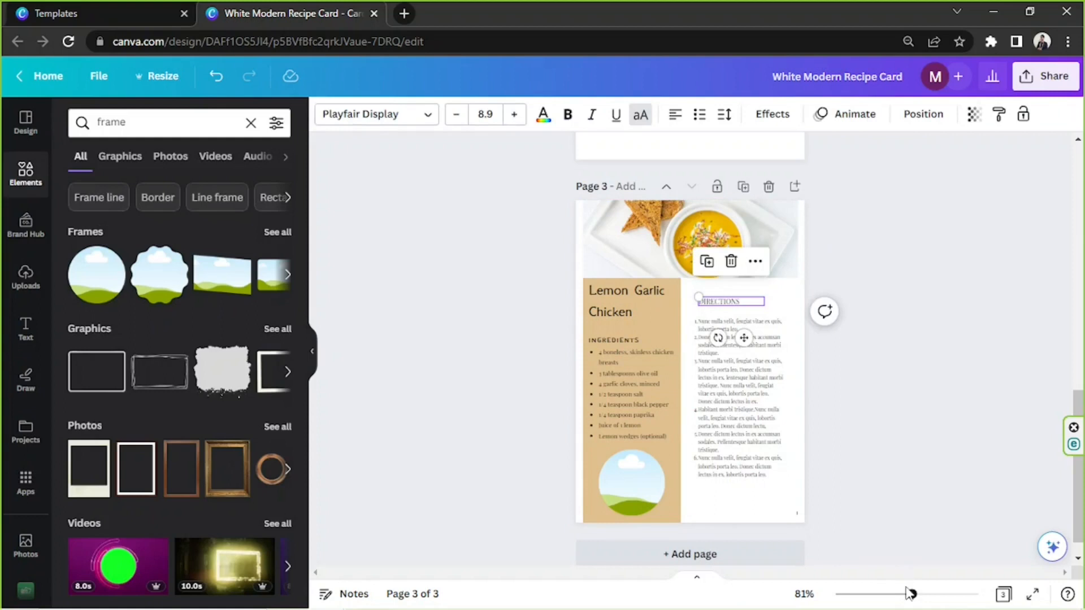
pyautogui.moveTo(916, 602); pyautogui.dragTo(955, 602)
pyautogui.click(527, 387)
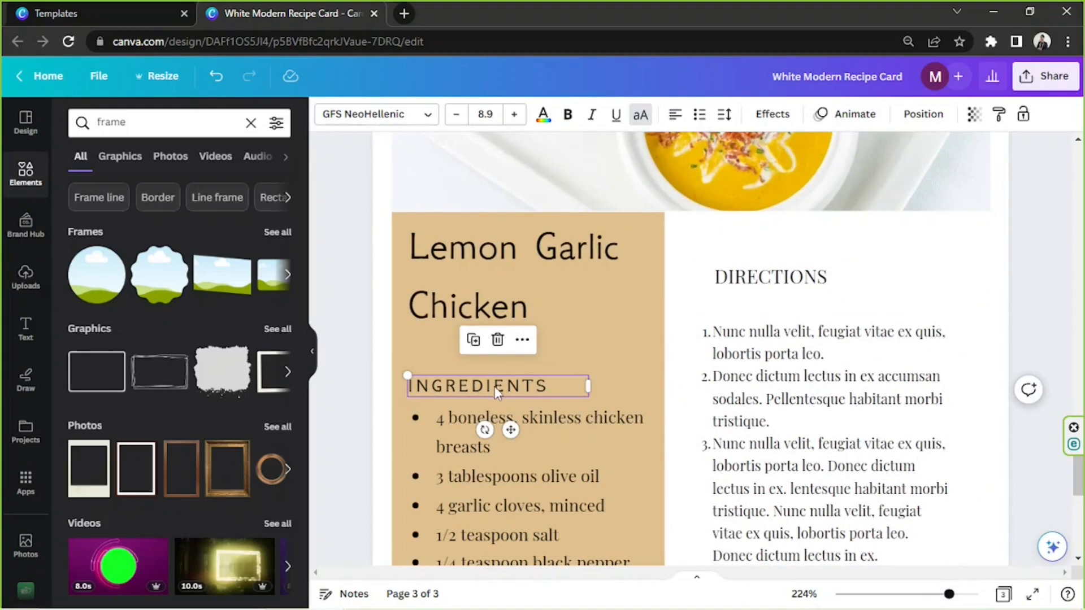
pyautogui.click(522, 340)
pyautogui.click(610, 195)
pyautogui.click(754, 281)
pyautogui.moveTo(765, 289); pyautogui.dragTo(746, 286)
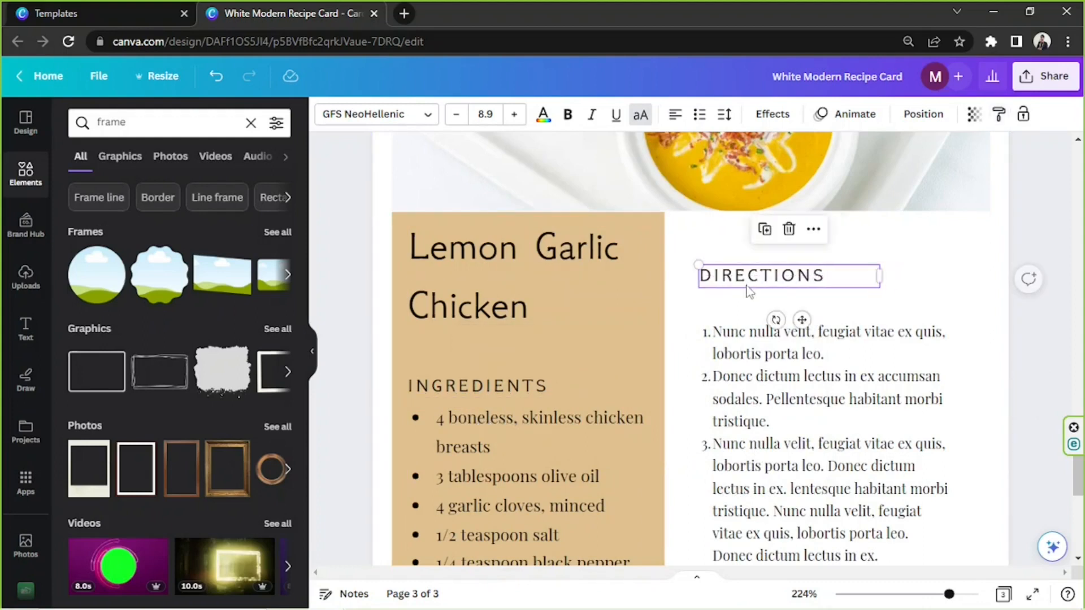
# Replace the placeholder directions with the Lemon Garlic Chicken instructions copied from Notepad, keeping the numbered list.
pyautogui.click(828, 332)
pyautogui.scroll(-3, 830, 328)
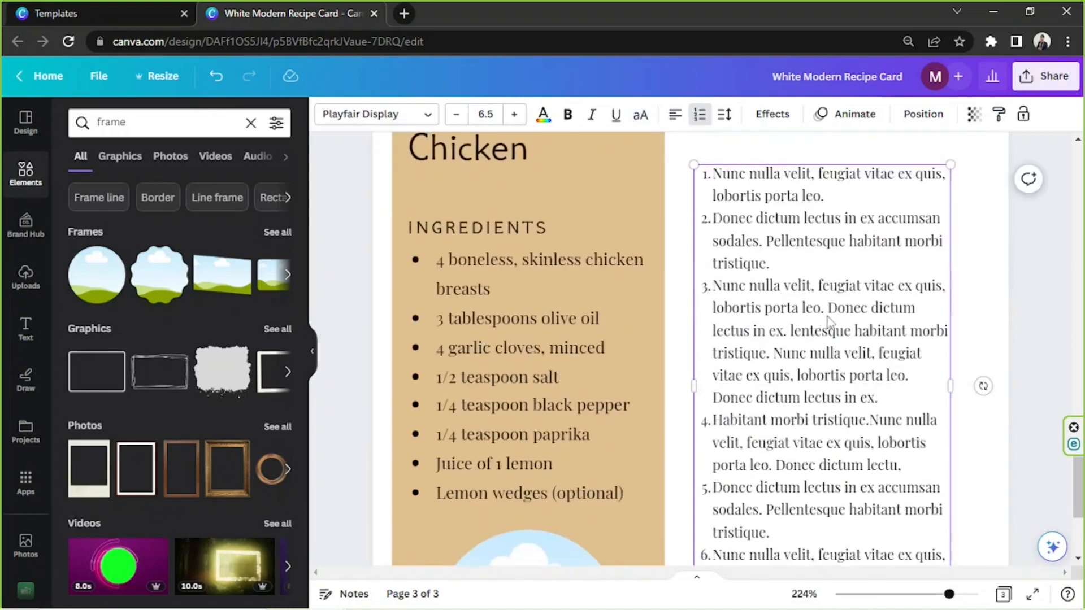
pyautogui.tripleClick(816, 312)
pyautogui.hotkey('ctrl', 'a')
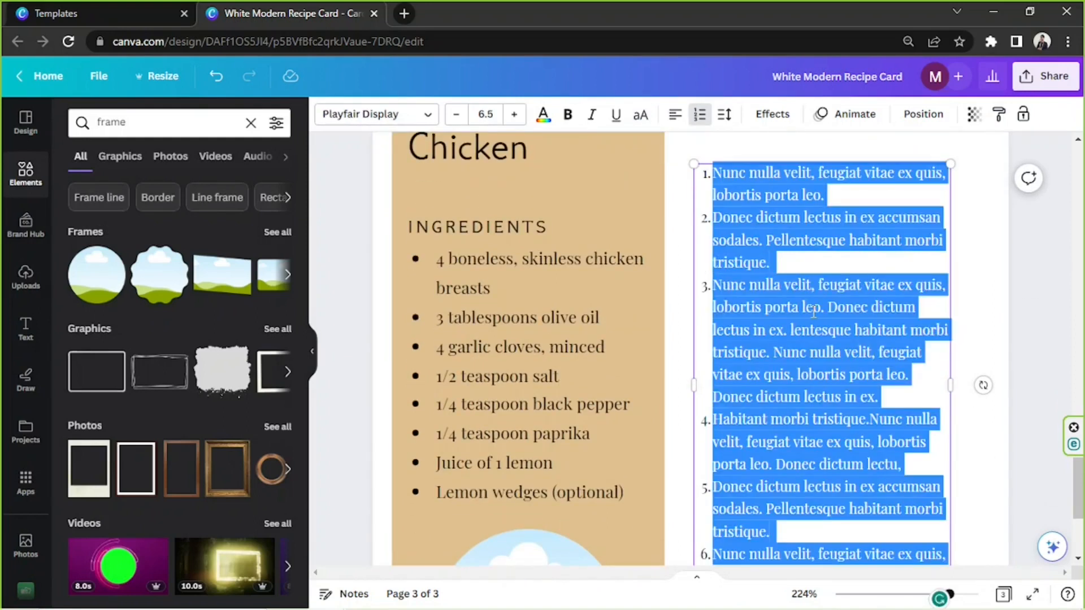
pyautogui.press('BackSpace')
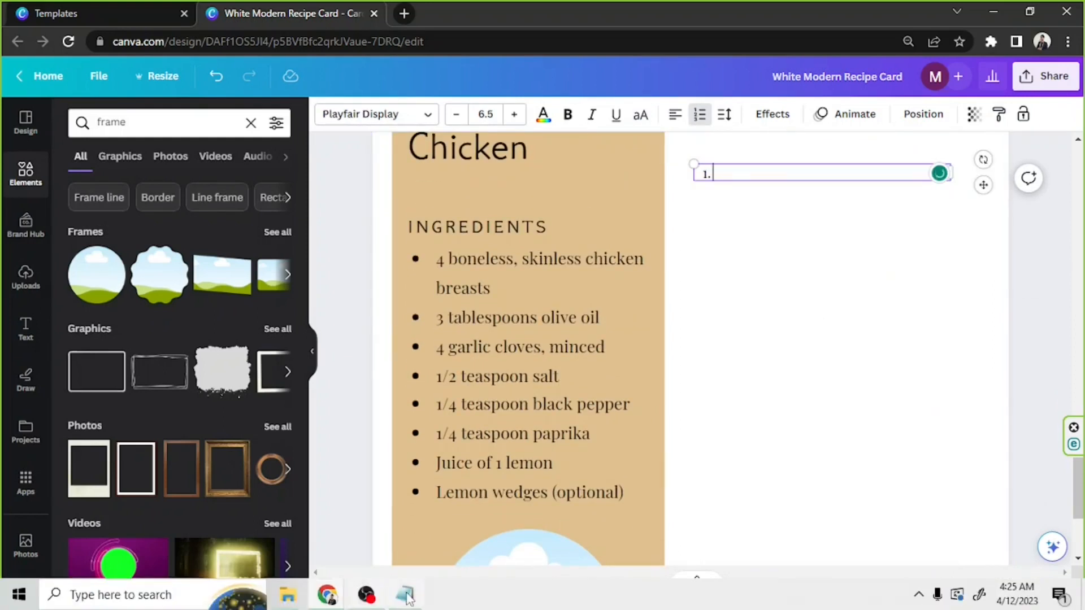
pyautogui.click(408, 598)
pyautogui.scroll(-3, 226, 339)
pyautogui.click(226, 339)
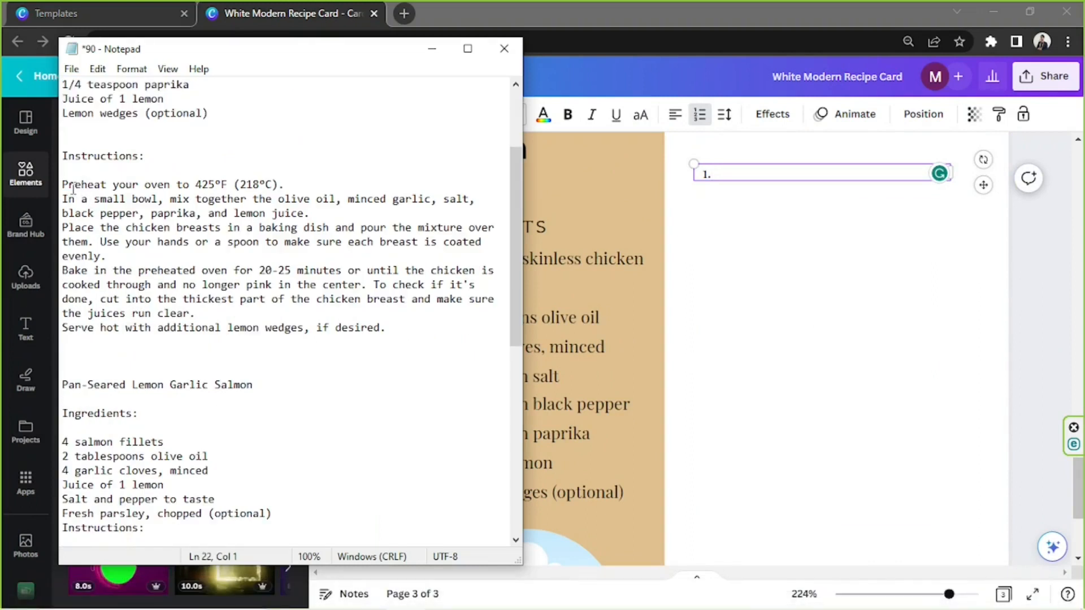
pyautogui.moveTo(65, 184); pyautogui.dragTo(474, 337)
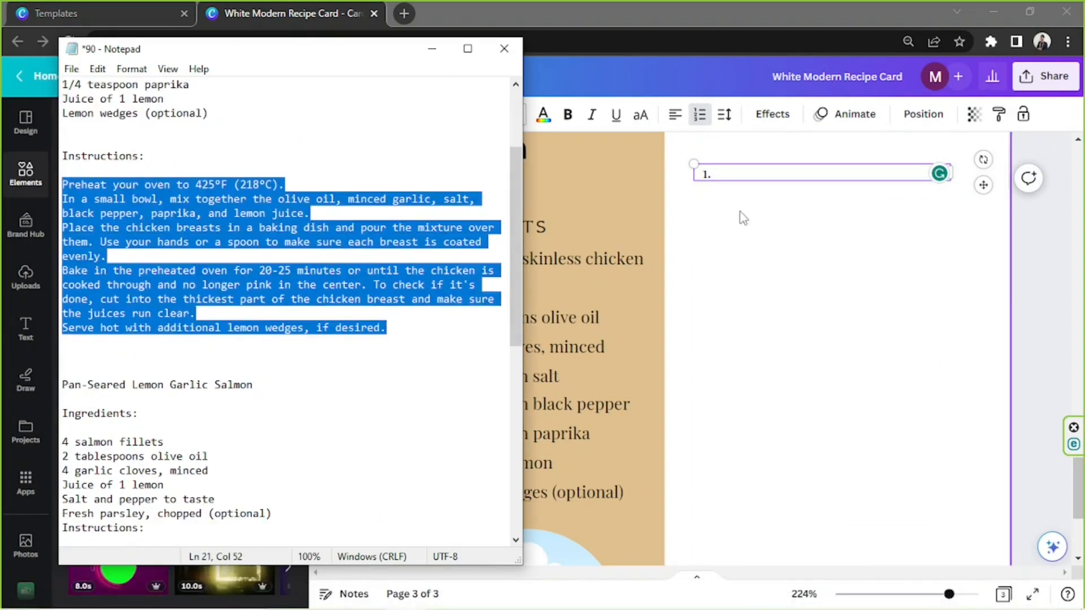
pyautogui.click(762, 172)
pyautogui.hotkey('ctrl', 'v')
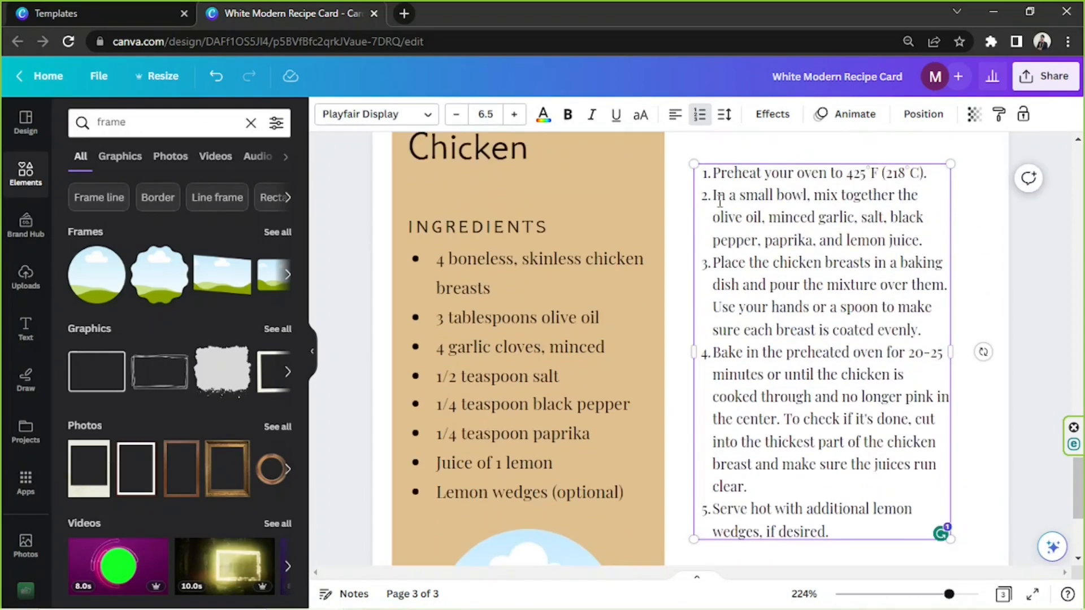
# Insert a space at the start of each of the five numbered directions.
pyautogui.click(714, 196)
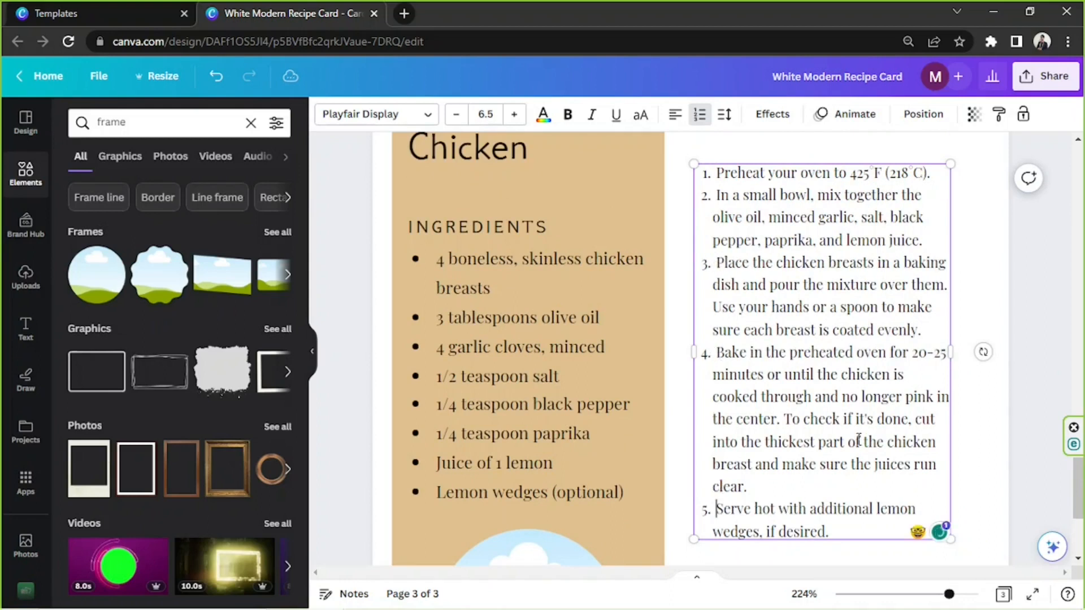
pyautogui.scroll(-5, 901, 394)
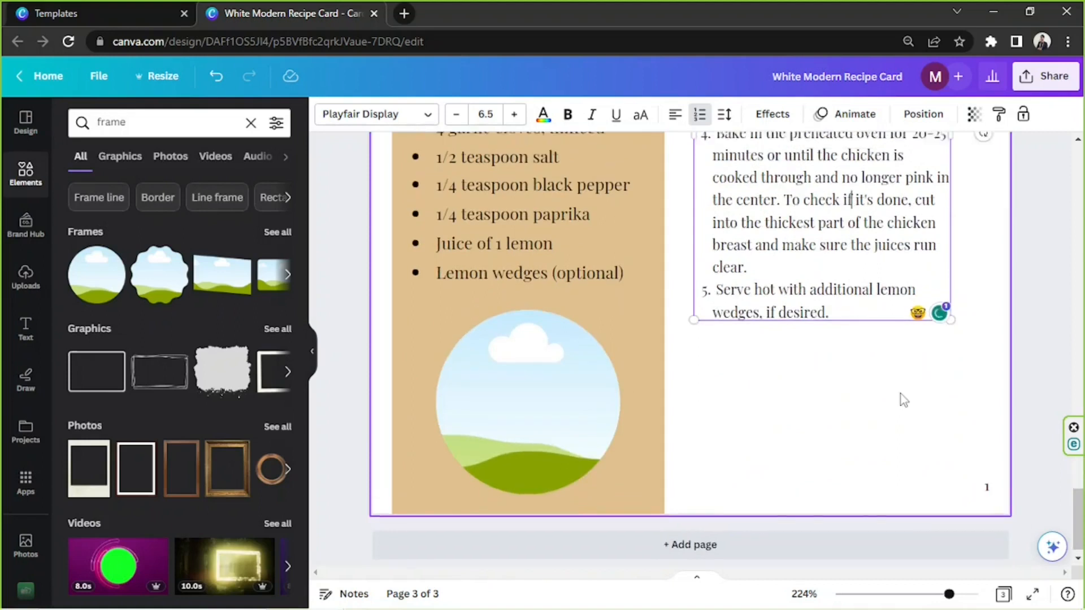
pyautogui.keyDown('ctrl'); pyautogui.scroll(-3, 901, 394); pyautogui.keyUp('ctrl')
# Try the GFS NeoHellenic font on the ingredients and directions lists, then Caveat on the ingredients list.
pyautogui.click(572, 217)
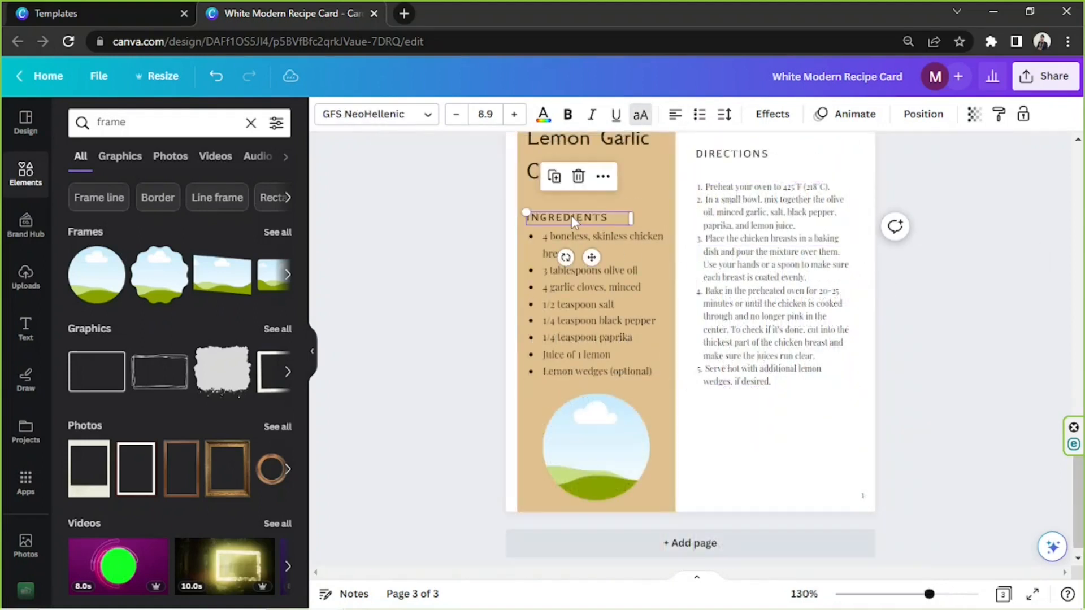
pyautogui.click(575, 297)
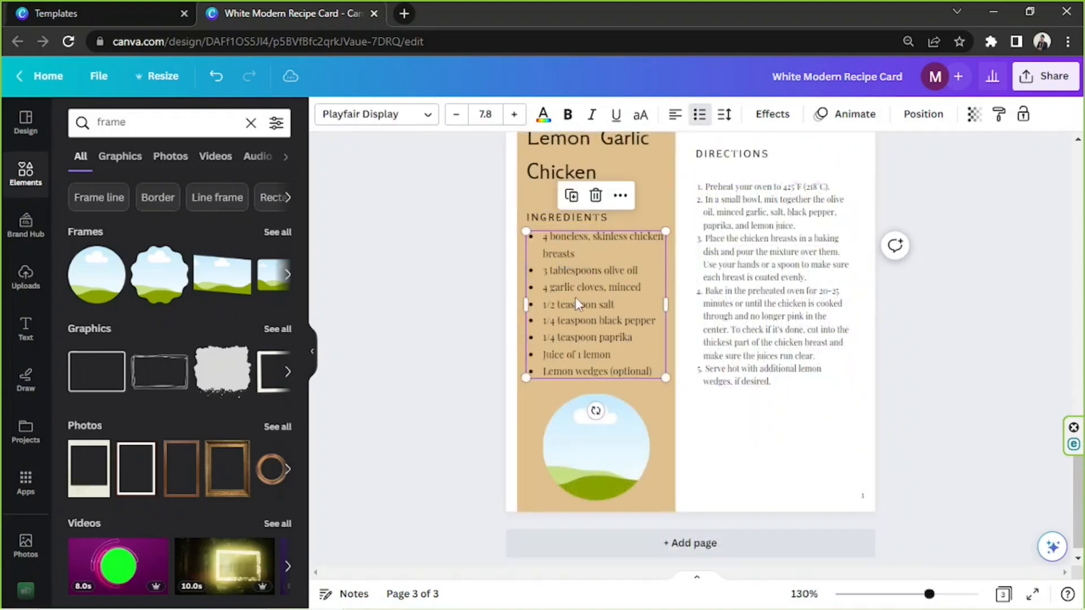
pyautogui.click(399, 115)
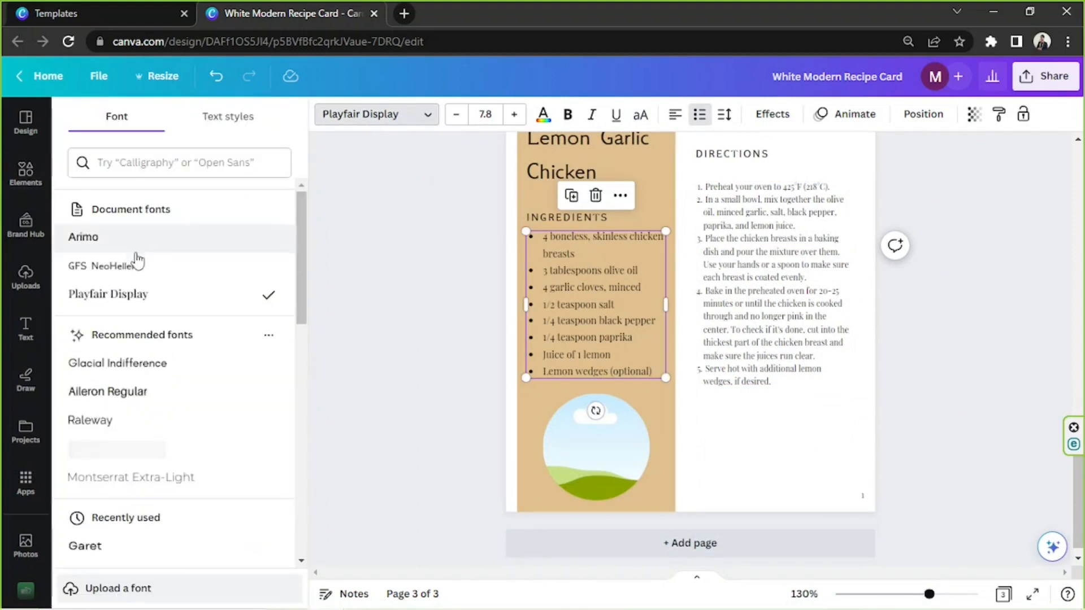
pyautogui.click(137, 267)
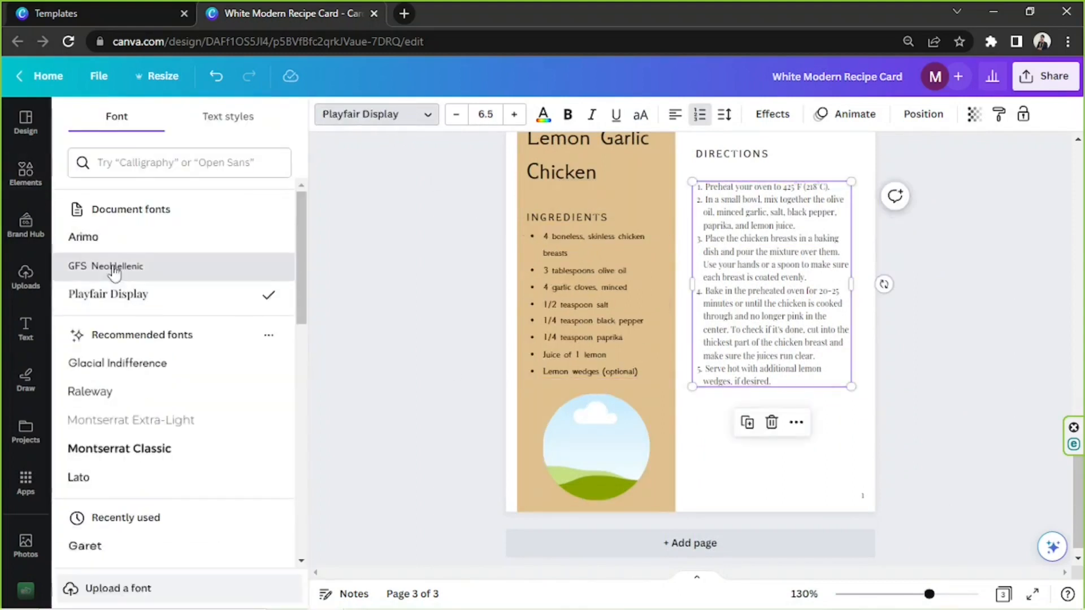
pyautogui.click(271, 362)
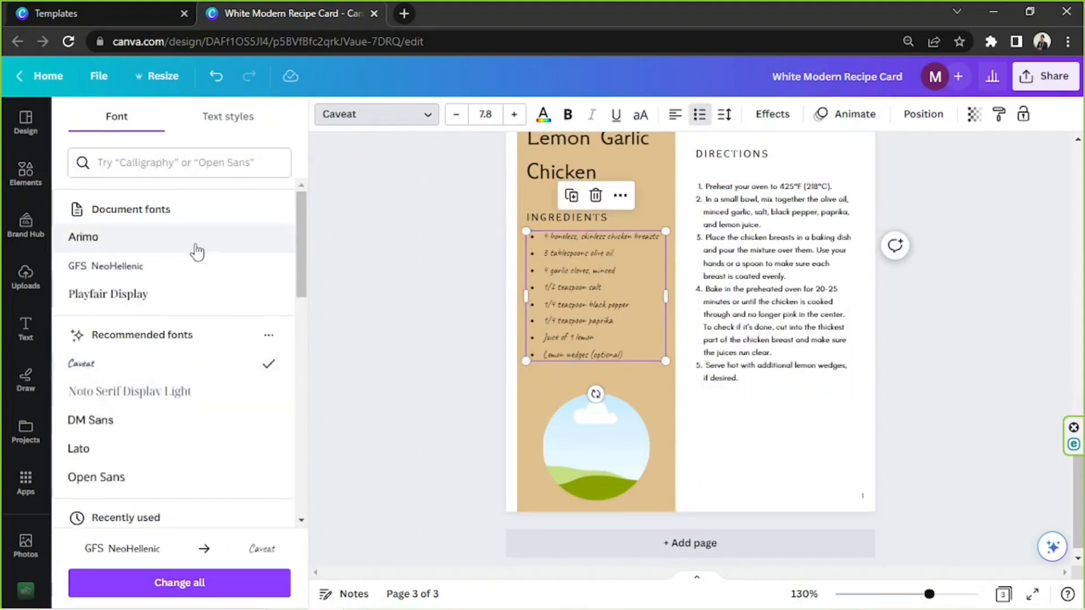
# Set the ingredients and directions lists to Garet Book and widen the ingredients text box to the tan panel's edge.
pyautogui.scroll(-3, 169, 339)
pyautogui.click(198, 418)
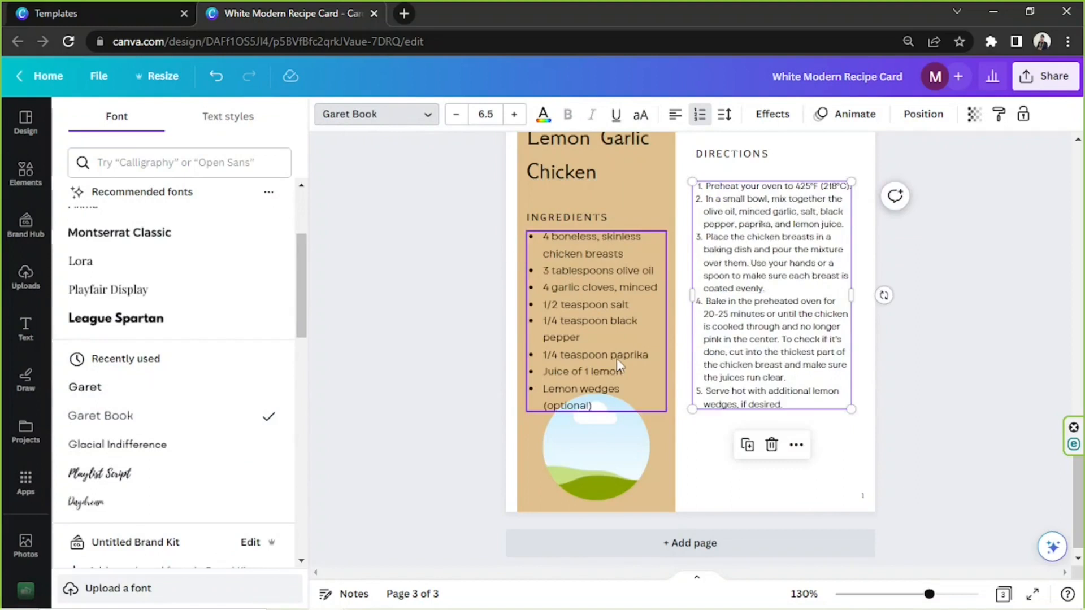
pyautogui.scroll(2, 616, 358)
pyautogui.moveTo(572, 367); pyautogui.dragTo(569, 370)
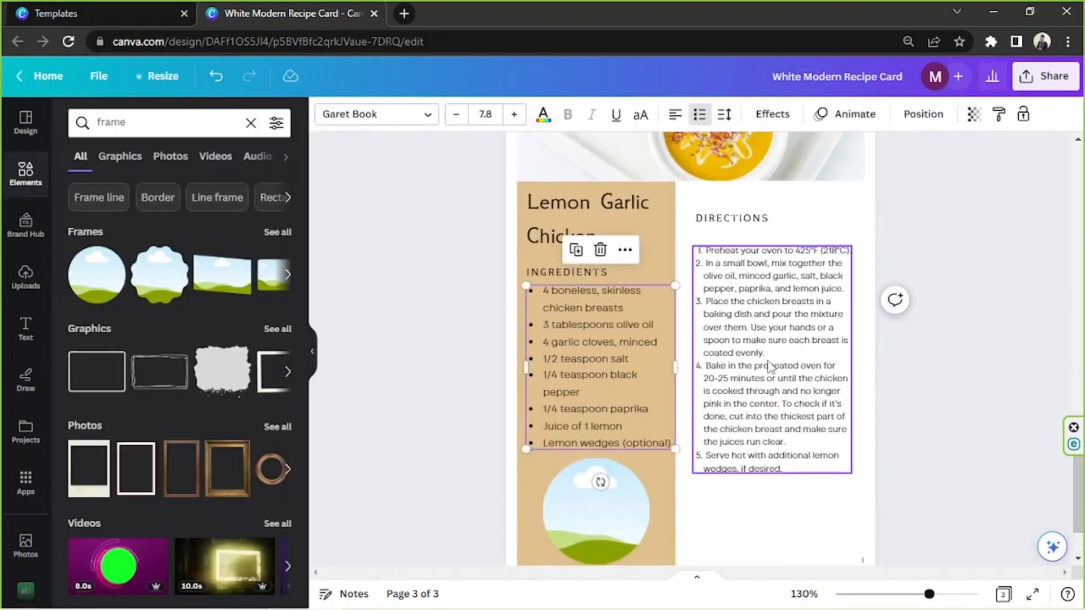
# Set the directions list's font size to 7.8 and widen its text box towards the page edge.
pyautogui.click(480, 111)
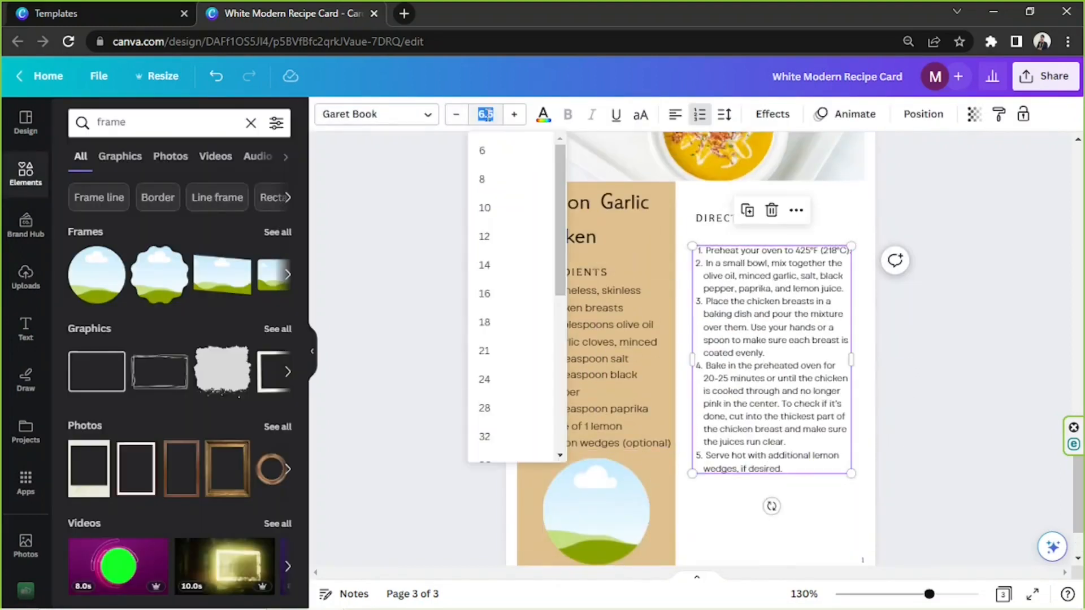
pyautogui.write('7.8')
pyautogui.press('Return')
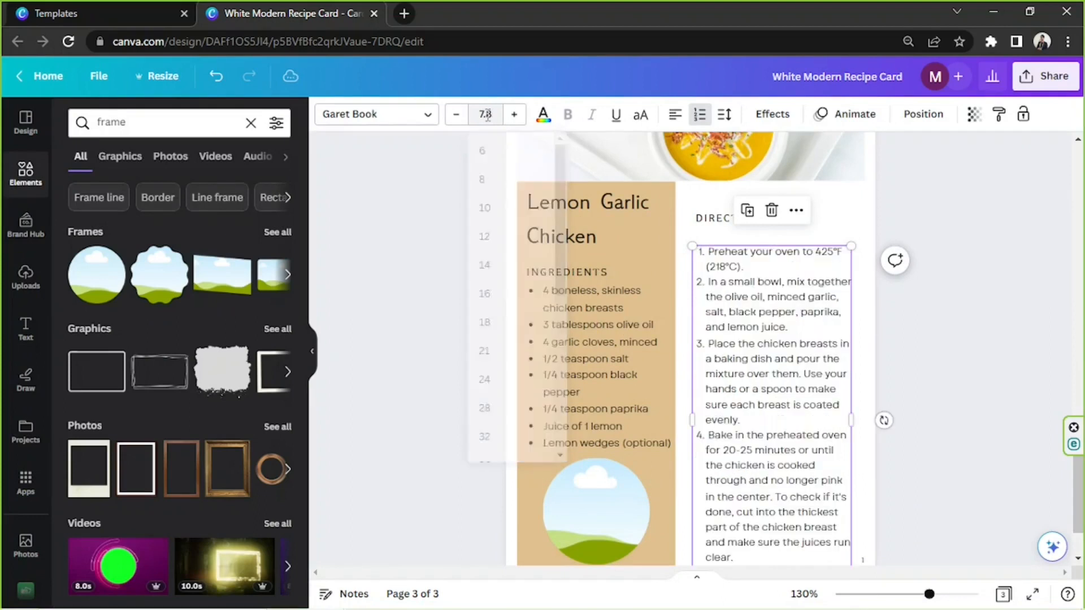
pyautogui.scroll(-2, 791, 396)
pyautogui.scroll(2, 847, 413)
pyautogui.moveTo(852, 418); pyautogui.dragTo(866, 418)
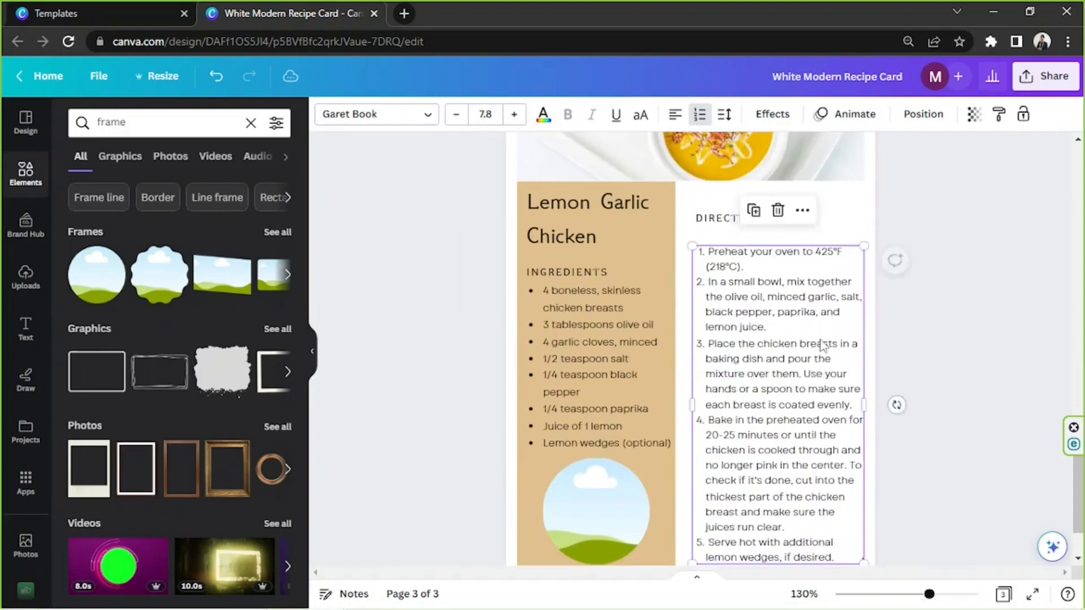
# Move the directions list slightly up and left so it sits clear of the page edge and page number.
pyautogui.scroll(-2, 825, 346)
pyautogui.moveTo(789, 338); pyautogui.dragTo(785, 330)
pyautogui.click(951, 377)
pyautogui.scroll(2, 938, 362)
pyautogui.scroll(-2, 917, 339)
pyautogui.scroll(3, 918, 343)
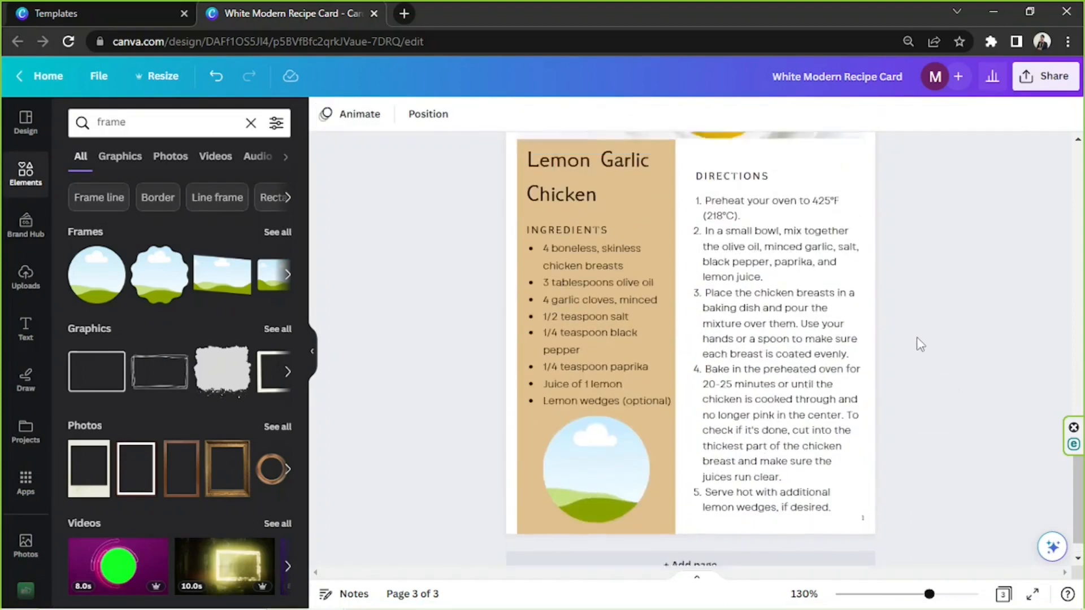
# Shift the DIRECTIONS heading slightly left and move the directions list up and left to sit just beneath it.
pyautogui.click(727, 288)
pyautogui.moveTo(728, 288); pyautogui.dragTo(727, 281)
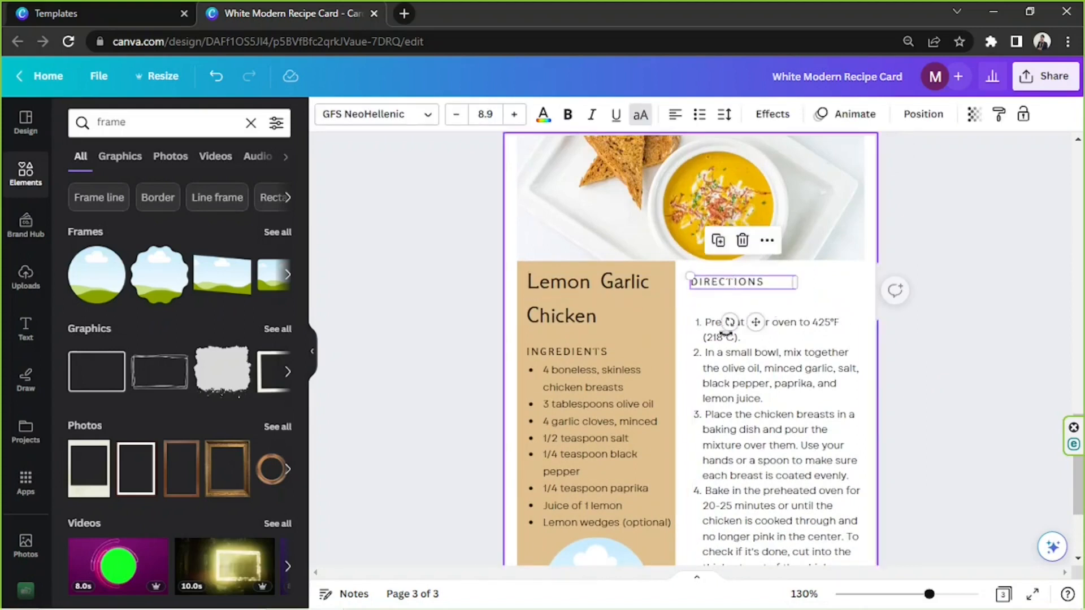
pyautogui.scroll(-3, 729, 340)
pyautogui.moveTo(731, 361); pyautogui.dragTo(728, 321)
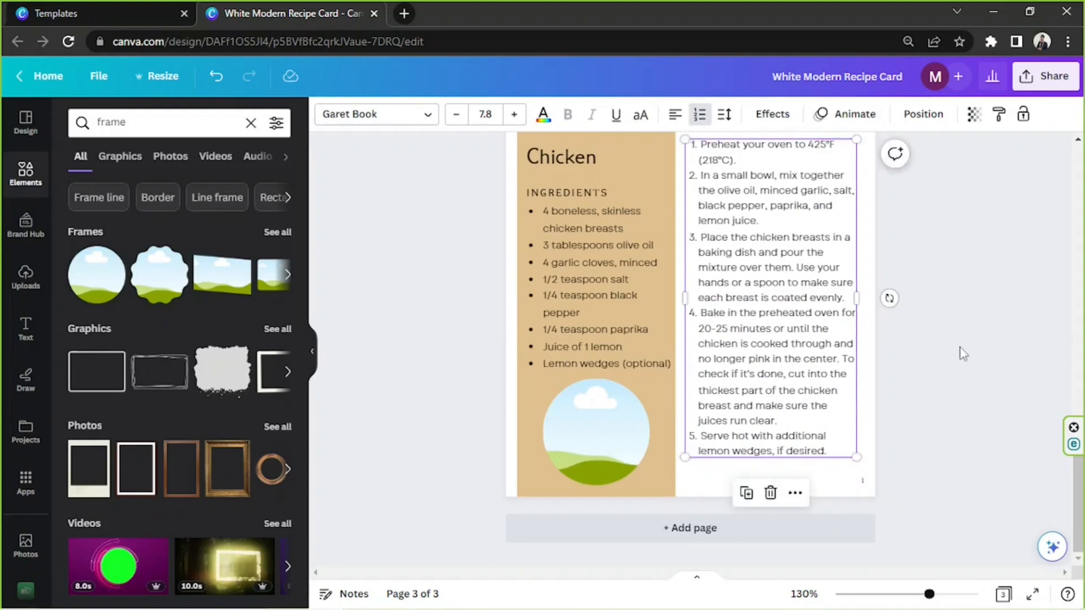
pyautogui.click(961, 353)
pyautogui.scroll(2, 959, 346)
pyautogui.scroll(-1, 957, 344)
# Make the DIRECTIONS and INGREDIENTS headings bold.
pyautogui.click(758, 202)
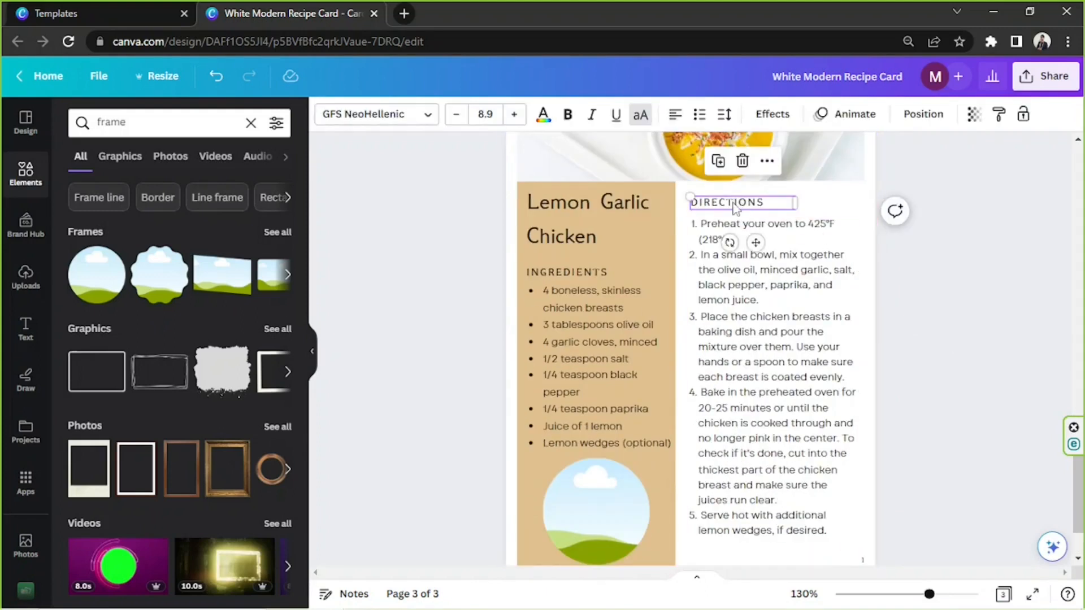
pyautogui.click(568, 115)
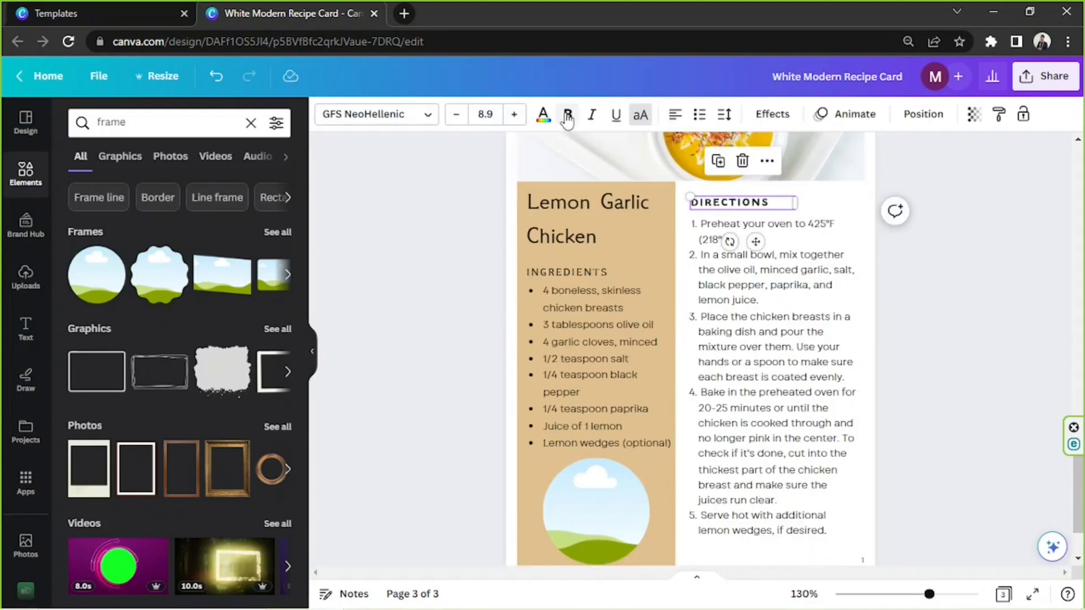
pyautogui.click(978, 317)
pyautogui.click(555, 271)
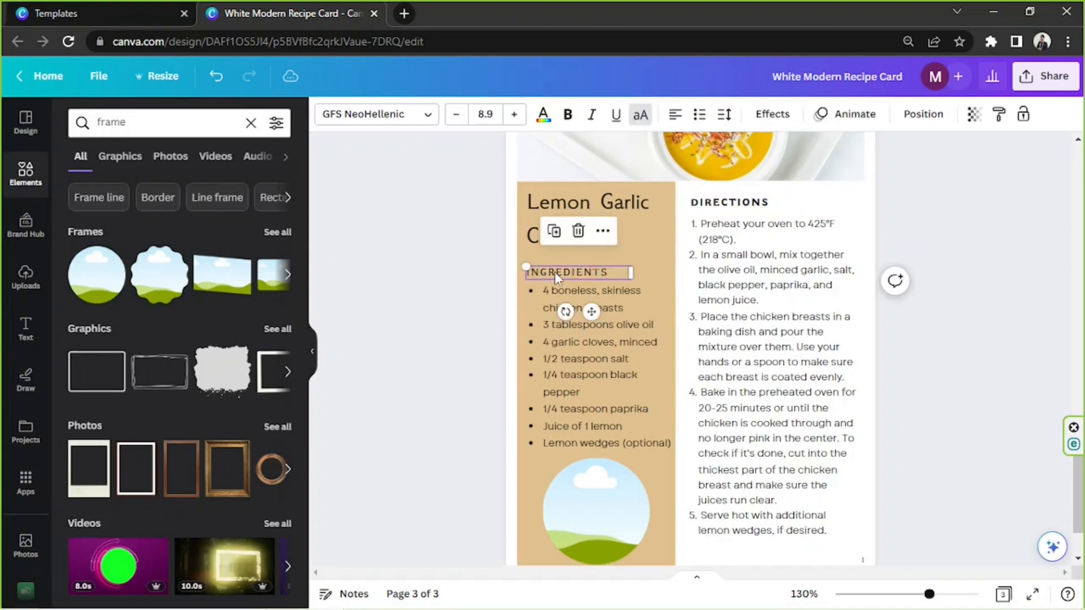
pyautogui.click(567, 116)
pyautogui.click(1039, 312)
pyautogui.scroll(-2, 927, 235)
pyautogui.scroll(4, 926, 236)
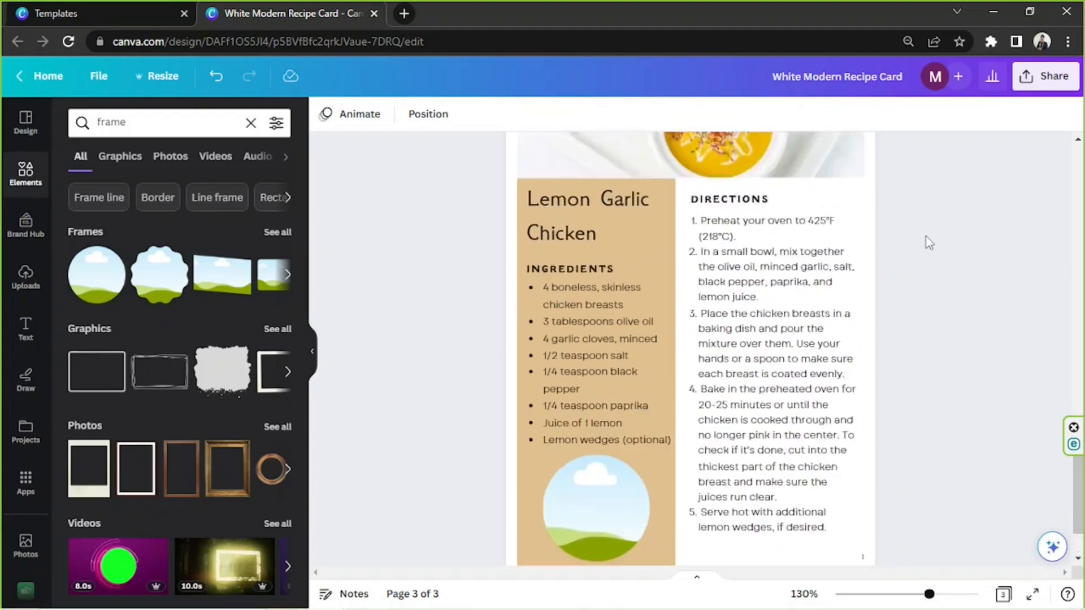
# Search the elements for "lemon garlic chicken", limit the results to photos and browse them for a suitable free picture.
pyautogui.moveTo(929, 594); pyautogui.dragTo(915, 594)
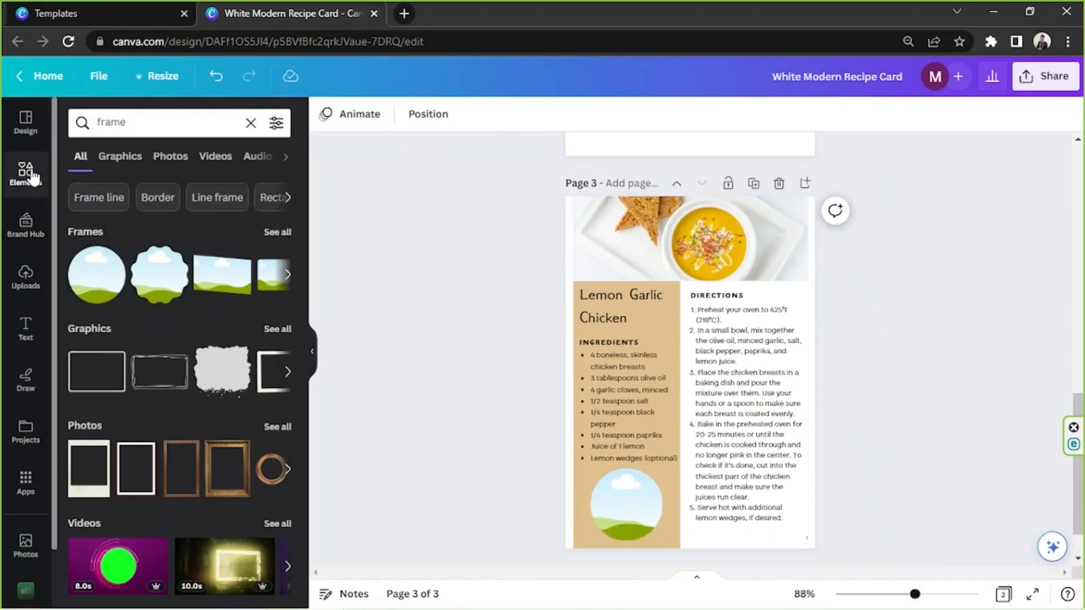
pyautogui.click(133, 119)
pyautogui.write('le')
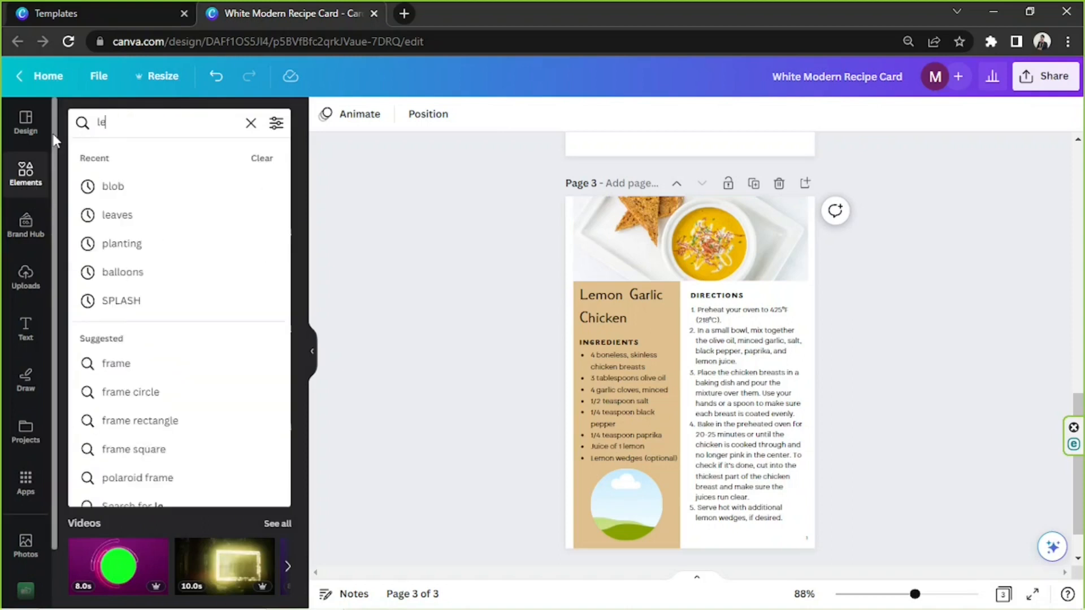
pyautogui.write('mon garlic chicken')
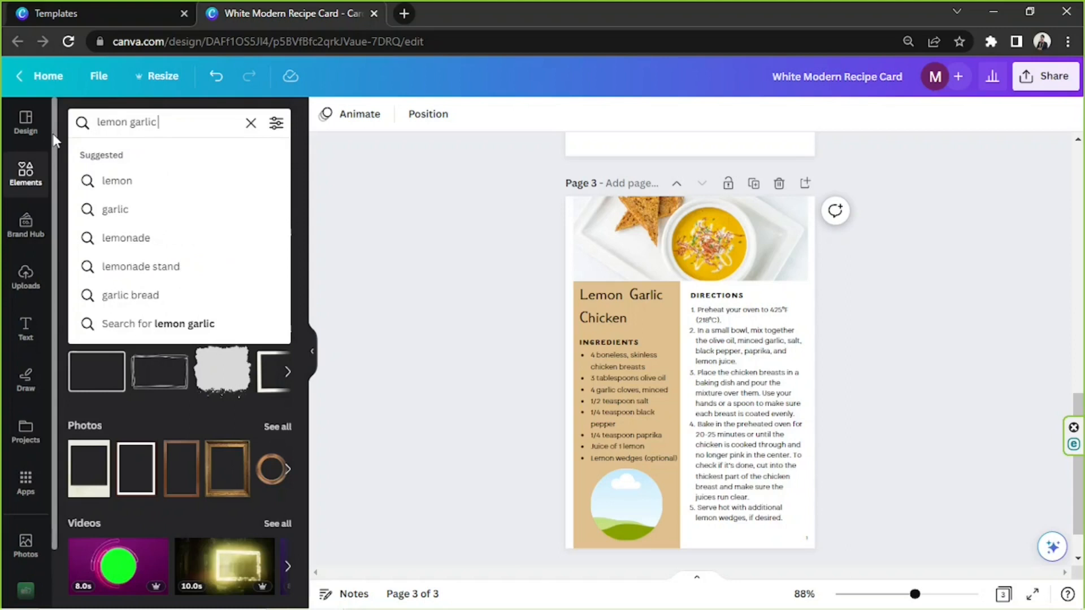
pyautogui.press('Return')
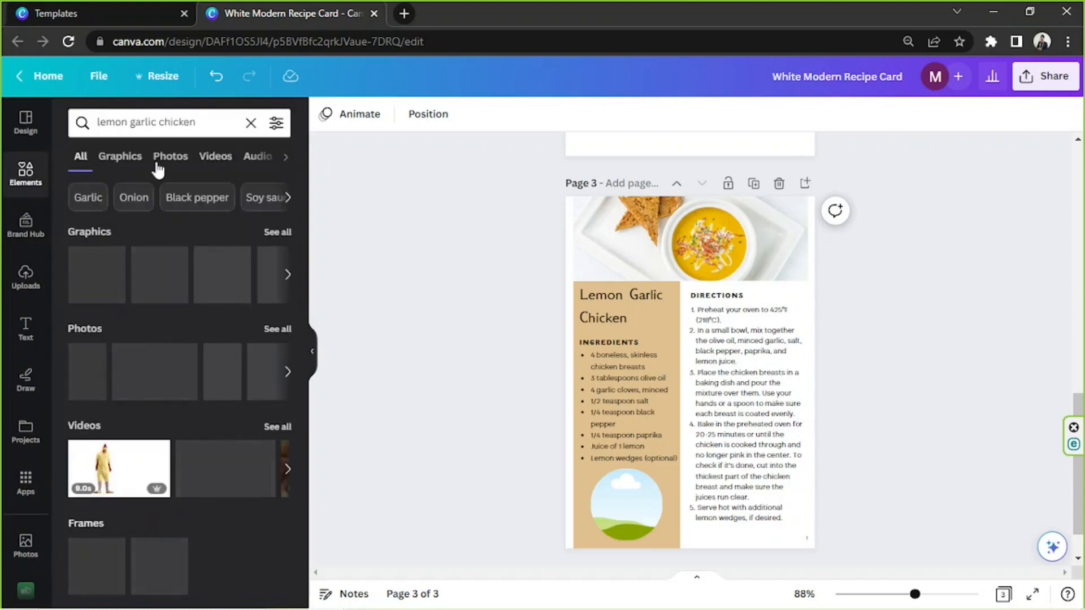
pyautogui.click(170, 156)
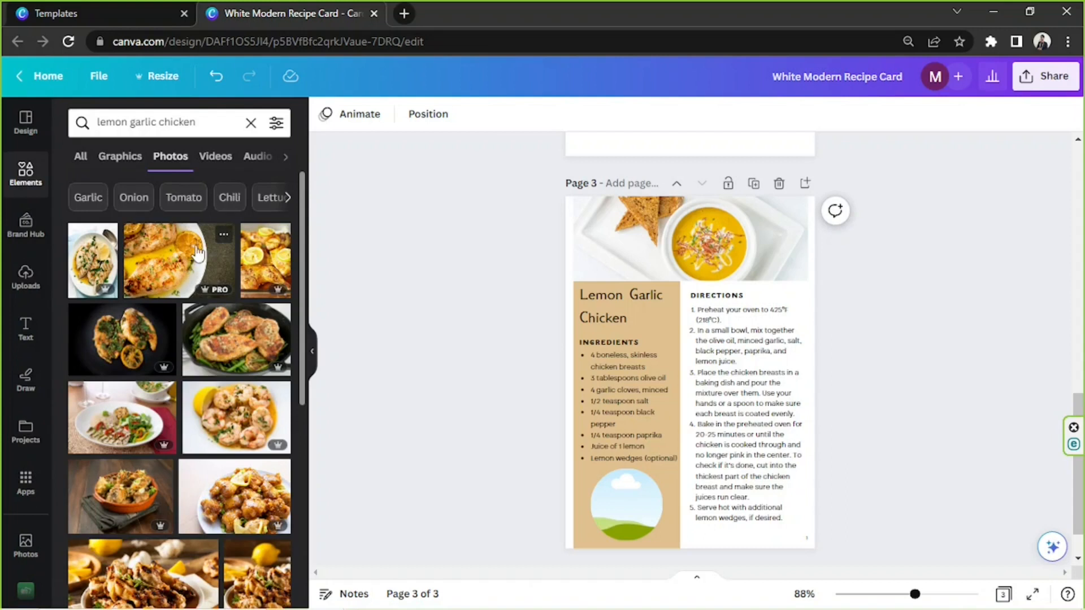
pyautogui.scroll(-4, 198, 254)
pyautogui.scroll(-2, 137, 282)
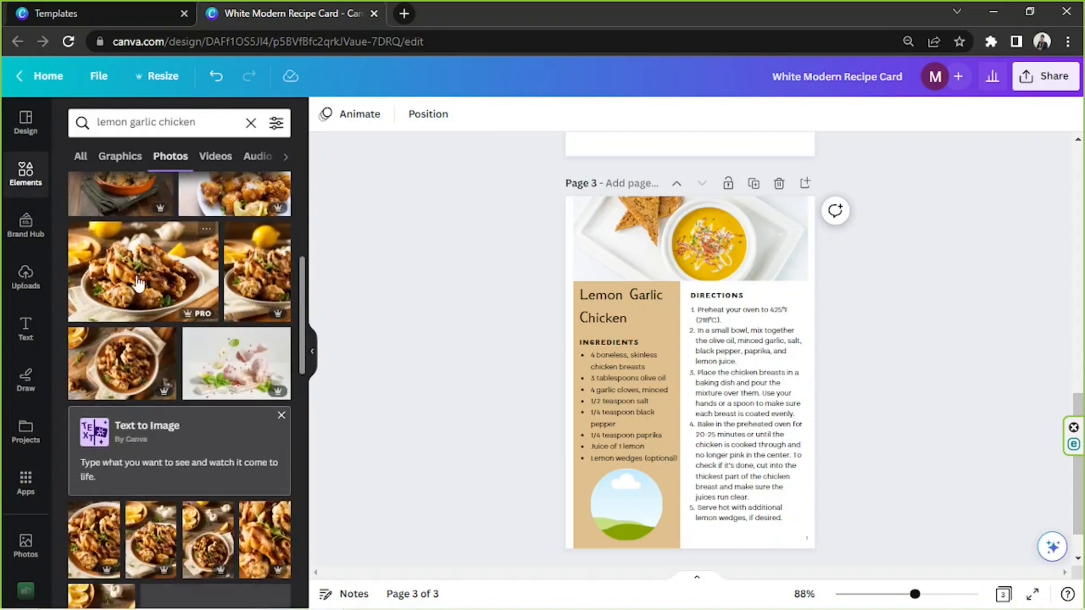
pyautogui.scroll(-4, 227, 264)
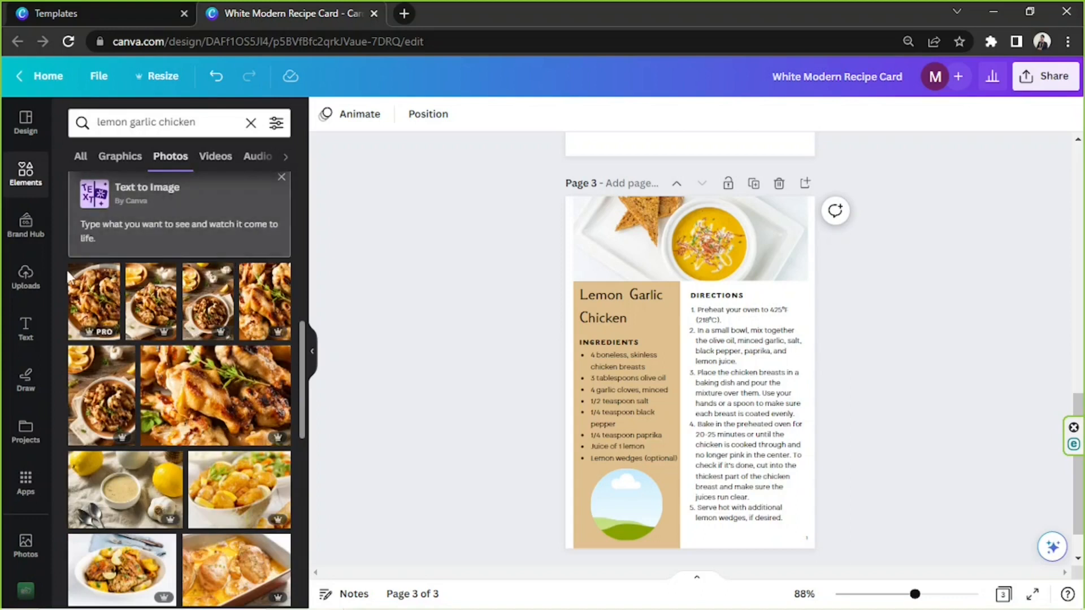
pyautogui.scroll(-1, 46, 288)
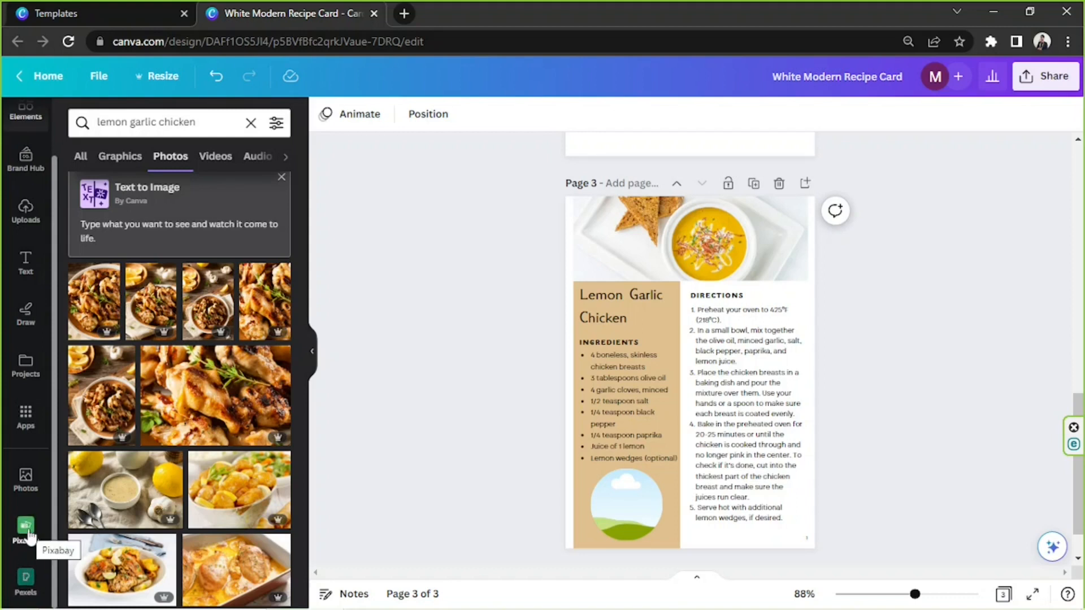
# Open the Pexels app and search its free images for "lemon garlic chicken".
pyautogui.click(20, 423)
pyautogui.scroll(-5, 157, 270)
pyautogui.scroll(-7, 156, 270)
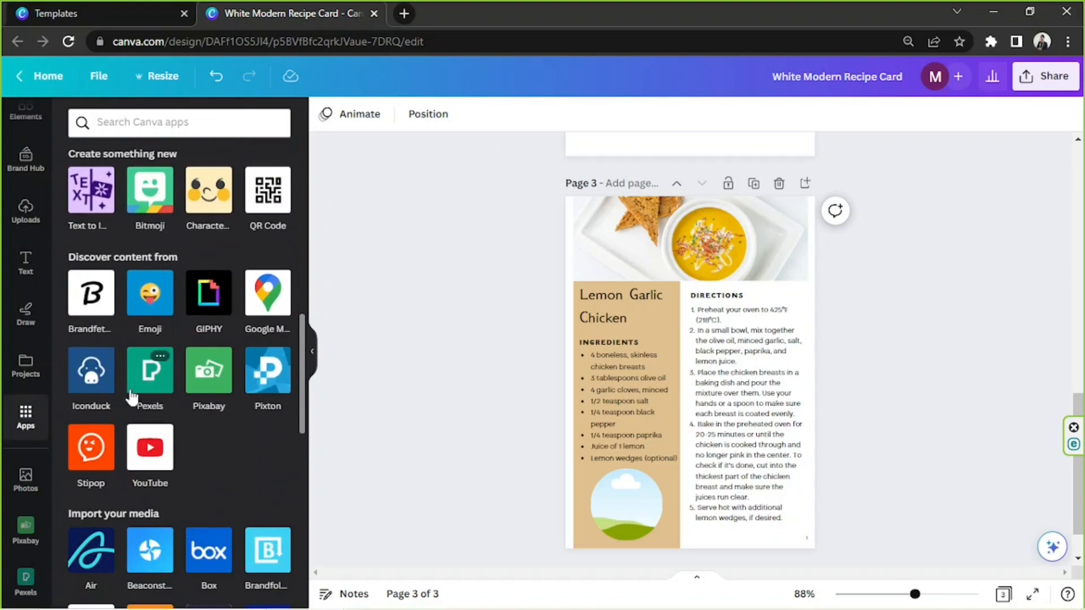
pyautogui.click(143, 392)
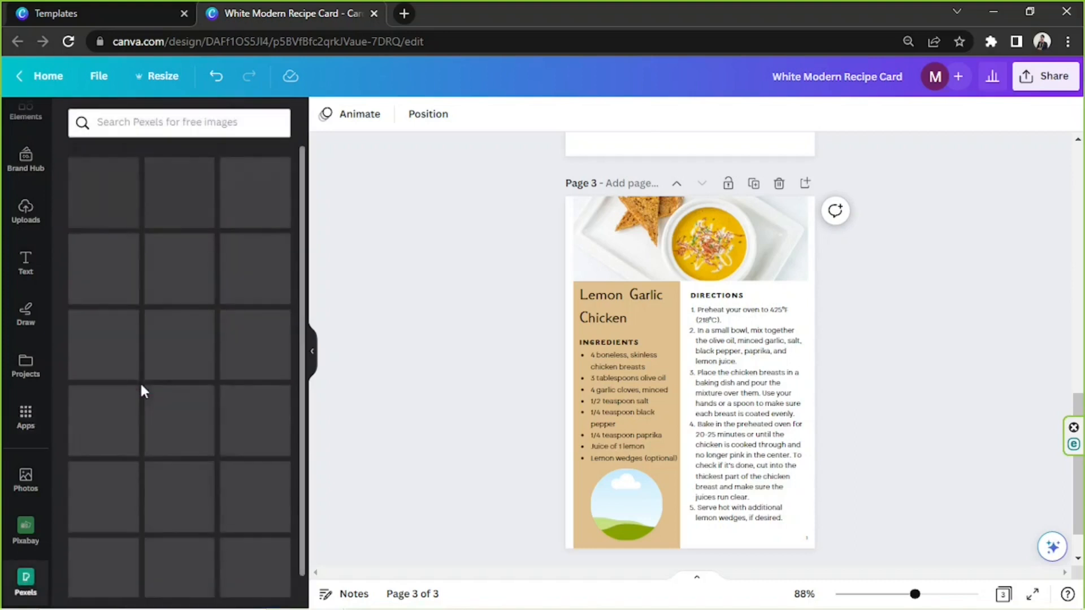
pyautogui.click(161, 123)
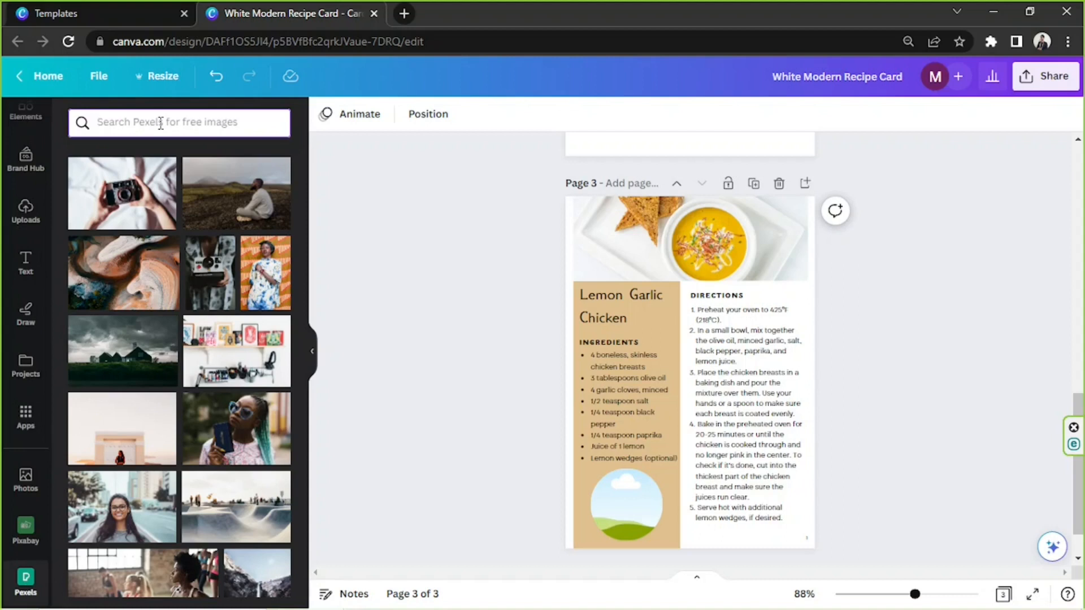
pyautogui.write('l')
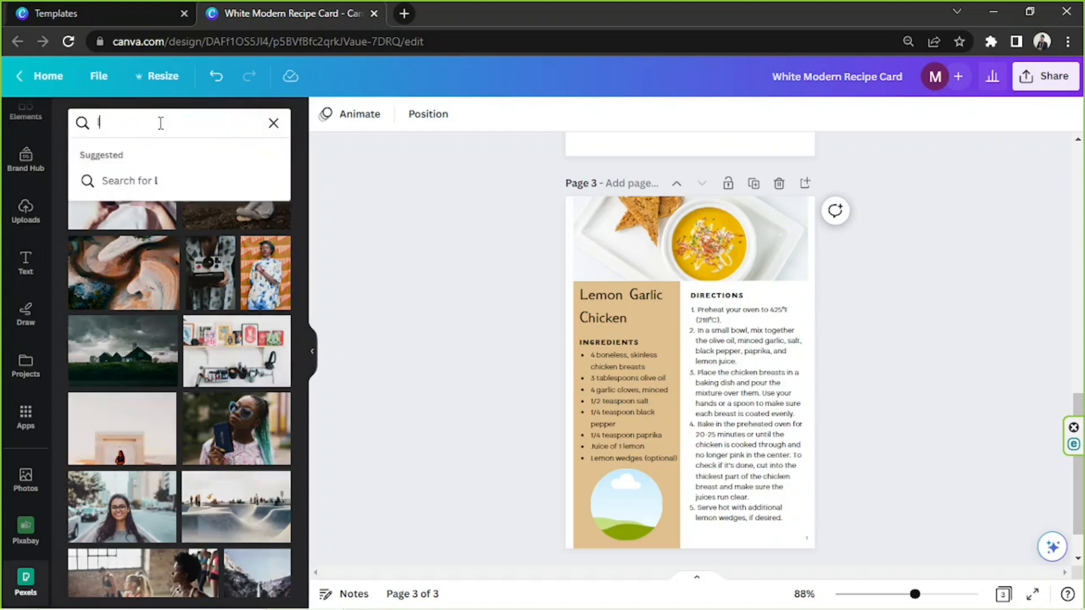
pyautogui.write('emon garlic chicken')
pyautogui.press('Return')
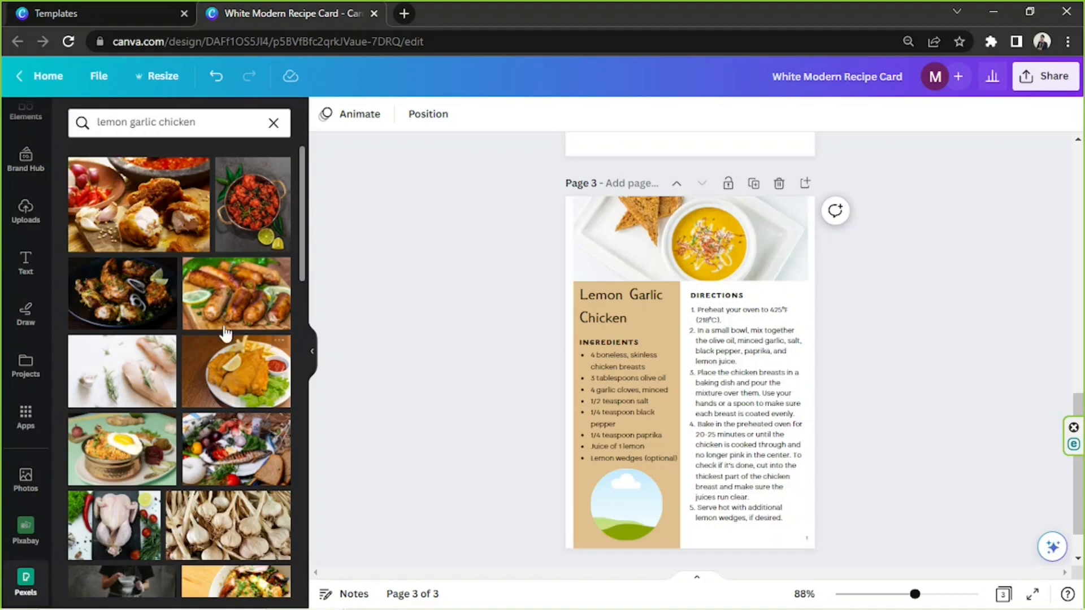
# Replace the soup photo at the head of the recipe page with the fried chicken and garlic photo and accept its crop.
pyautogui.moveTo(126, 223); pyautogui.dragTo(651, 212)
pyautogui.doubleClick(652, 245)
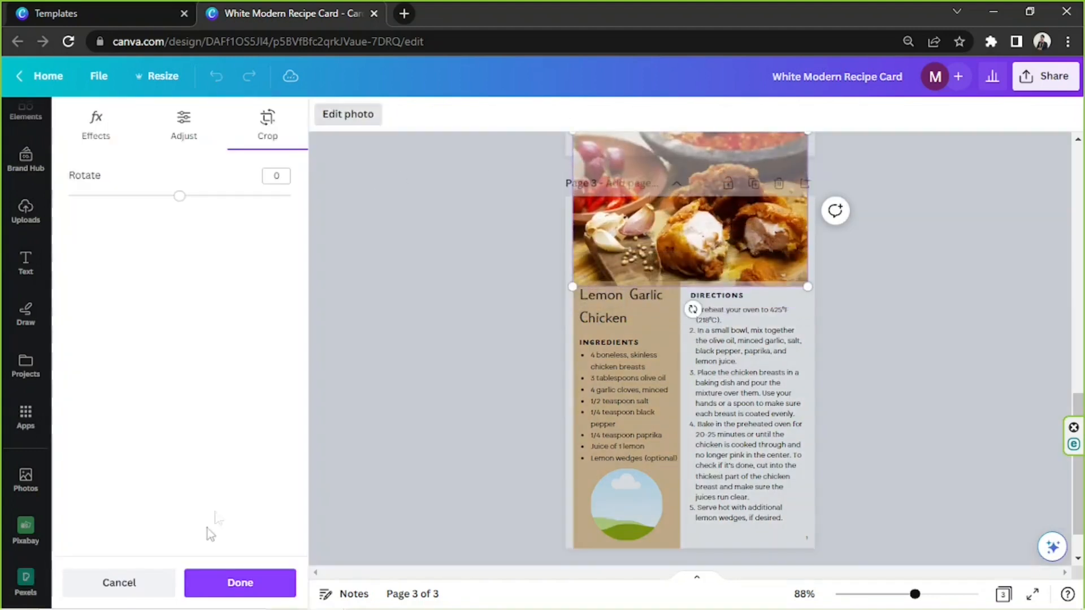
pyautogui.click(217, 581)
pyautogui.click(883, 313)
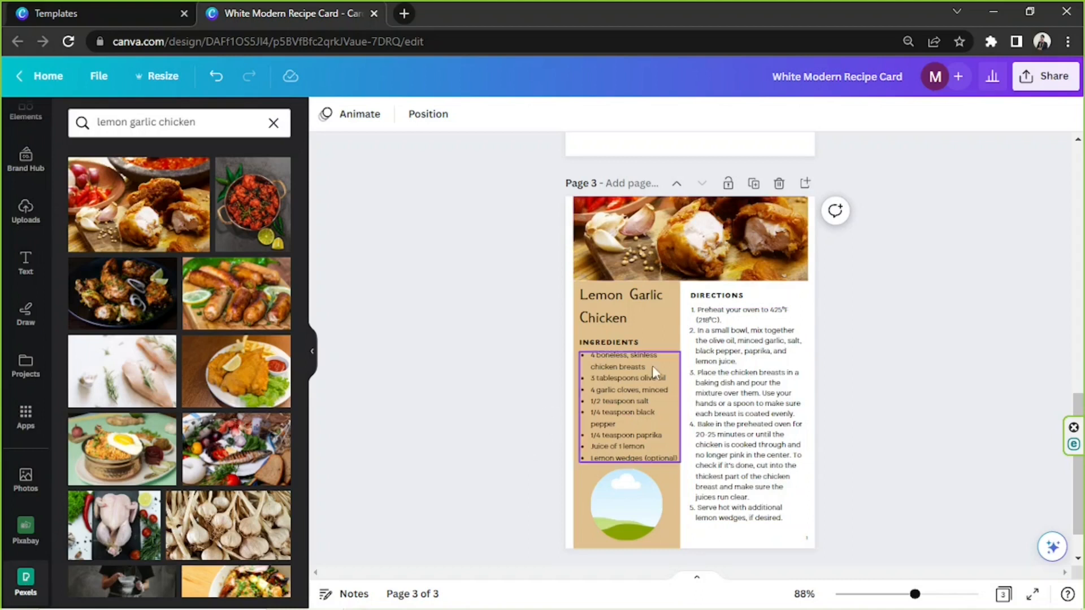
# Reposition the chicken photo slightly lower within its header frame and apply the crop.
pyautogui.doubleClick(646, 241)
pyautogui.moveTo(653, 233)
pyautogui.mouseDown()
pyautogui.moveTo(646, 271)
pyautogui.moveTo(642, 236)
pyautogui.mouseUp()
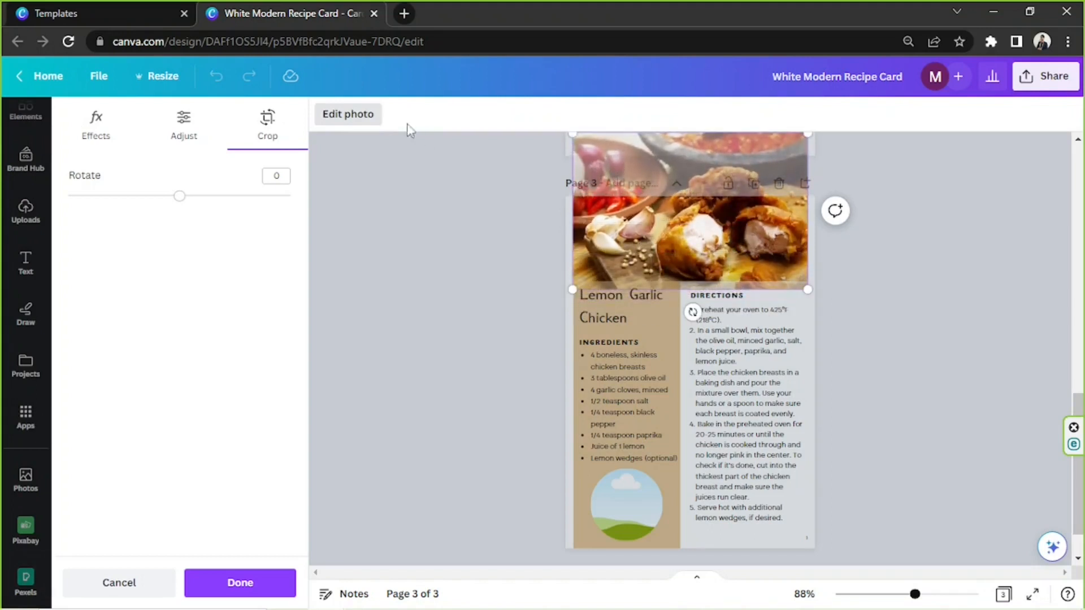
pyautogui.click(252, 582)
pyautogui.click(588, 369)
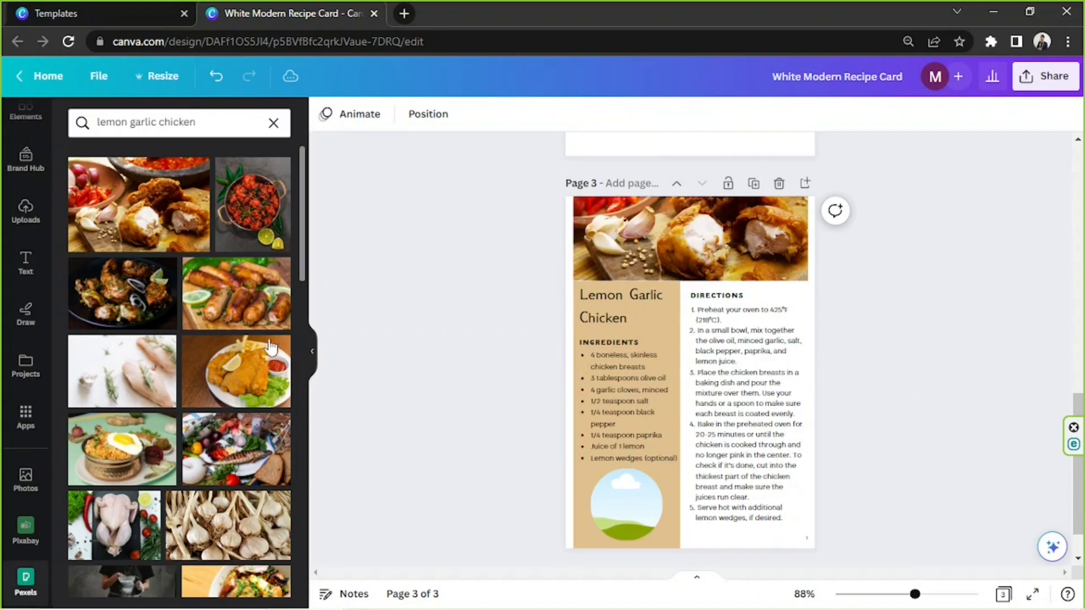
# Fill the round frame below the ingredients with the Pexels photo of breaded chicken, fries and a lemon slice.
pyautogui.scroll(-1, 652, 364)
pyautogui.scroll(-4, 259, 309)
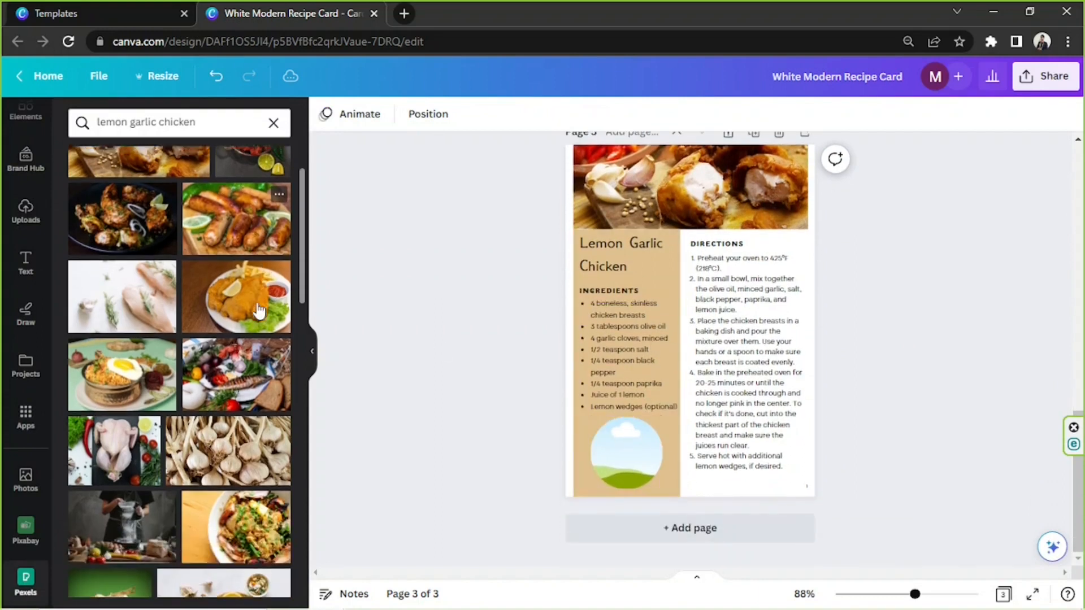
pyautogui.scroll(4, 259, 310)
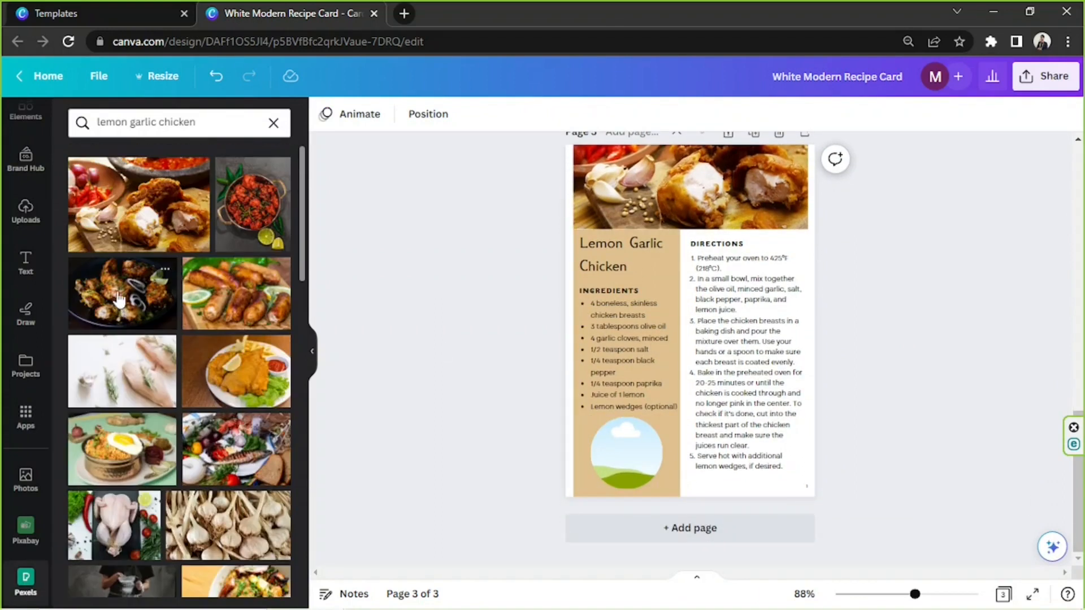
pyautogui.moveTo(237, 371); pyautogui.dragTo(606, 493)
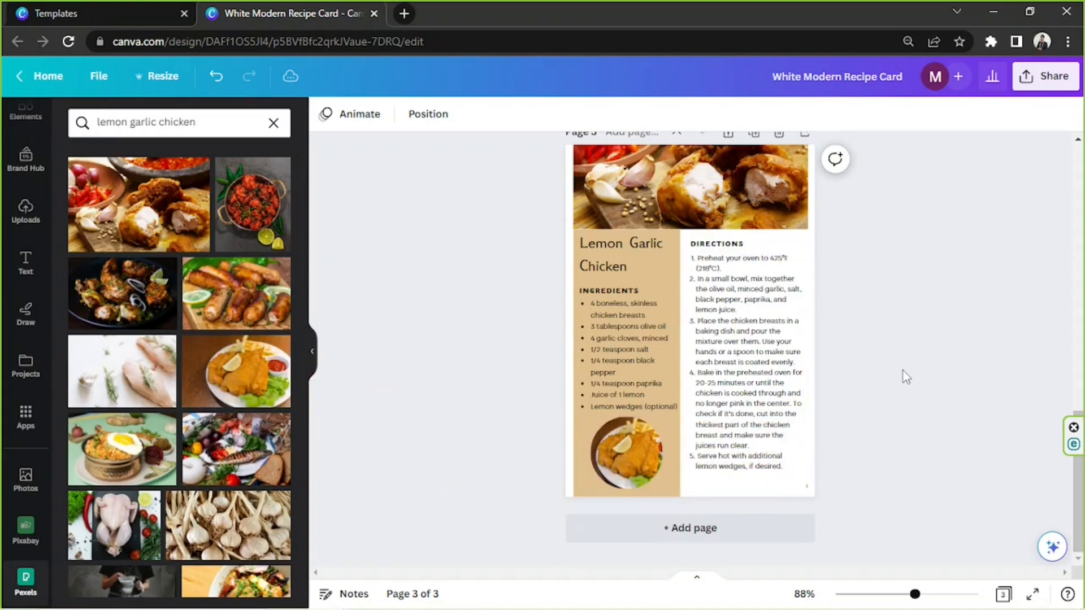
# Recolor the ingredients panel with the bright orange taken from the round chicken photo's colors.
pyautogui.click(669, 292)
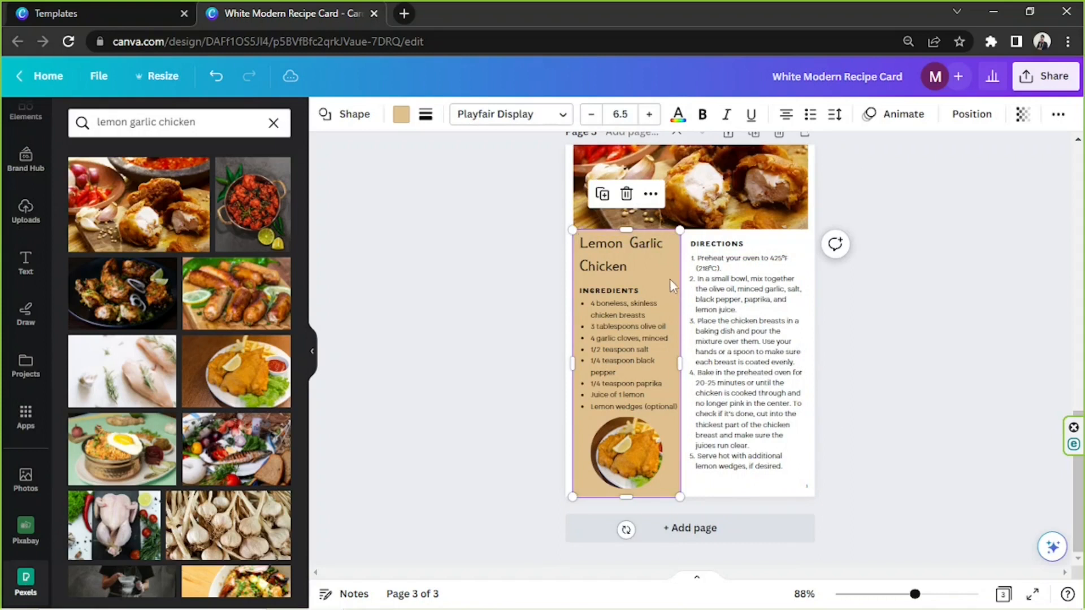
pyautogui.click(401, 115)
pyautogui.scroll(-3, 267, 262)
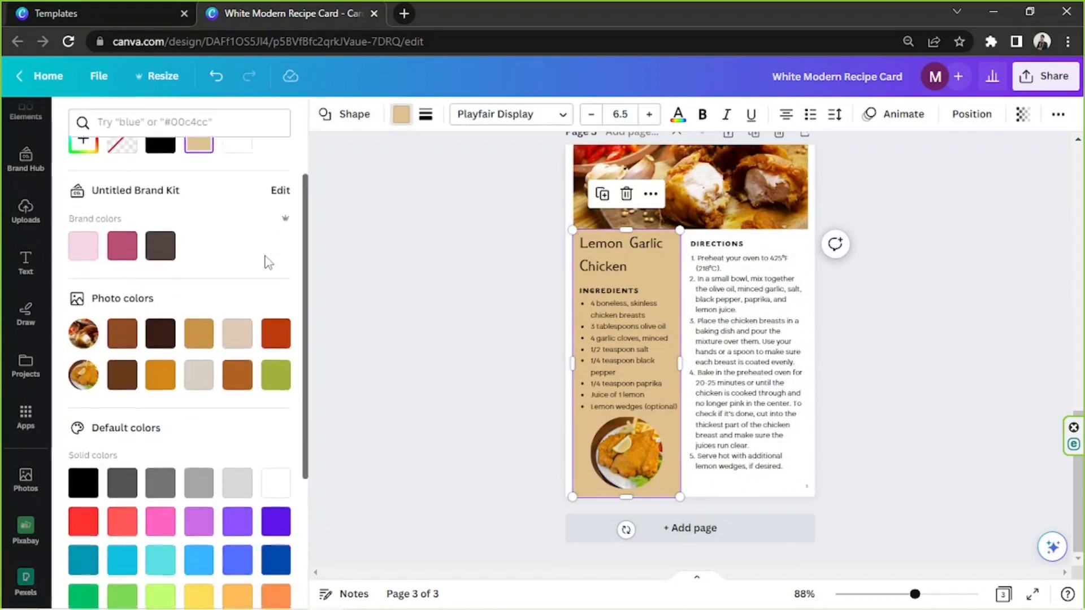
pyautogui.click(200, 324)
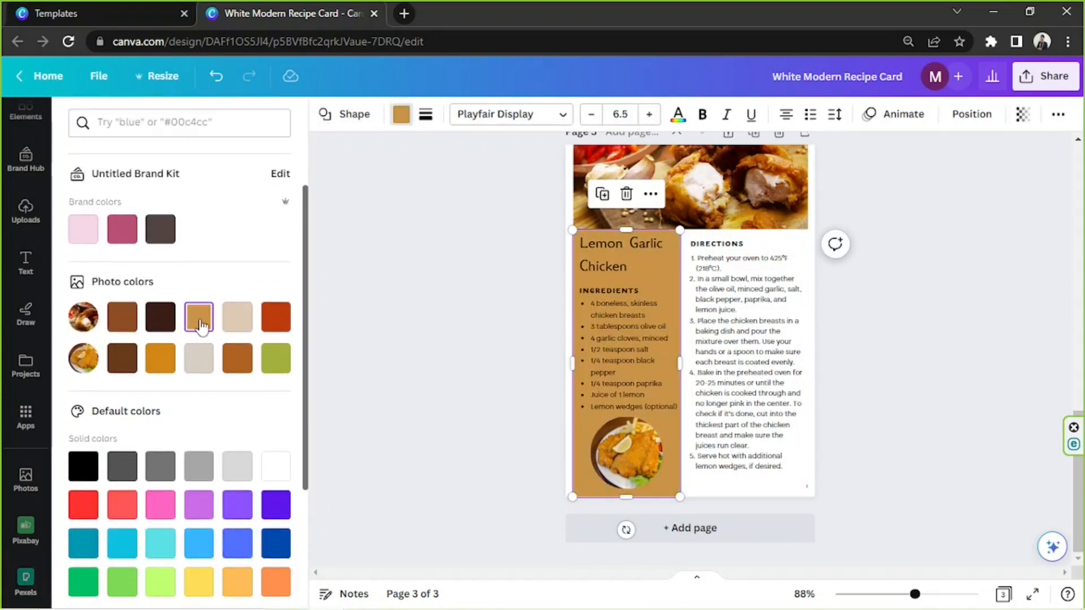
pyautogui.click(236, 366)
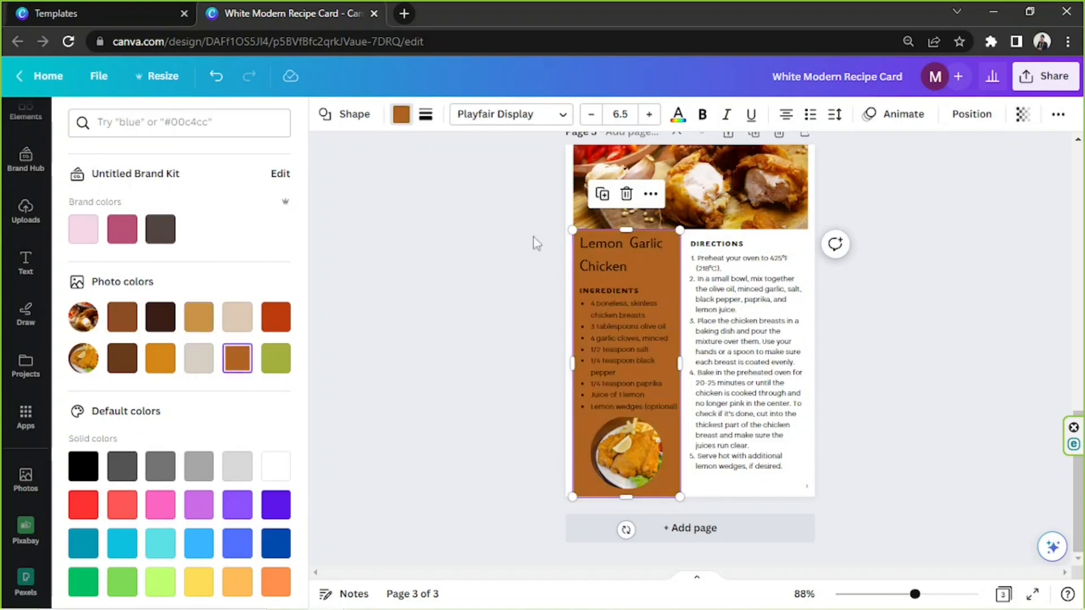
pyautogui.click(152, 366)
pyautogui.click(209, 321)
pyautogui.click(161, 359)
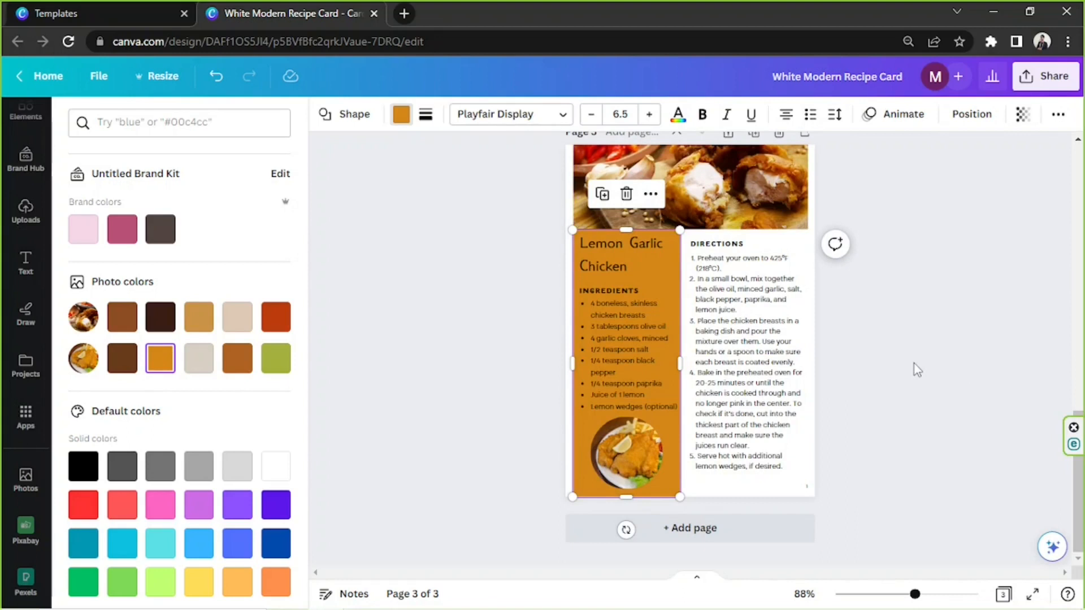
# Shrink the round chicken photo slightly, then add a circle shape and enlarge it over the lower directions text.
pyautogui.click(639, 455)
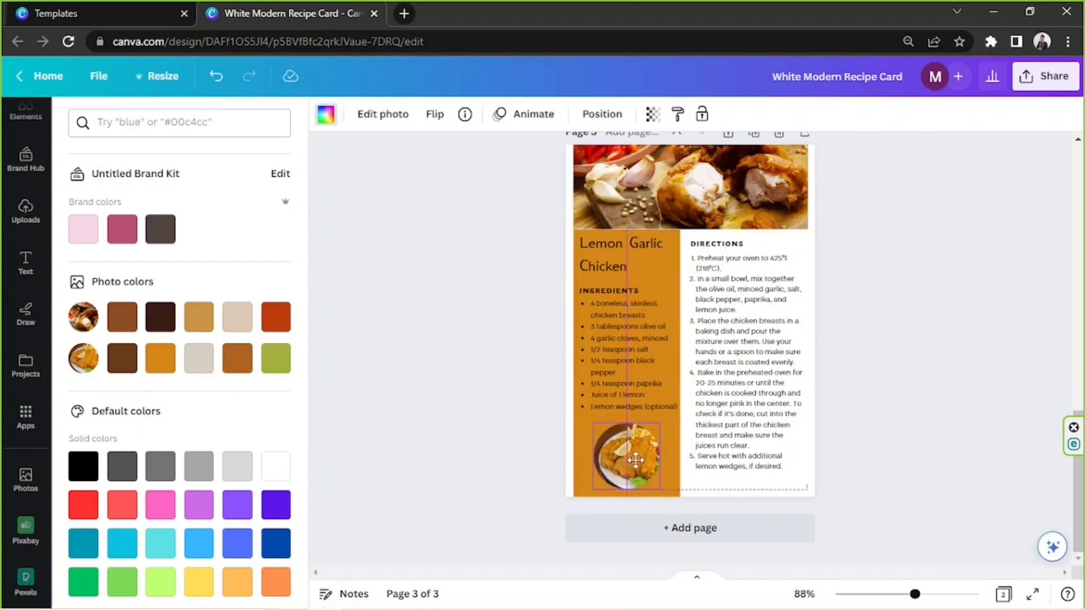
pyautogui.click(772, 490)
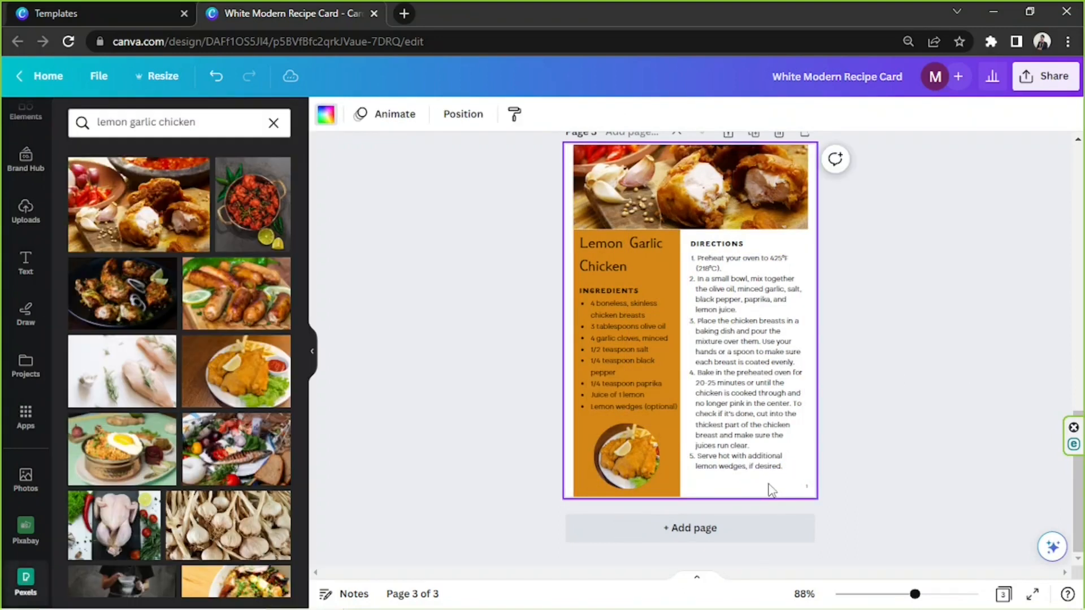
pyautogui.press('c')
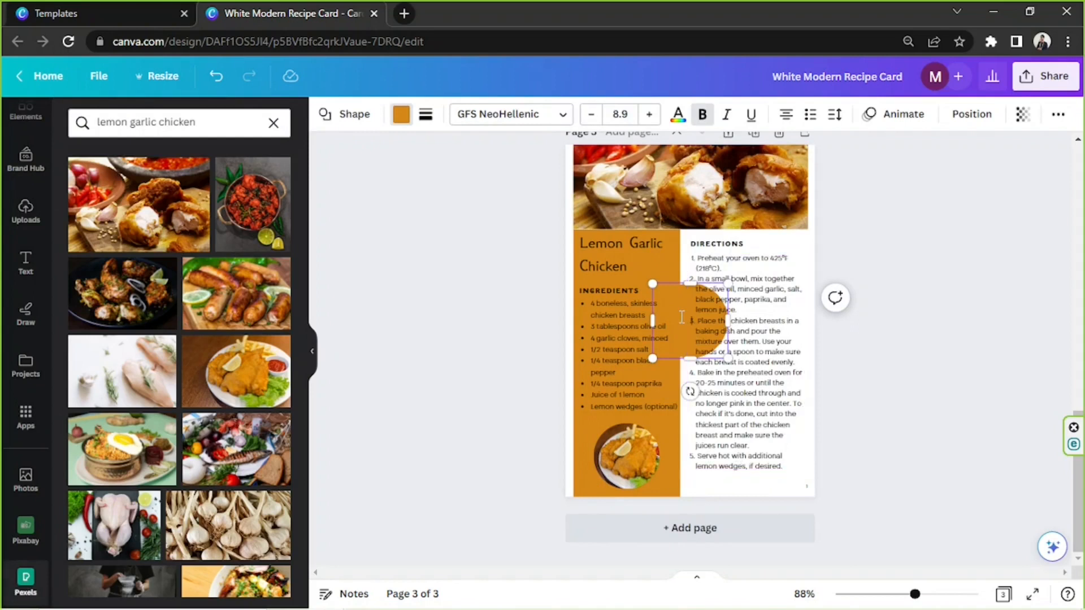
pyautogui.moveTo(693, 354); pyautogui.dragTo(720, 425)
pyautogui.hotkey('ctrl', 'z')
pyautogui.moveTo(728, 358); pyautogui.dragTo(766, 396)
pyautogui.moveTo(682, 372); pyautogui.dragTo(708, 452)
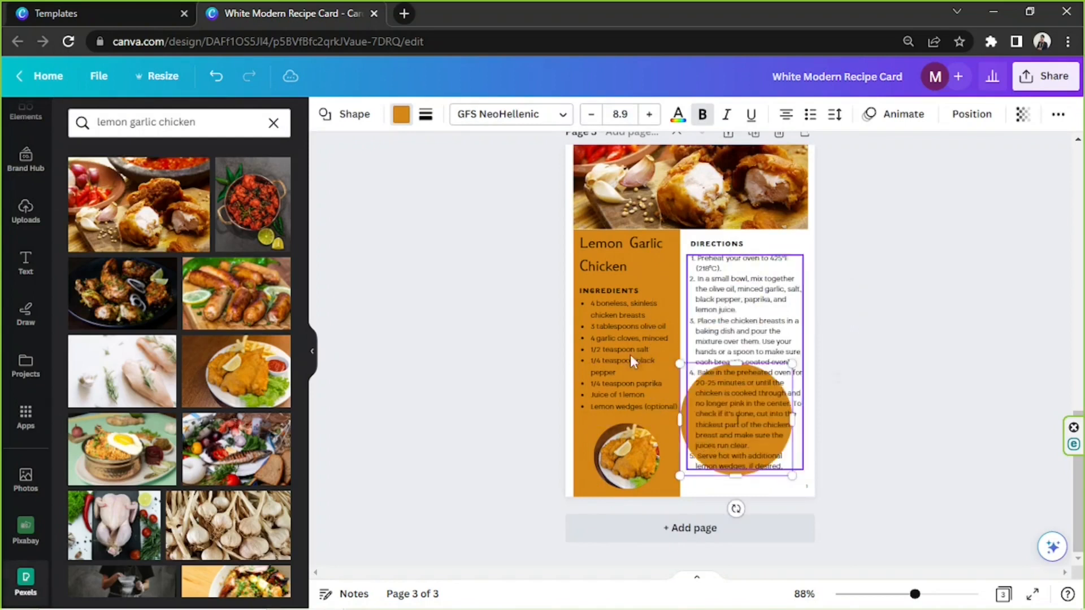
# Fill the new circle with solid white from the default colors.
pyautogui.click(401, 115)
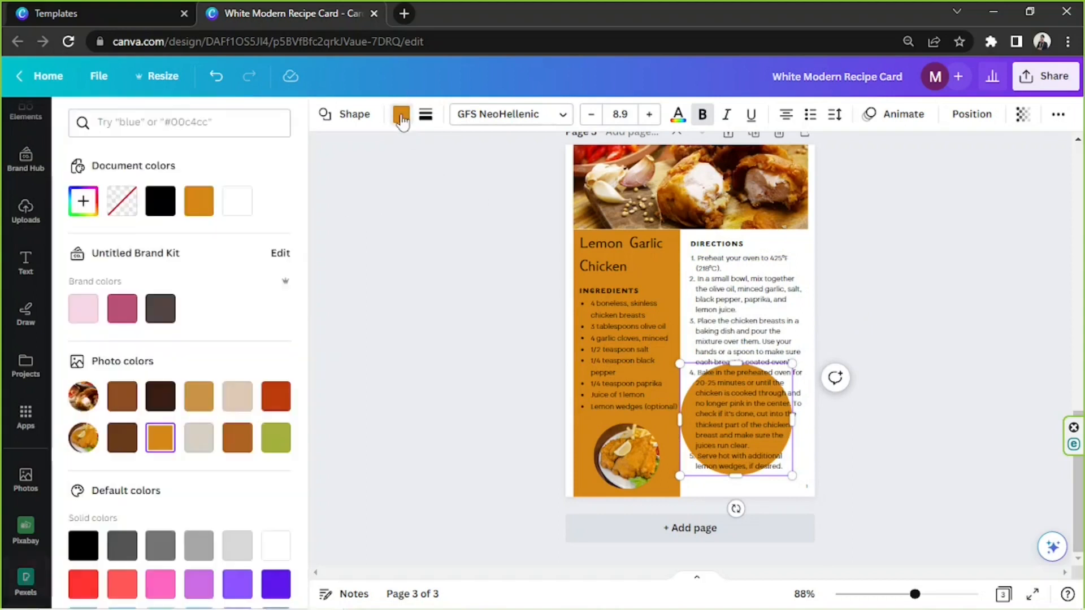
pyautogui.click(160, 309)
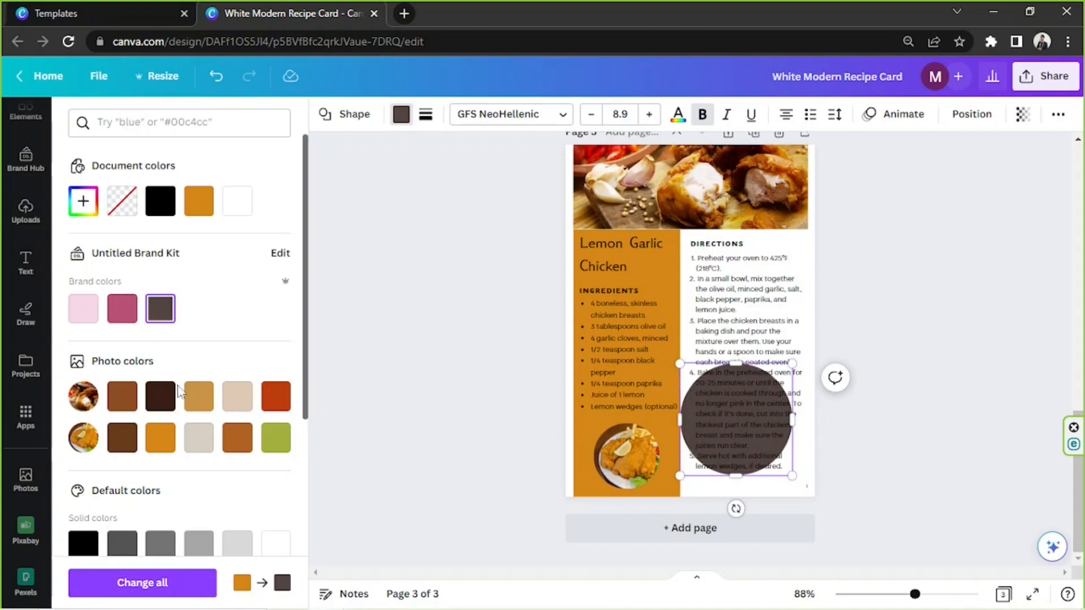
pyautogui.scroll(-5, 197, 462)
pyautogui.click(276, 307)
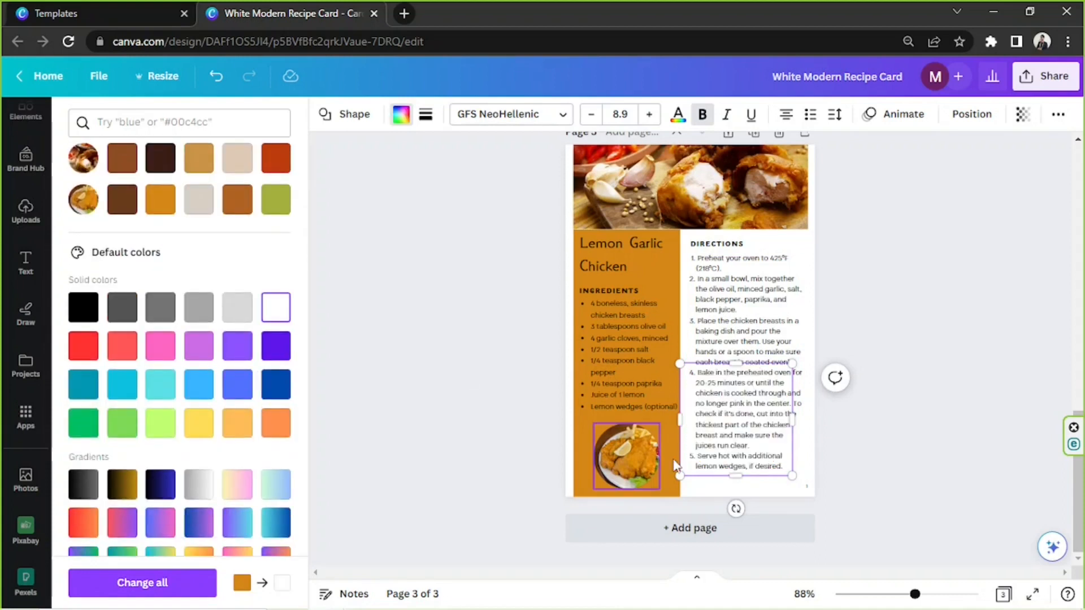
# Shrink the white circle to about 33.1 mm, center it on the round chicken photo and send it behind the photo.
pyautogui.moveTo(681, 474); pyautogui.dragTo(602, 473)
pyautogui.moveTo(724, 369); pyautogui.dragTo(665, 418)
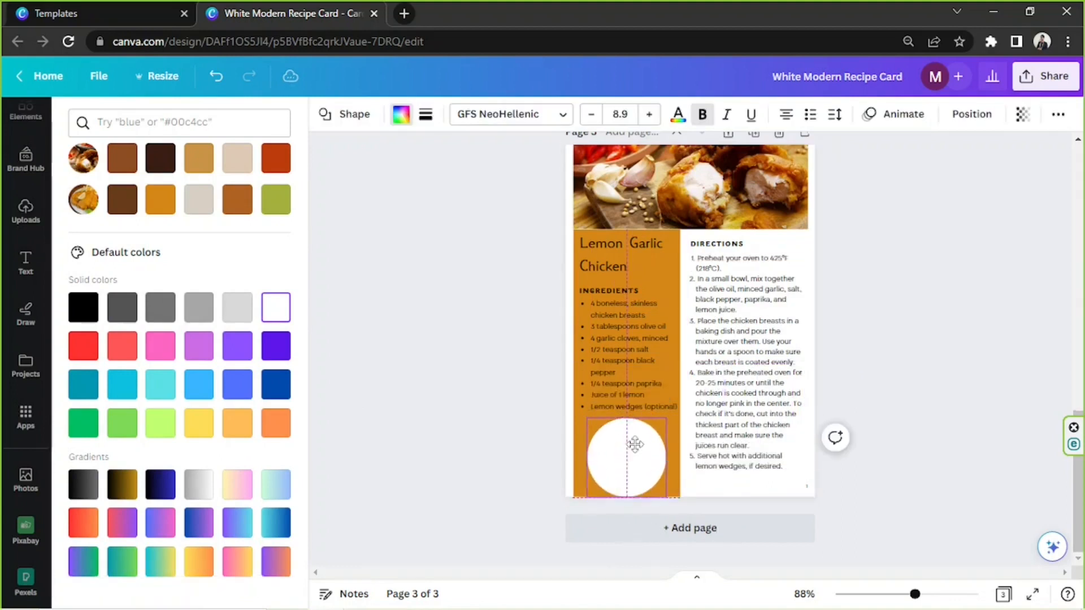
pyautogui.click(946, 118)
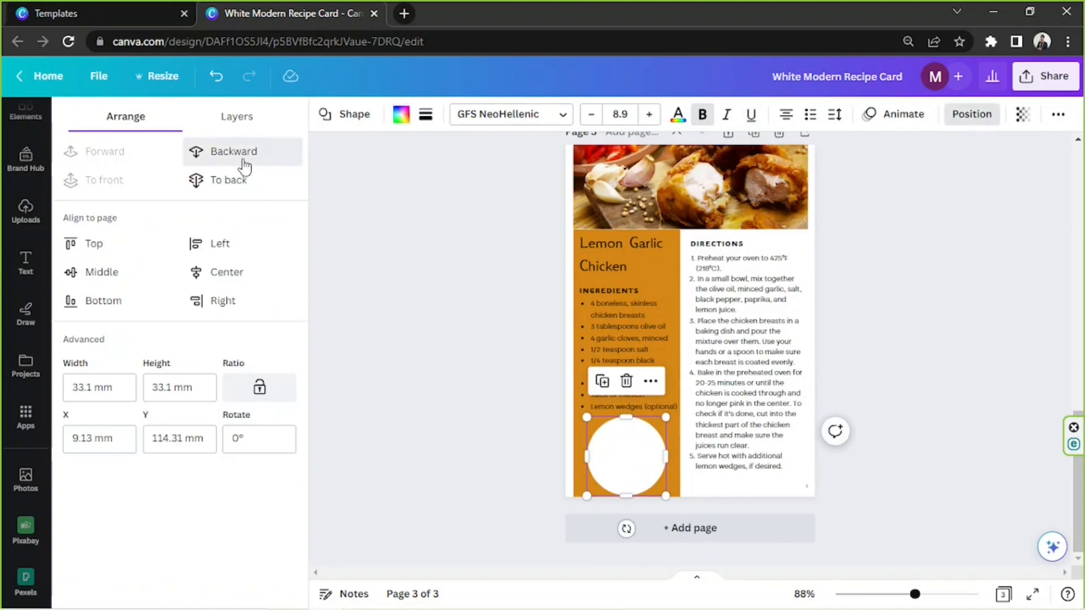
pyautogui.click(240, 158)
# Reduce the white circle to about 29.05 mm and center it behind the round photo as a thin, even border.
pyautogui.moveTo(916, 595); pyautogui.dragTo(949, 595)
pyautogui.scroll(-5, 605, 474)
pyautogui.moveTo(626, 492); pyautogui.dragTo(605, 469)
pyautogui.moveTo(451, 334); pyautogui.dragTo(452, 330)
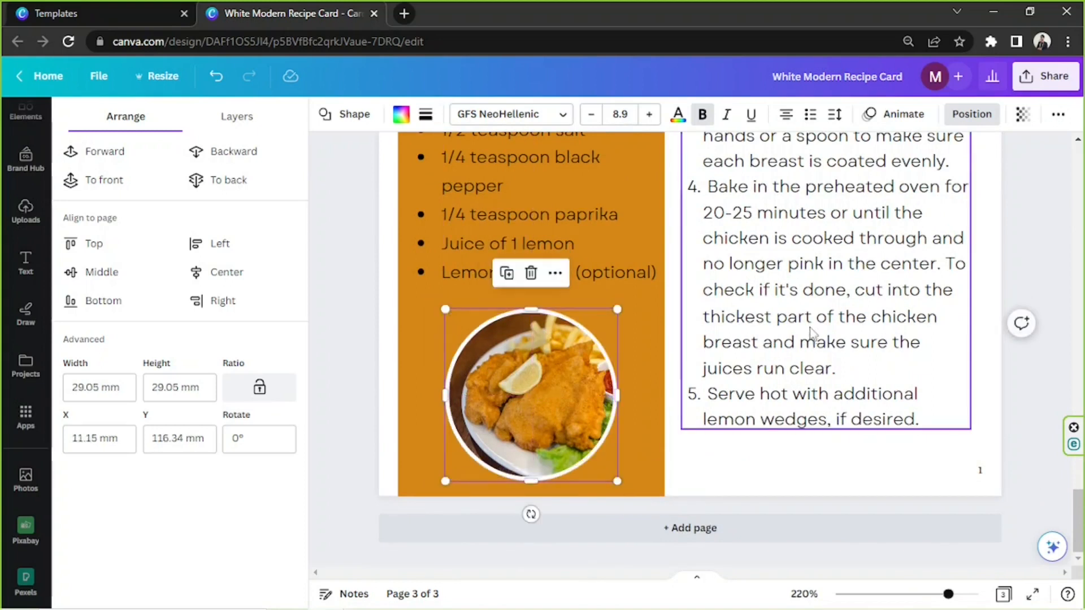
pyautogui.click(1052, 281)
pyautogui.click(1014, 390)
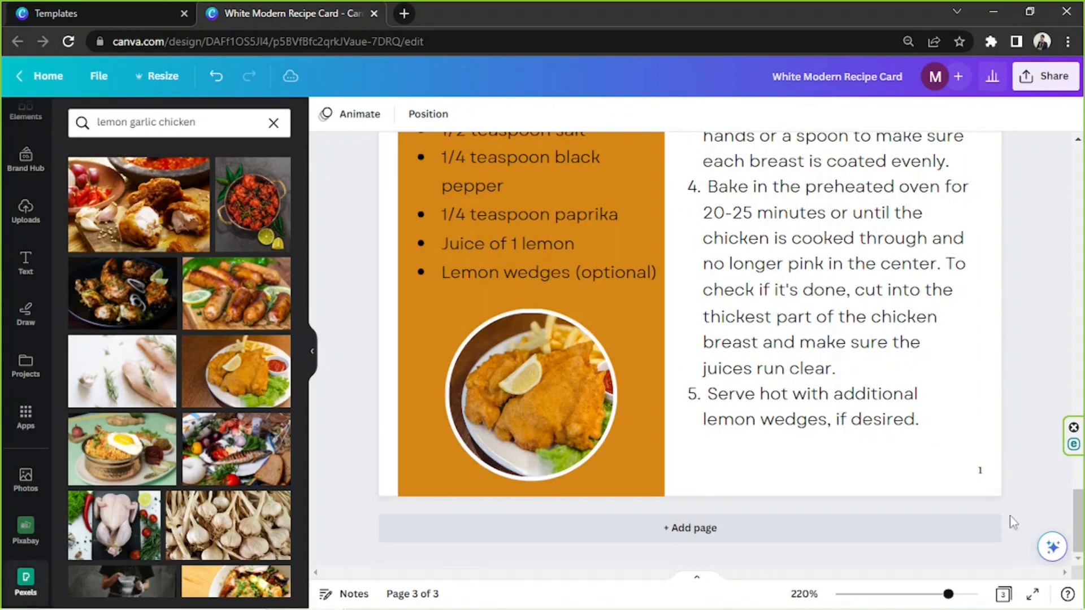
pyautogui.moveTo(948, 594); pyautogui.dragTo(908, 594)
pyautogui.scroll(2, 684, 353)
pyautogui.scroll(-2, 751, 327)
pyautogui.moveTo(507, 214); pyautogui.dragTo(820, 532)
pyautogui.click(851, 411)
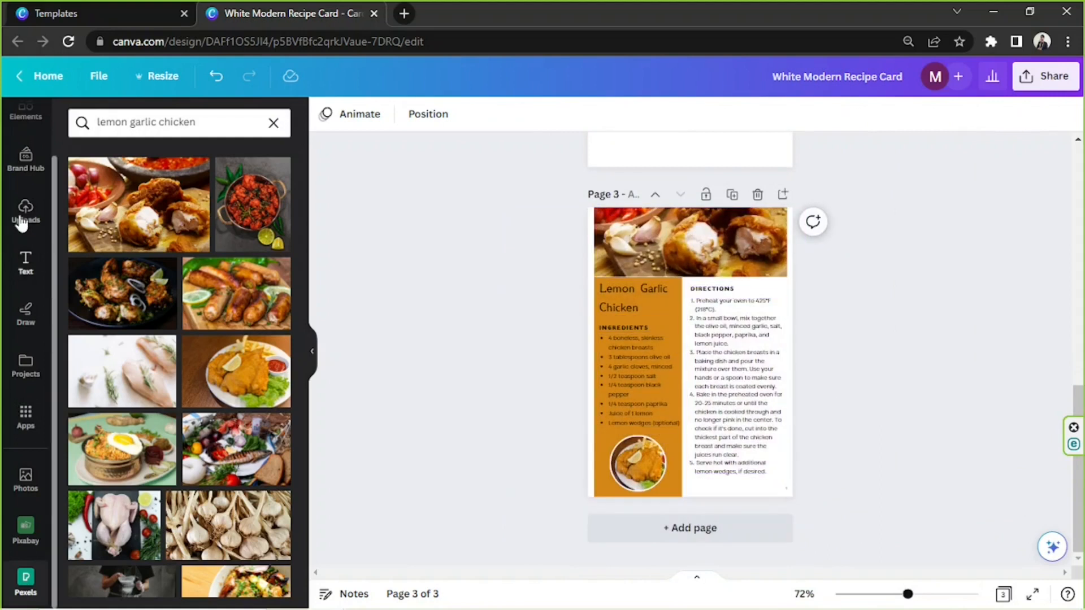
# Search the graphic elements for "cooking" and add a white splash accent at the upper right edge of the round chicken photo.
pyautogui.scroll(2, 34, 237)
pyautogui.click(24, 170)
pyautogui.click(250, 123)
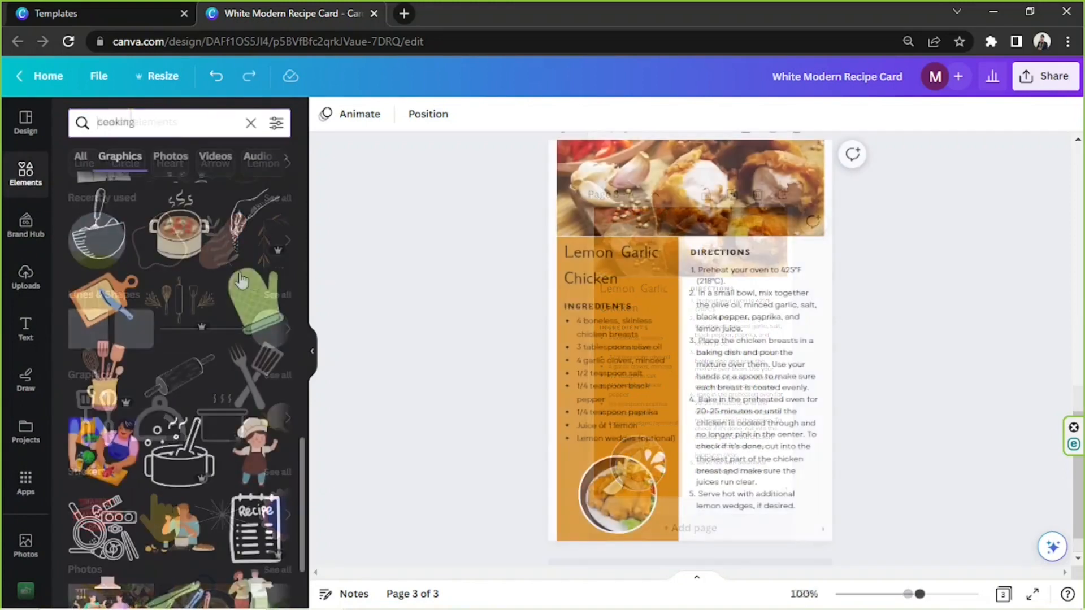
pyautogui.scroll(4, 890, 342)
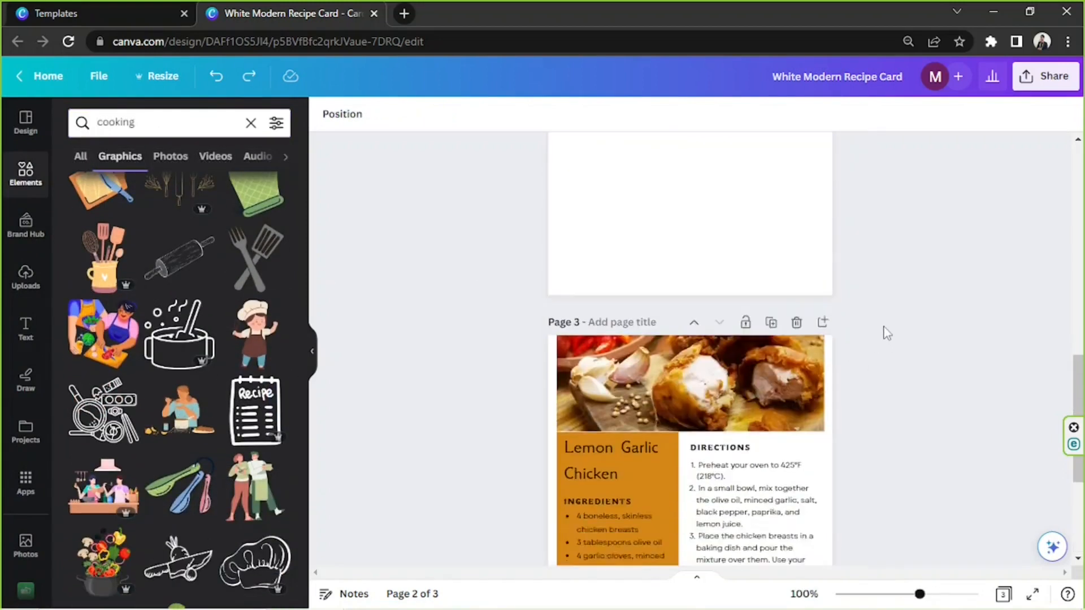
pyautogui.scroll(-3, 884, 327)
pyautogui.scroll(1, 508, 237)
pyautogui.moveTo(459, 217); pyautogui.dragTo(839, 503)
pyautogui.scroll(-1, 797, 345)
pyautogui.click(875, 412)
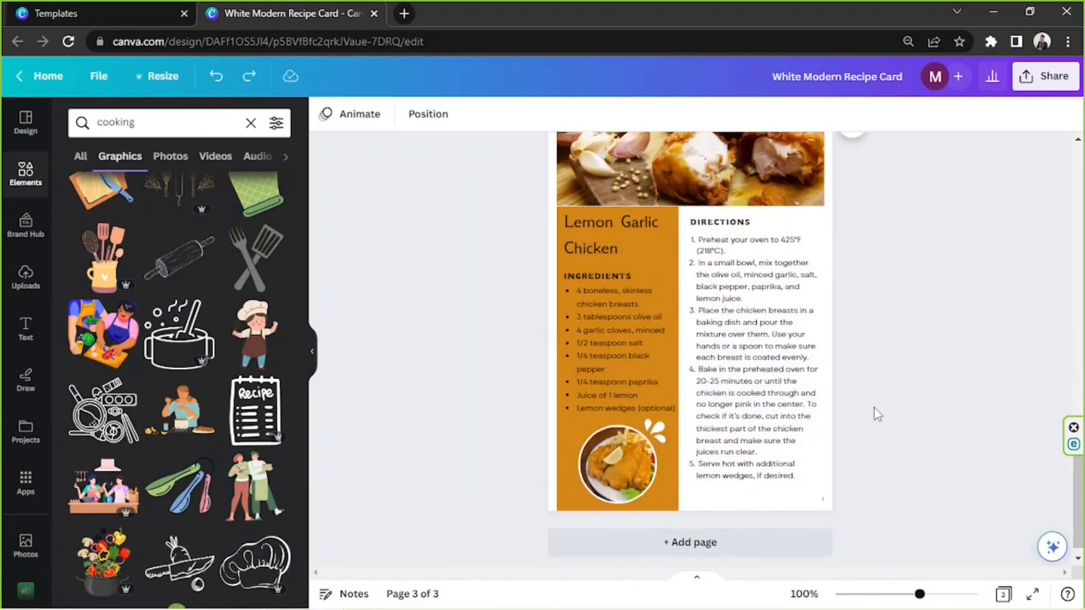
# Duplicate the finished Lemon Garlic Chicken recipe page.
pyautogui.scroll(2, 905, 430)
pyautogui.moveTo(920, 594); pyautogui.dragTo(911, 594)
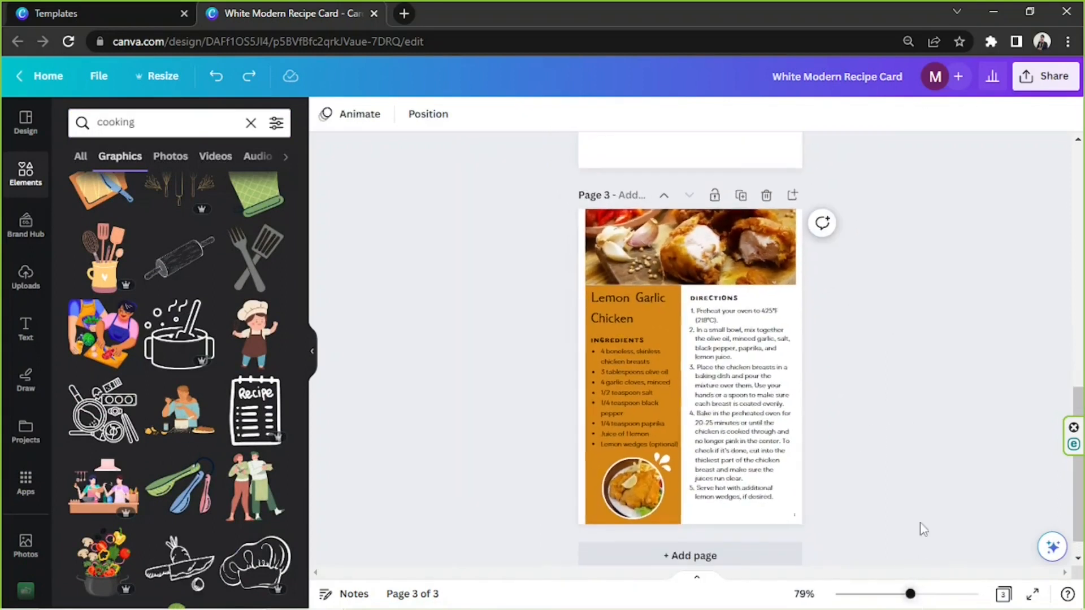
pyautogui.moveTo(523, 226); pyautogui.dragTo(904, 531)
pyautogui.click(940, 456)
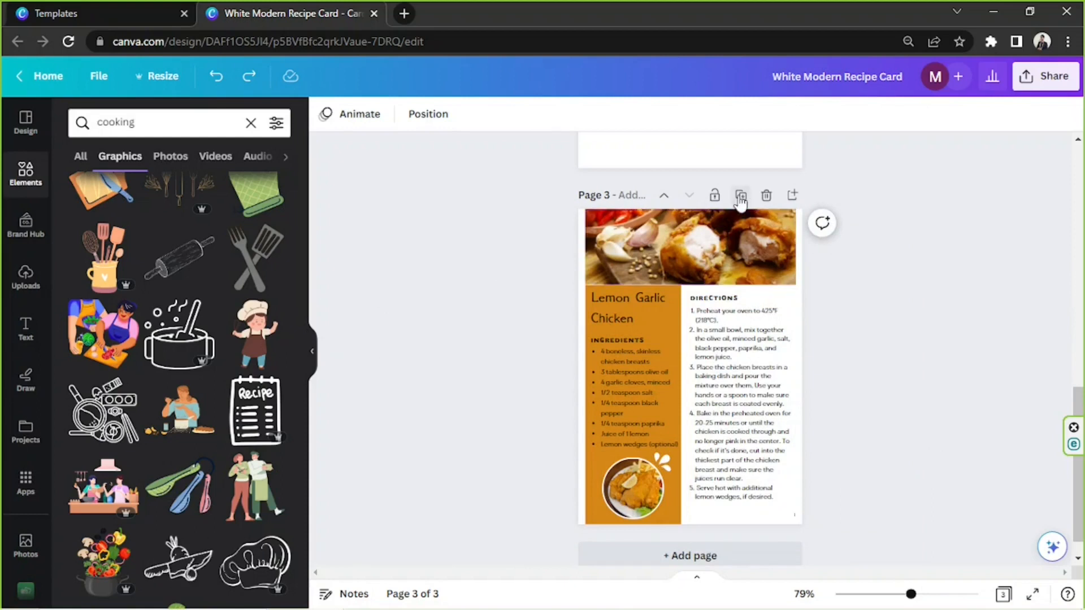
pyautogui.moveTo(563, 222); pyautogui.dragTo(872, 449)
pyautogui.click(872, 449)
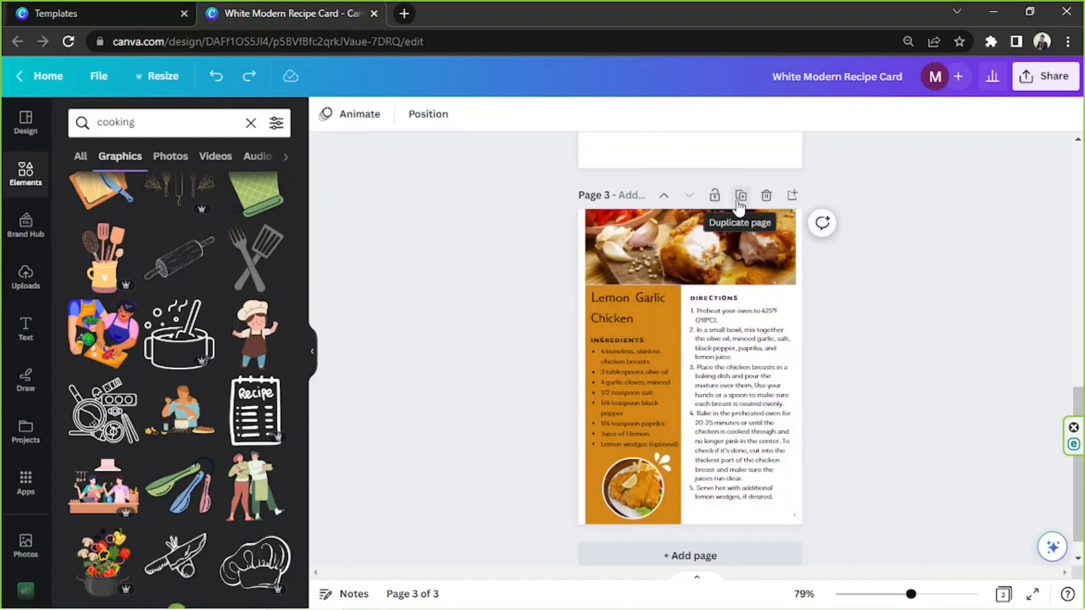
pyautogui.click(741, 197)
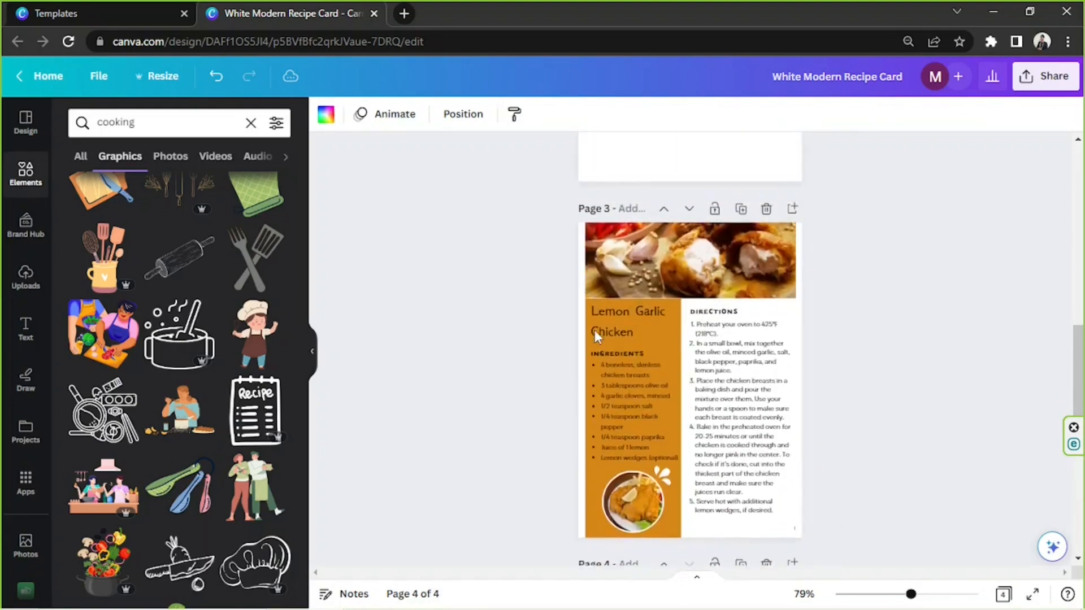
pyautogui.moveTo(519, 244); pyautogui.dragTo(915, 439)
pyautogui.click(915, 439)
# Replace the title on page 4 with "Pan-Seared Lemon Garlic Salmon" from the Notepad text and tighten its line spacing.
pyautogui.click(646, 222)
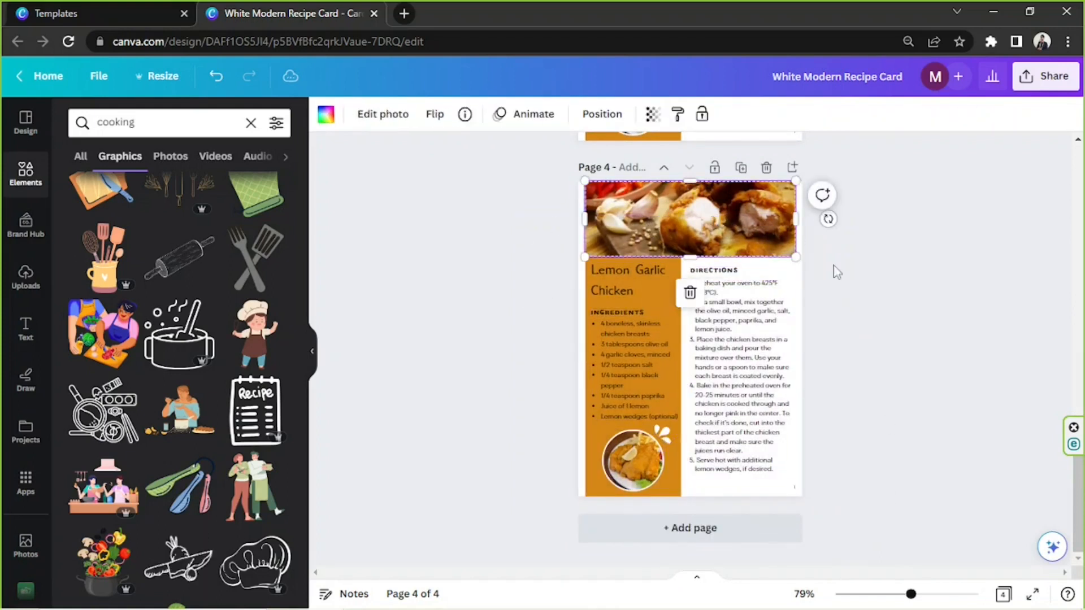
pyautogui.click(420, 600)
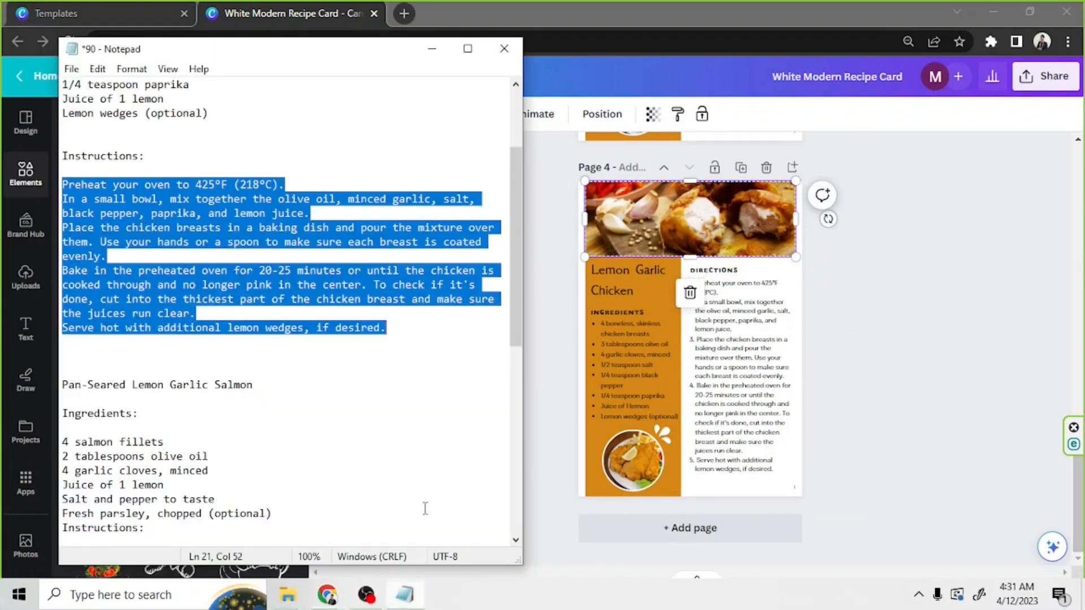
pyautogui.scroll(-4, 424, 506)
pyautogui.moveTo(62, 213); pyautogui.dragTo(252, 213)
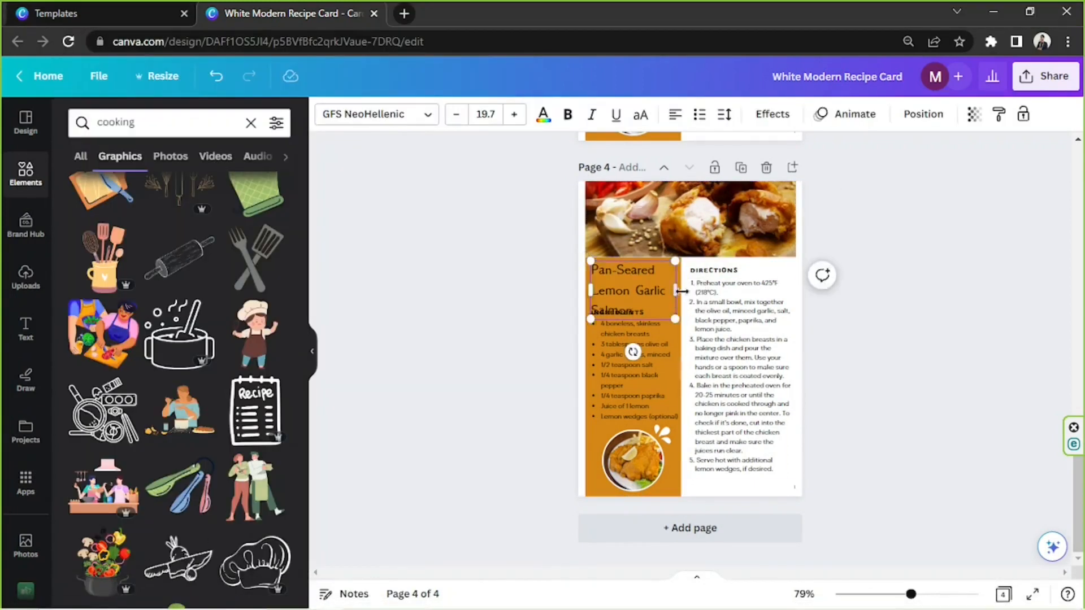
pyautogui.click(717, 114)
# Replace the ingredients and directions on page 4 with the Pan-Seared Lemon Garlic Salmon text from Notepad.
pyautogui.click(421, 600)
pyautogui.moveTo(601, 365); pyautogui.dragTo(644, 368)
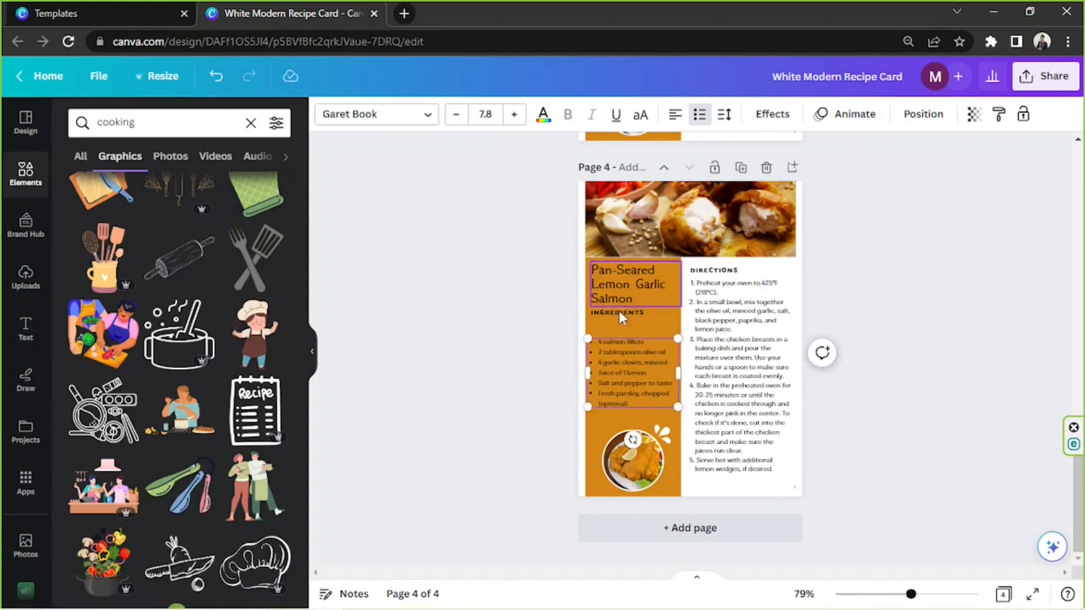
pyautogui.click(760, 311)
pyautogui.click(721, 360)
pyautogui.hotkey('ctrl', 'a')
pyautogui.write('Heat the olive oil in a large skillet over medium-high heat. Season both sides of the salmon fillets with salt and pepper. Add the salmon fillets to the skillet, skin side down, and cook for 4-5 minutes or until the skin is crispy and golden brown. Flip the fillets over and add the minced garlic to the skillet. Cook for an additional 2-3 minutes or until the salmon is cooked through and flakes easily with a fork. Drizzle the lemon juice over the salmon fillets and sprinkle with fresh parsley, if desired. Serve hot with your favorite sides.')
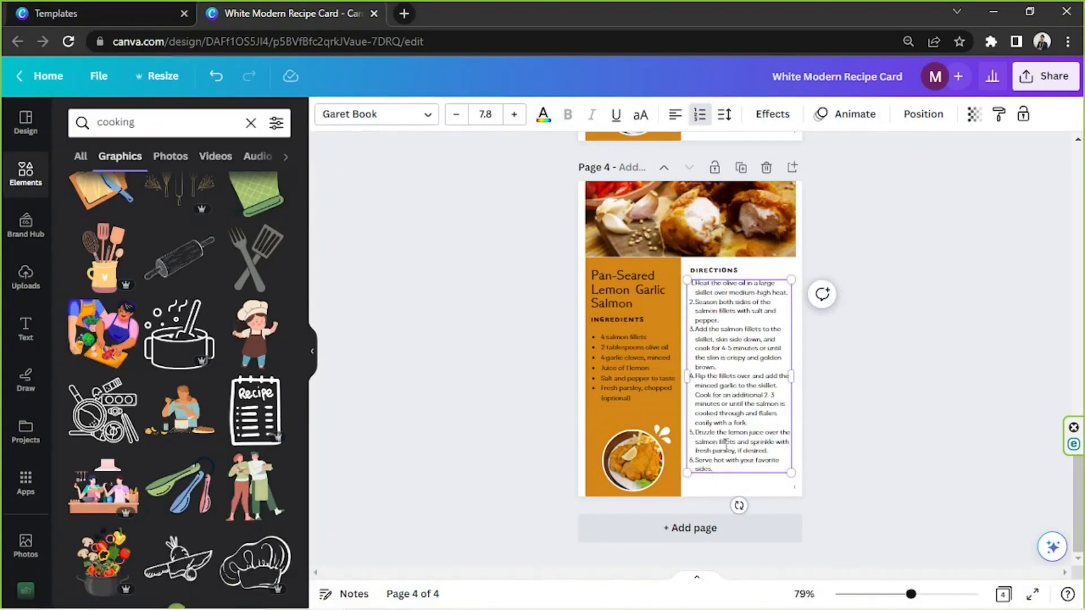
# Insert a space before the text of the numbered directions on page 4 and move the DIRECTIONS heading slightly lower.
pyautogui.click(923, 594)
pyautogui.click(699, 297)
pyautogui.click(698, 334)
pyautogui.click(755, 186)
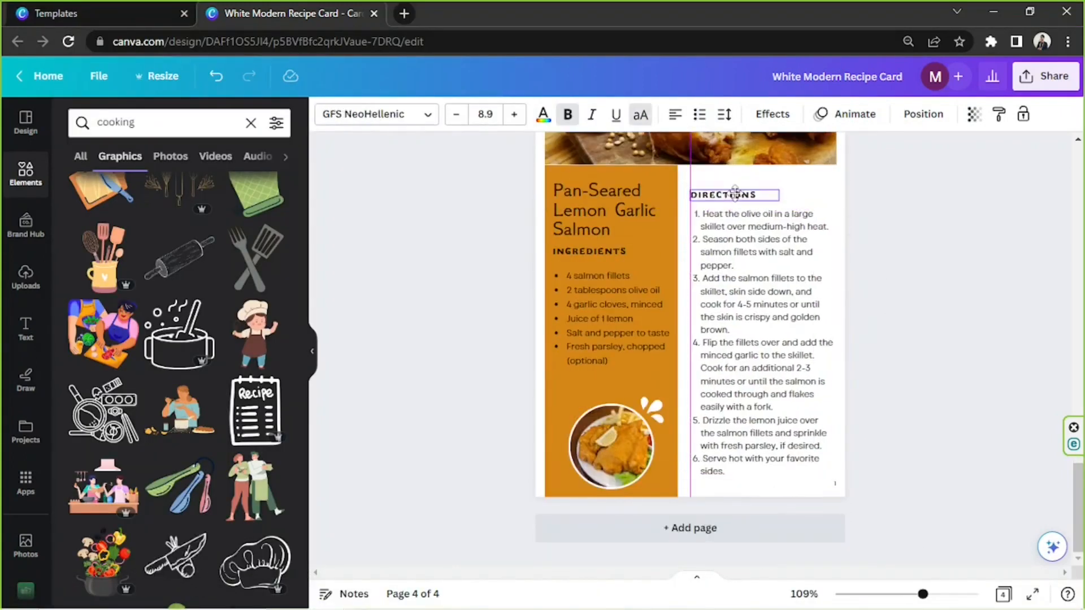
# Swap both photos on page 4 for Pixabay "lemon garlic salmon" images and recolor the ingredients panel with the header photo's orange-red.
pyautogui.scroll(3, 690, 339)
pyautogui.click(562, 311)
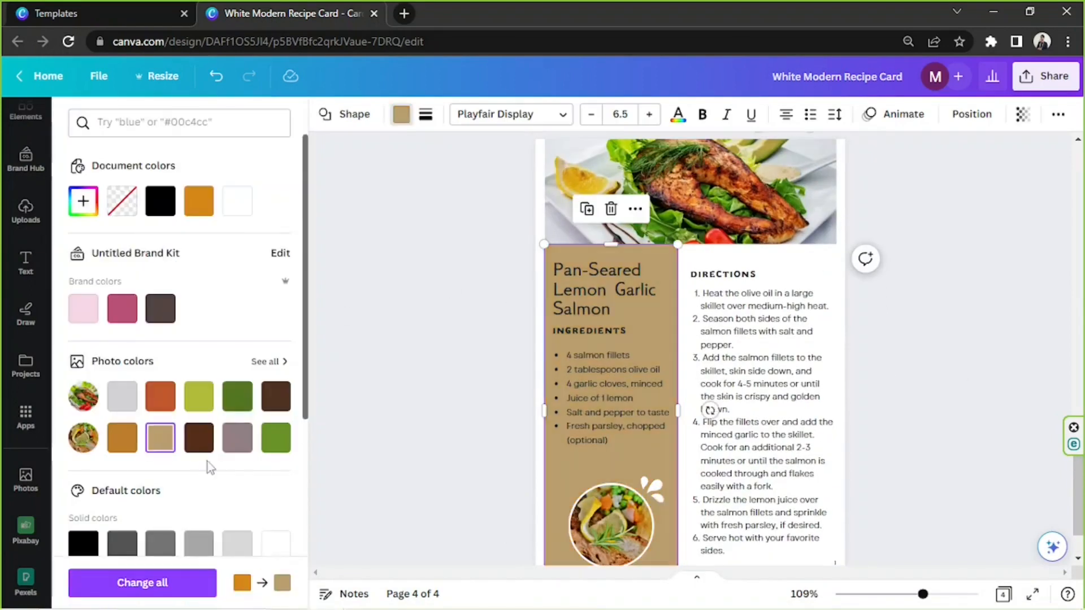
pyautogui.scroll(-2, 243, 367)
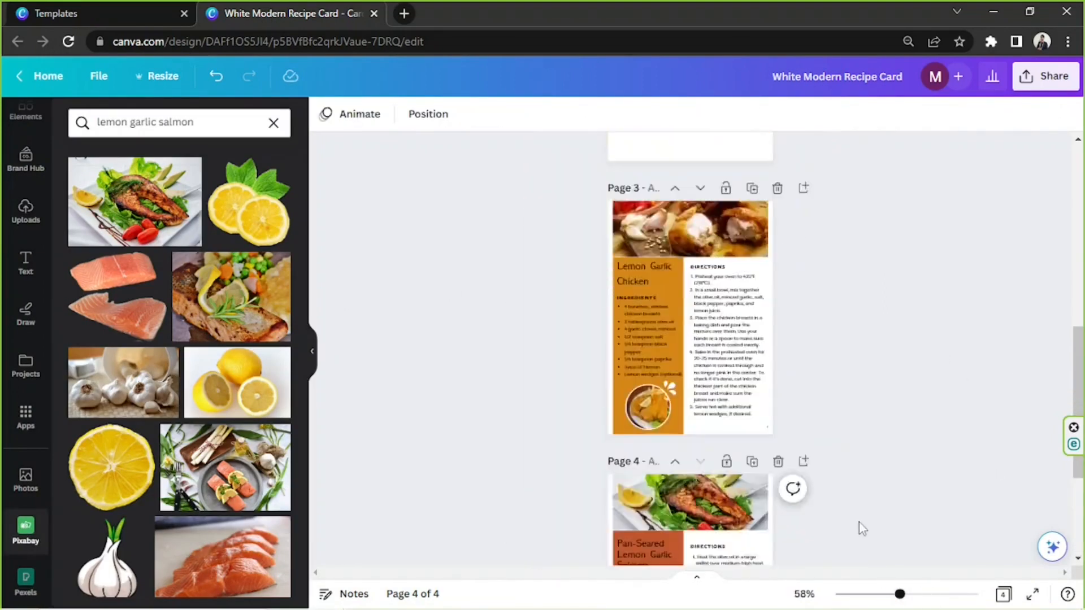
# Select the blank page 1 and search the design templates for "recipe book cover".
pyautogui.scroll(3, 860, 522)
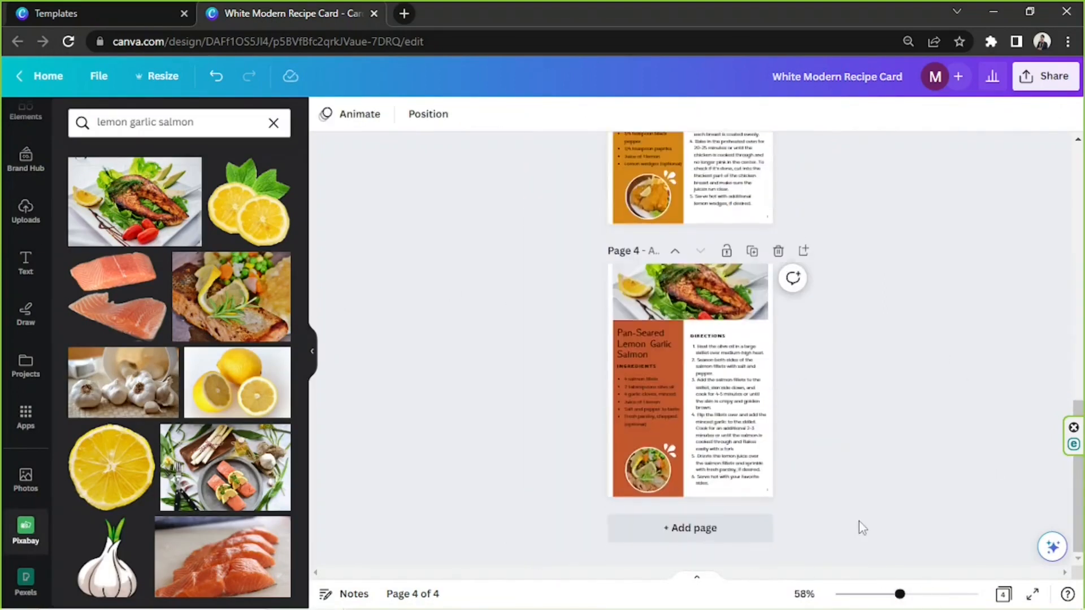
pyautogui.scroll(5, 859, 521)
pyautogui.scroll(-5, 859, 521)
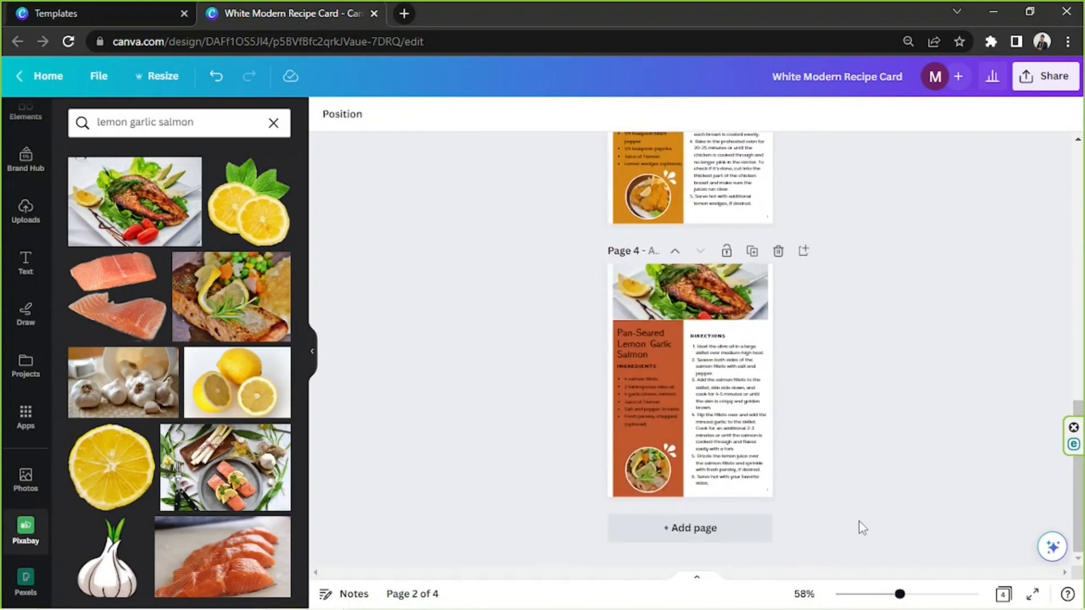
pyautogui.scroll(12, 859, 521)
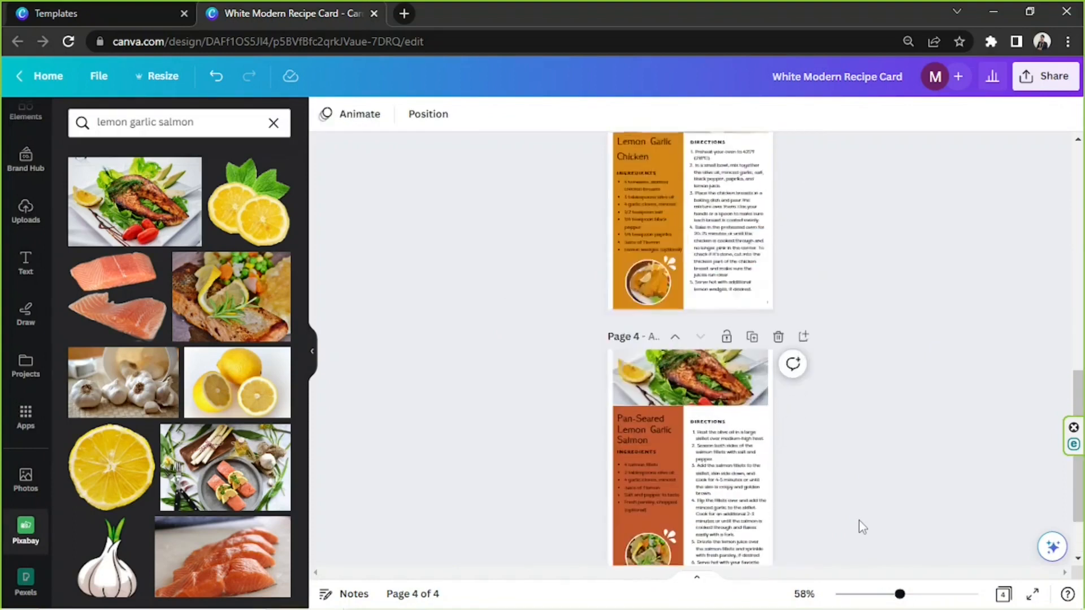
pyautogui.click(733, 354)
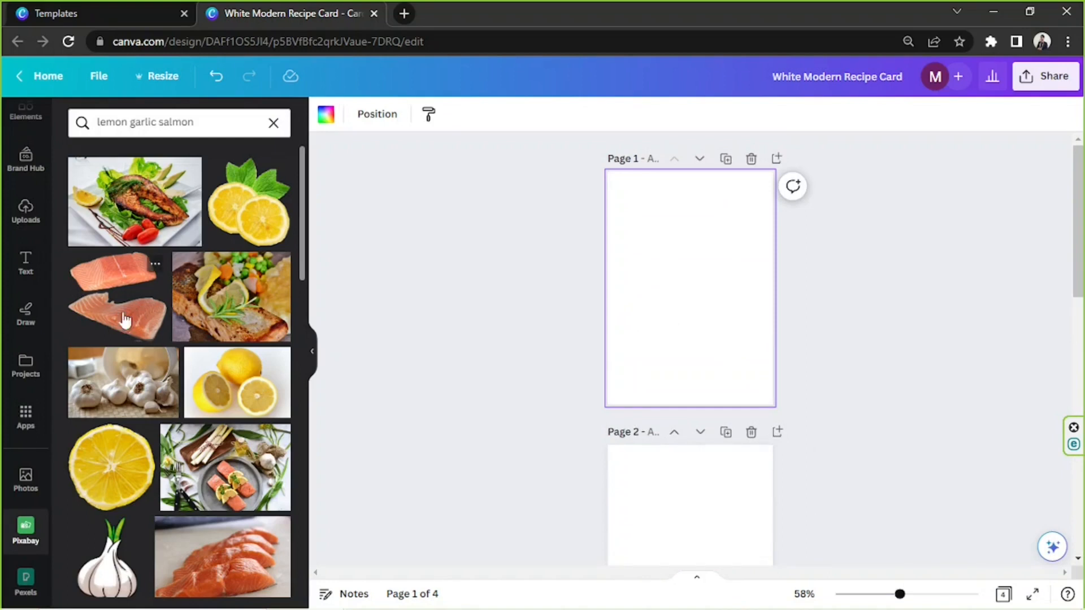
pyautogui.scroll(2, 26, 308)
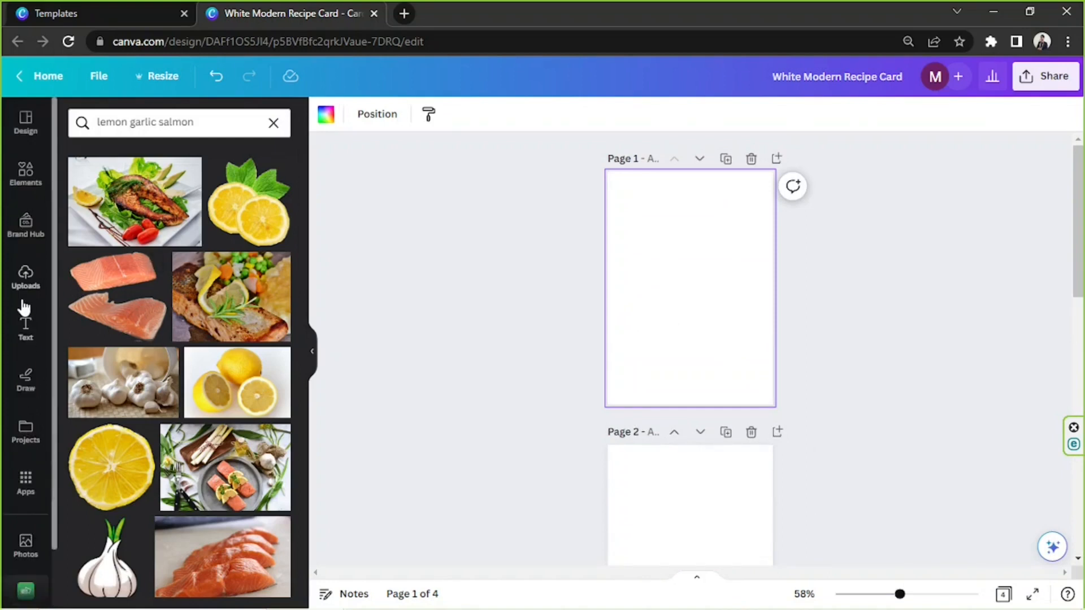
pyautogui.click(27, 131)
pyautogui.click(165, 130)
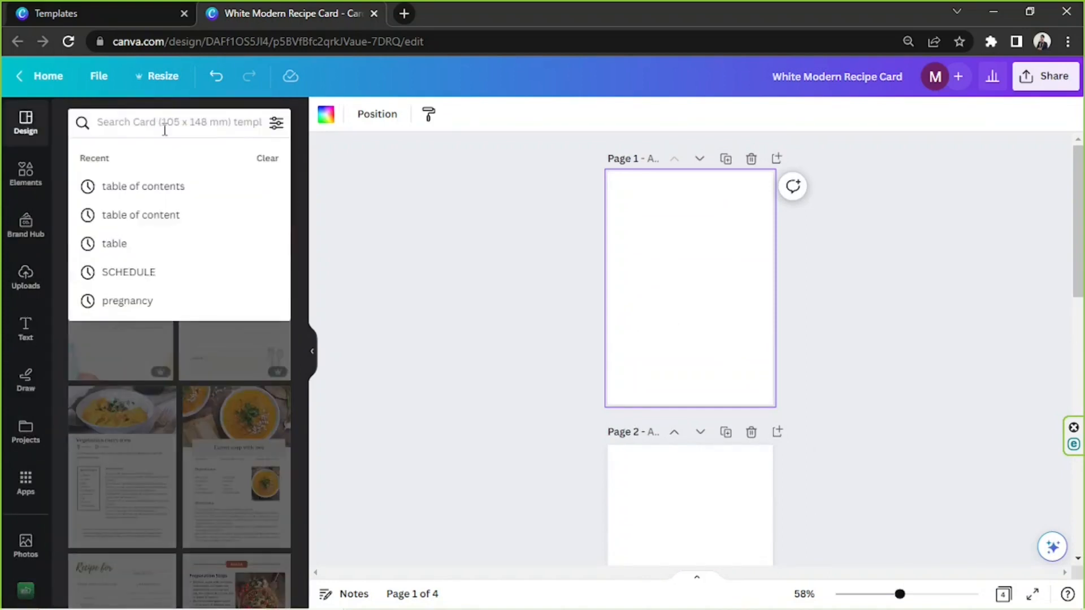
pyautogui.write('recipe')
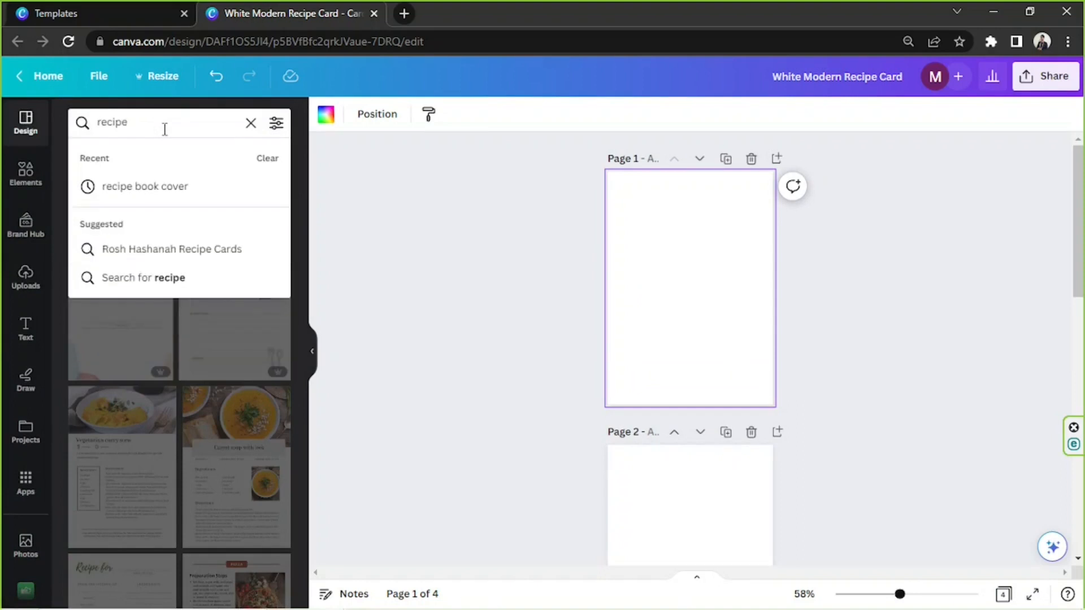
pyautogui.press('Down')
pyautogui.press('Return')
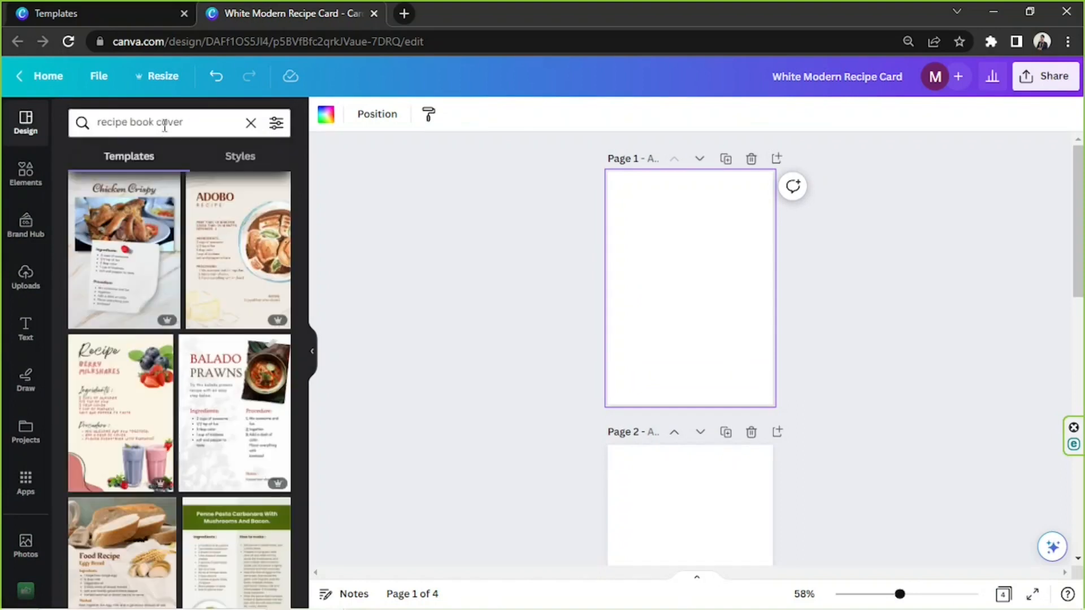
# Change the template search to "recipe book" and apply the Pancakes Potato template to page 1.
pyautogui.scroll(-15, 210, 278)
pyautogui.doubleClick(167, 123)
pyautogui.press('BackSpace')
pyautogui.press('Return')
pyautogui.scroll(-10, 168, 449)
pyautogui.scroll(-2, 169, 449)
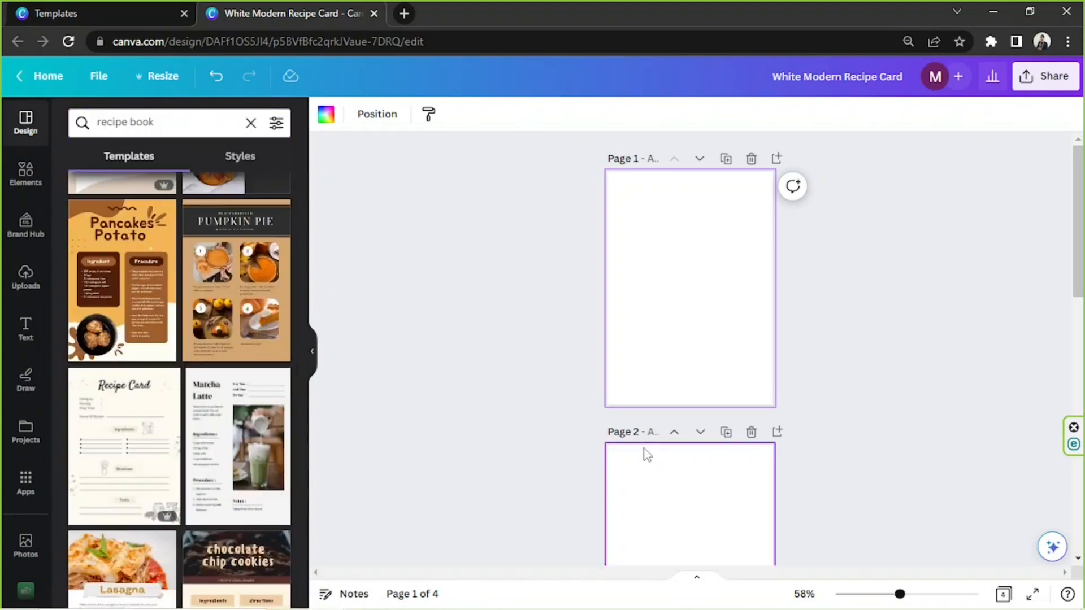
pyautogui.click(101, 335)
pyautogui.click(699, 402)
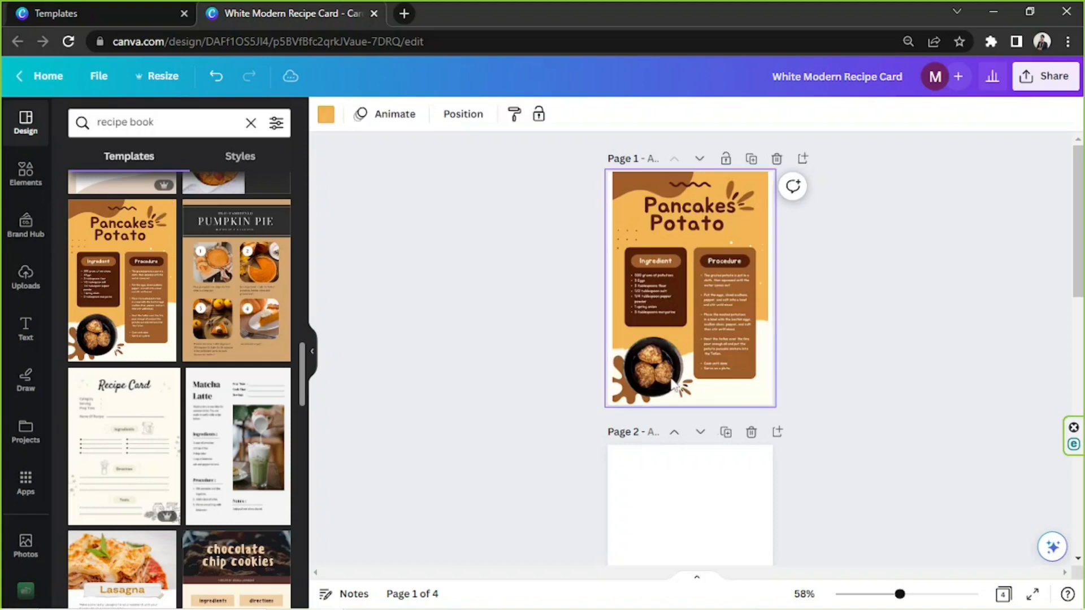
# Delete the Ingredient and Procedure texts on page 1 together with their headings and brown boxes.
pyautogui.moveTo(899, 595); pyautogui.dragTo(933, 595)
pyautogui.click(777, 379)
pyautogui.scroll(-3, 777, 379)
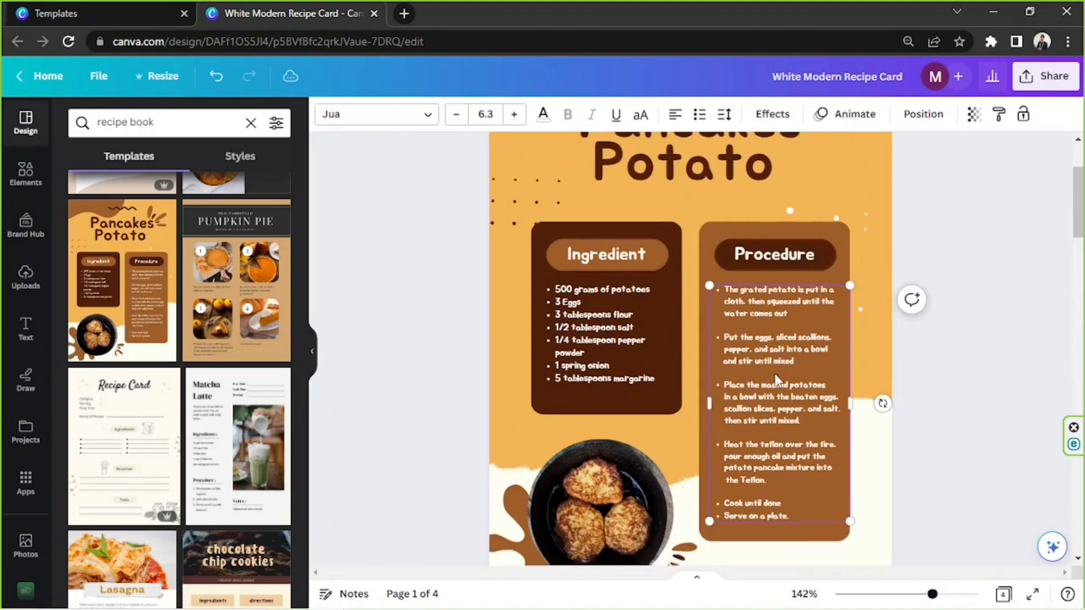
pyautogui.press('Delete')
pyautogui.click(639, 305)
pyautogui.press('Delete')
pyautogui.click(656, 211)
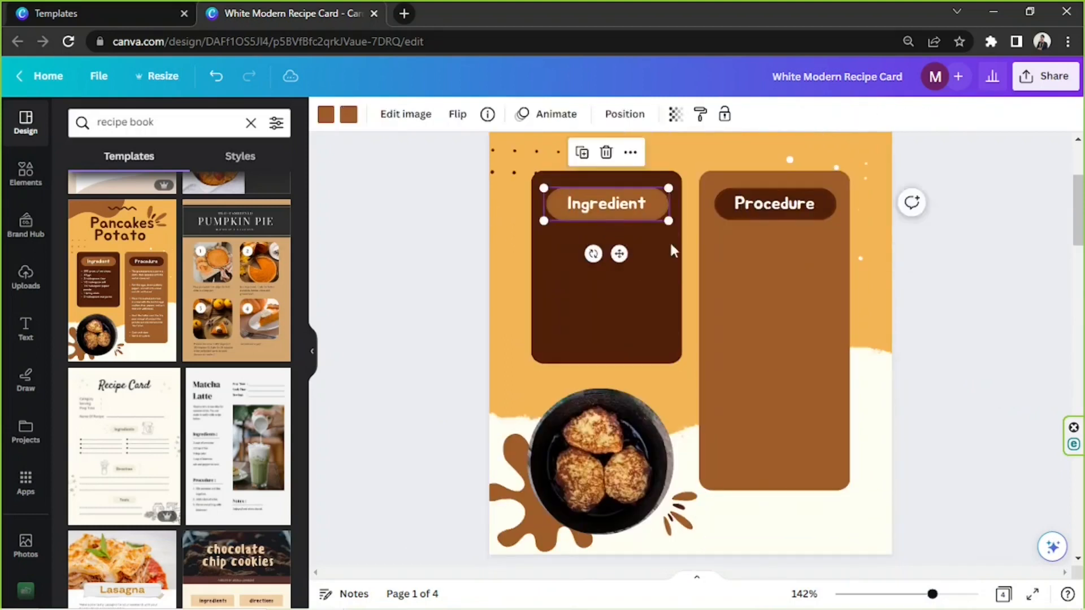
pyautogui.press('Delete')
pyautogui.click(729, 243)
pyautogui.press('Delete')
# Remove the pancake photo with its round frame, the brown splatter and the cream paint shape from page 1.
pyautogui.click(593, 440)
pyautogui.press('Delete')
pyautogui.press('Delete')
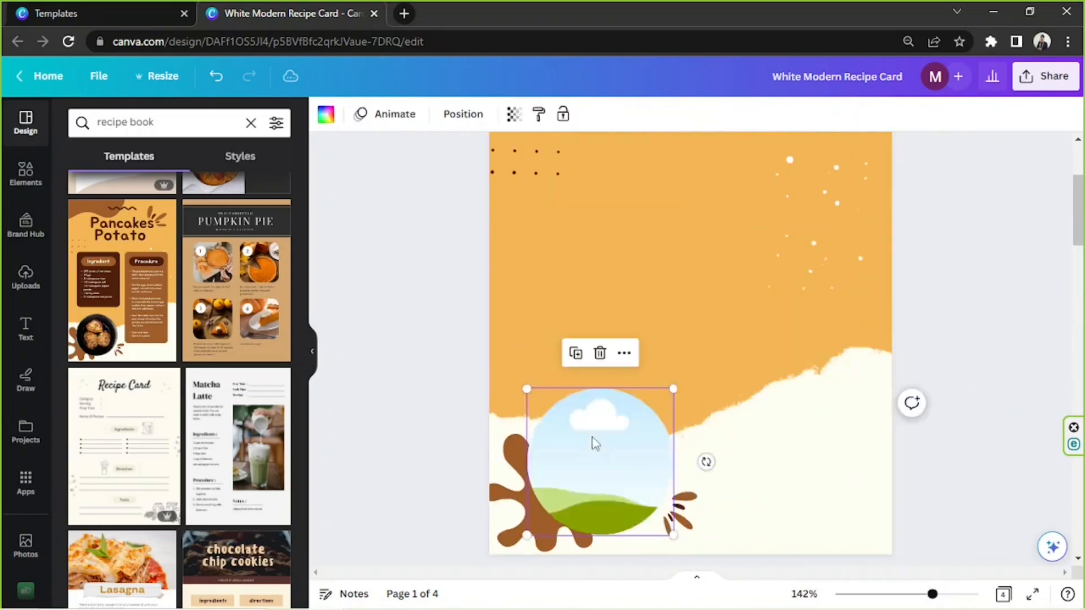
pyautogui.click(594, 464)
pyautogui.click(746, 467)
pyautogui.press('Delete')
pyautogui.scroll(3, 791, 460)
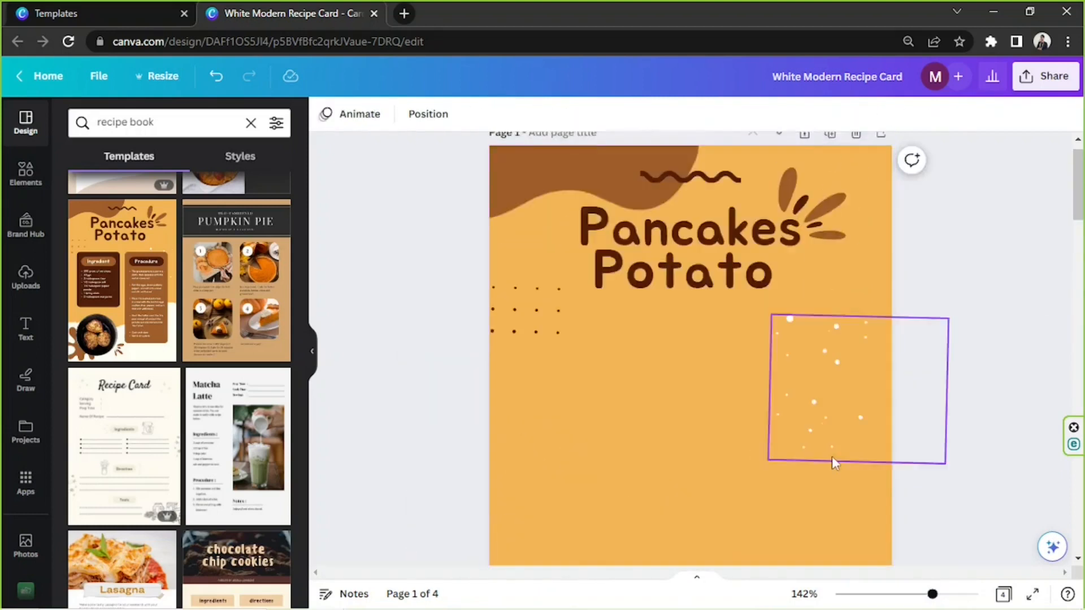
pyautogui.scroll(-3, 832, 456)
pyautogui.click(622, 450)
pyautogui.press('Delete')
# Duplicate the brown blob on page 1 and arrange the rotated copy over the page's lower right corner.
pyautogui.click(612, 185)
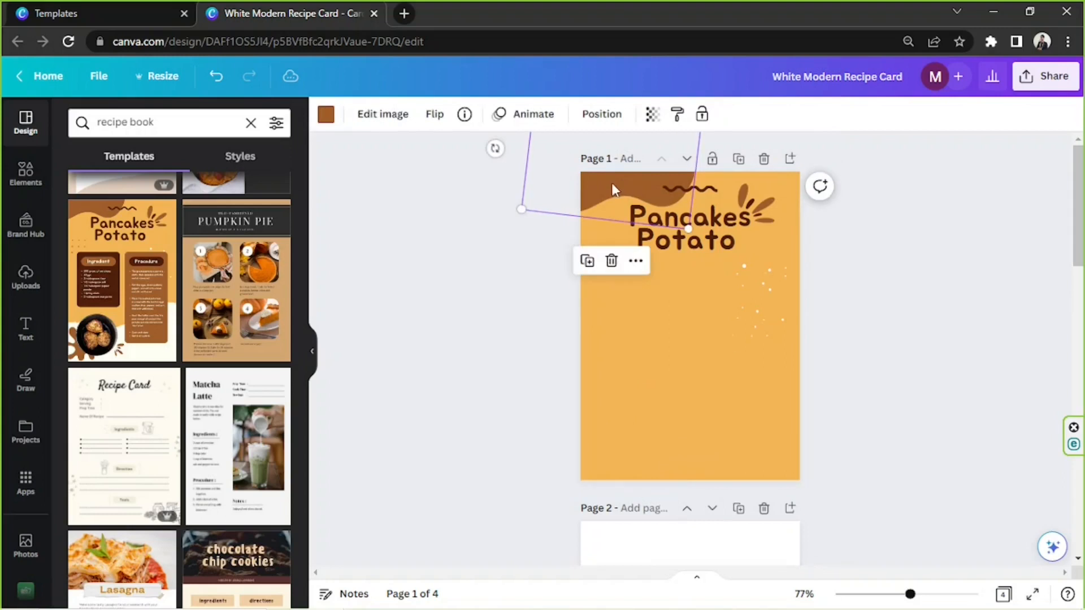
pyautogui.click(591, 262)
pyautogui.moveTo(581, 278); pyautogui.dragTo(537, 324)
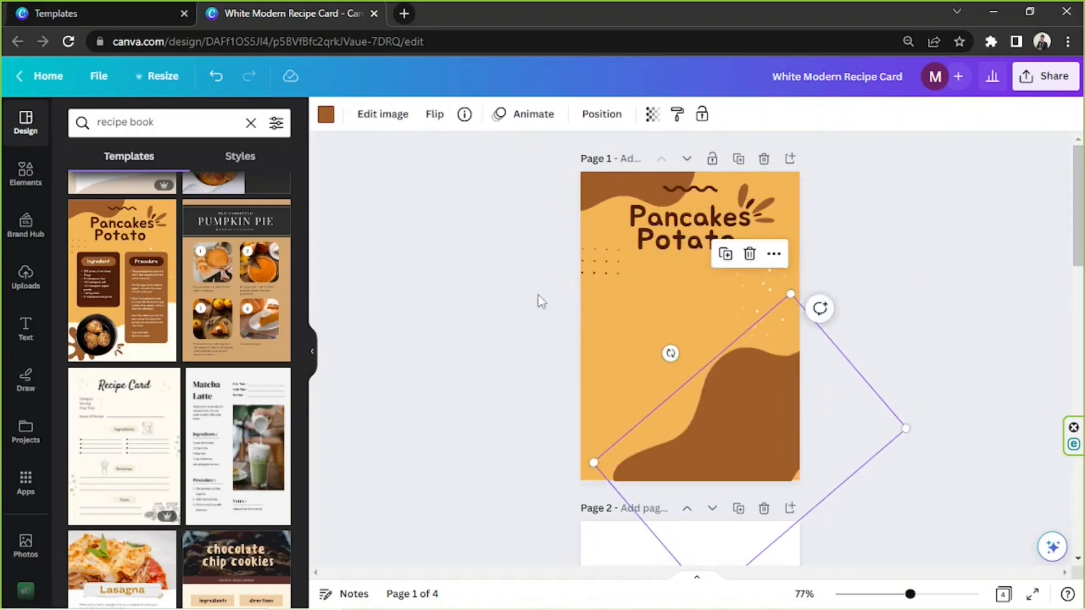
# Replace the cover title with "RECIPE BOOK" on two lines and move it slightly lower on the page.
pyautogui.doubleClick(690, 226)
pyautogui.write('rec')
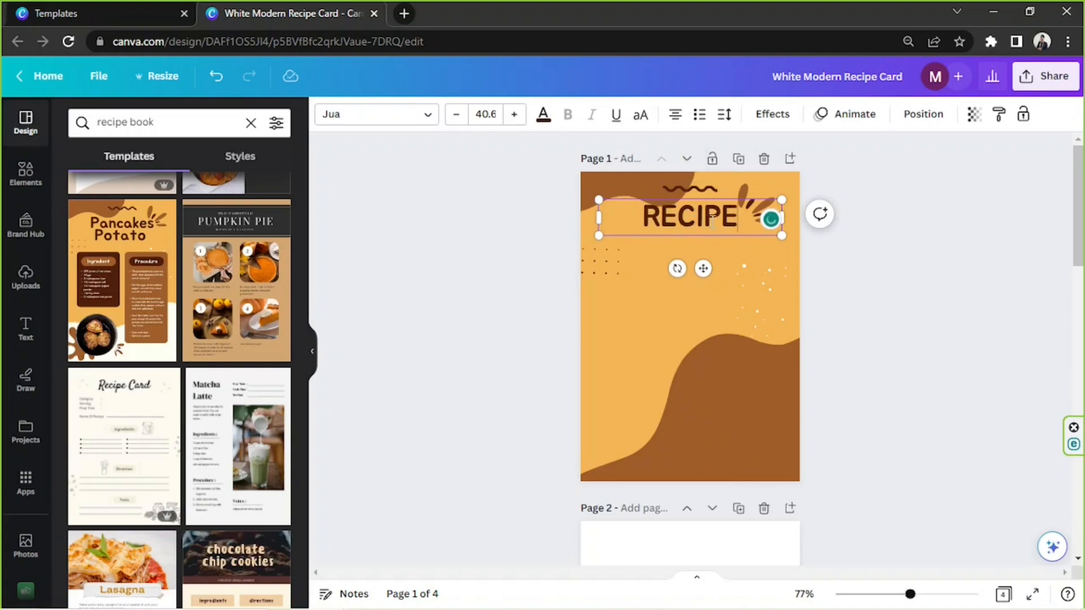
pyautogui.write('ipe')
pyautogui.press('Return')
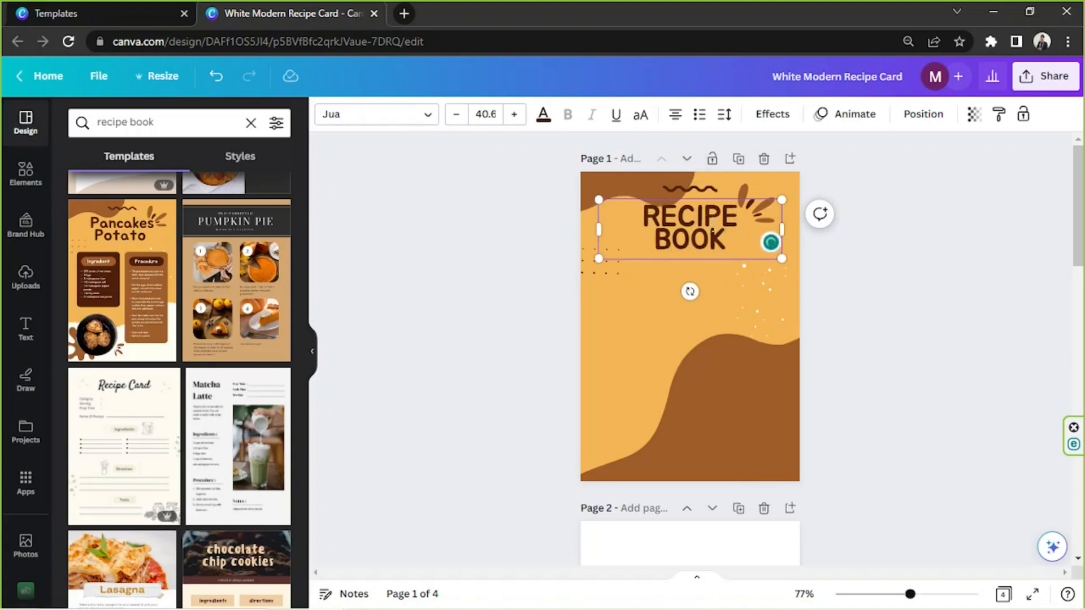
pyautogui.moveTo(711, 262); pyautogui.dragTo(712, 292)
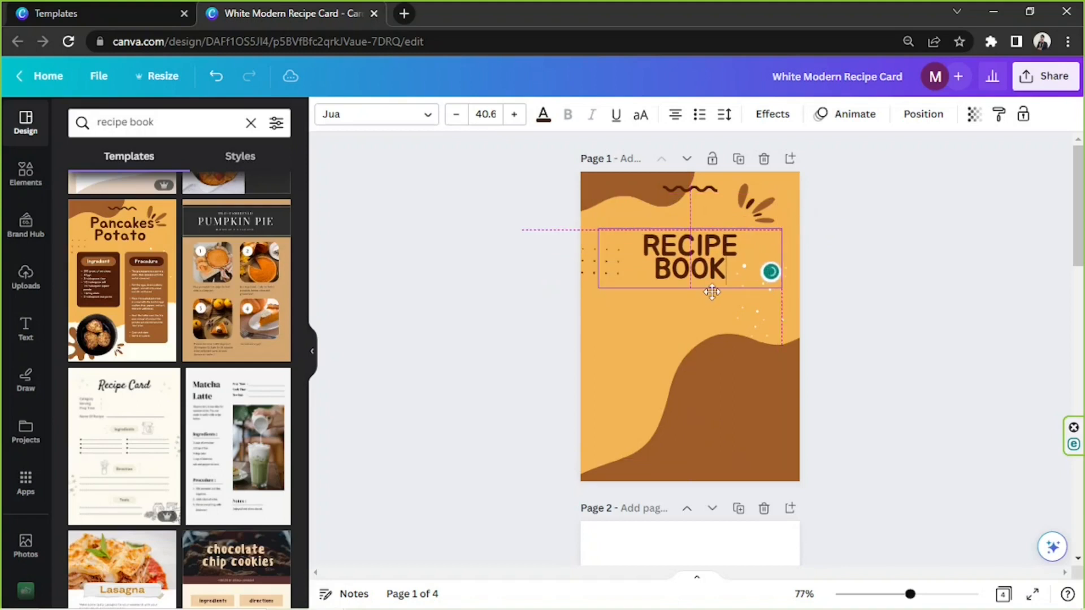
# Delete the leaf decoration above the title on the cover.
pyautogui.click(766, 208)
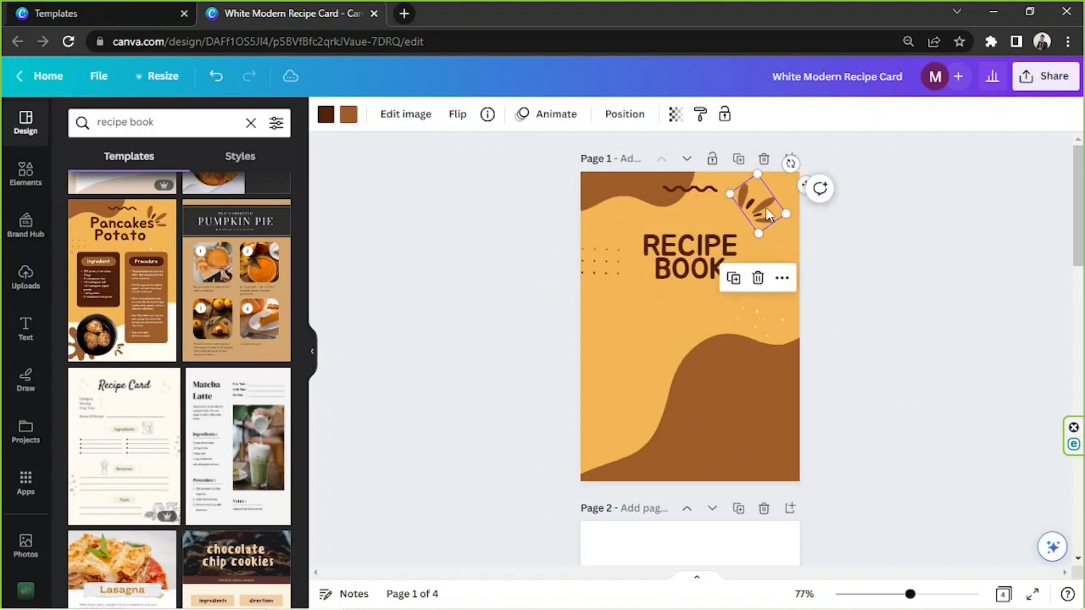
pyautogui.moveTo(765, 208); pyautogui.dragTo(773, 228)
pyautogui.press('Delete')
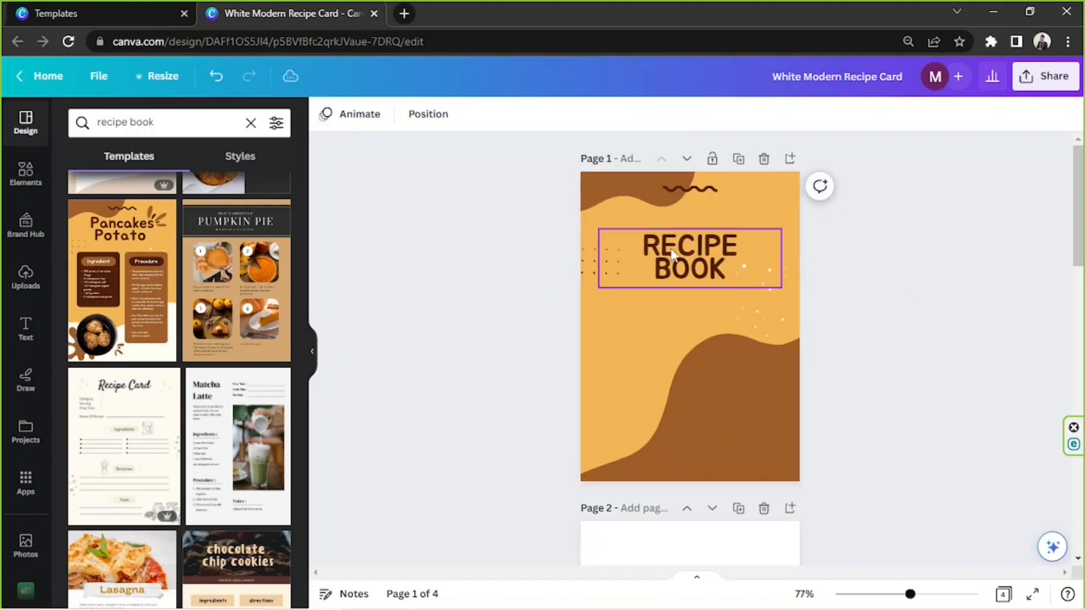
# Try the cover's dot grid in white, enlarged and placed over the lower brown blob.
pyautogui.click(590, 253)
pyautogui.click(326, 115)
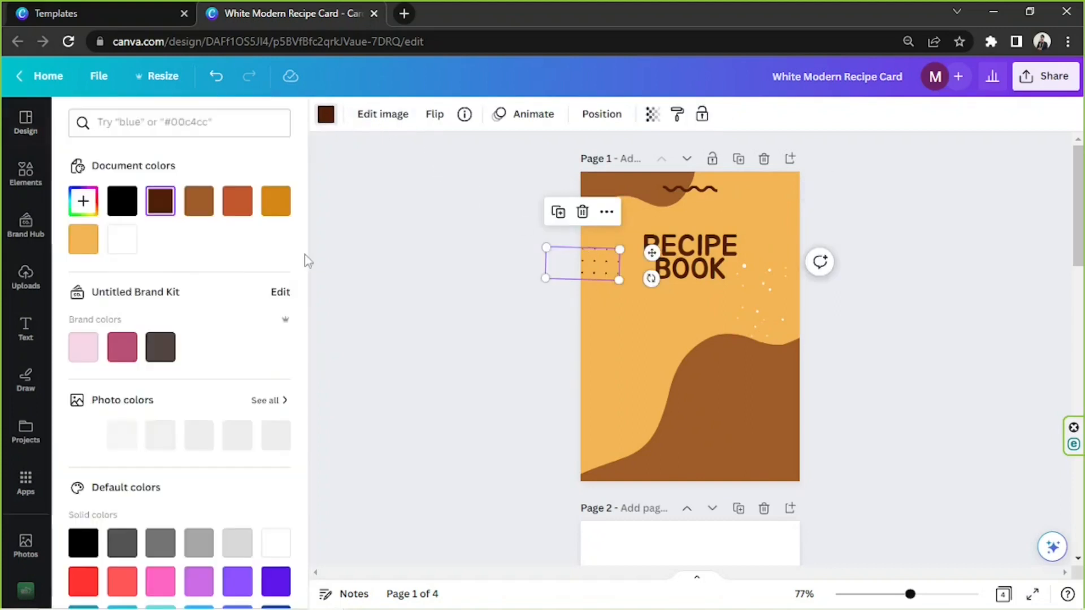
pyautogui.click(121, 238)
pyautogui.moveTo(545, 278); pyautogui.dragTo(395, 342)
pyautogui.moveTo(559, 321); pyautogui.dragTo(857, 455)
pyautogui.click(601, 113)
pyautogui.click(134, 180)
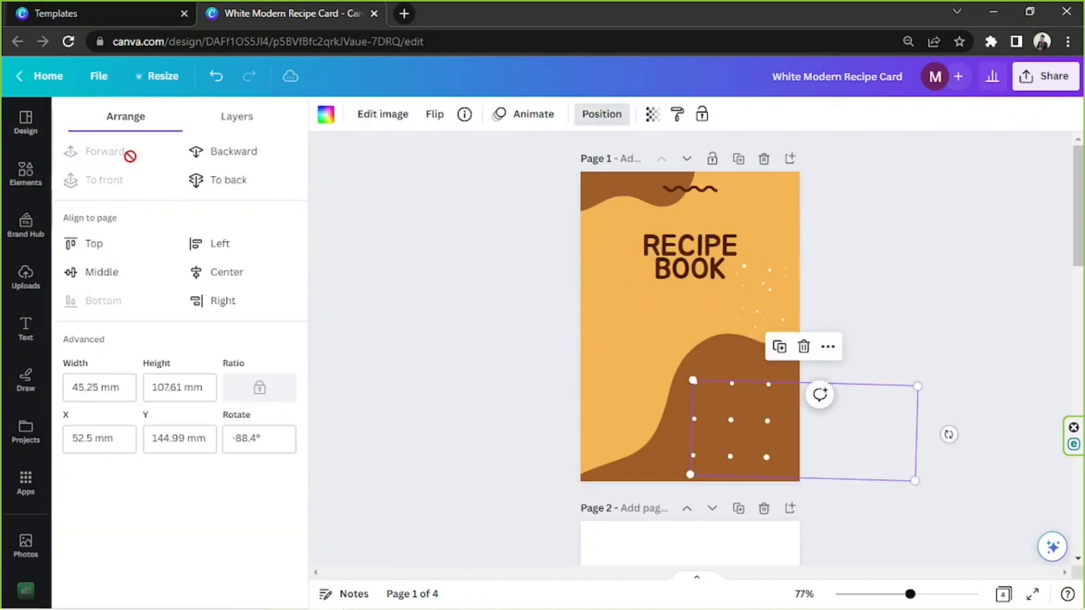
pyautogui.moveTo(753, 417); pyautogui.dragTo(794, 453)
# Duplicate the white speckles and place one set at the cover's top and the other beside the lower brown blob.
pyautogui.click(860, 370)
pyautogui.click(757, 274)
pyautogui.click(804, 277)
pyautogui.moveTo(735, 264); pyautogui.dragTo(670, 220)
pyautogui.moveTo(801, 282); pyautogui.dragTo(729, 371)
pyautogui.click(678, 314)
pyautogui.moveTo(691, 407); pyautogui.dragTo(664, 161)
# Nudge the cover title and add an enlarged "MY" text centered above it.
pyautogui.moveTo(692, 270); pyautogui.dragTo(695, 277)
pyautogui.write('t')
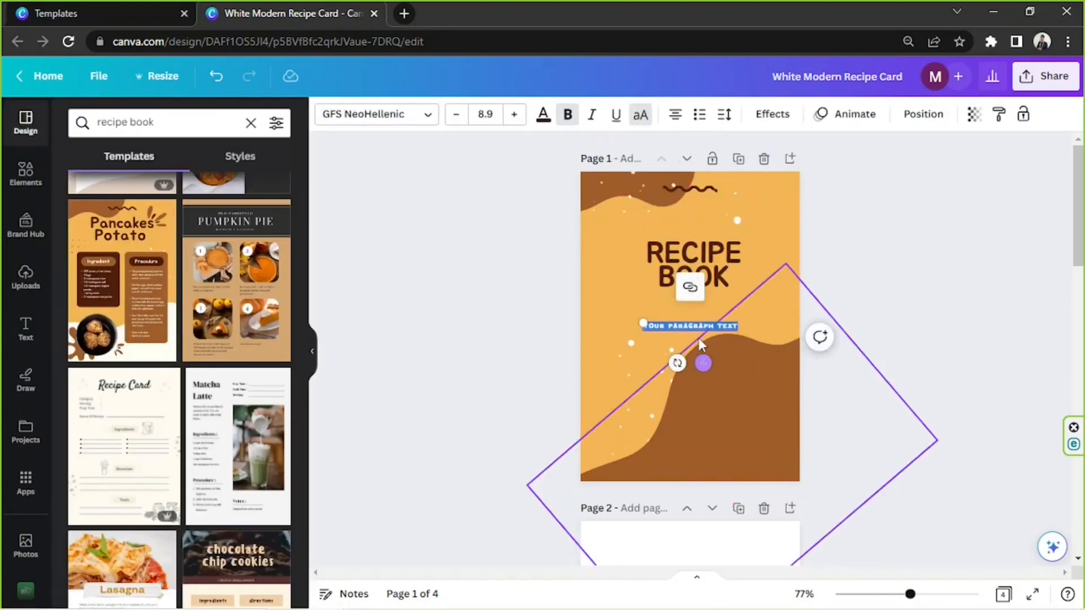
pyautogui.write('MY')
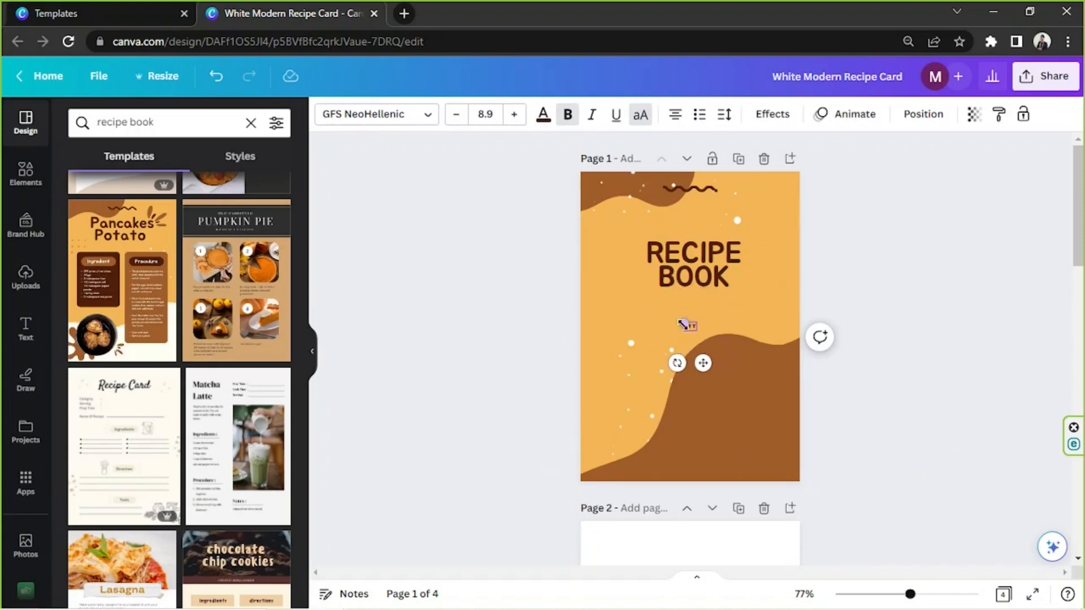
pyautogui.moveTo(670, 314); pyautogui.dragTo(667, 311)
pyautogui.moveTo(693, 274); pyautogui.dragTo(692, 255)
pyautogui.click(940, 390)
# Remove "BOOK" from the cover title, duplicate the title below itself and change the copy to "BOOK".
pyautogui.click(774, 279)
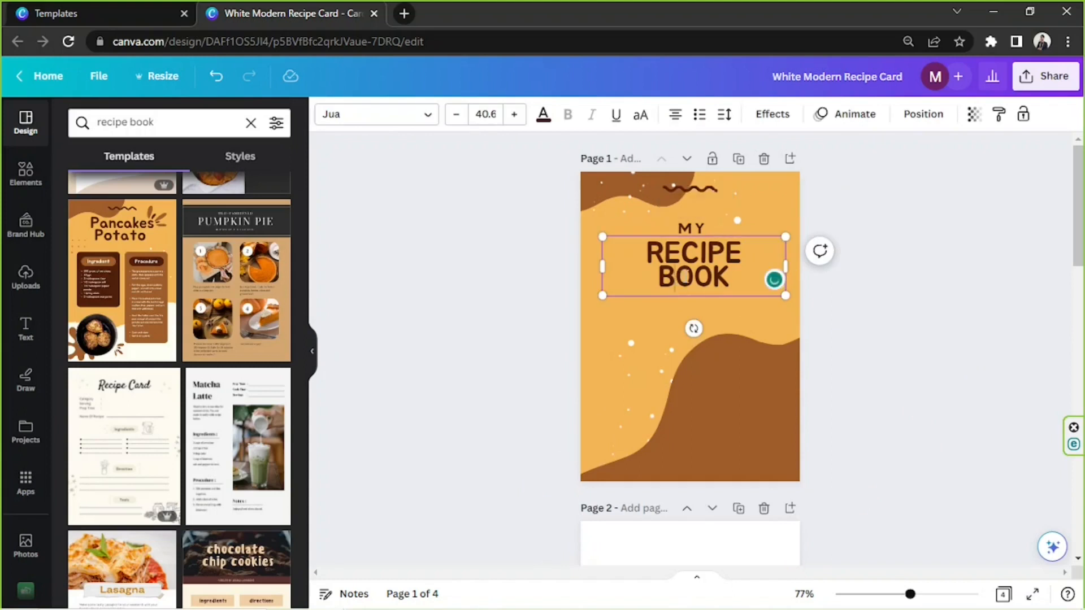
pyautogui.press('BackSpace')
pyautogui.click(857, 345)
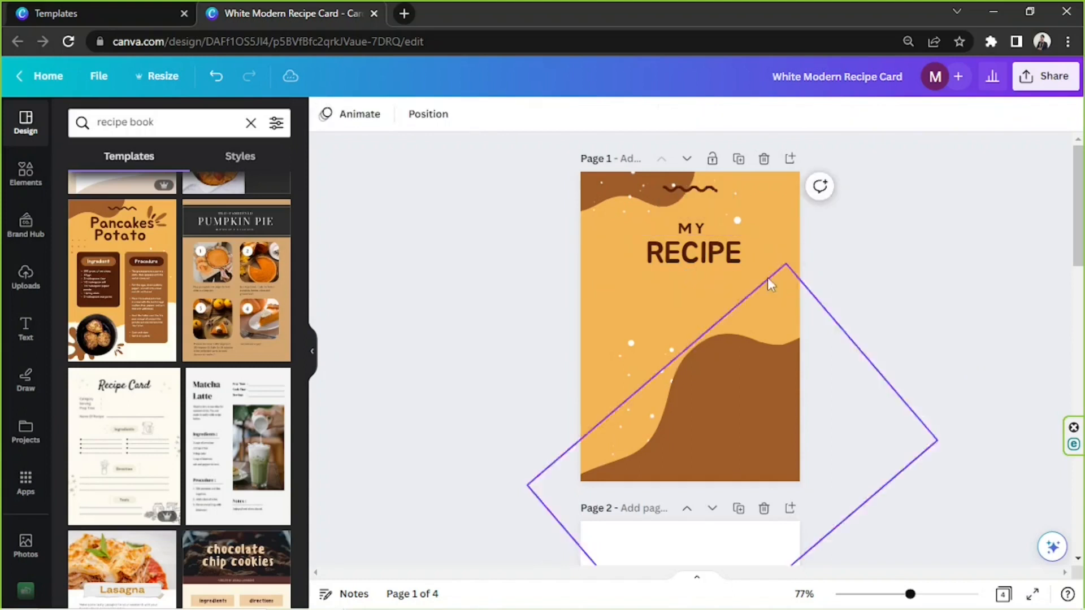
pyautogui.click(727, 266)
pyautogui.click(668, 202)
pyautogui.moveTo(681, 267); pyautogui.dragTo(676, 293)
pyautogui.doubleClick(677, 292)
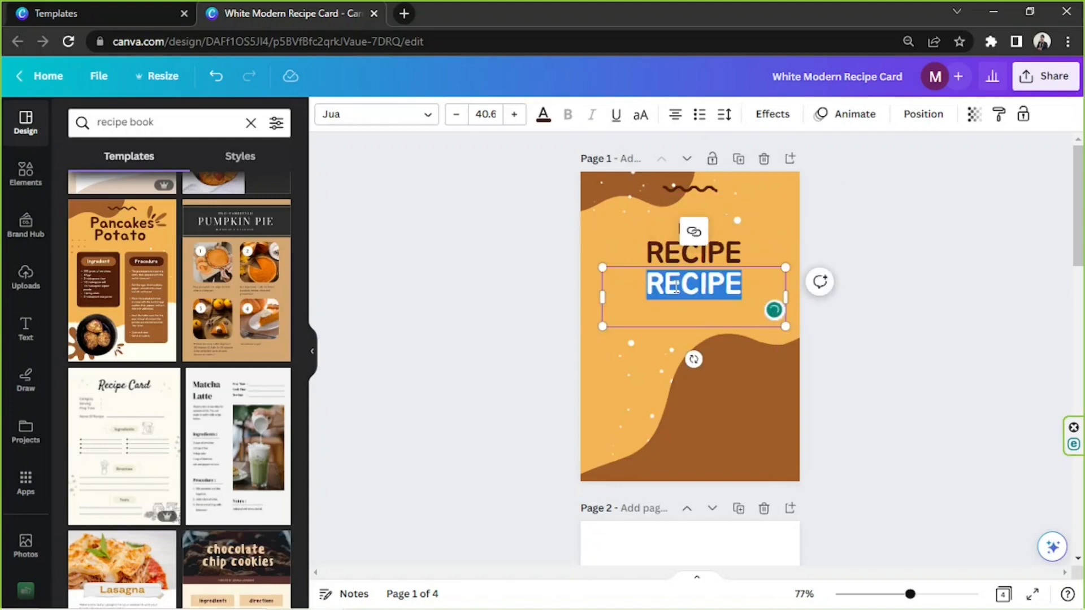
pyautogui.write('BOOK')
# Enlarge "BOOK" to font size 55.7 to match the width of "RECIPE" and align it directly underneath.
pyautogui.moveTo(600, 268); pyautogui.dragTo(517, 212)
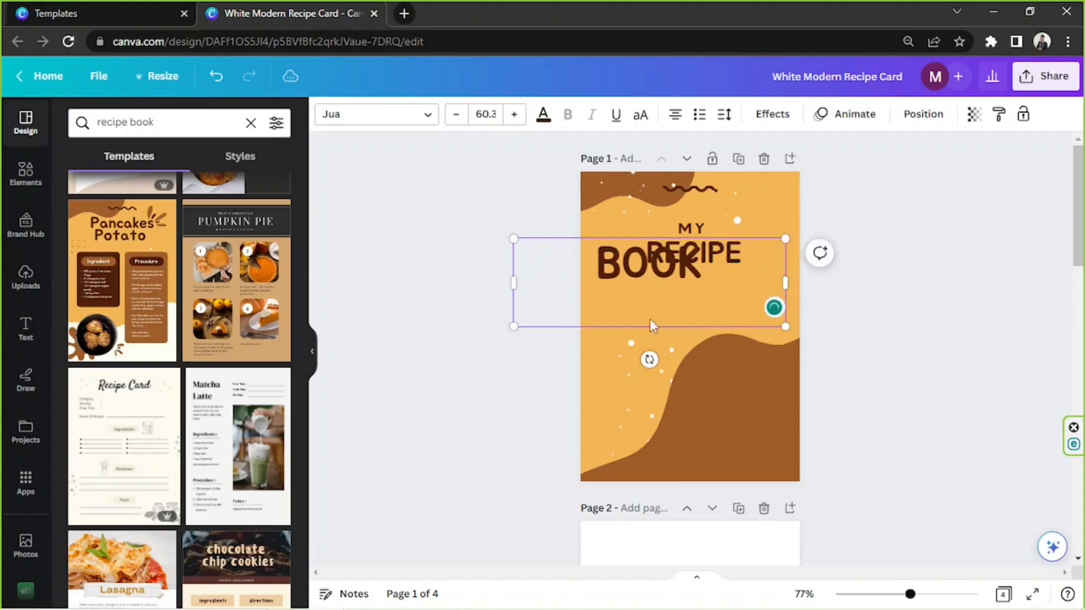
pyautogui.moveTo(709, 258); pyautogui.dragTo(766, 309)
pyautogui.scroll(4, 701, 271)
pyautogui.moveTo(559, 247); pyautogui.dragTo(566, 250)
pyautogui.moveTo(833, 347); pyautogui.dragTo(830, 344)
pyautogui.moveTo(707, 345); pyautogui.dragTo(706, 344)
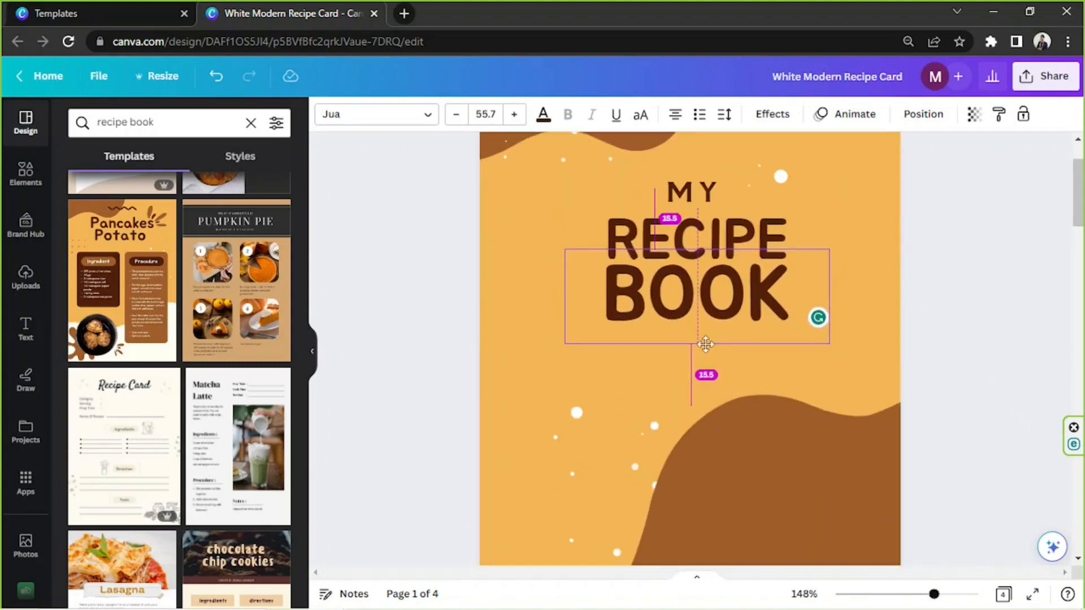
pyautogui.click(1007, 303)
# Search the graphic elements for "SPOON" and add a wooden spoon to the cover.
pyautogui.moveTo(936, 597); pyautogui.dragTo(911, 594)
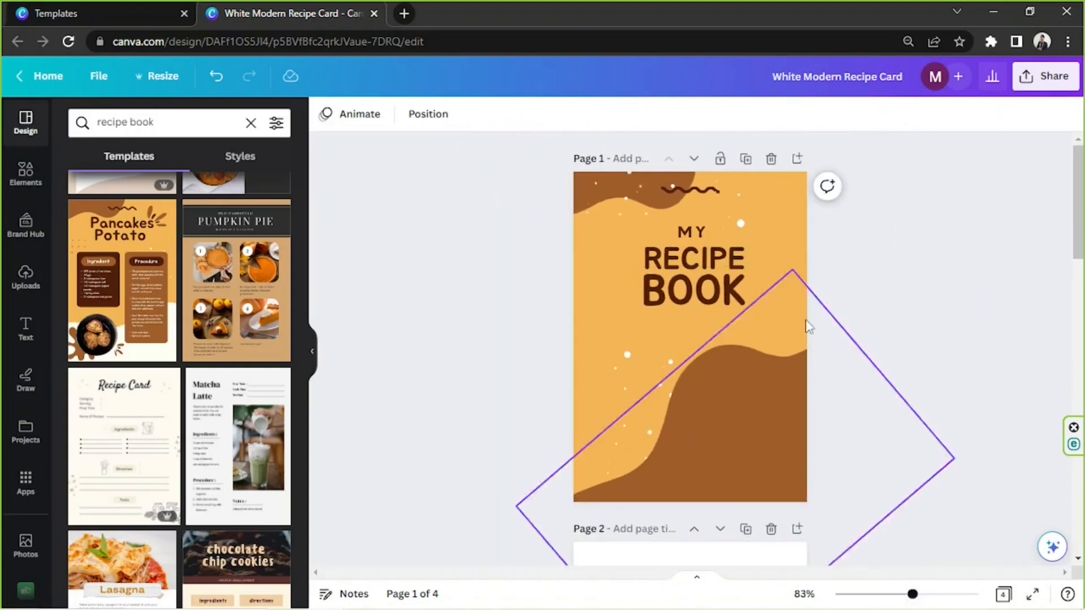
pyautogui.click(25, 172)
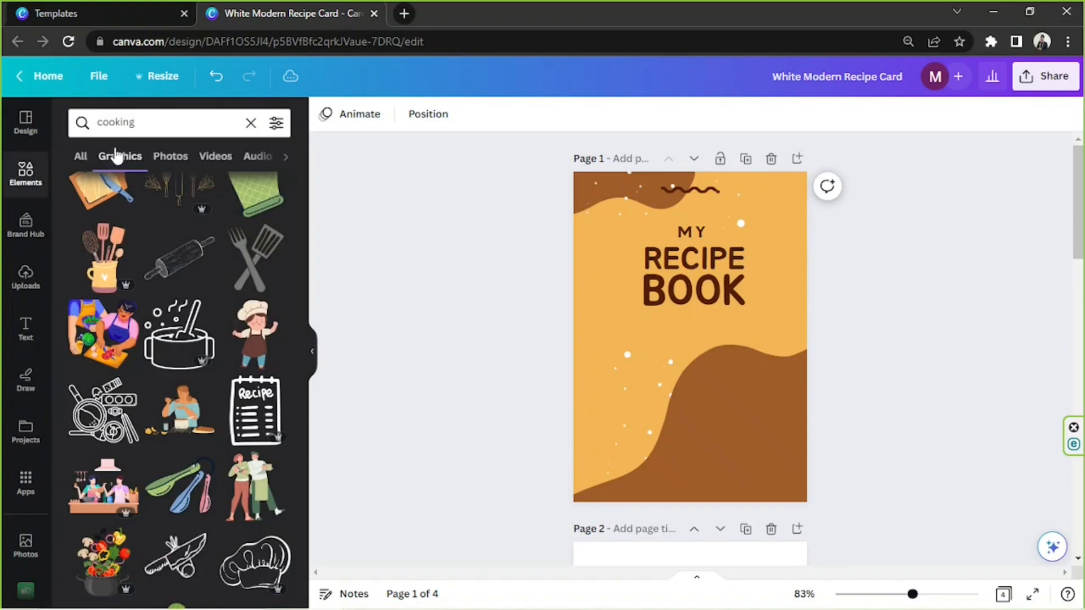
pyautogui.write('SPOON')
pyautogui.press('Return')
pyautogui.click(109, 578)
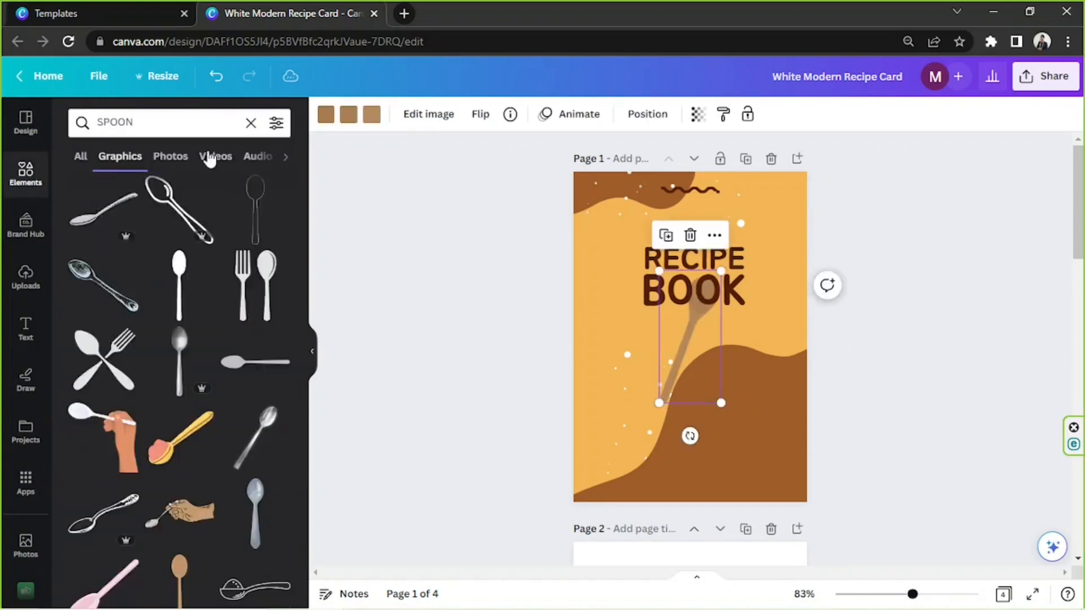
# Search the graphics for "FORK", add the wooden fork and move it to the left of the cover title.
pyautogui.click(169, 123)
pyautogui.write('FORK')
pyautogui.press('Return')
pyautogui.click(104, 331)
pyautogui.moveTo(690, 337); pyautogui.dragTo(615, 317)
# Recolor the fork and the spoon on the cover with the title's dark brown document color.
pyautogui.click(326, 115)
pyautogui.click(160, 201)
pyautogui.scroll(3, 620, 278)
pyautogui.click(703, 315)
pyautogui.click(161, 201)
# Resize and rotate the fork and spoon so they stand upright on either side of the cover title.
pyautogui.moveTo(826, 452); pyautogui.dragTo(899, 368)
pyautogui.moveTo(814, 300); pyautogui.dragTo(507, 305)
pyautogui.moveTo(503, 460); pyautogui.dragTo(509, 355)
pyautogui.moveTo(523, 174); pyautogui.dragTo(523, 181)
pyautogui.moveTo(513, 255); pyautogui.dragTo(814, 250)
pyautogui.moveTo(868, 245); pyautogui.dragTo(711, 220)
pyautogui.moveTo(814, 260); pyautogui.dragTo(809, 297)
# Fine-tune the utensils so the fork sits left of "RECIPE" and the upside-down spoon sits close to the right of "BOOK".
pyautogui.click(961, 594)
pyautogui.moveTo(834, 169); pyautogui.dragTo(824, 171)
pyautogui.moveTo(993, 441); pyautogui.dragTo(993, 448)
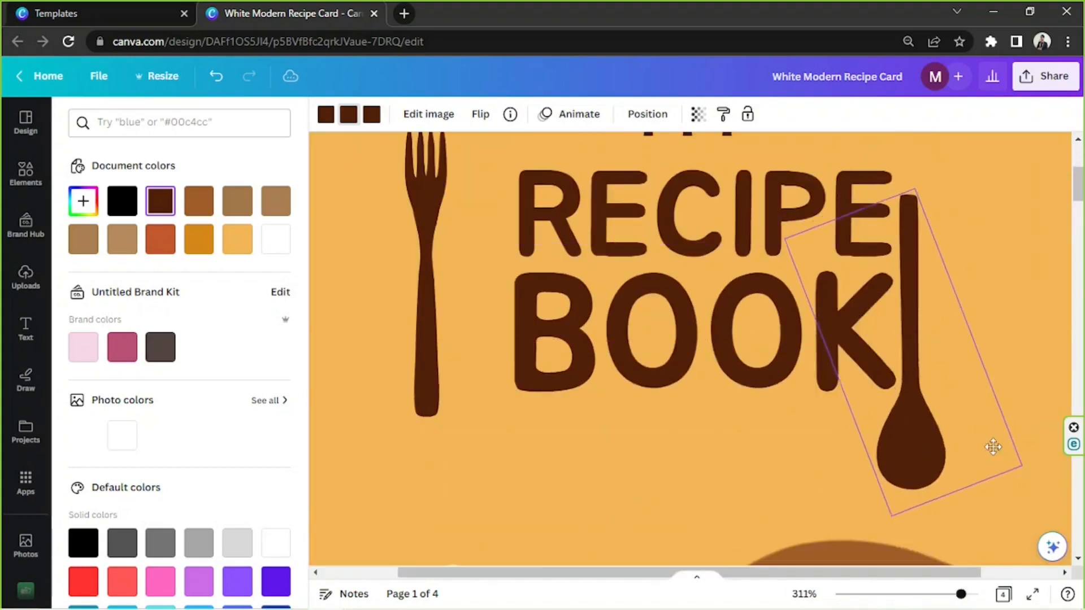
pyautogui.scroll(1, 690, 316)
pyautogui.moveTo(419, 262); pyautogui.dragTo(487, 201)
pyautogui.scroll(-3, 582, 261)
pyautogui.click(853, 475)
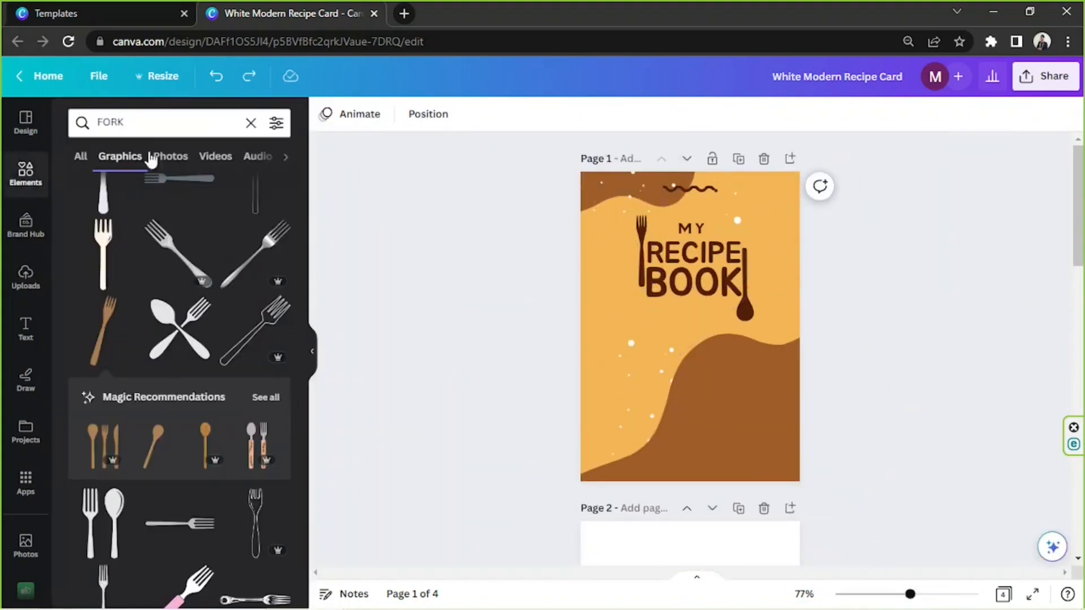
# Search the elements for "GRID" across all categories and open the full collection of photo grids.
pyautogui.click(140, 127)
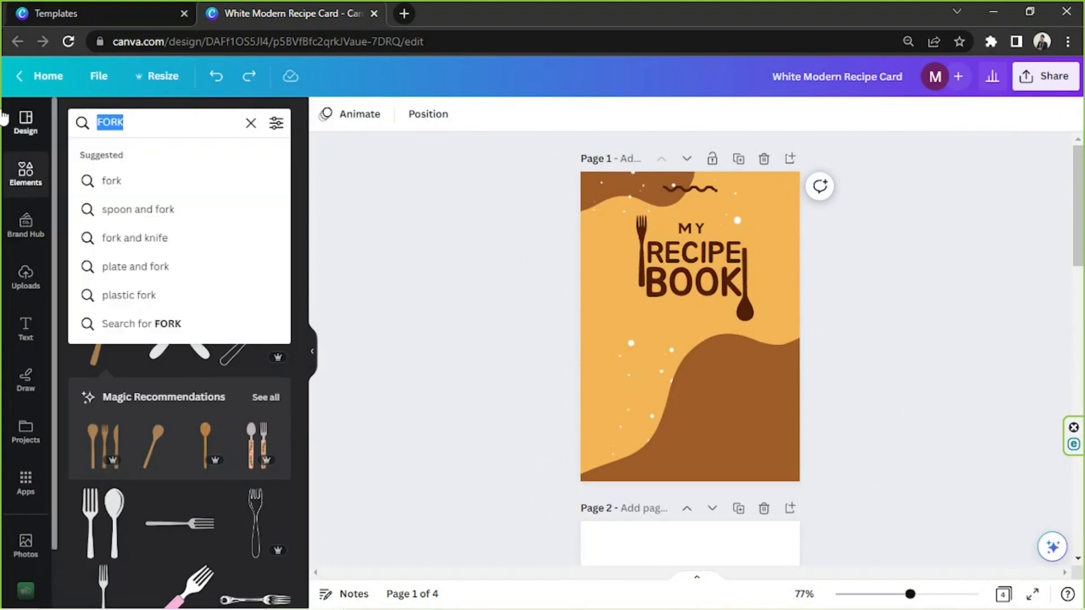
pyautogui.write('GRID')
pyautogui.press('Return')
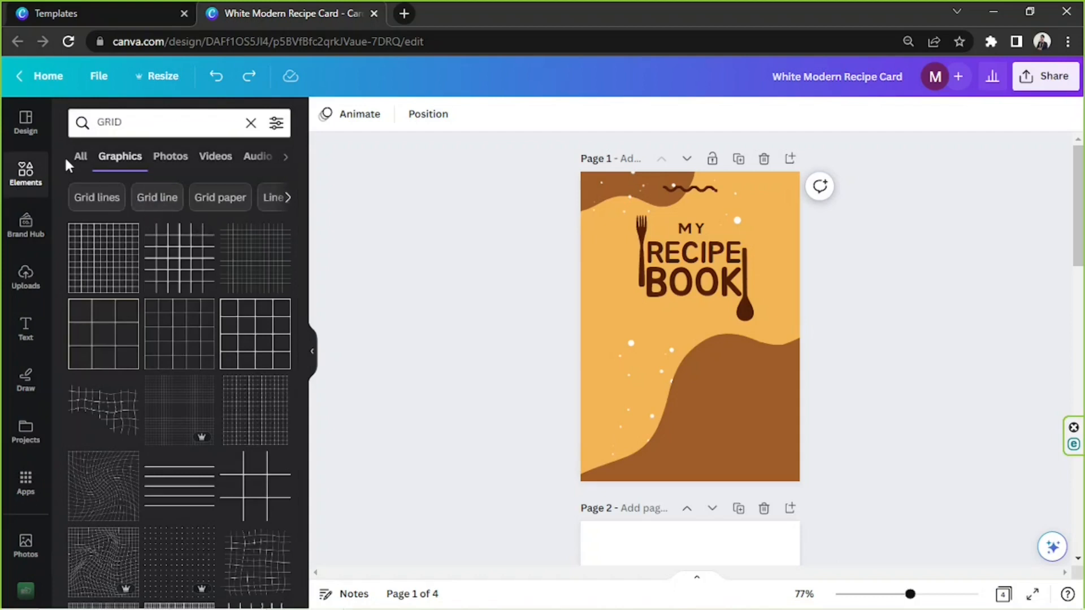
pyautogui.click(82, 160)
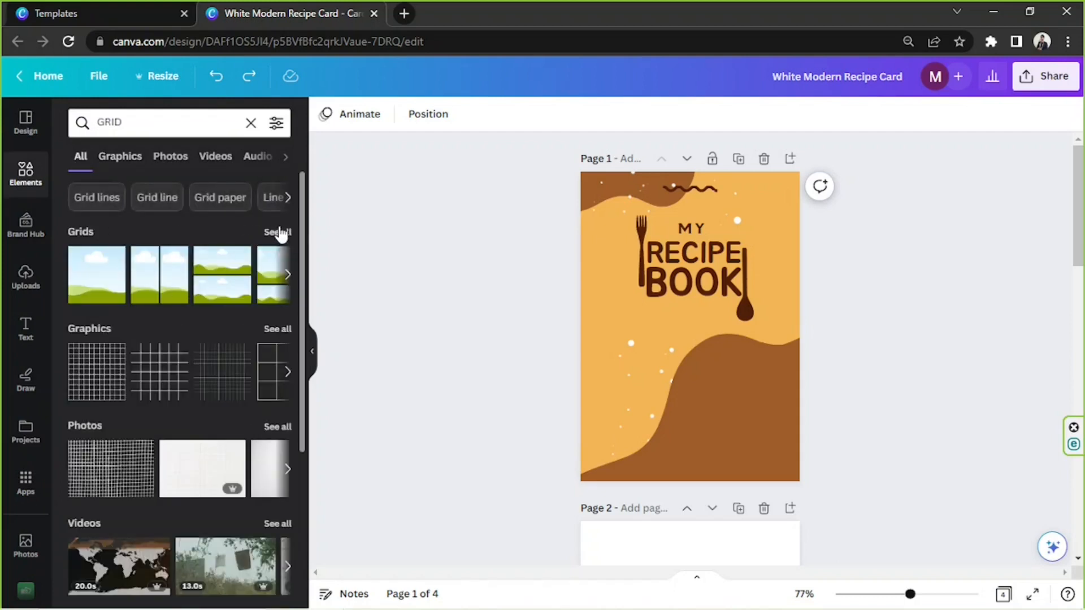
pyautogui.click(276, 235)
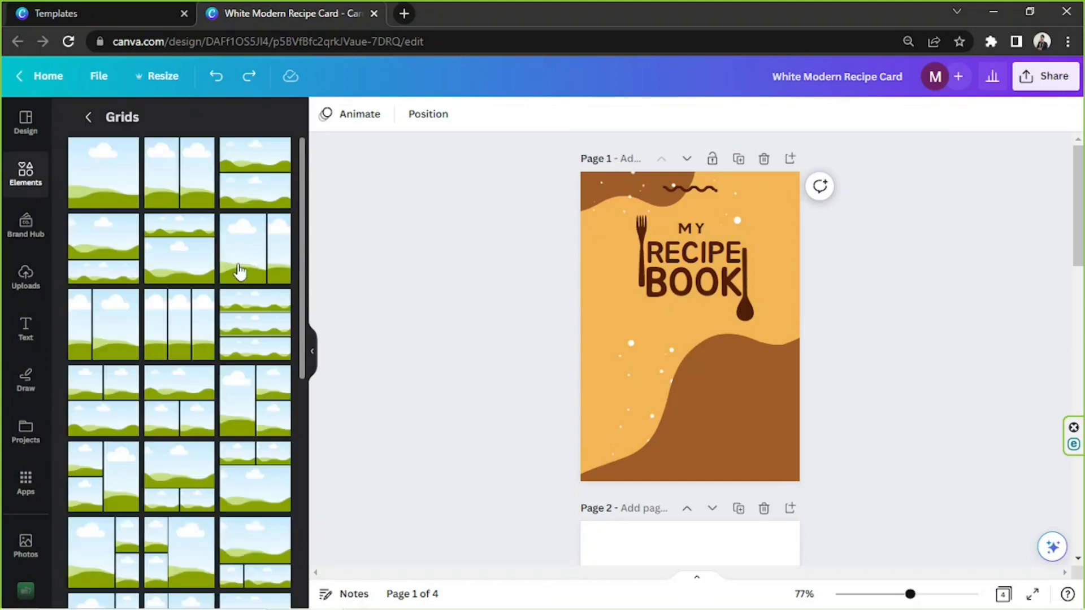
# Add the three-cell grid with two stacked cells beside one tall right-hand cell to the cover on page 1.
pyautogui.scroll(-4, 166, 300)
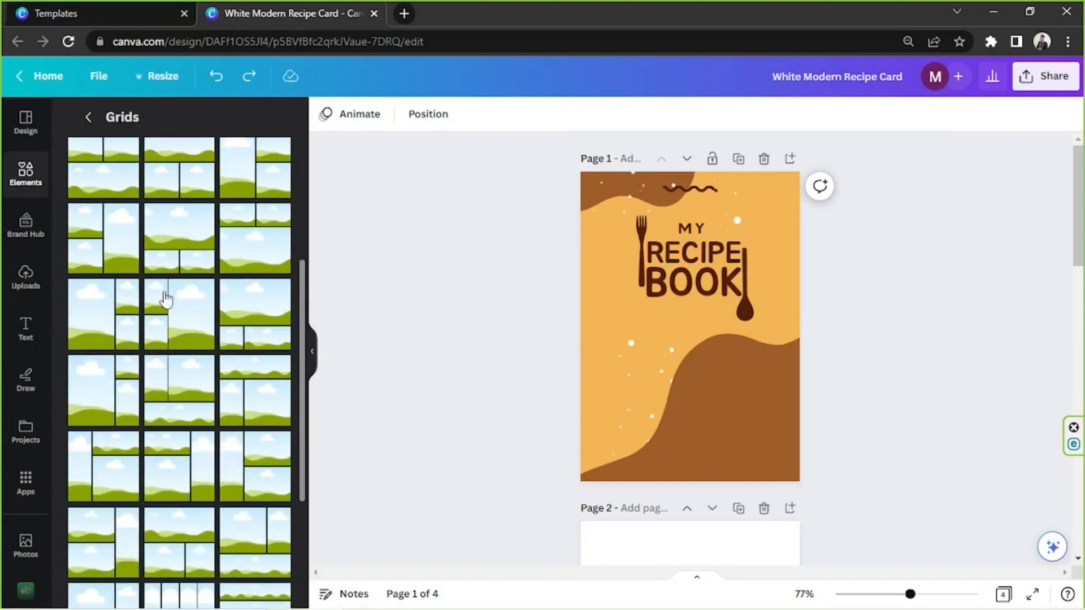
pyautogui.scroll(-2, 487, 377)
pyautogui.scroll(-3, 100, 373)
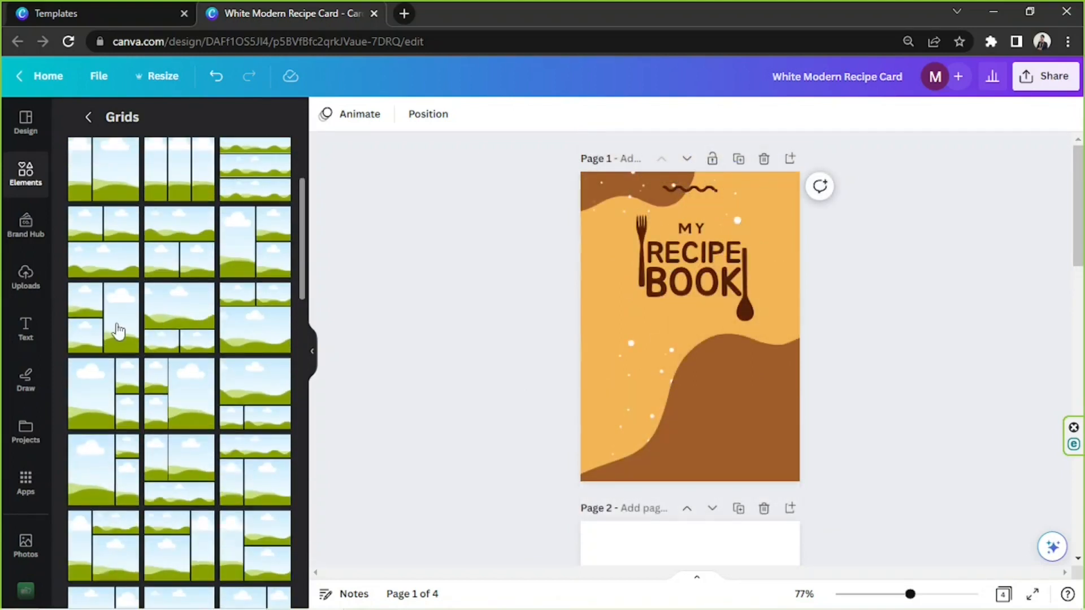
pyautogui.moveTo(119, 331); pyautogui.dragTo(738, 300)
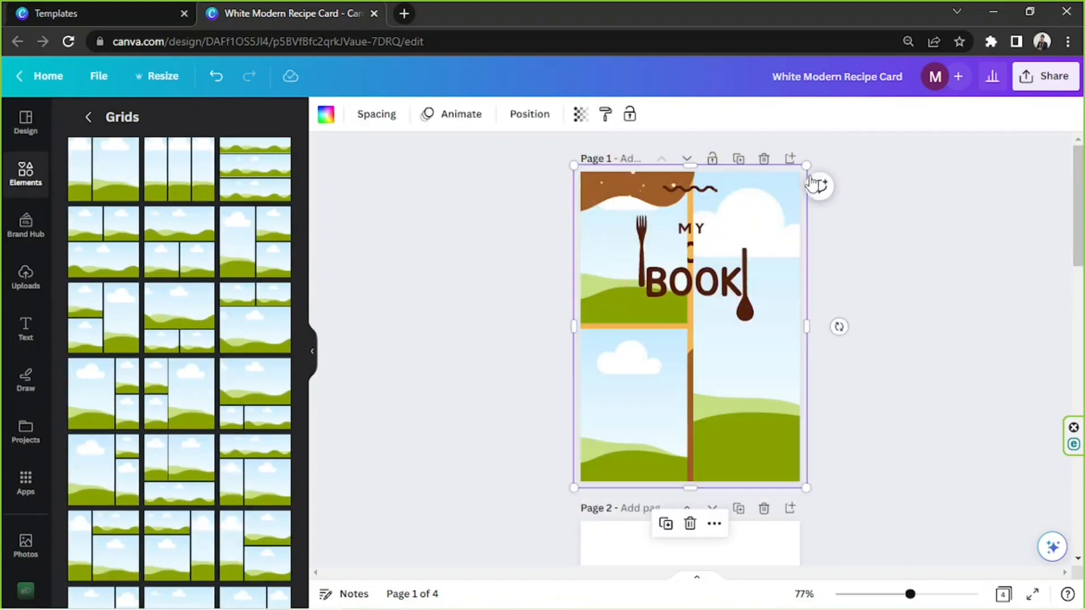
# Shrink the photo grid and center it below the cover title, clear of the spoon and the page edges.
pyautogui.moveTo(692, 166); pyautogui.dragTo(693, 296)
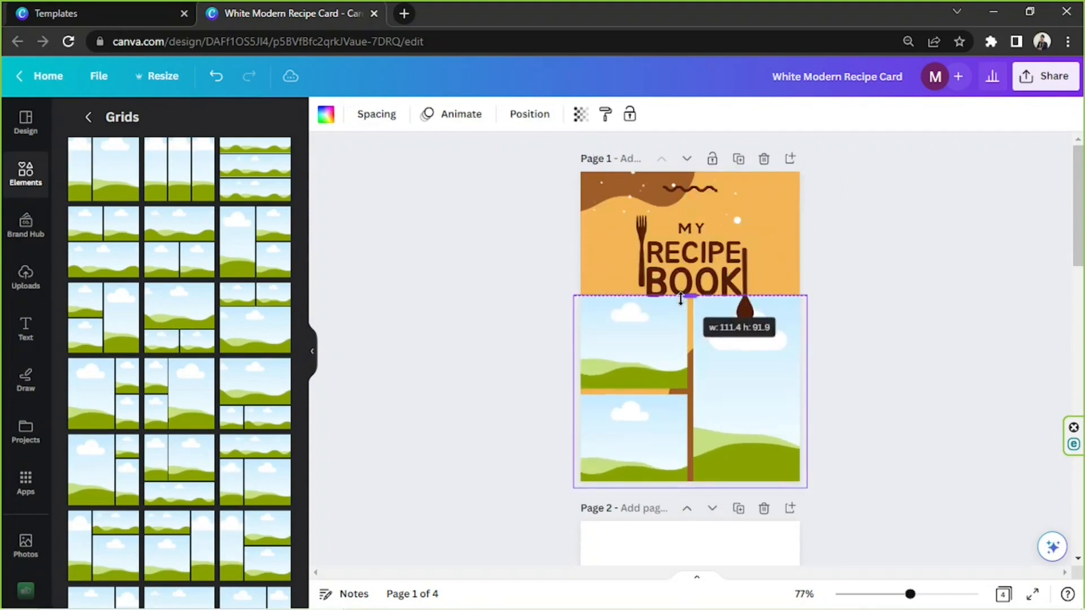
pyautogui.moveTo(807, 393); pyautogui.dragTo(786, 391)
pyautogui.moveTo(683, 301); pyautogui.dragTo(683, 339)
pyautogui.moveTo(686, 394); pyautogui.dragTo(691, 375)
pyautogui.moveTo(793, 462); pyautogui.dragTo(710, 429)
pyautogui.moveTo(661, 388); pyautogui.dragTo(706, 408)
pyautogui.click(905, 366)
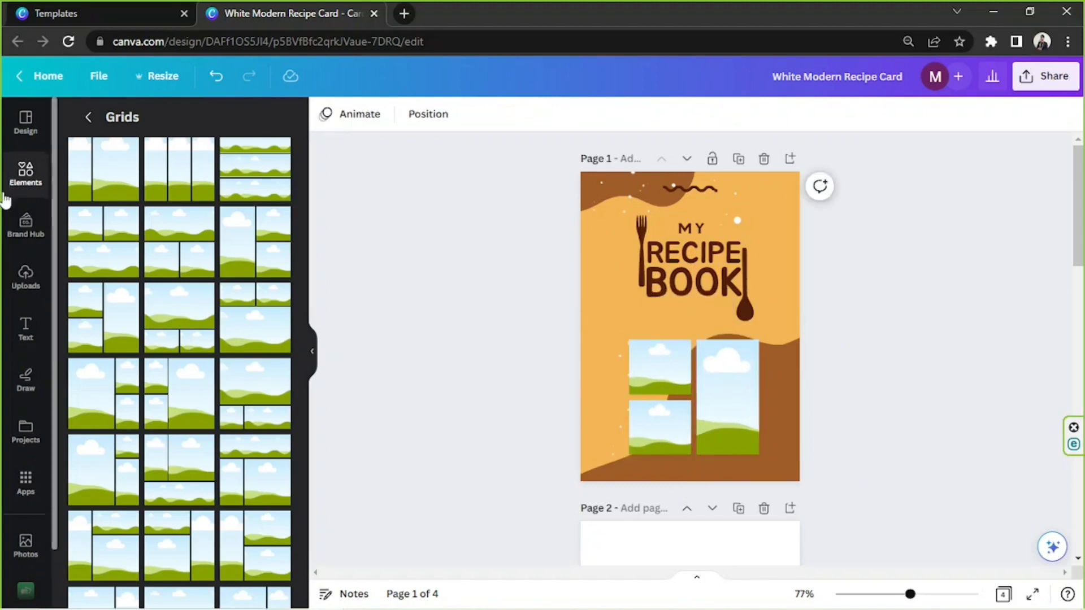
# Fill the grid's upper-left and tall cells with salmon photos and the lower-left cell with a photo from a "lemon garlic CHICKEN" search.
pyautogui.click(23, 175)
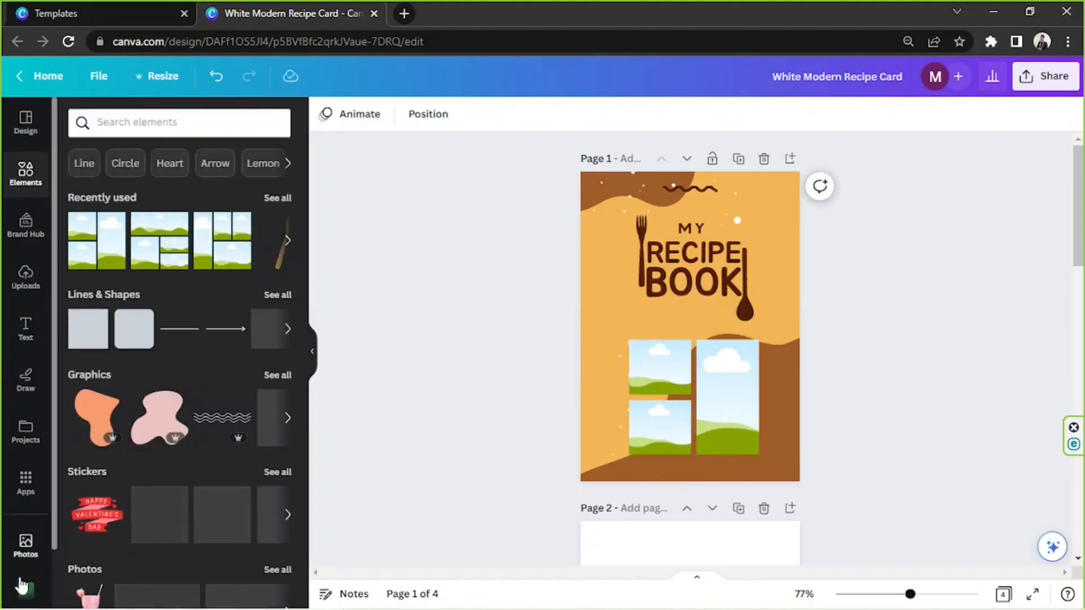
pyautogui.click(273, 198)
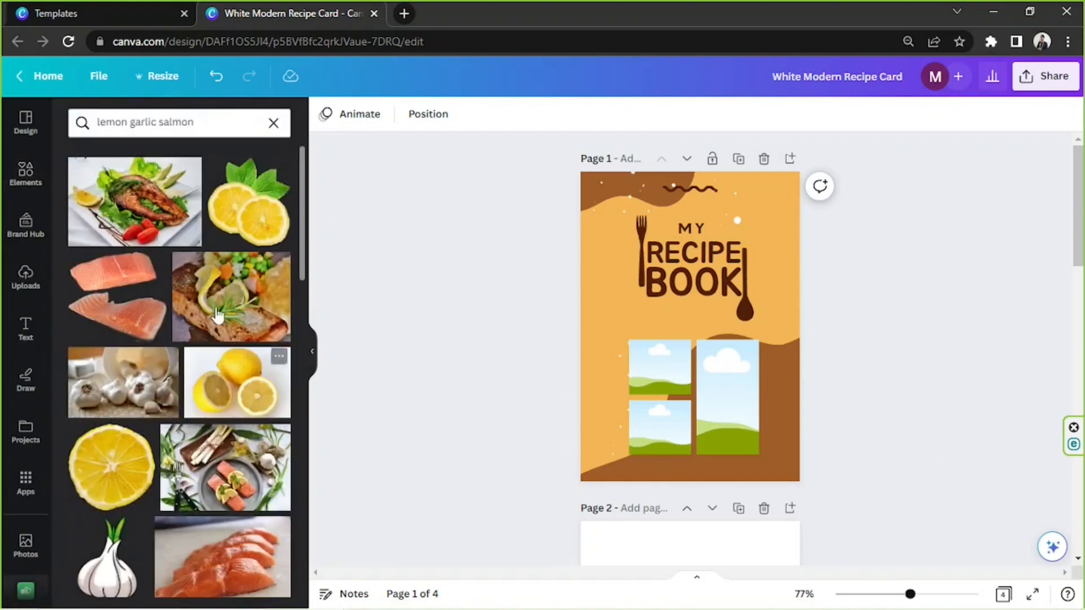
pyautogui.moveTo(126, 212); pyautogui.dragTo(650, 370)
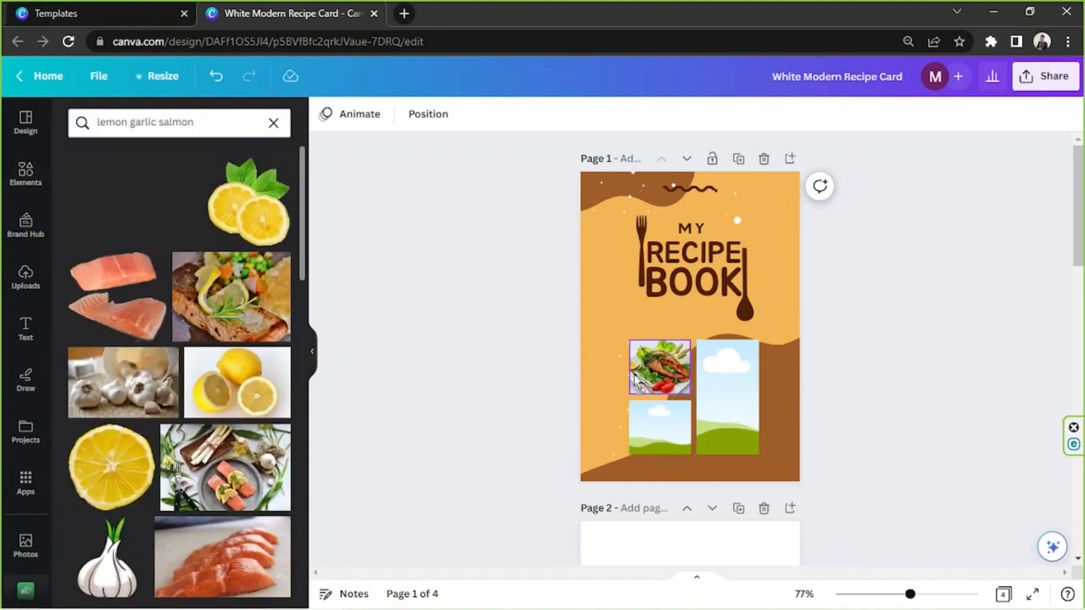
pyautogui.moveTo(229, 298); pyautogui.dragTo(710, 411)
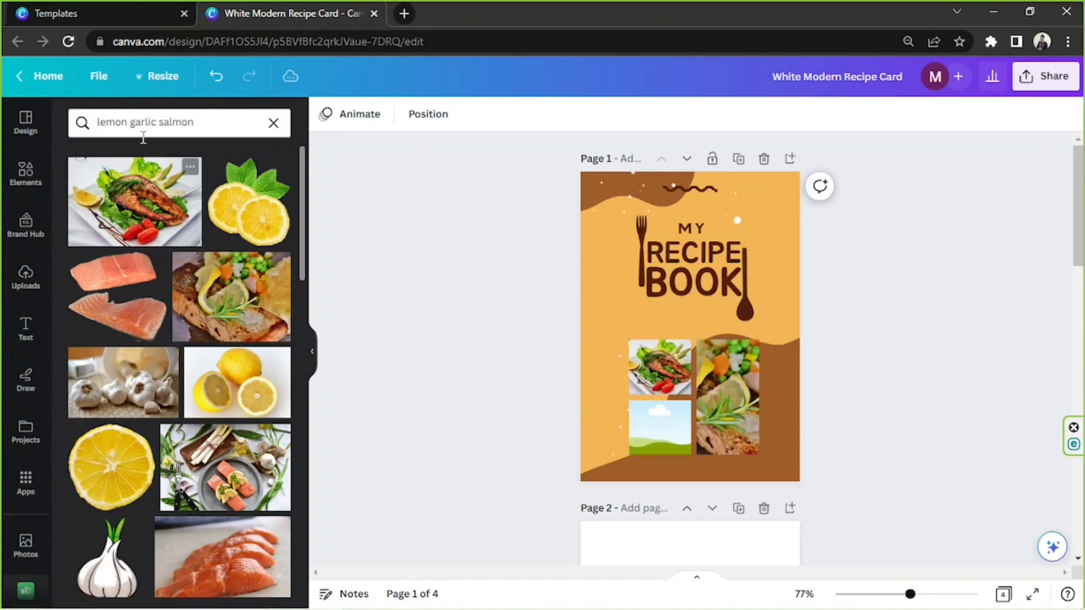
pyautogui.click(158, 128)
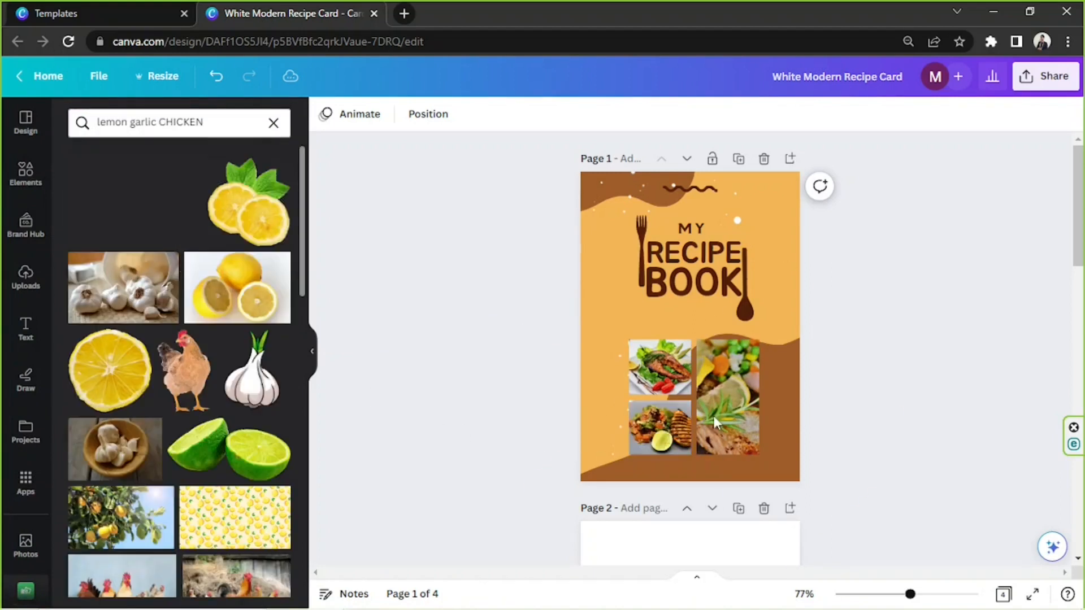
# Place a white rectangle about 65.8 mm wide behind the photo grid so it forms a thin frame.
pyautogui.click(640, 315)
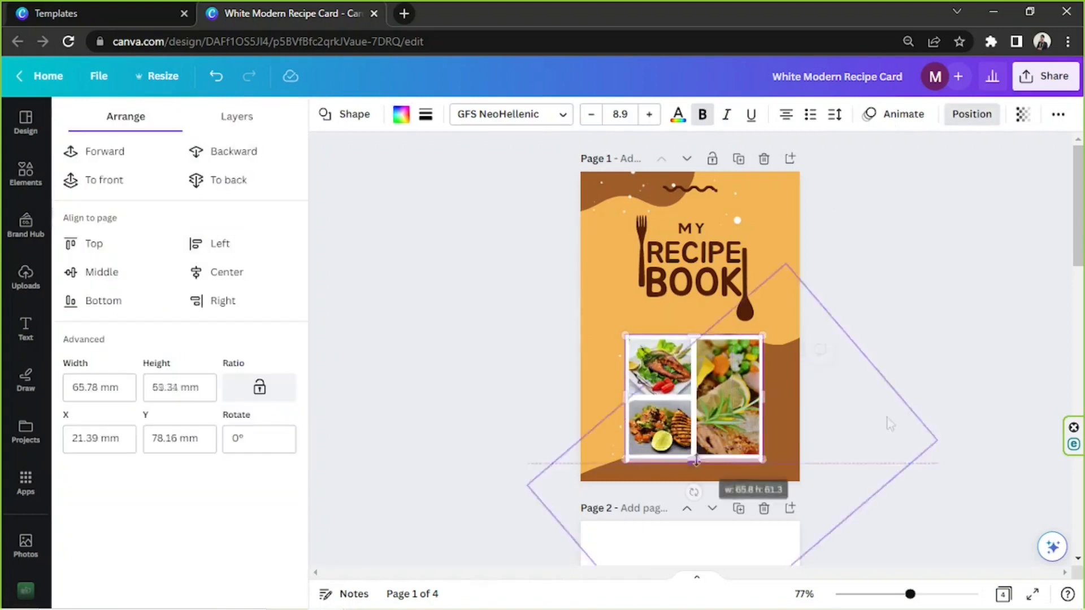
pyautogui.click(934, 402)
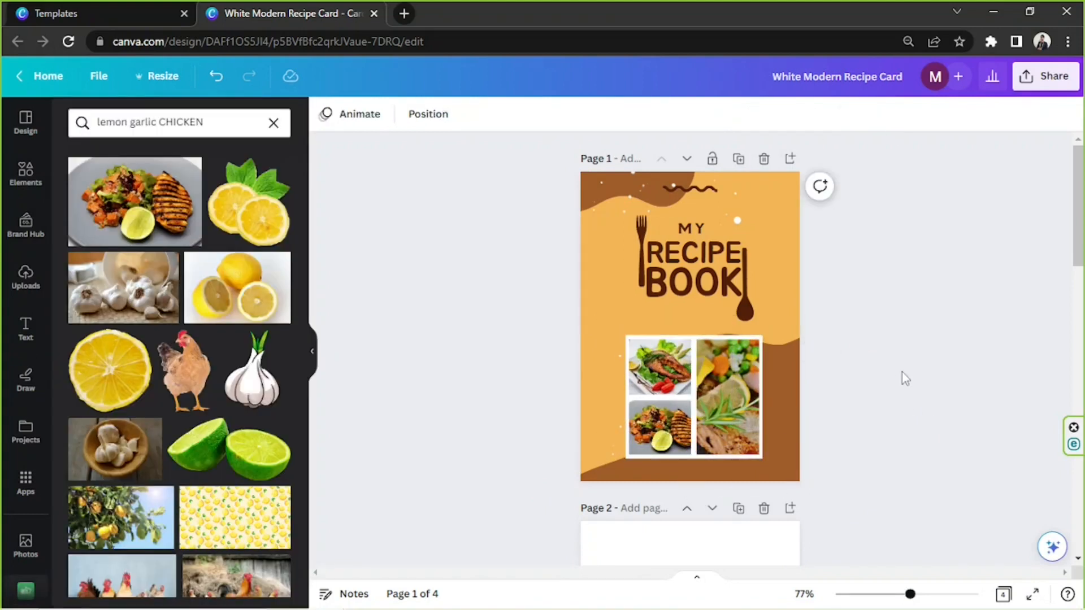
pyautogui.moveTo(876, 291); pyautogui.dragTo(625, 251)
pyautogui.click(555, 235)
pyautogui.hotkey('ctrl', 'z')
pyautogui.moveTo(535, 217); pyautogui.dragTo(711, 281)
pyautogui.click(709, 279)
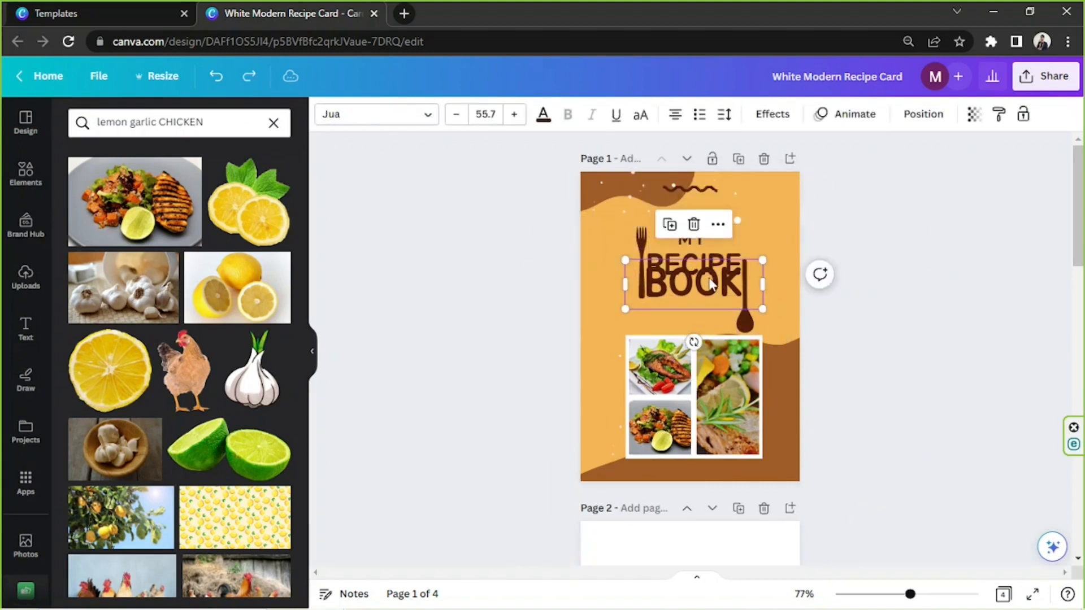
pyautogui.hotkey('ctrl', 'z')
# Select the cover title texts together with the fork and spoon and move them slightly down, closer to the photos.
pyautogui.moveTo(564, 239); pyautogui.dragTo(733, 266)
pyautogui.click(599, 251)
pyautogui.moveTo(600, 244); pyautogui.dragTo(734, 283)
pyautogui.click(608, 233)
pyautogui.moveTo(601, 231); pyautogui.dragTo(740, 317)
pyautogui.moveTo(592, 190); pyautogui.dragTo(597, 178)
pyautogui.moveTo(582, 232); pyautogui.dragTo(760, 313)
pyautogui.moveTo(714, 271); pyautogui.dragTo(710, 282)
# Enlarge the wavy line in the cover's upper-right corner and place matching wavy lines in its lower-left corner.
pyautogui.moveTo(657, 185)
pyautogui.mouseDown()
pyautogui.moveTo(650, 194)
pyautogui.moveTo(656, 185)
pyautogui.mouseUp()
pyautogui.moveTo(644, 189)
pyautogui.mouseDown()
pyautogui.moveTo(629, 214)
pyautogui.moveTo(772, 186)
pyautogui.mouseUp()
pyautogui.click(570, 115)
pyautogui.click(570, 115)
pyautogui.moveTo(759, 190)
pyautogui.mouseDown()
pyautogui.moveTo(727, 193)
pyautogui.moveTo(615, 467)
pyautogui.moveTo(574, 447)
pyautogui.mouseUp()
pyautogui.click(908, 368)
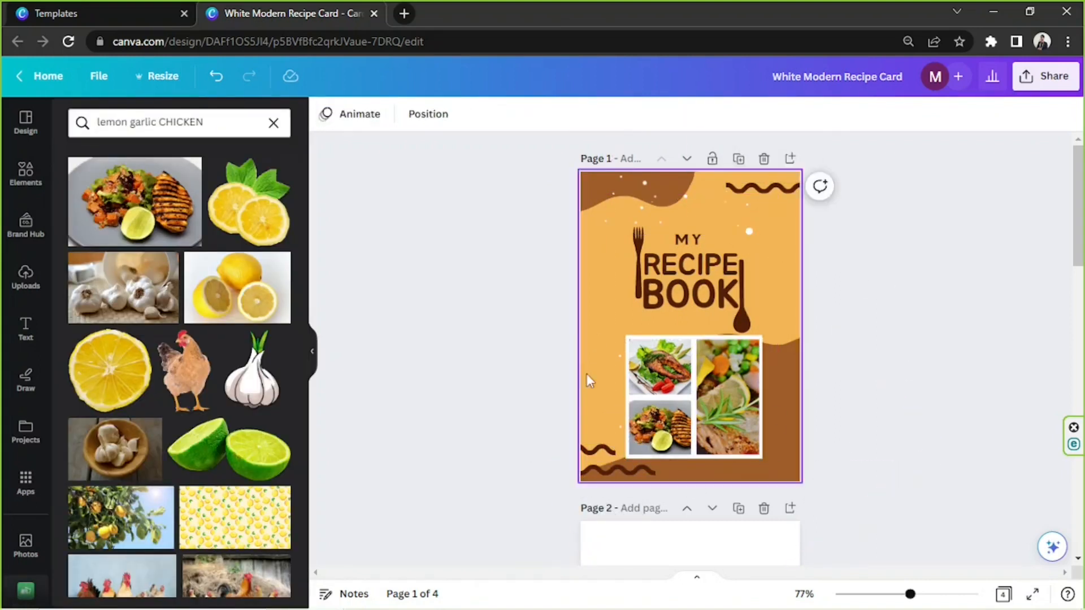
# Select the photo grid with its white frame, scale both down slightly and recenter them on the cover.
pyautogui.moveTo(588, 379); pyautogui.dragTo(630, 371)
pyautogui.click(667, 378)
pyautogui.click(830, 424)
pyautogui.moveTo(549, 345); pyautogui.dragTo(647, 368)
pyautogui.moveTo(761, 476); pyautogui.dragTo(738, 455)
pyautogui.moveTo(690, 403)
pyautogui.mouseDown()
pyautogui.moveTo(702, 419)
pyautogui.moveTo(708, 410)
pyautogui.mouseUp()
pyautogui.moveTo(622, 347); pyautogui.dragTo(601, 334)
pyautogui.moveTo(678, 396); pyautogui.dragTo(691, 409)
pyautogui.click(822, 362)
# Move the cover title with its utensils and the framed photo grid slightly up.
pyautogui.moveTo(686, 252); pyautogui.dragTo(686, 234)
pyautogui.moveTo(693, 404); pyautogui.dragTo(692, 387)
pyautogui.click(916, 312)
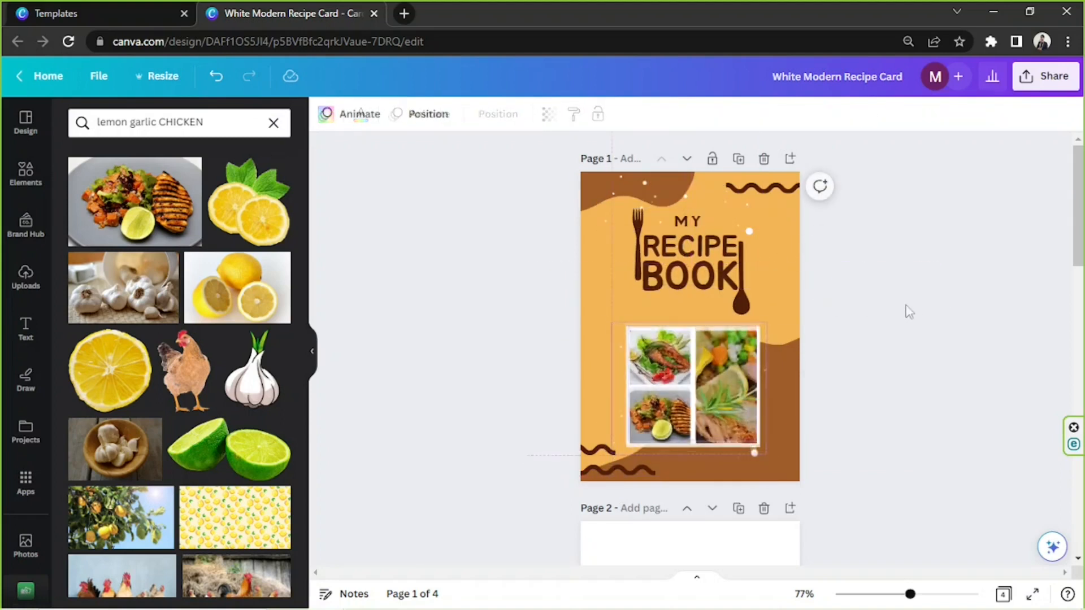
# Add a square shape to the blank page 2 and move it to the page's upper-left edge.
pyautogui.scroll(-3, 906, 313)
pyautogui.scroll(3, 847, 316)
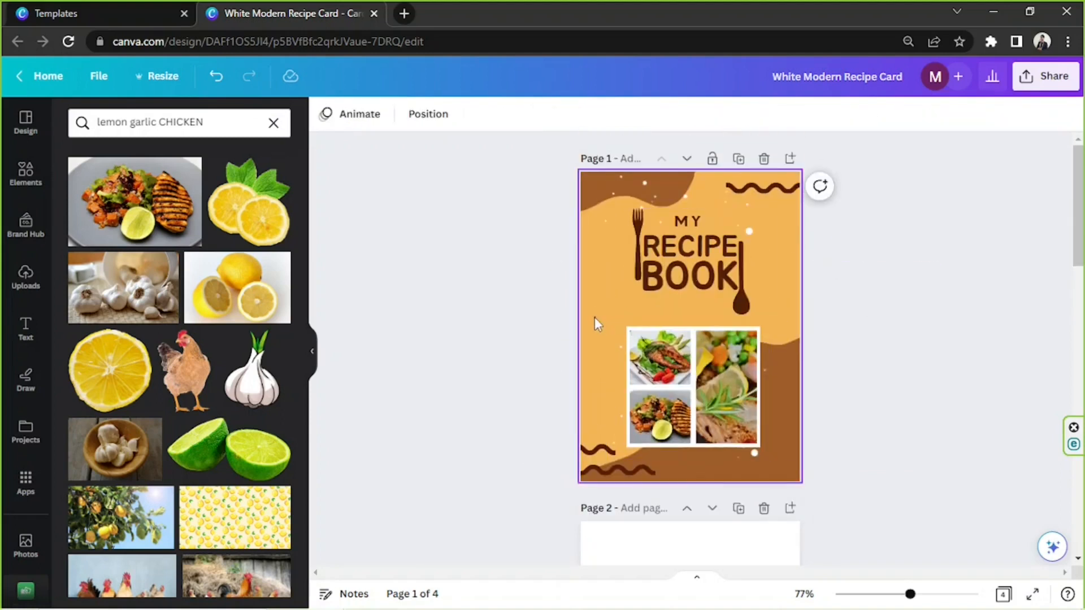
pyautogui.scroll(-10, 766, 286)
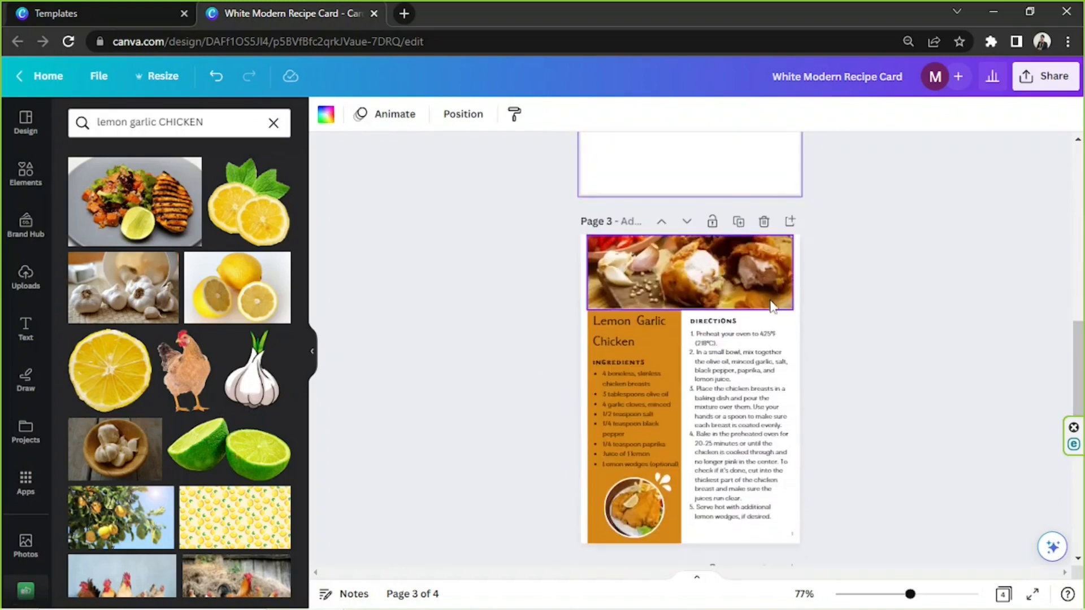
pyautogui.scroll(3, 772, 306)
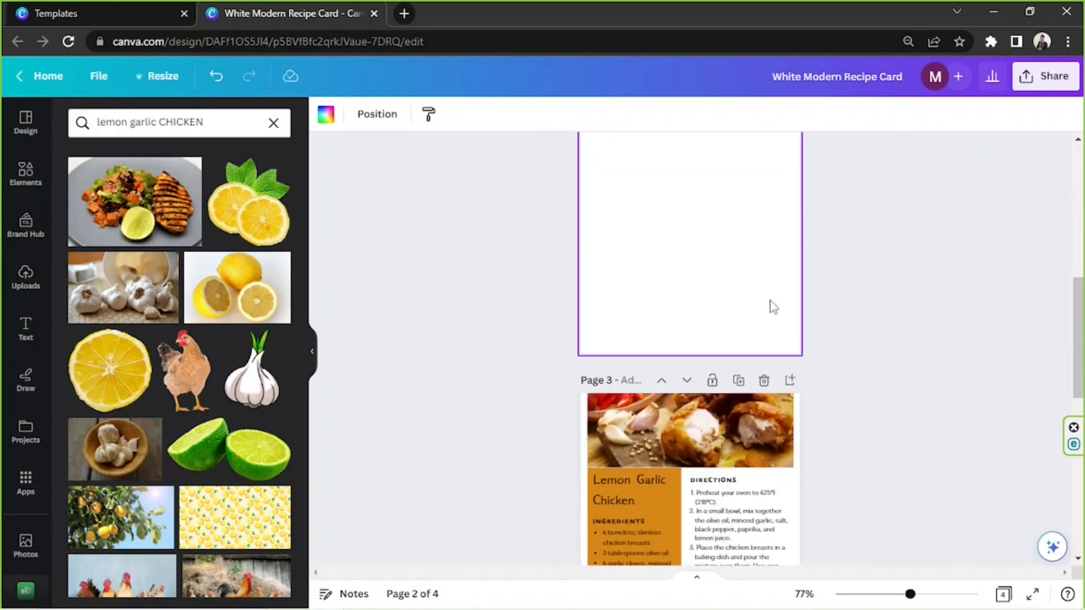
pyautogui.scroll(3, 773, 306)
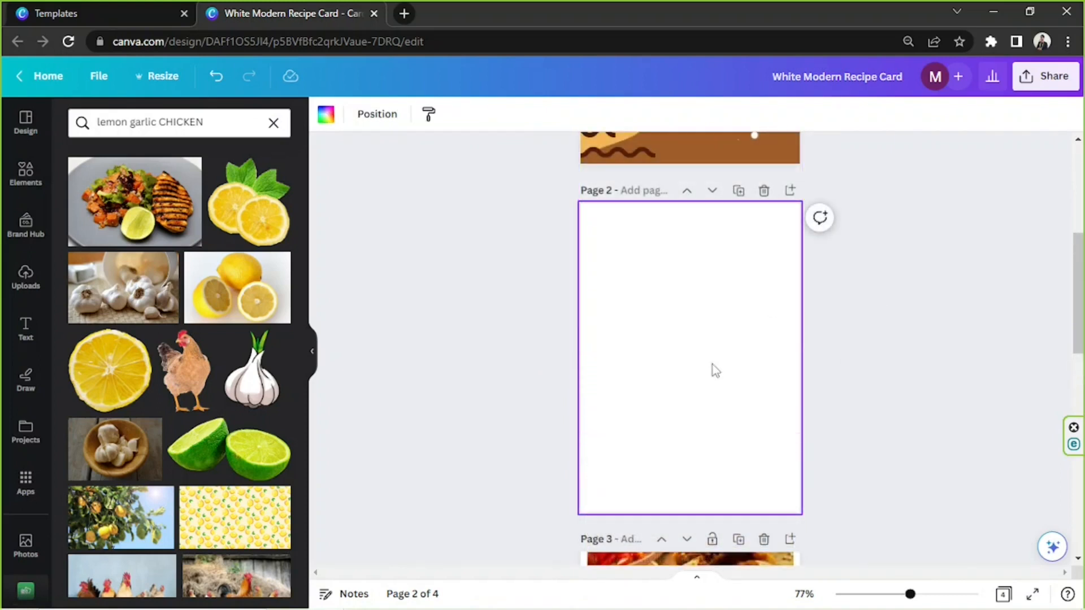
pyautogui.press('r')
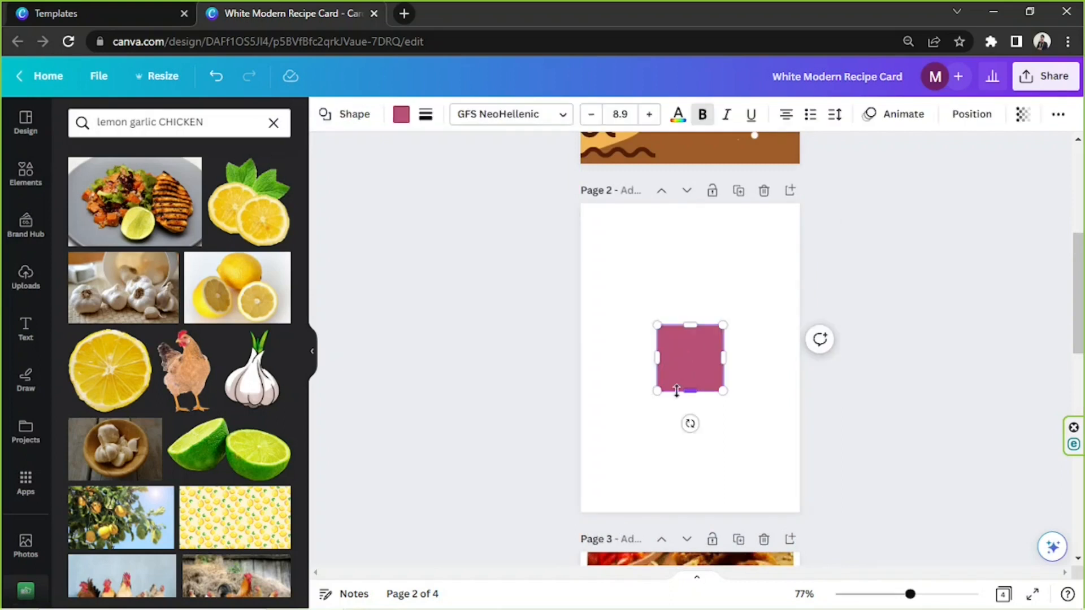
pyautogui.moveTo(678, 382); pyautogui.dragTo(582, 293)
# Recolor the square with the cover's medium brown document color and stretch it into a full-width header band atop page 2.
pyautogui.click(404, 118)
pyautogui.click(403, 119)
pyautogui.click(404, 118)
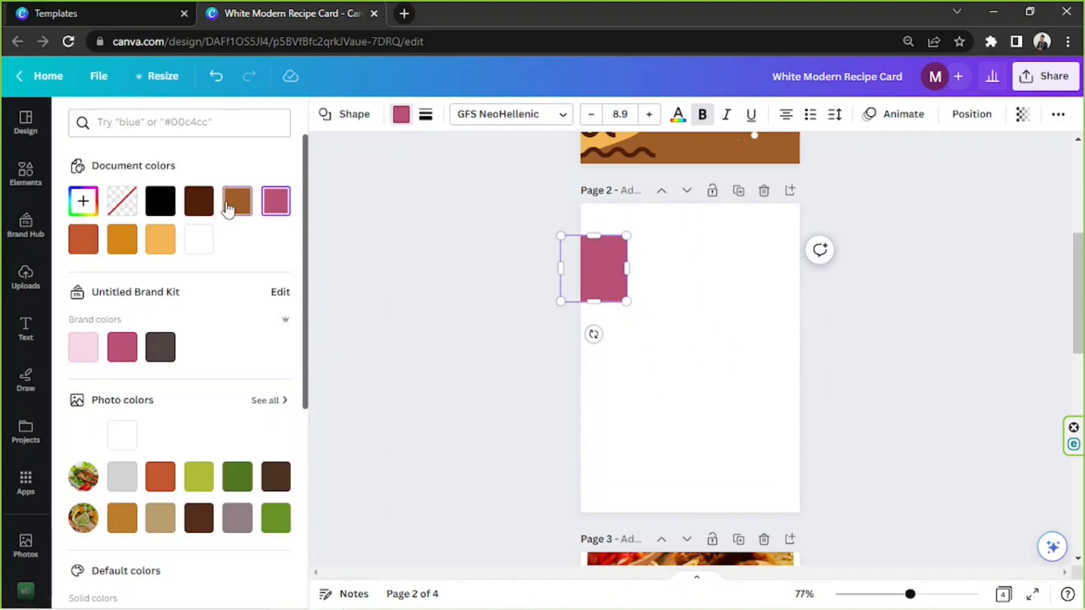
pyautogui.moveTo(626, 269); pyautogui.dragTo(832, 269)
pyautogui.moveTo(698, 293); pyautogui.dragTo(705, 230)
pyautogui.click(700, 346)
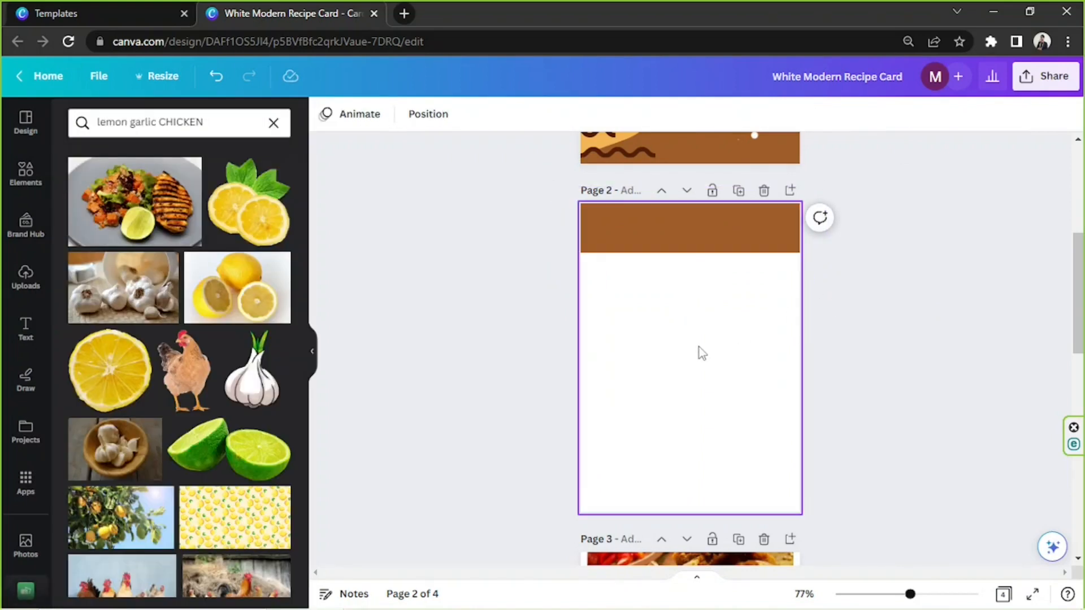
# Add the heading "TABLE OF CONTENTS" in bold at size 16.2 on page 2's brown header band.
pyautogui.press('t')
pyautogui.moveTo(703, 395); pyautogui.dragTo(689, 260)
pyautogui.moveTo(722, 228); pyautogui.dragTo(799, 252)
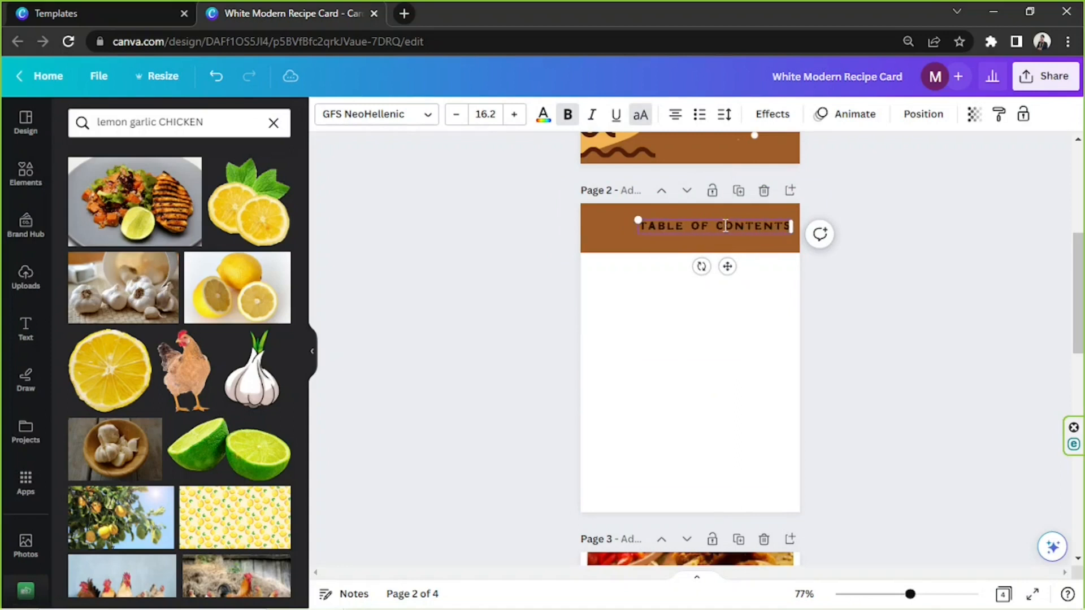
# Recolor the whole "TABLE OF CONTENTS" heading white and shift it slightly left within the band.
pyautogui.click(544, 116)
pyautogui.click(122, 243)
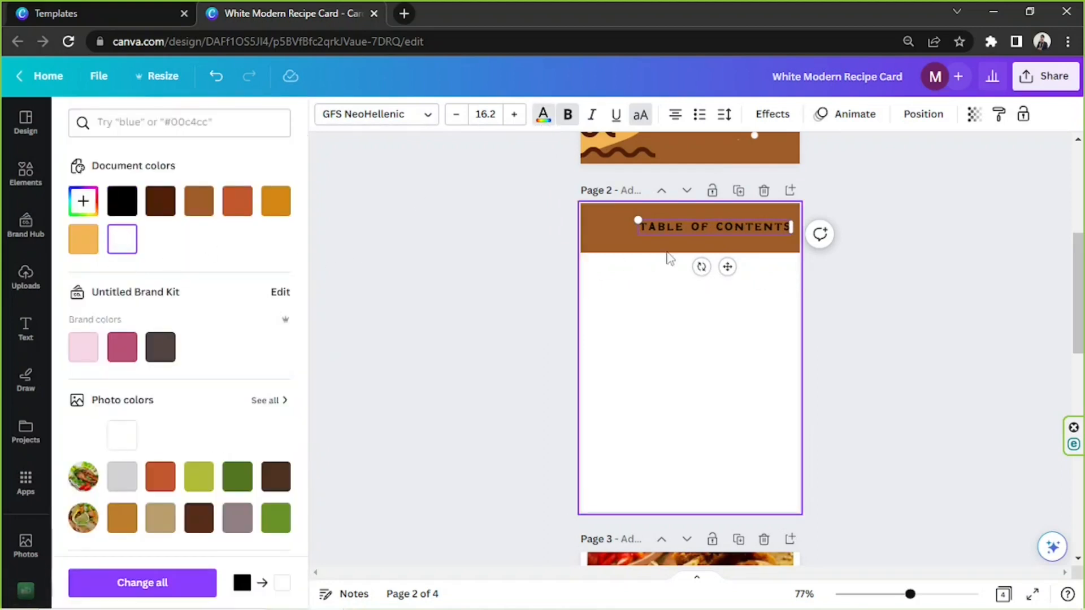
pyautogui.hotkey('ctrl', 'a')
pyautogui.click(126, 241)
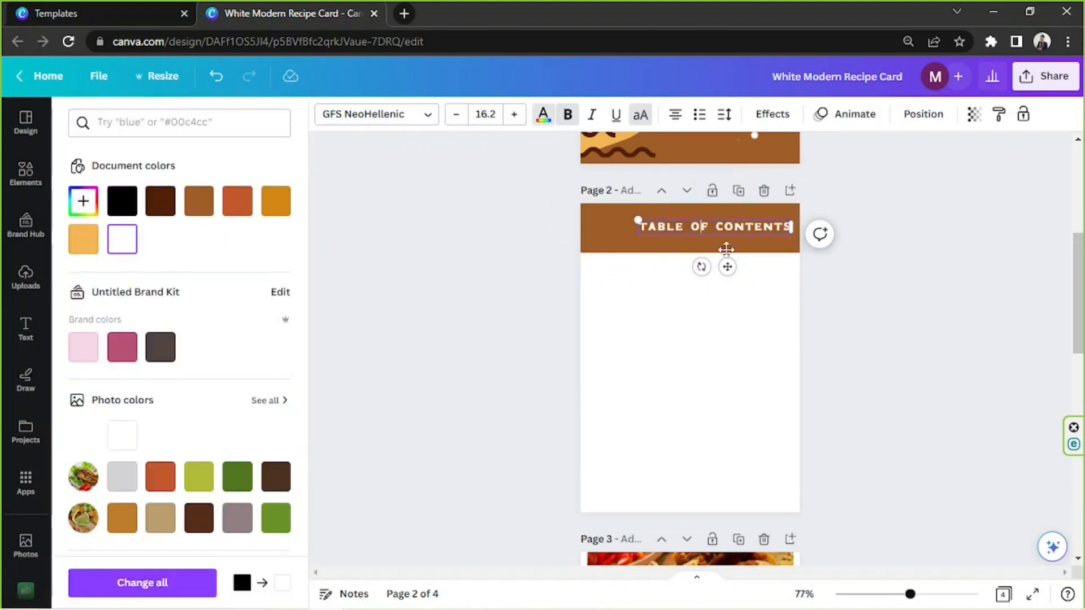
pyautogui.moveTo(728, 267); pyautogui.dragTo(715, 265)
pyautogui.scroll(-3, 716, 264)
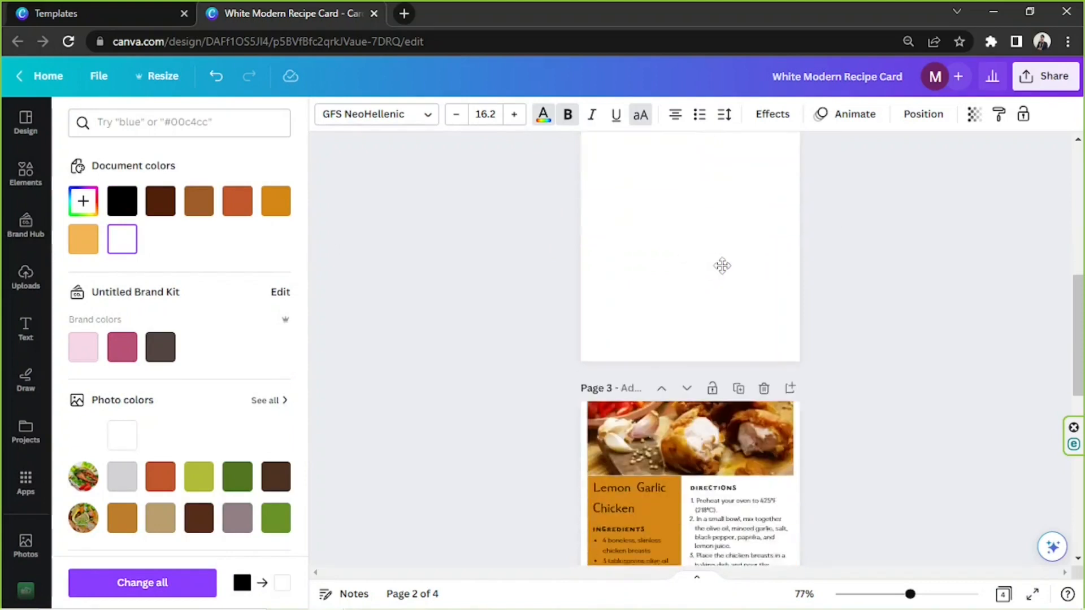
pyautogui.click(649, 490)
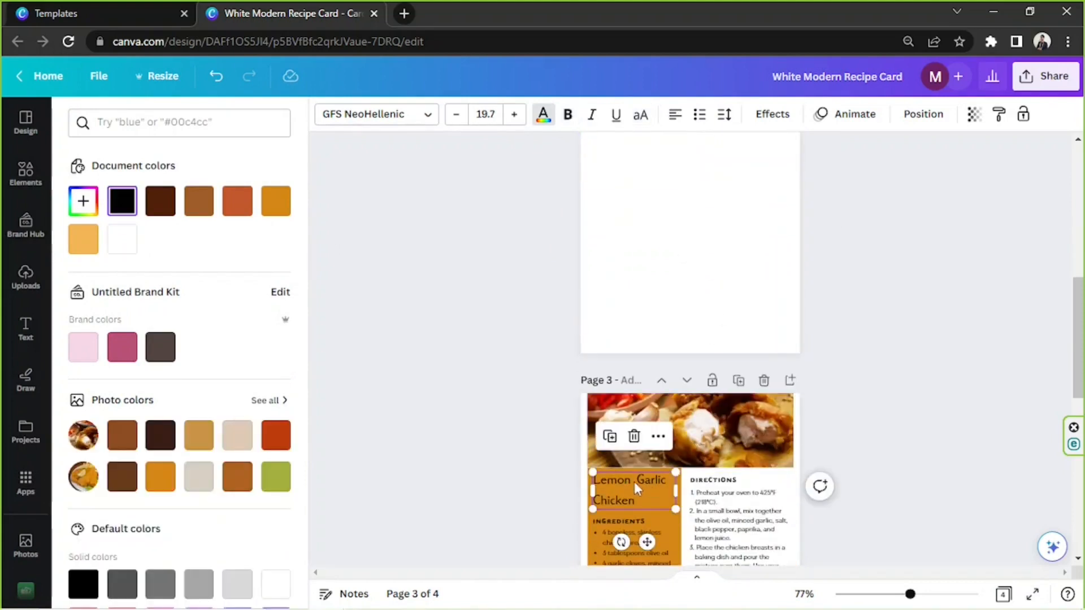
pyautogui.click(658, 444)
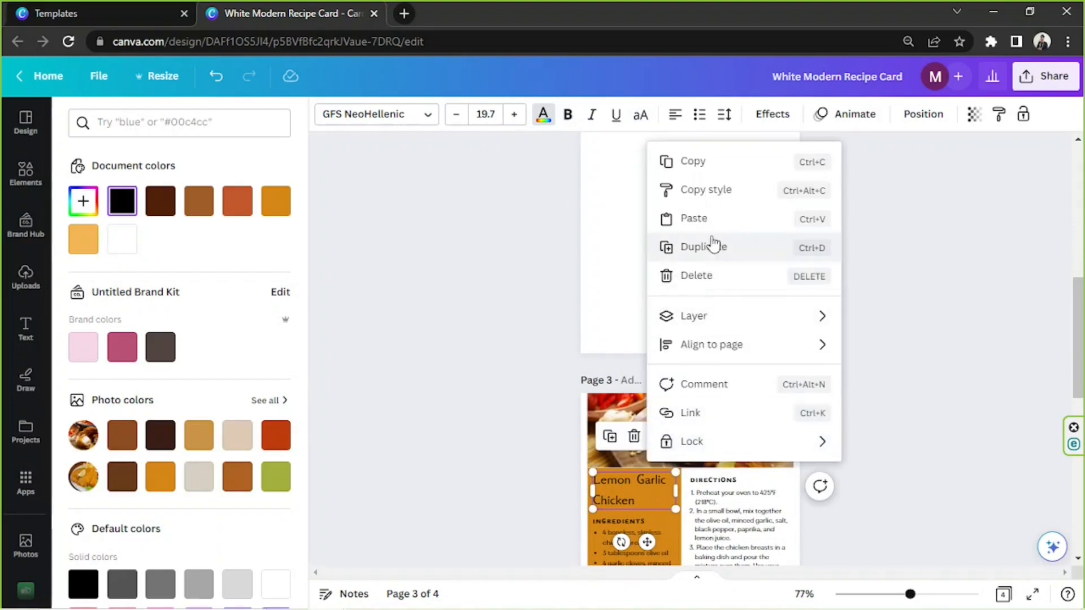
pyautogui.click(553, 308)
pyautogui.scroll(3, 626, 267)
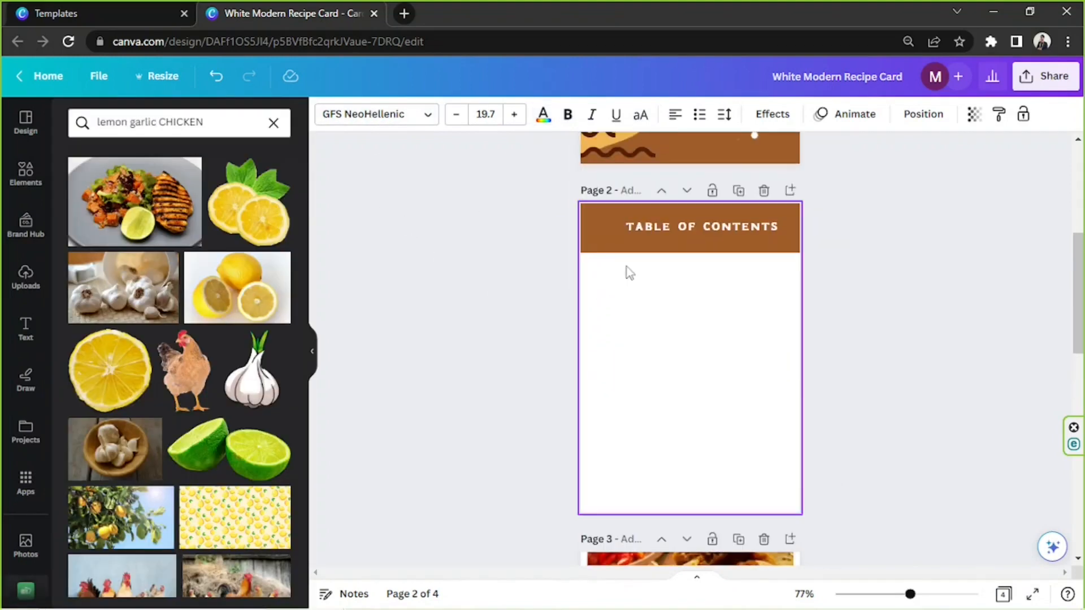
# Center the "TABLE OF CONTENTS" heading horizontally on the brown header band.
pyautogui.click(643, 229)
pyautogui.moveTo(717, 266); pyautogui.dragTo(691, 262)
pyautogui.click(966, 314)
pyautogui.scroll(-3, 962, 314)
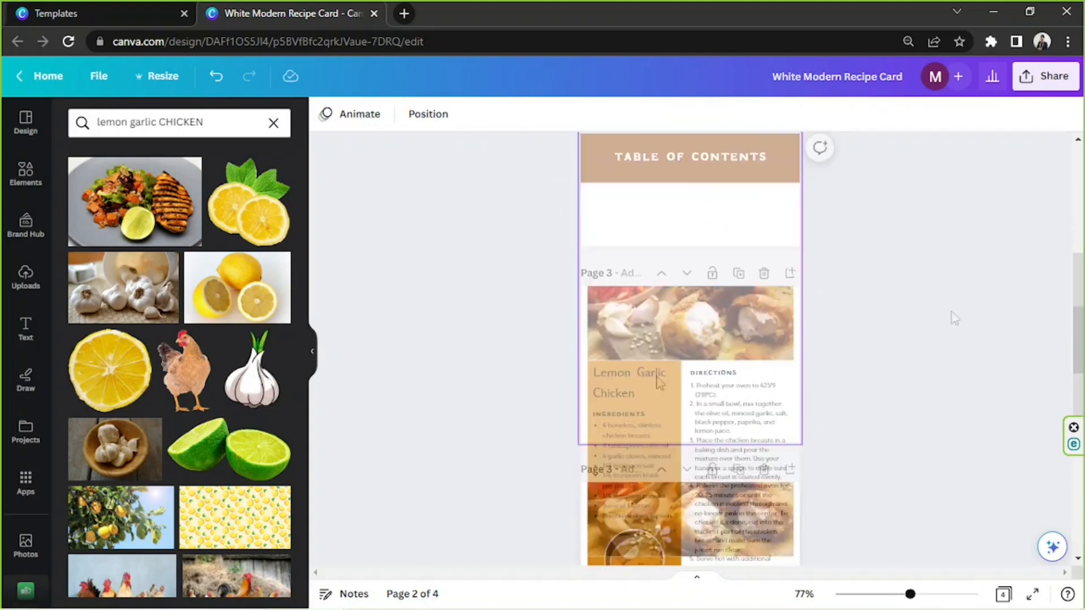
pyautogui.scroll(2, 662, 355)
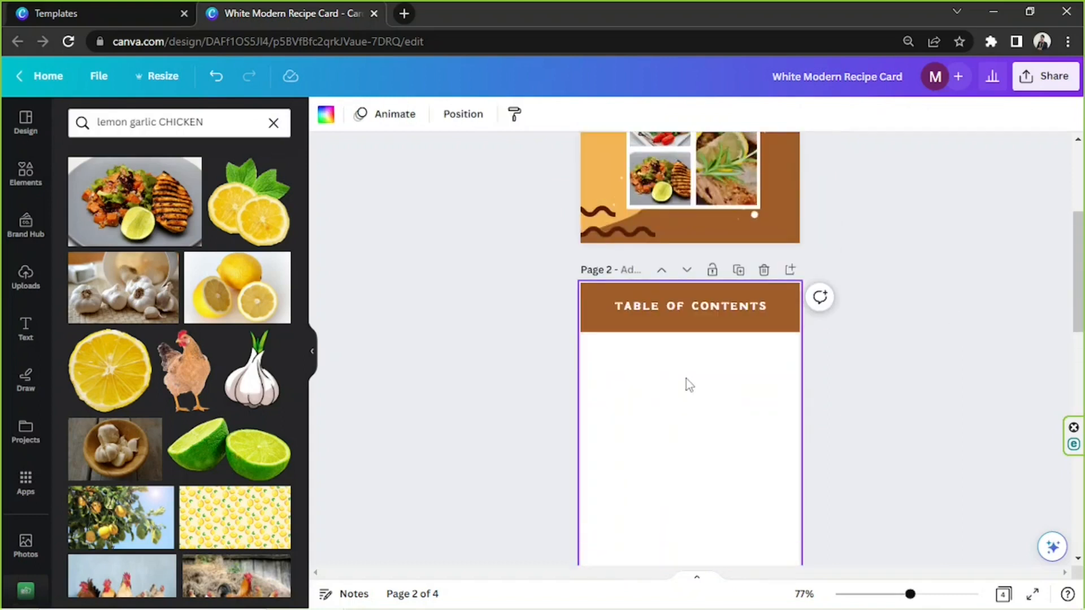
pyautogui.press('t')
pyautogui.moveTo(699, 380); pyautogui.dragTo(659, 314)
pyautogui.click(713, 329)
pyautogui.click(664, 285)
pyautogui.press('Delete')
pyautogui.click(537, 283)
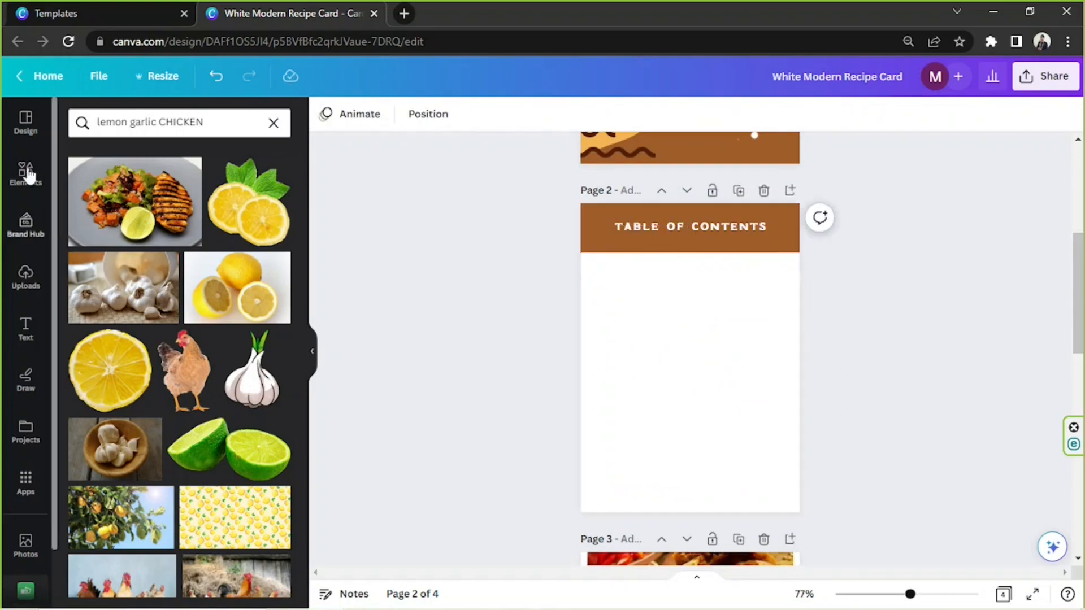
# Search the design templates for "table", check the results, and clear the search.
pyautogui.click(33, 127)
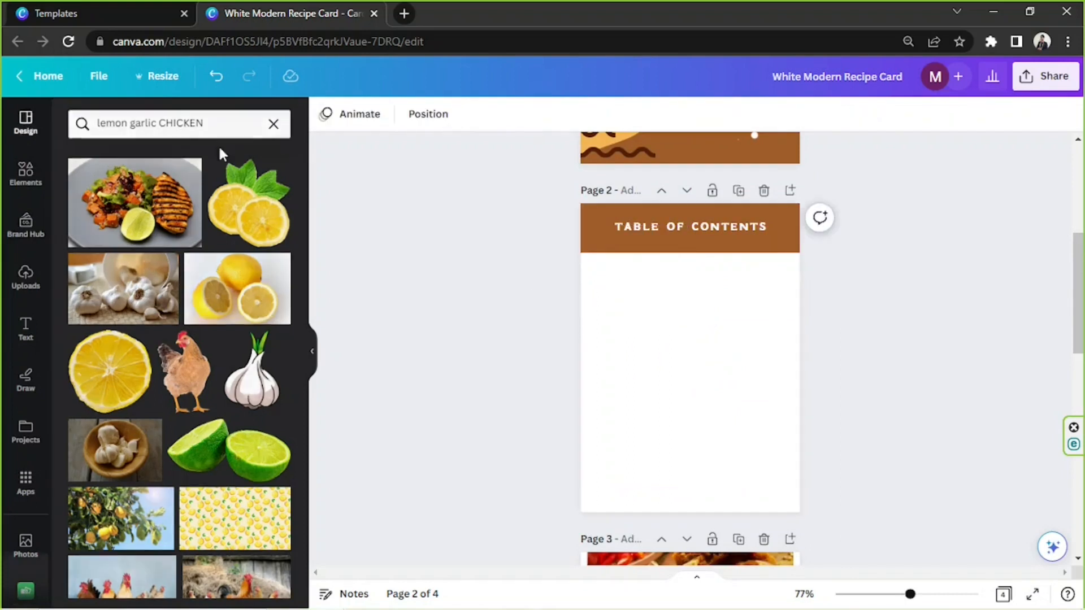
pyautogui.click(202, 122)
pyautogui.write('table')
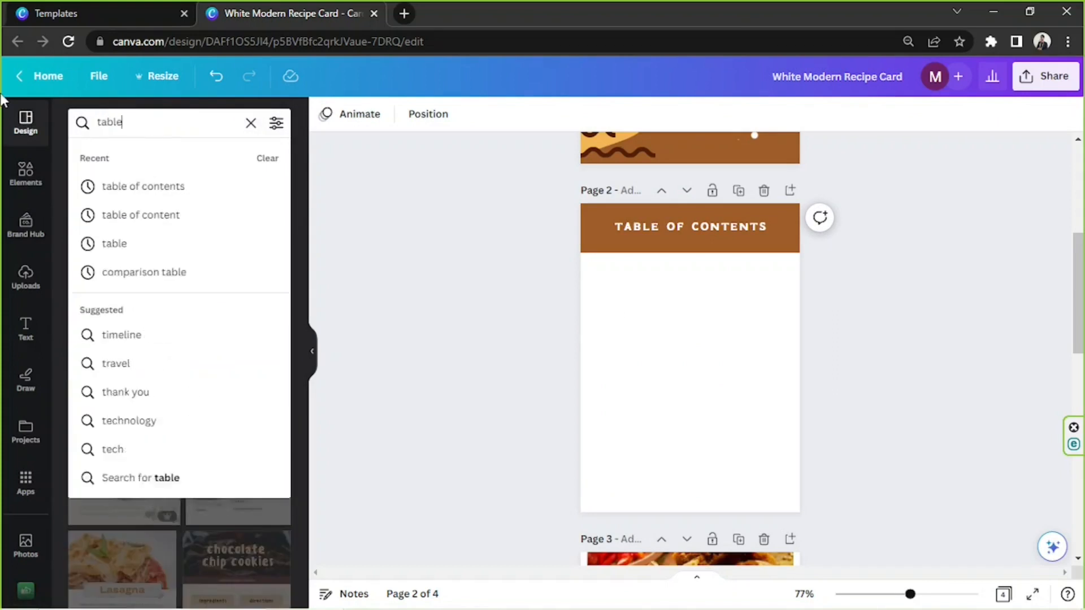
pyautogui.press('Return')
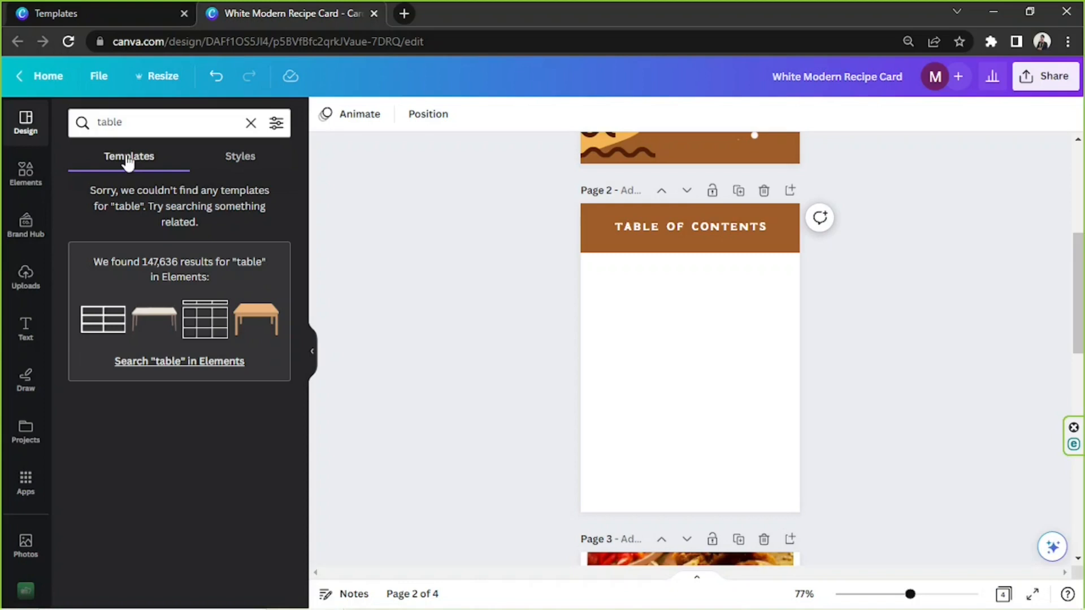
pyautogui.click(251, 123)
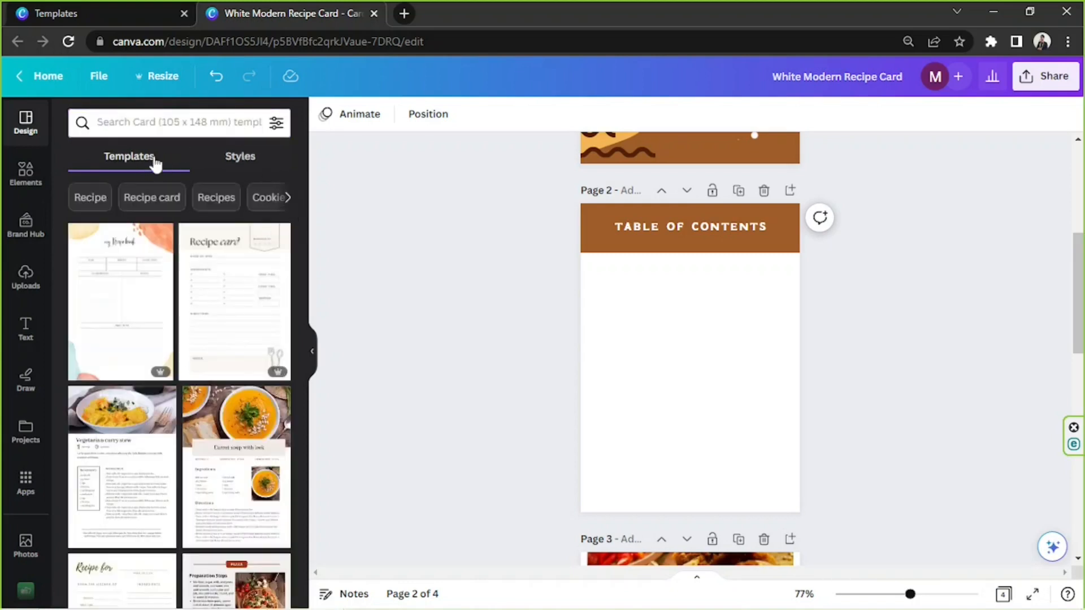
pyautogui.click(106, 123)
pyautogui.write('table')
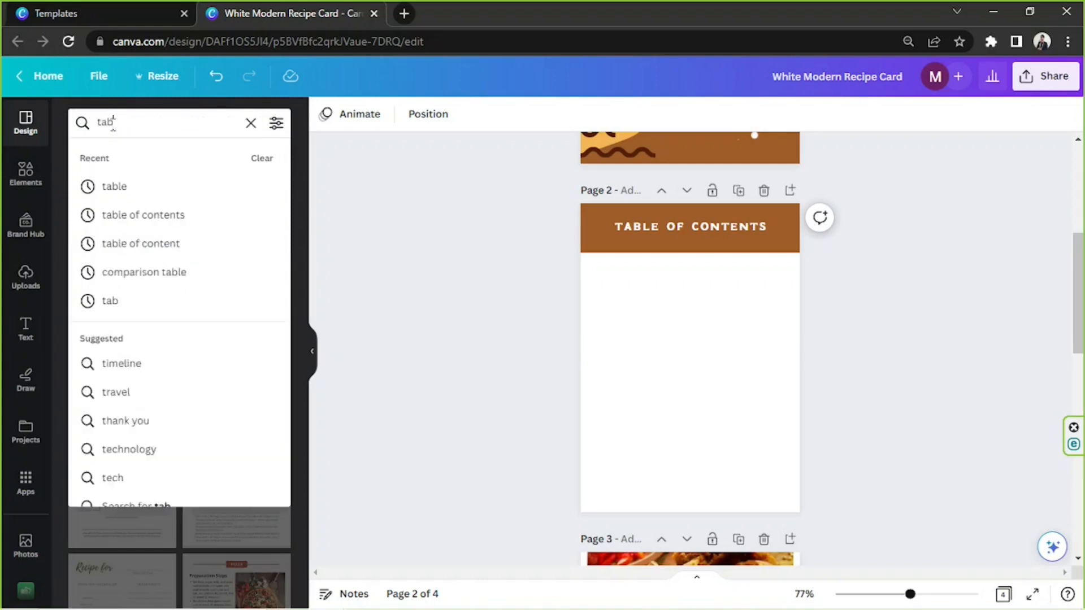
pyautogui.press('Return')
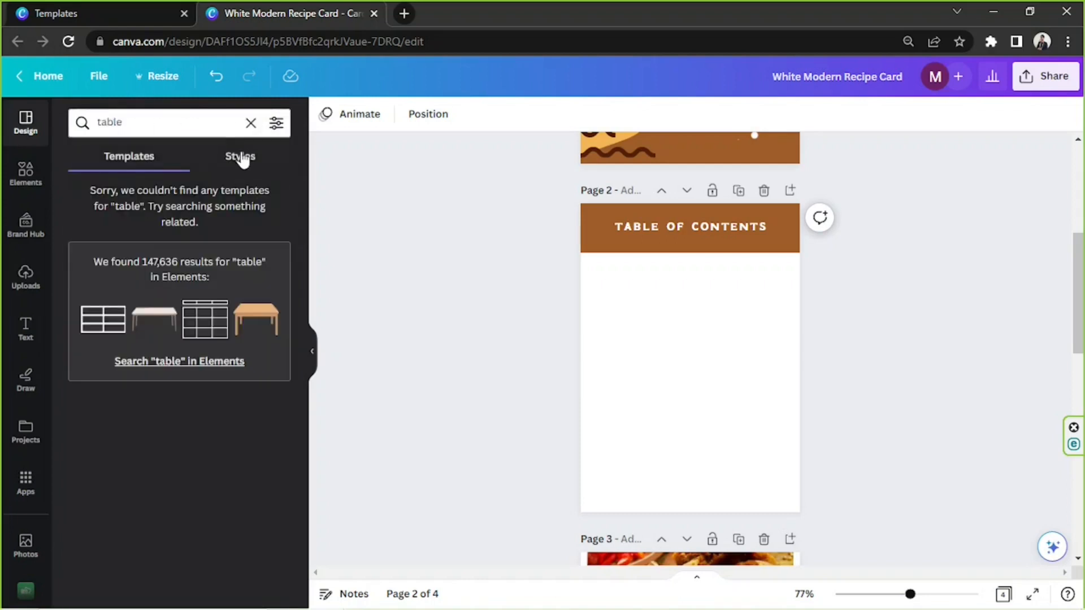
pyautogui.click(242, 159)
pyautogui.click(110, 164)
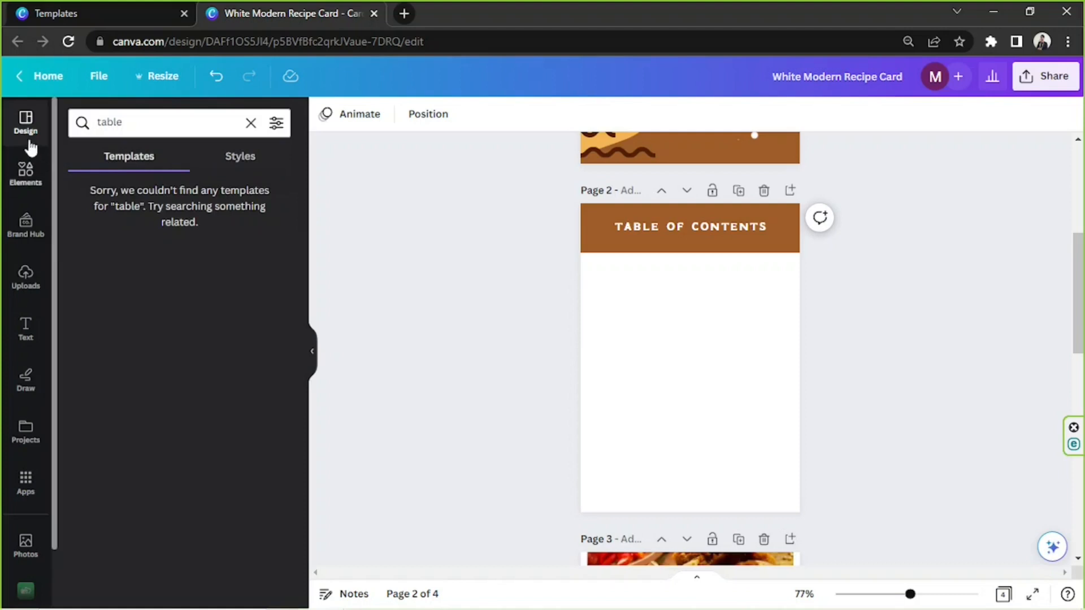
pyautogui.click(250, 122)
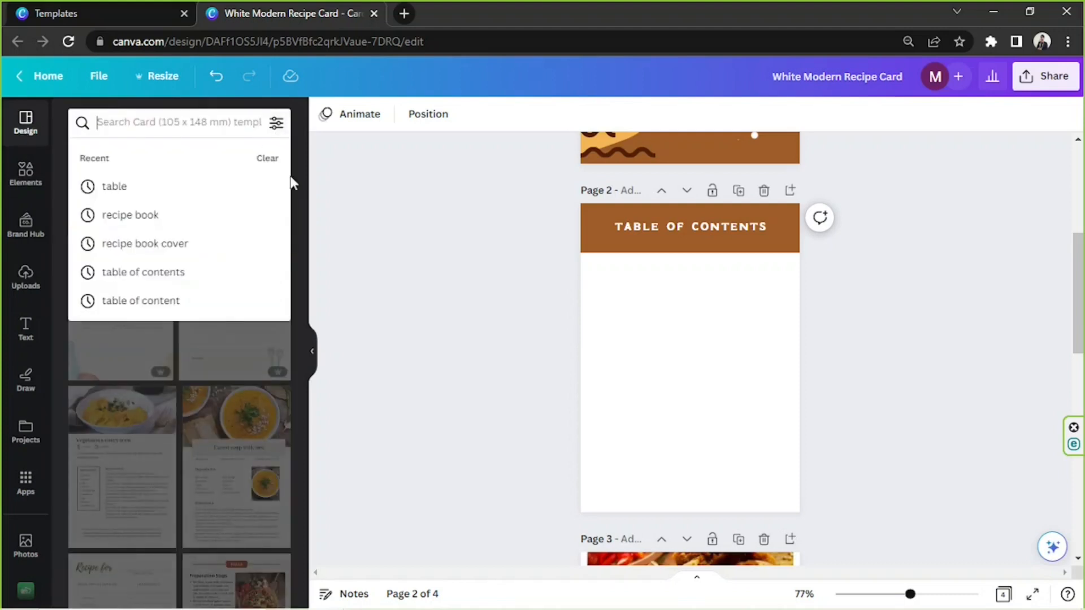
pyautogui.click(296, 196)
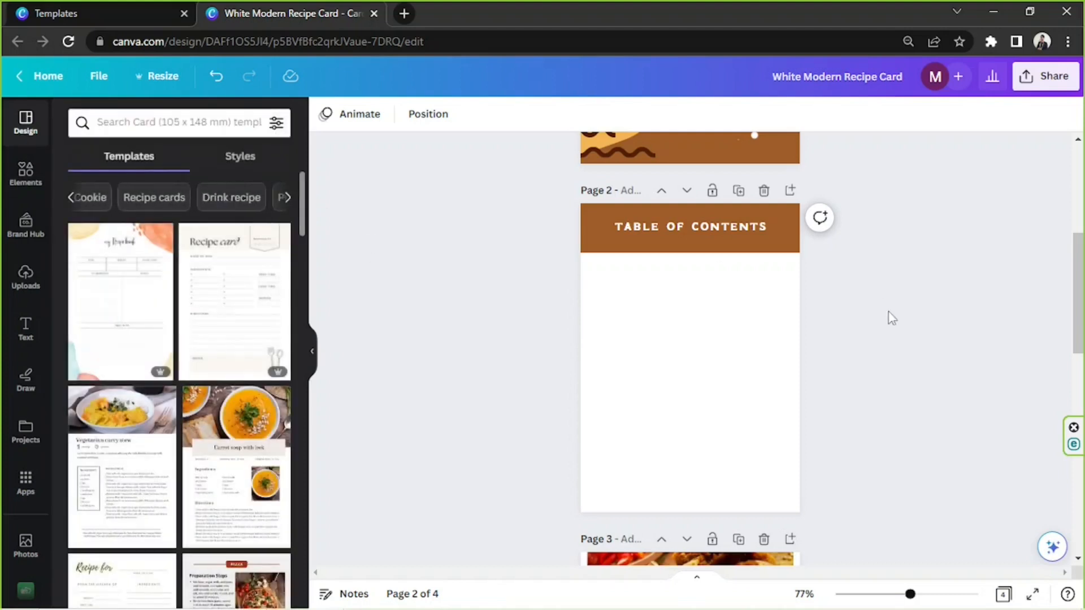
# Add a text box below page 2's header band, set in Garet with uppercase turned off.
pyautogui.click(681, 298)
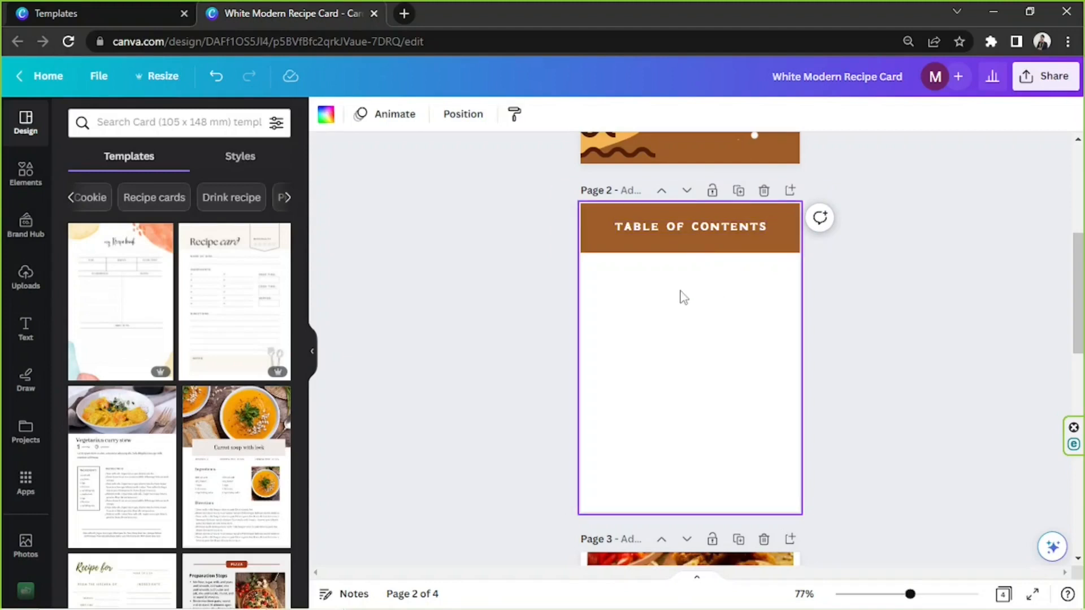
pyautogui.press('t')
pyautogui.scroll(-2, 642, 347)
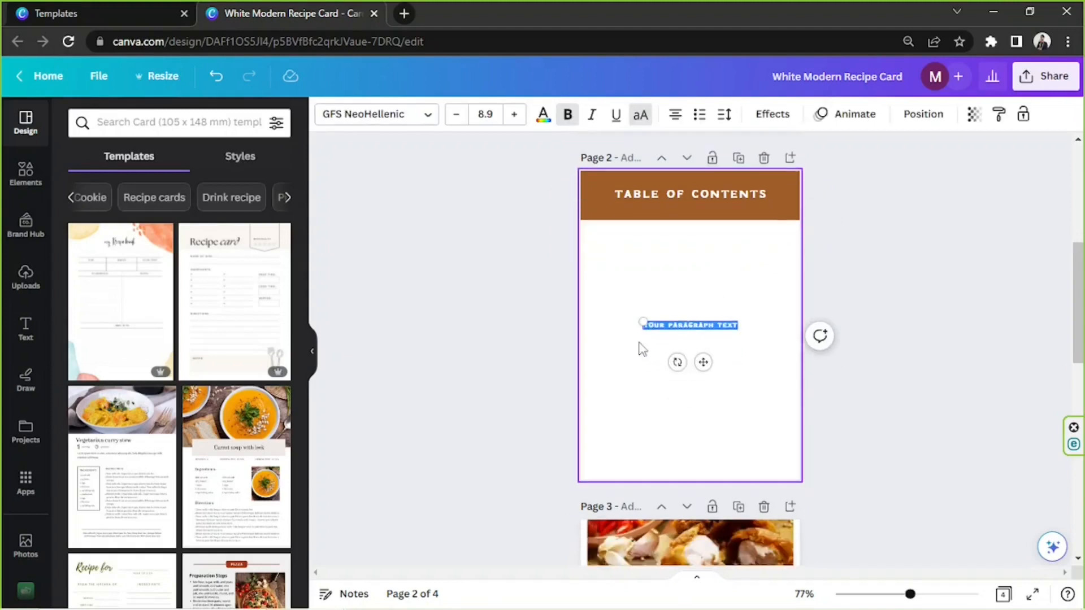
pyautogui.click(412, 121)
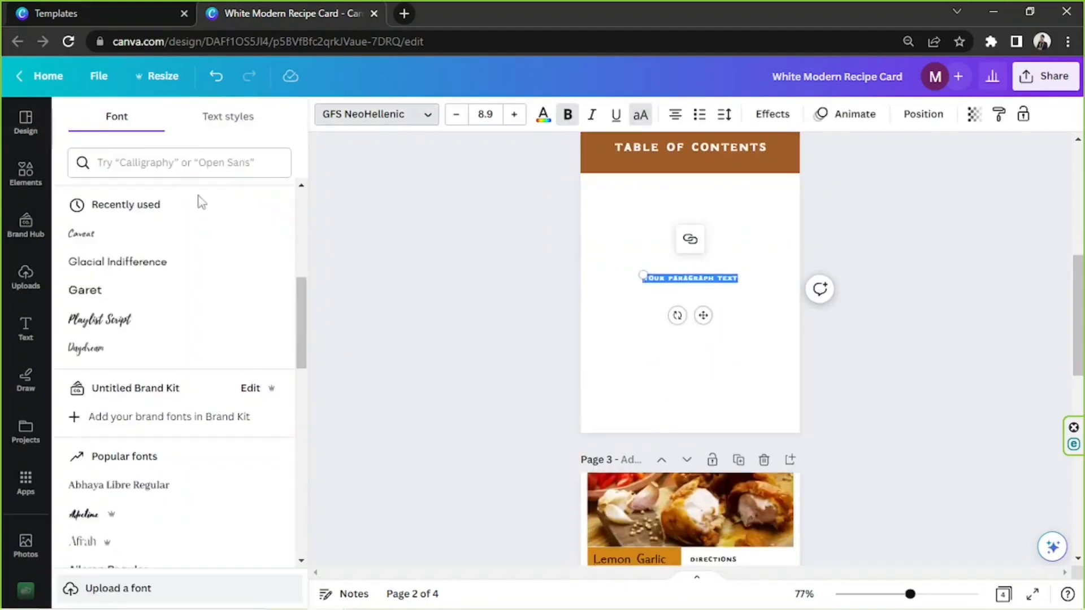
pyautogui.click(163, 293)
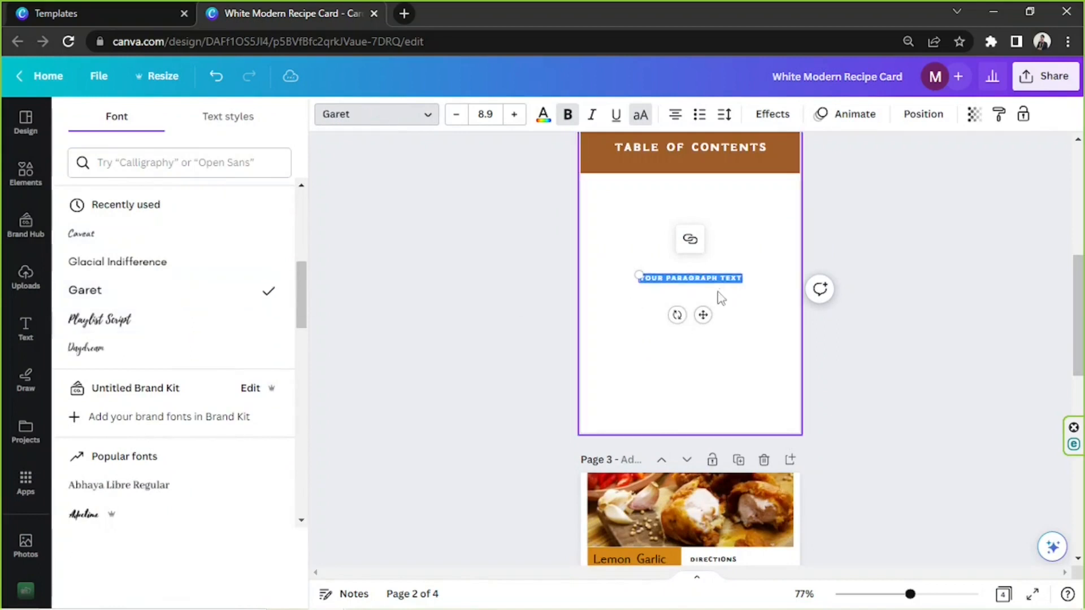
pyautogui.scroll(-4, 510, 367)
pyautogui.scroll(4, 506, 369)
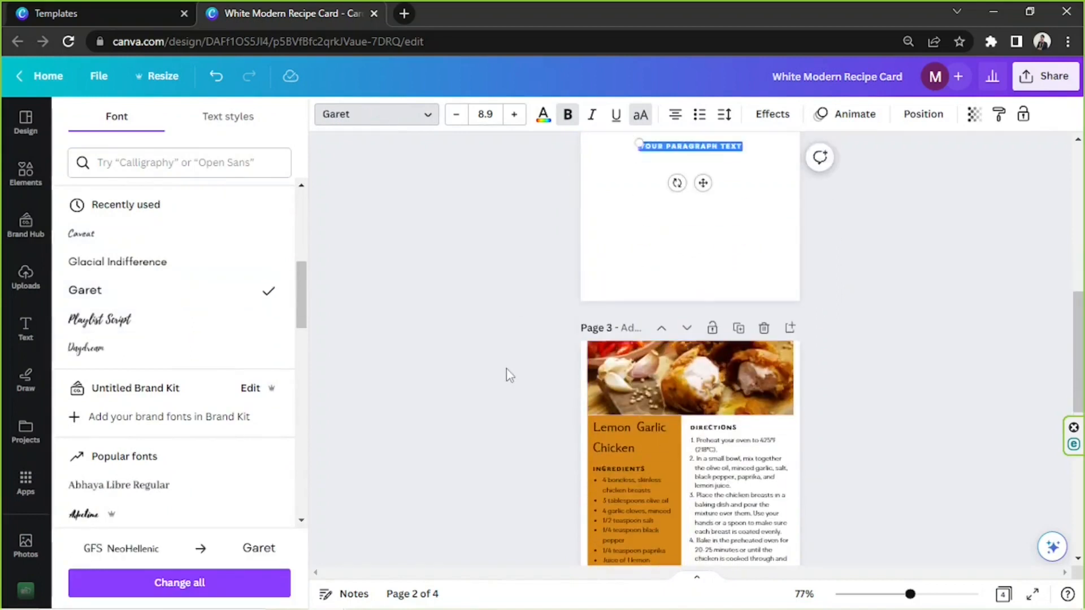
pyautogui.click(640, 114)
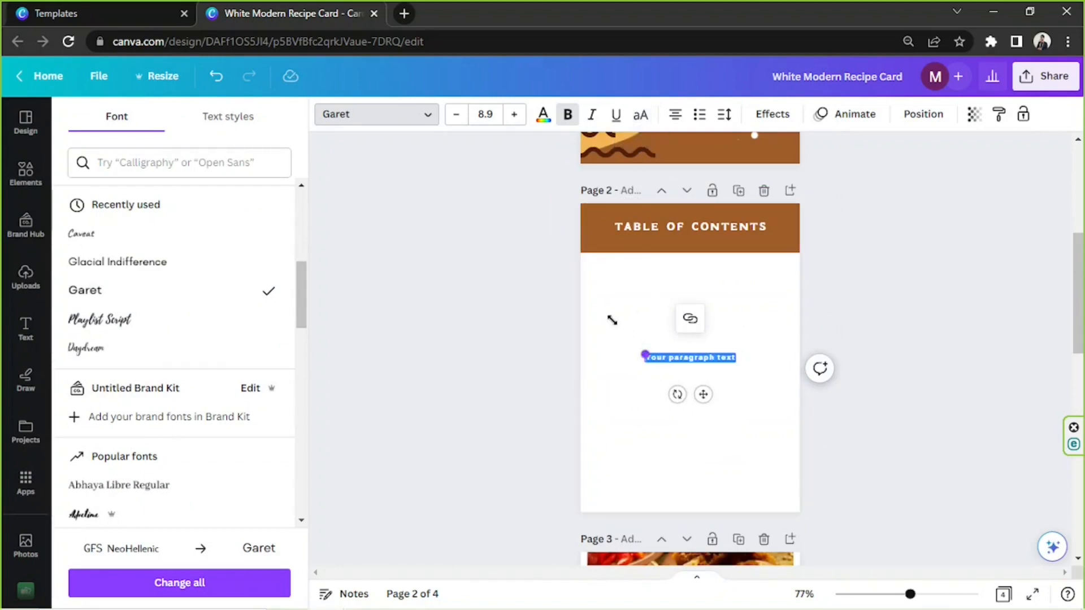
# Enlarge the new text box to size 14.5, remove its bold, and move it just below the header band.
pyautogui.moveTo(613, 320); pyautogui.dragTo(594, 309)
pyautogui.click(569, 114)
pyautogui.click(660, 356)
pyautogui.moveTo(677, 392); pyautogui.dragTo(676, 311)
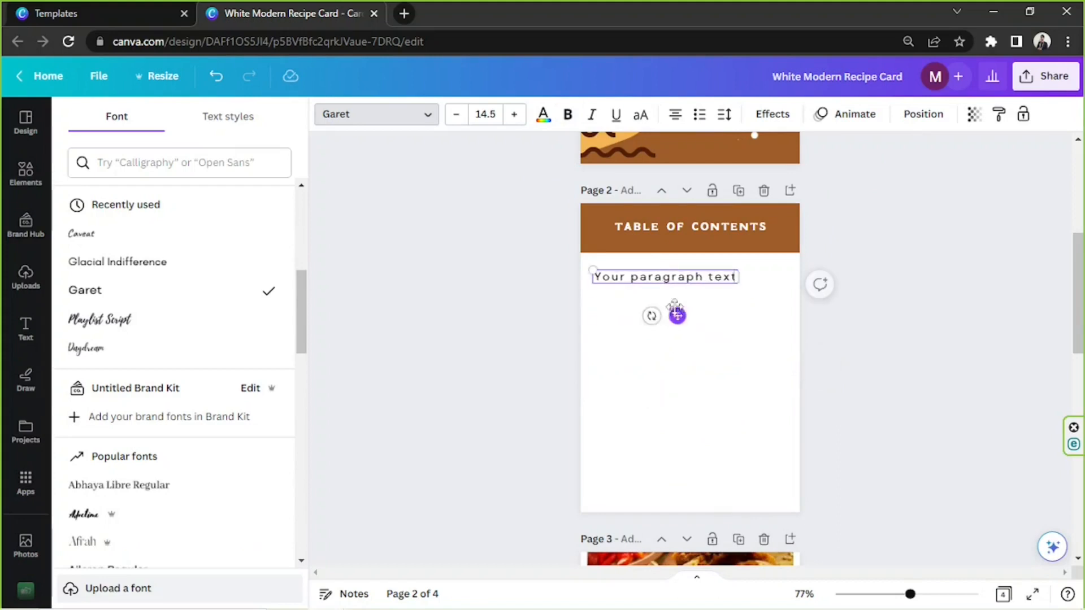
# Replace the placeholder text with the first contents entry, "Lemon Garlic Chicken".
pyautogui.scroll(-3, 667, 322)
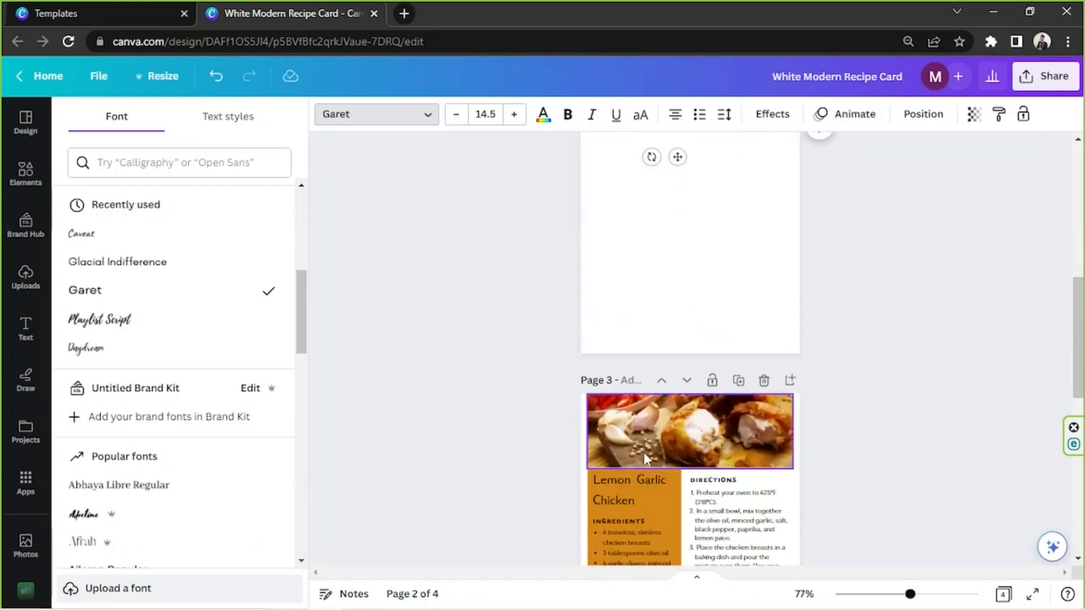
pyautogui.scroll(1, 647, 343)
pyautogui.write('Le')
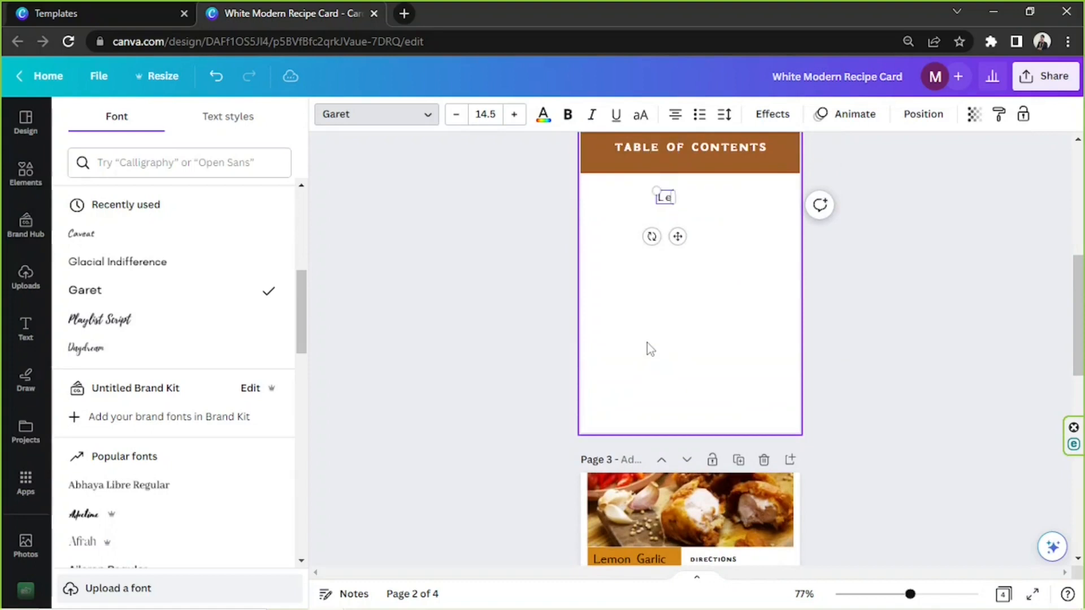
pyautogui.write('mon Garlic Chicke')
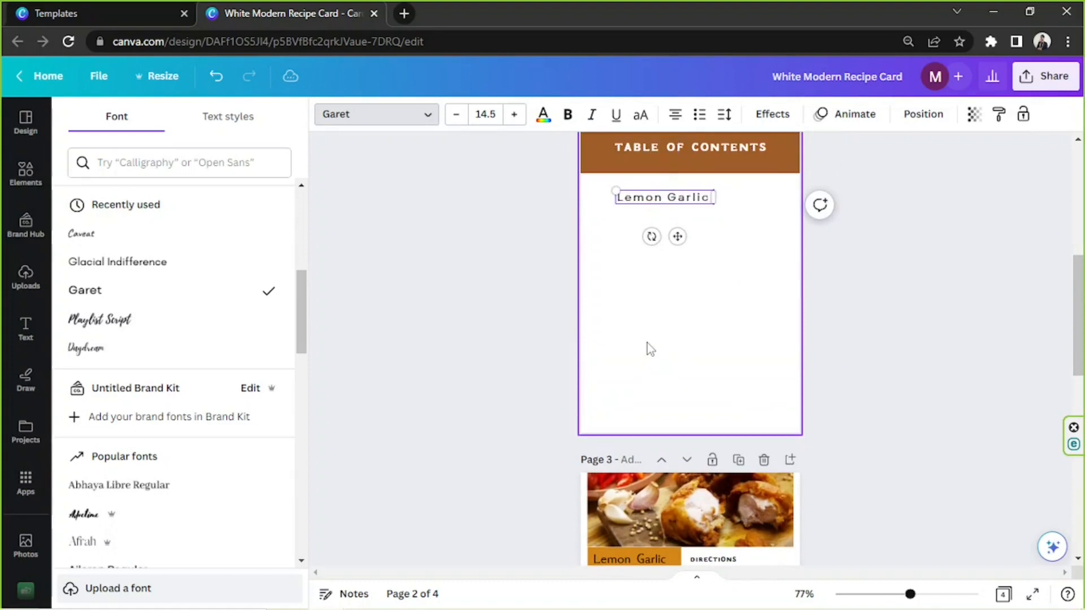
pyautogui.write('n')
# Left-align the "Lemon Garlic Chicken" entry at size 11.5 on two lines and shift it toward the page's left margin.
pyautogui.click(674, 115)
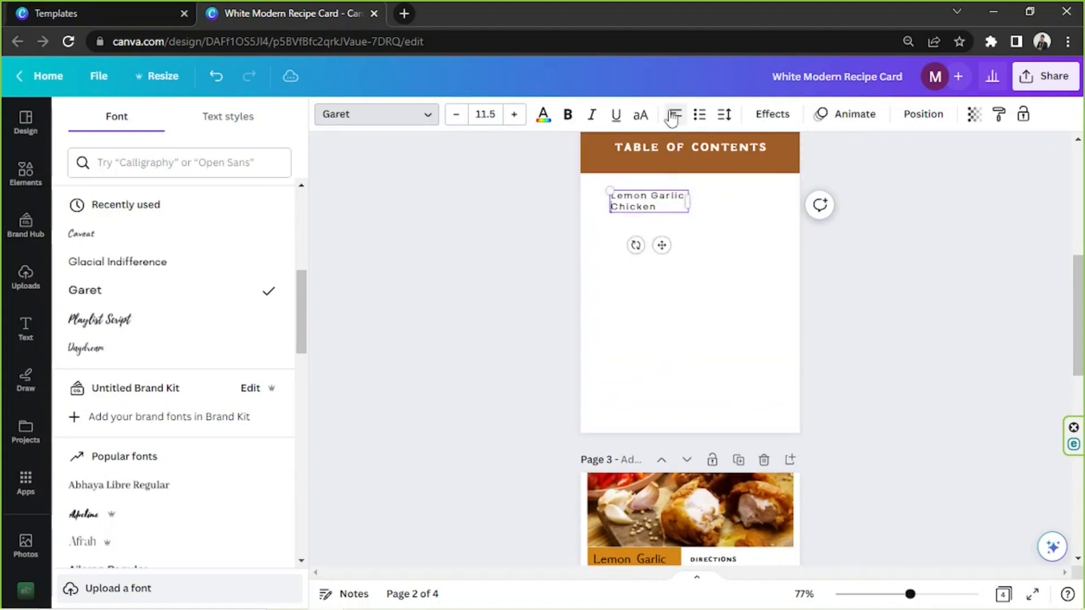
pyautogui.click(675, 114)
pyautogui.moveTo(639, 212); pyautogui.dragTo(625, 214)
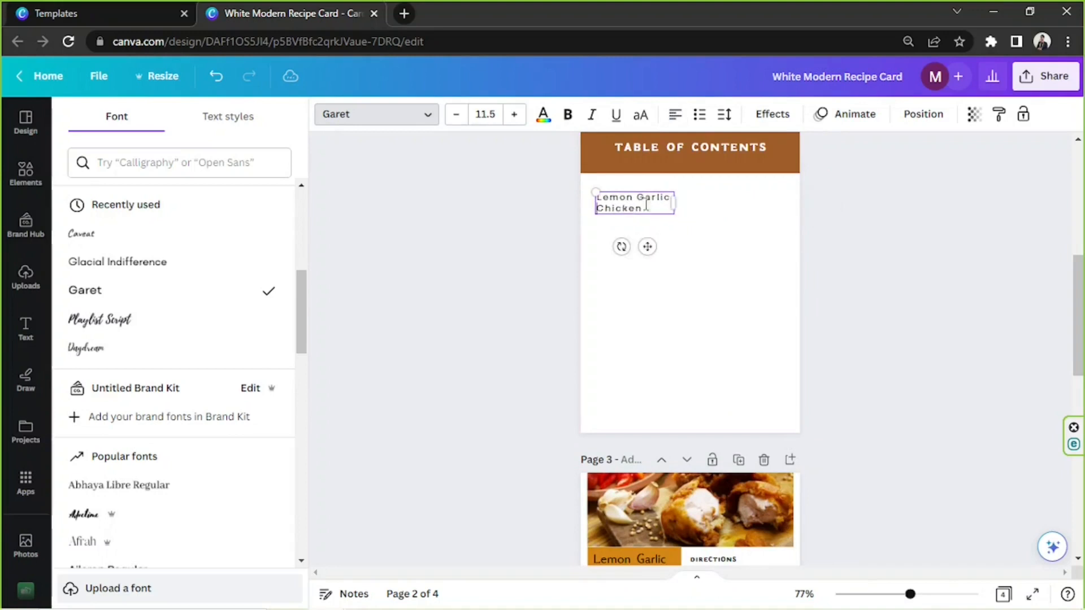
pyautogui.click(869, 258)
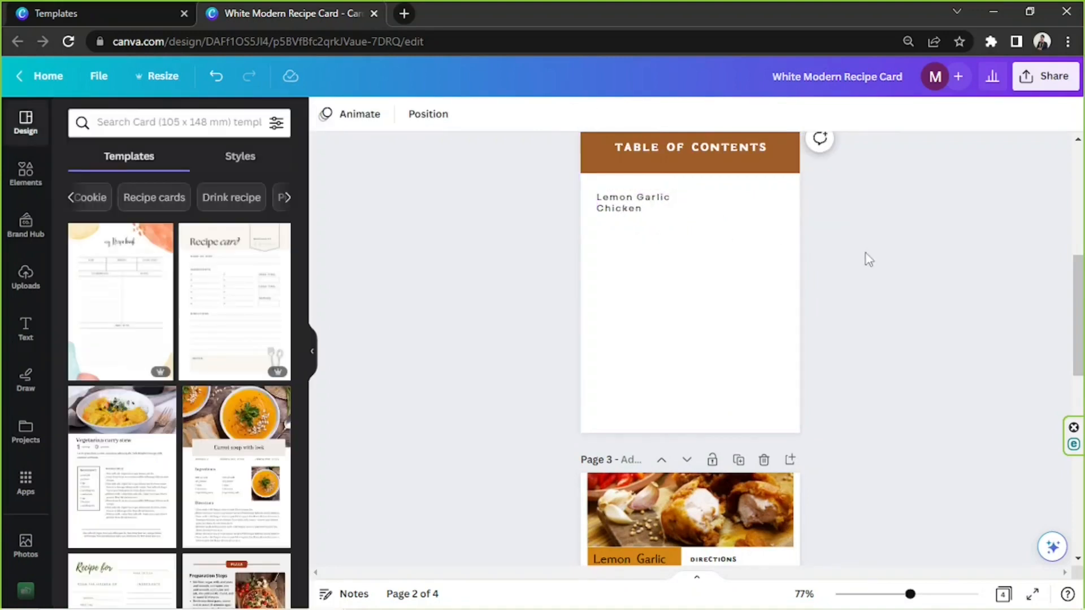
# Search the elements library for "broken line" and show only graphics.
pyautogui.click(28, 175)
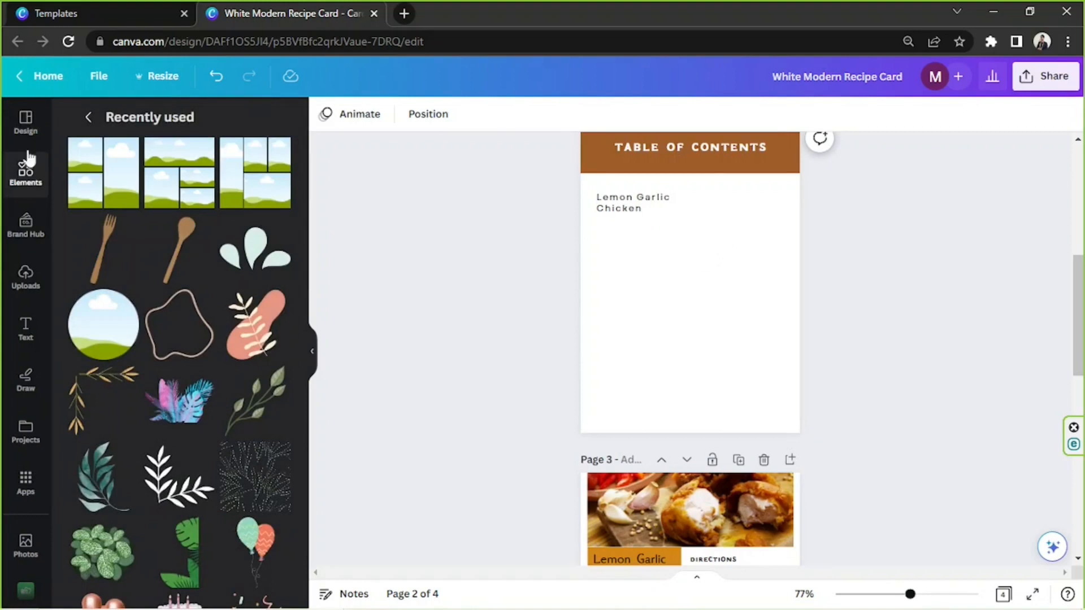
pyautogui.click(87, 123)
pyautogui.write('br')
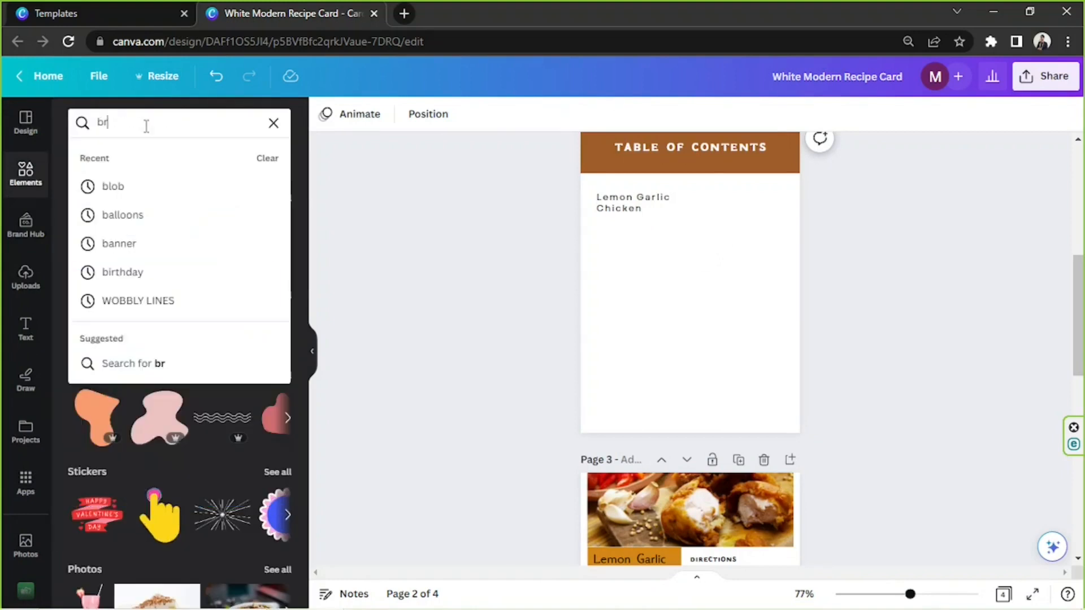
pyautogui.write('oken line')
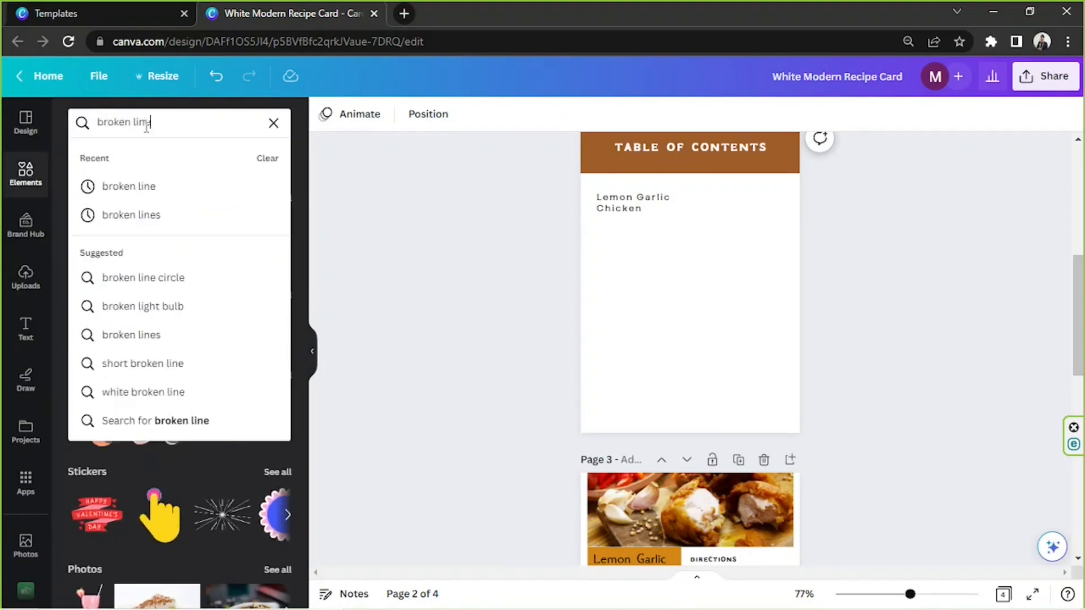
pyautogui.press('Return')
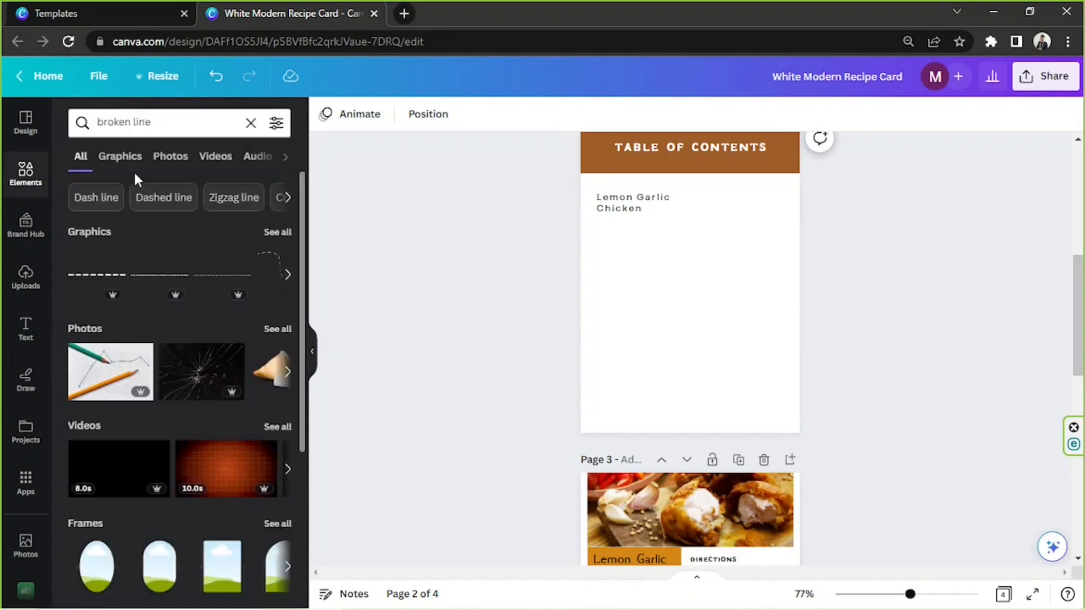
pyautogui.click(136, 157)
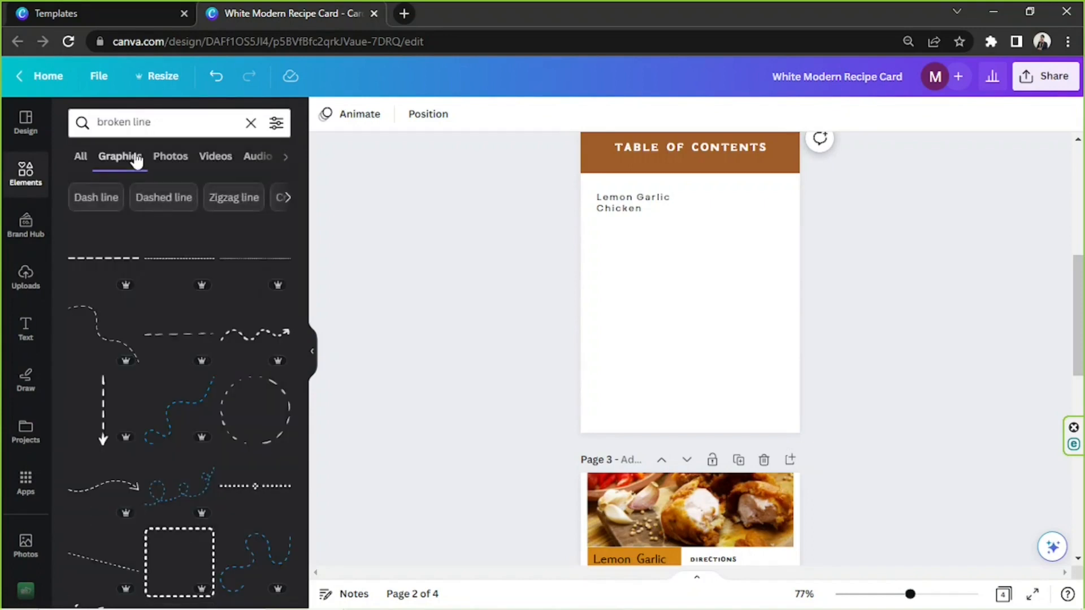
# Add a straight line to page 2 below the entry and give both of its ends hollow circle caps.
pyautogui.click(673, 252)
pyautogui.press('l')
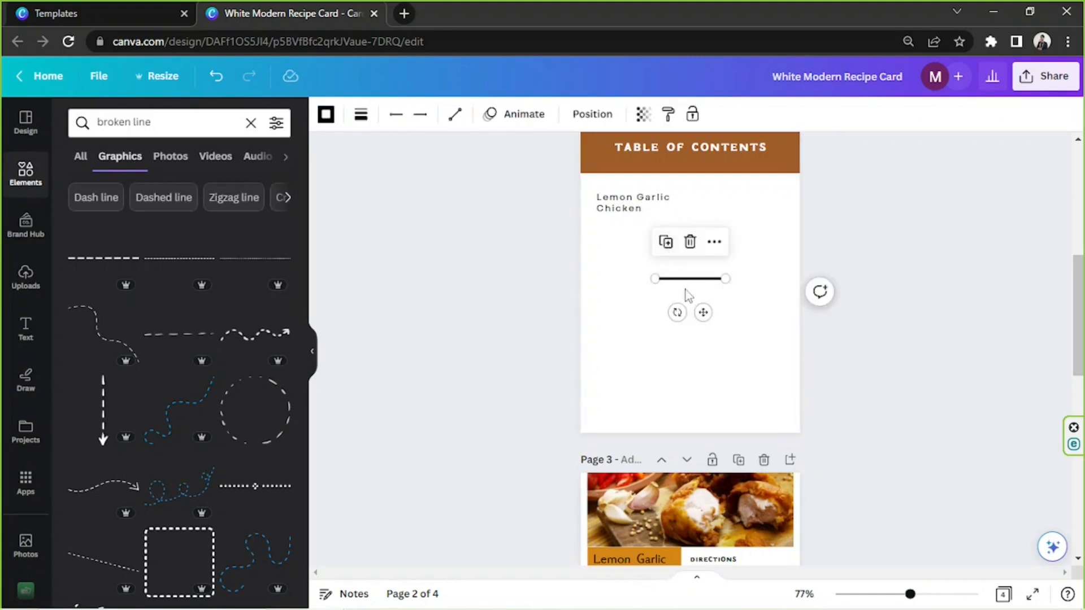
pyautogui.click(389, 122)
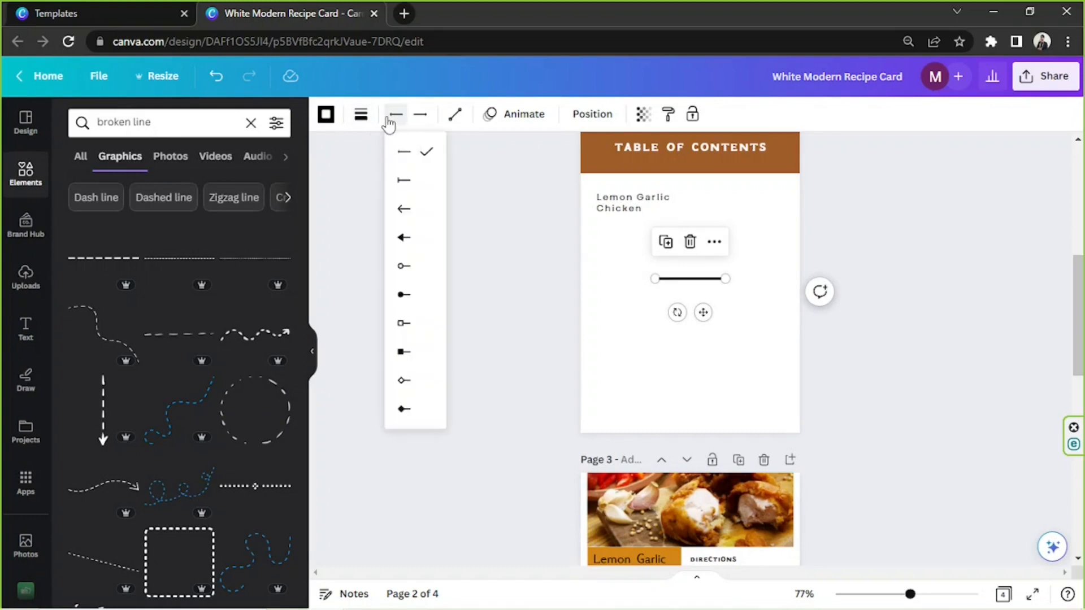
pyautogui.click(427, 121)
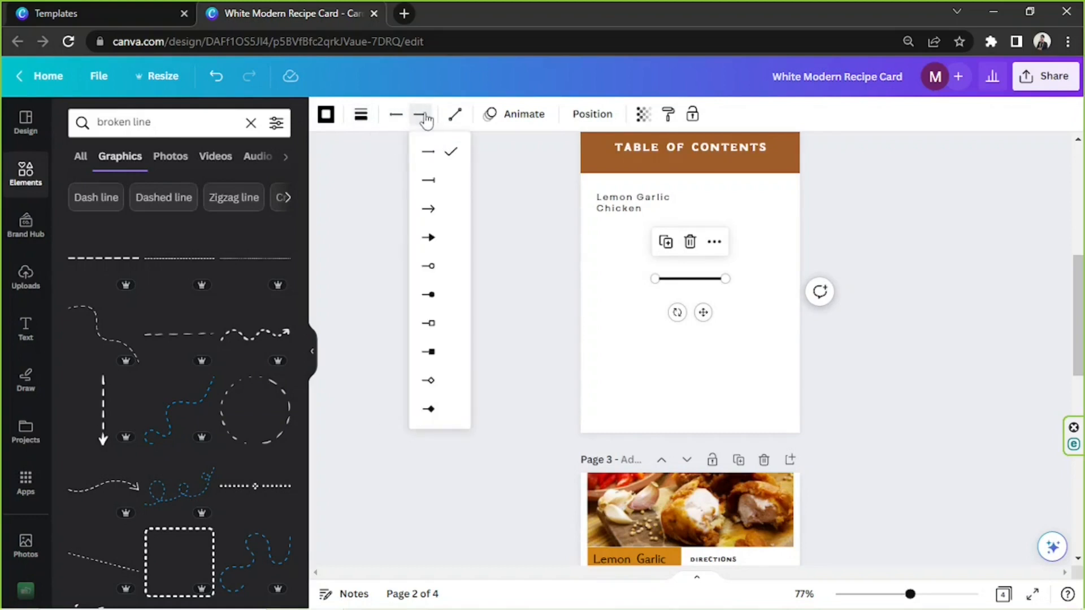
pyautogui.click(398, 120)
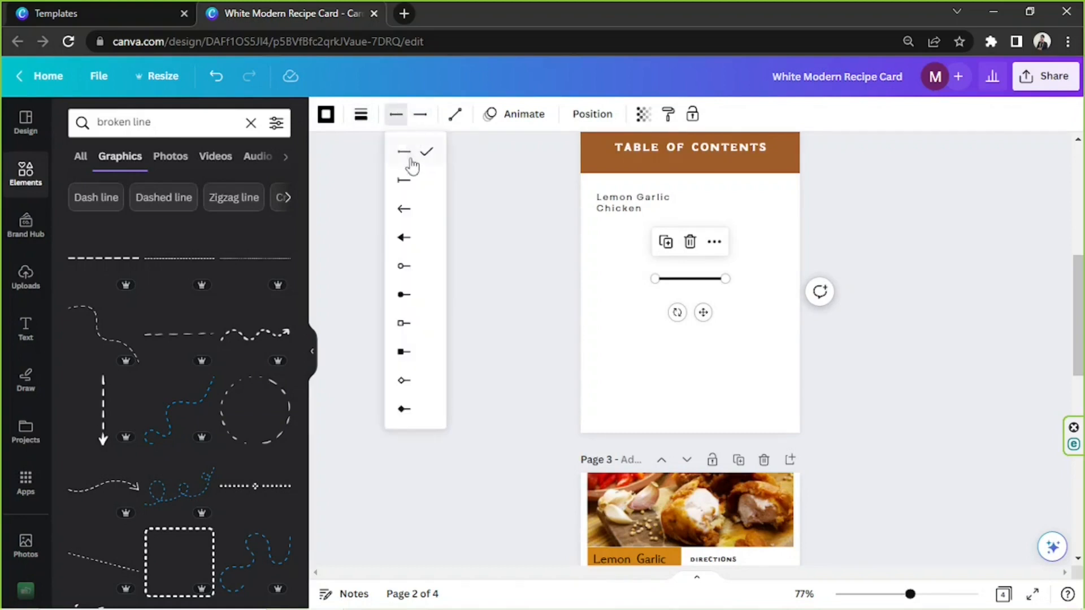
pyautogui.click(403, 273)
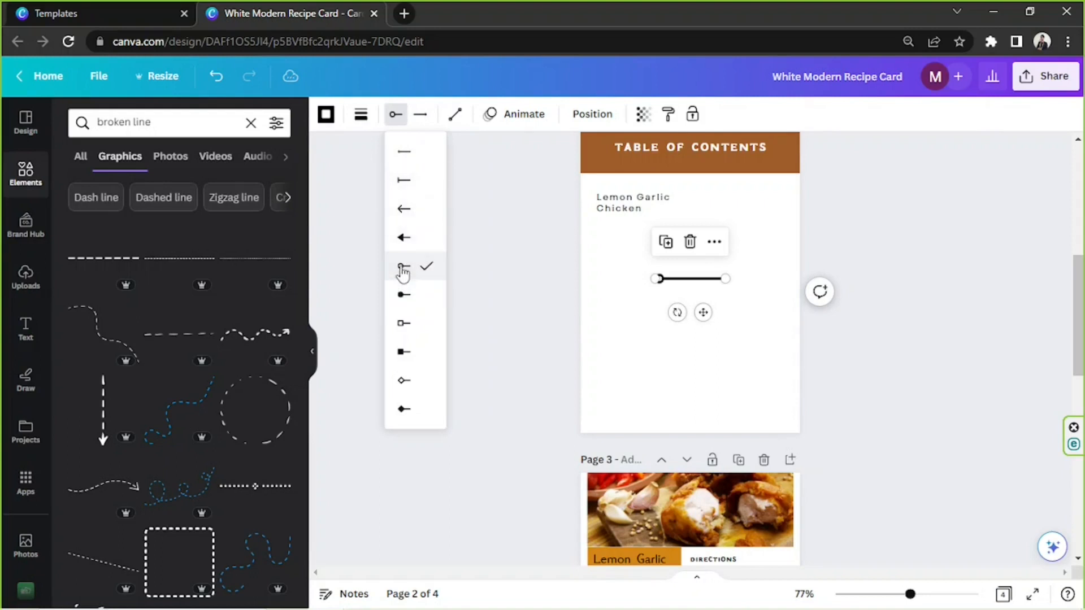
pyautogui.click(420, 115)
pyautogui.click(428, 266)
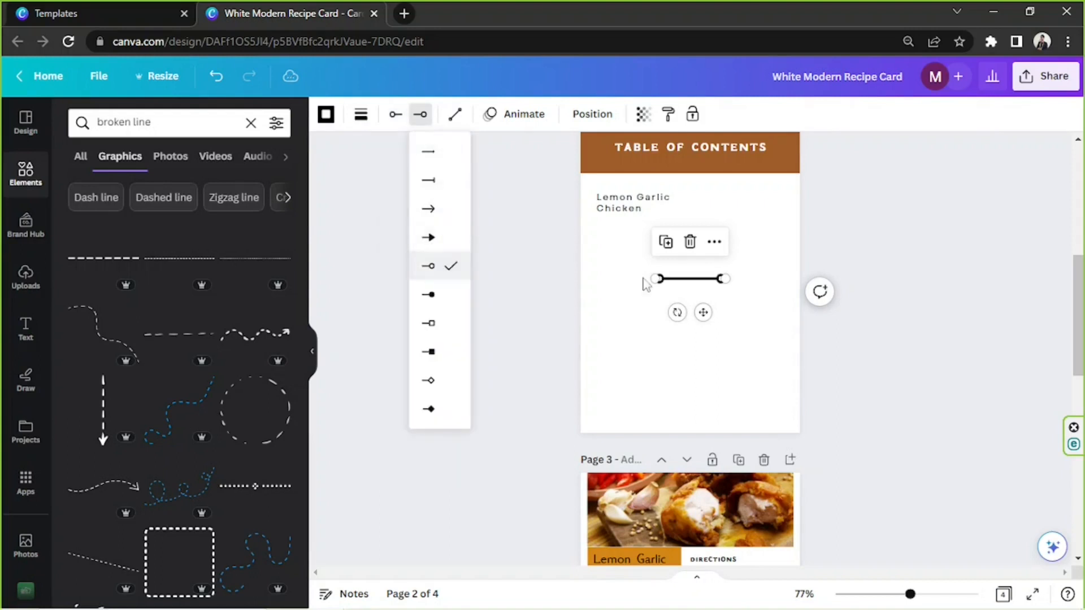
# Give the line on page 2 the dotted style and set its line weight to 2.
pyautogui.click(356, 116)
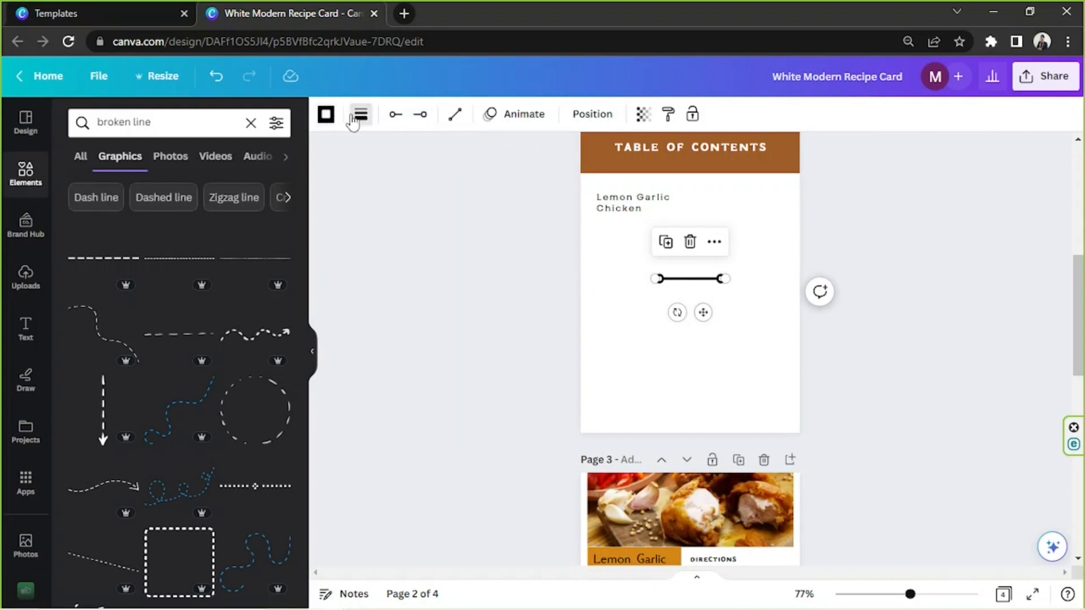
pyautogui.click(436, 168)
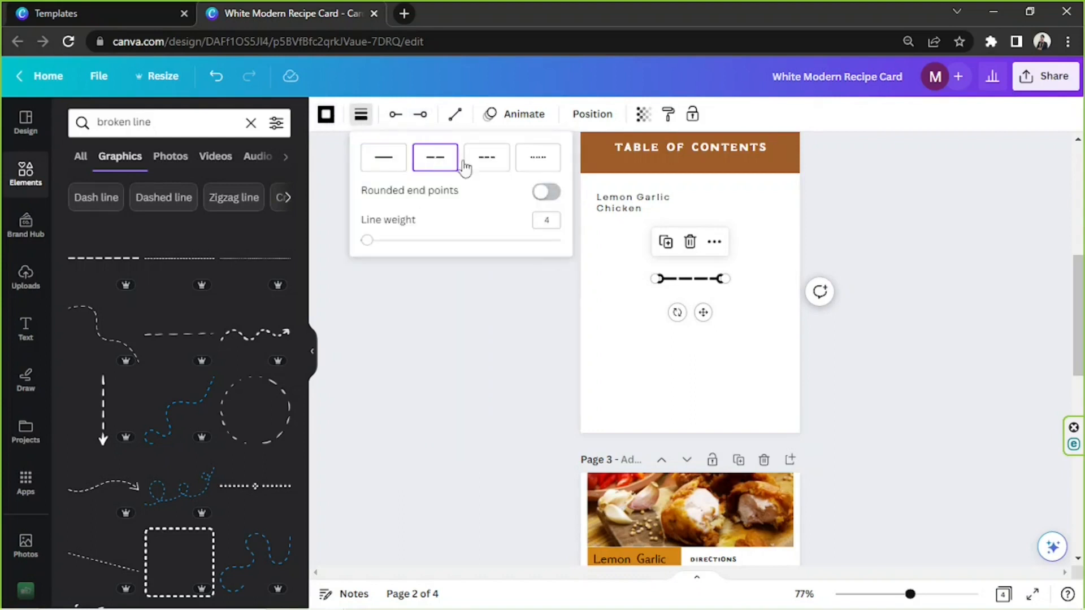
pyautogui.click(499, 166)
pyautogui.click(539, 164)
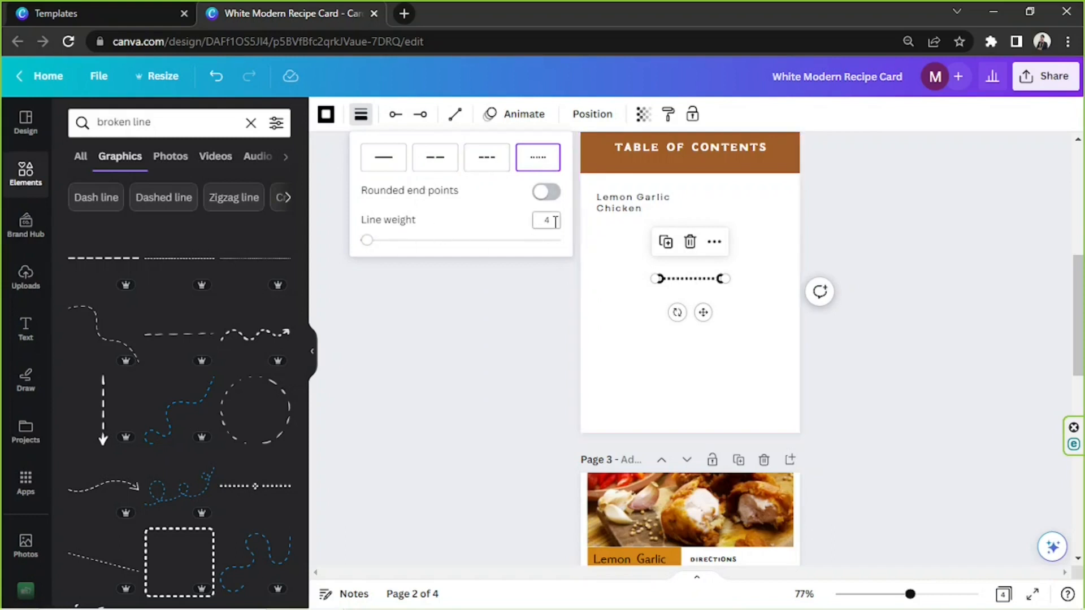
pyautogui.write('2')
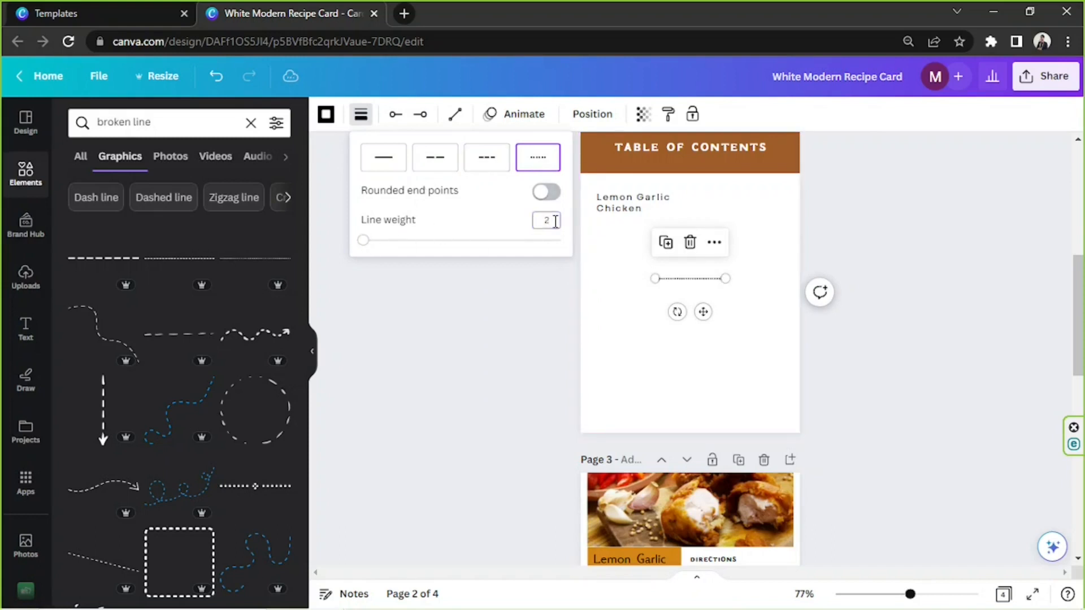
# Recolor the dotted line with the dark brown from the document colors.
pyautogui.click(703, 312)
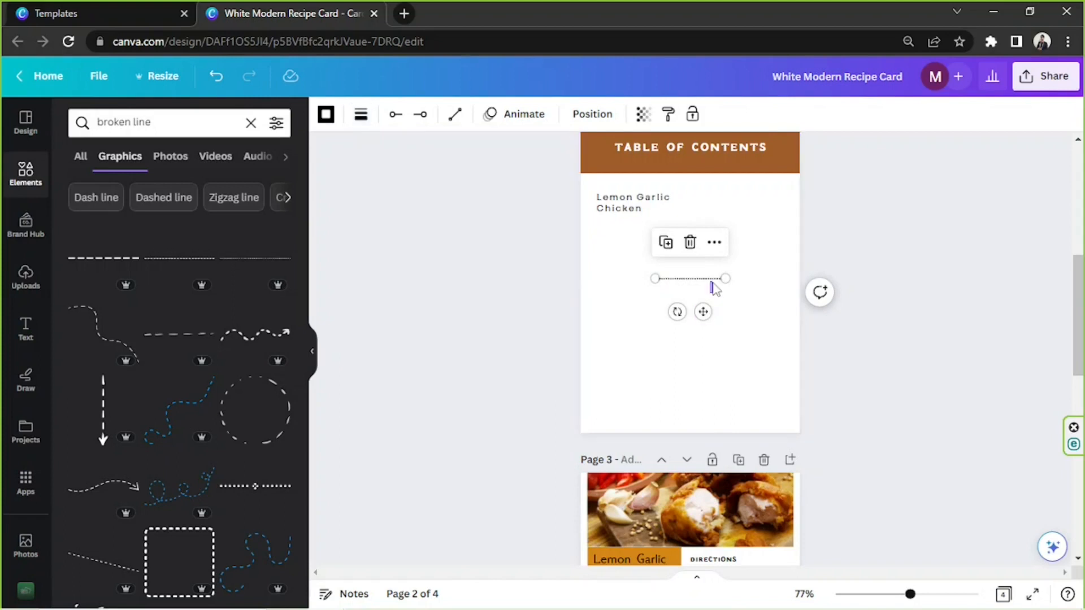
pyautogui.click(710, 308)
pyautogui.click(691, 280)
pyautogui.click(326, 115)
pyautogui.click(161, 201)
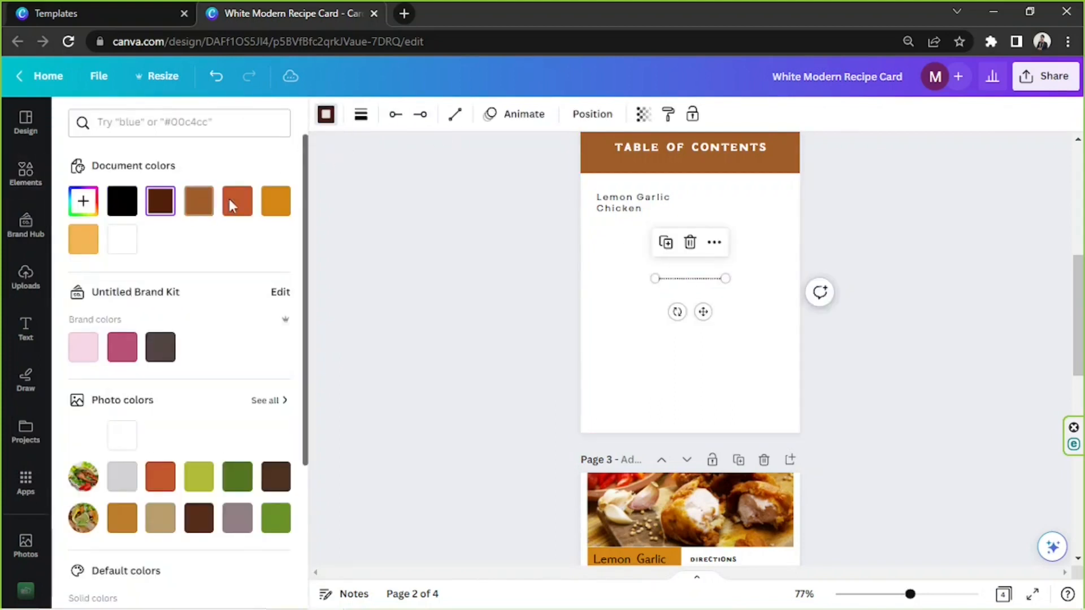
# Move the dotted line up so it starts right after "Lemon Garlic" in the first contents entry.
pyautogui.moveTo(703, 311); pyautogui.dragTo(705, 237)
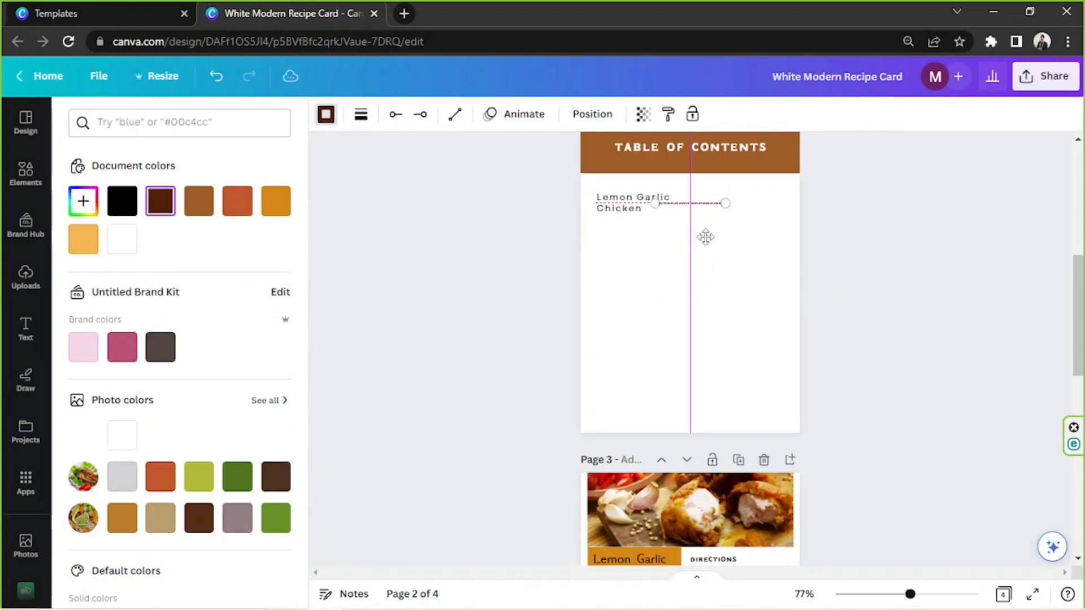
pyautogui.moveTo(786, 318); pyautogui.dragTo(748, 318)
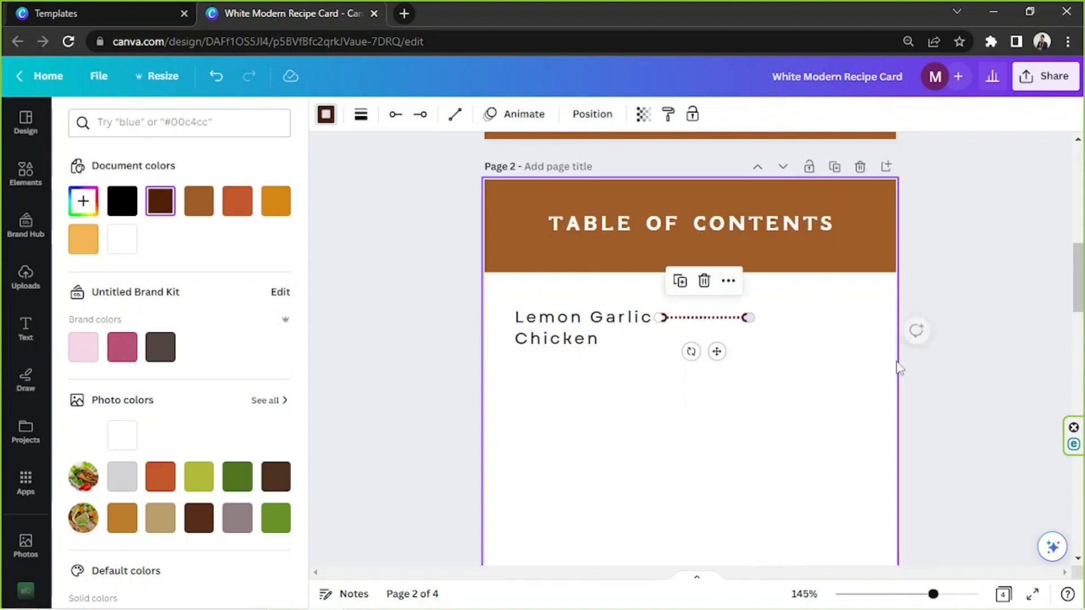
pyautogui.click(950, 367)
# Duplicate the "Lemon Garlic Chicken" text, place the copy past the line's far end, and replace its text with "1".
pyautogui.click(571, 334)
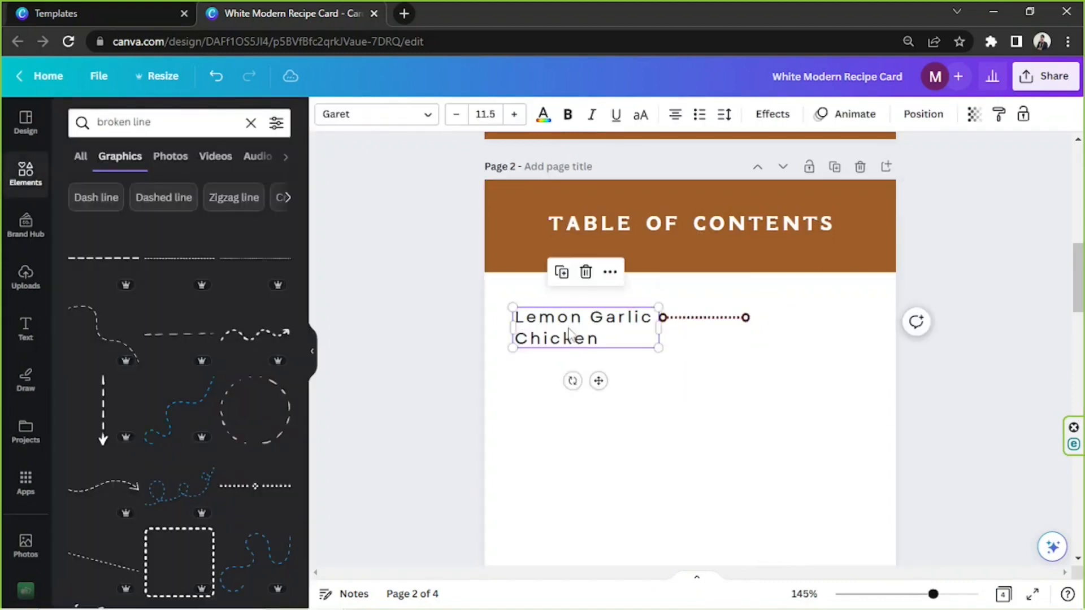
pyautogui.click(562, 273)
pyautogui.moveTo(569, 333); pyautogui.dragTo(795, 316)
pyautogui.doubleClick(795, 321)
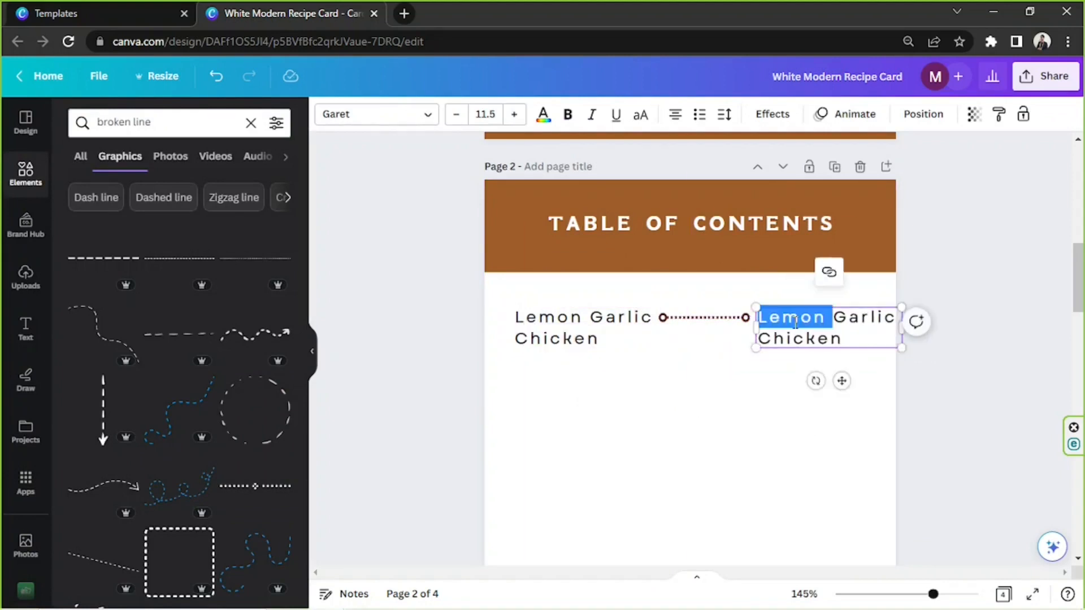
pyautogui.write('1')
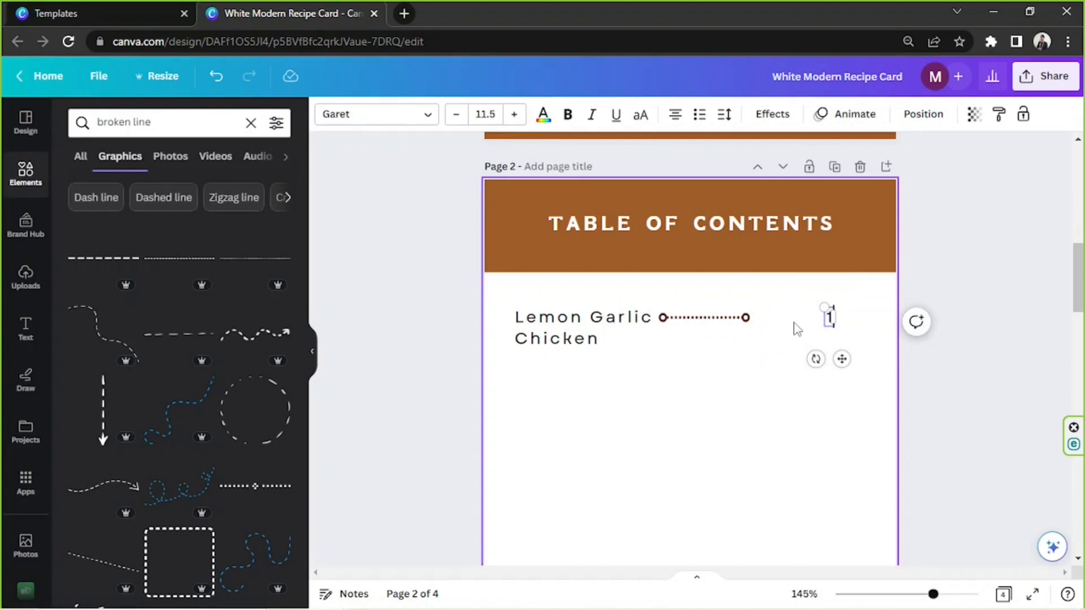
# Right-align the page number "1" near the page's right margin and lengthen the dotted line to reach it.
pyautogui.click(675, 114)
pyautogui.click(677, 115)
pyautogui.moveTo(783, 318); pyautogui.dragTo(880, 317)
pyautogui.moveTo(840, 361); pyautogui.dragTo(825, 364)
pyautogui.moveTo(746, 317); pyautogui.dragTo(845, 321)
# Duplicate the entry text and page number of the first contents row and place the copies directly below it.
pyautogui.scroll(-1, 865, 334)
pyautogui.moveTo(881, 310); pyautogui.dragTo(489, 227)
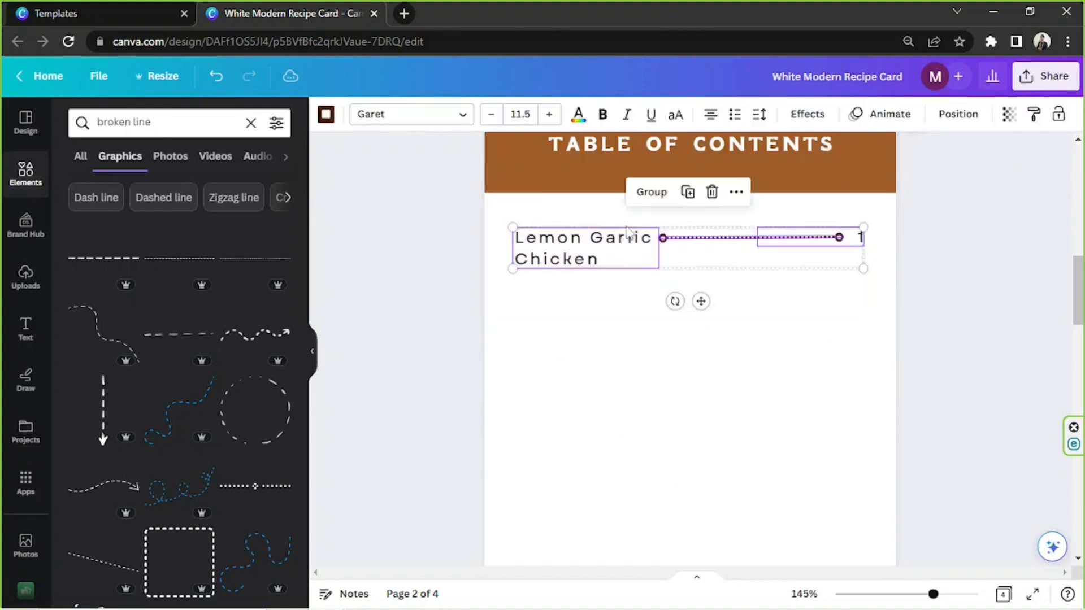
pyautogui.moveTo(903, 363); pyautogui.dragTo(544, 236)
pyautogui.click(688, 192)
pyautogui.moveTo(699, 258); pyautogui.dragTo(666, 305)
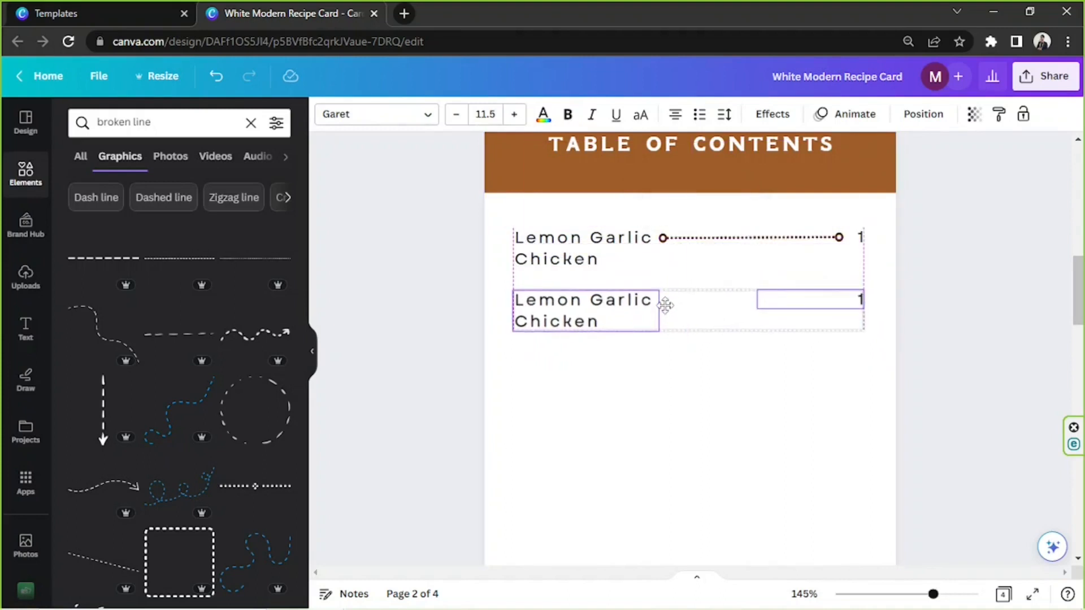
pyautogui.click(732, 264)
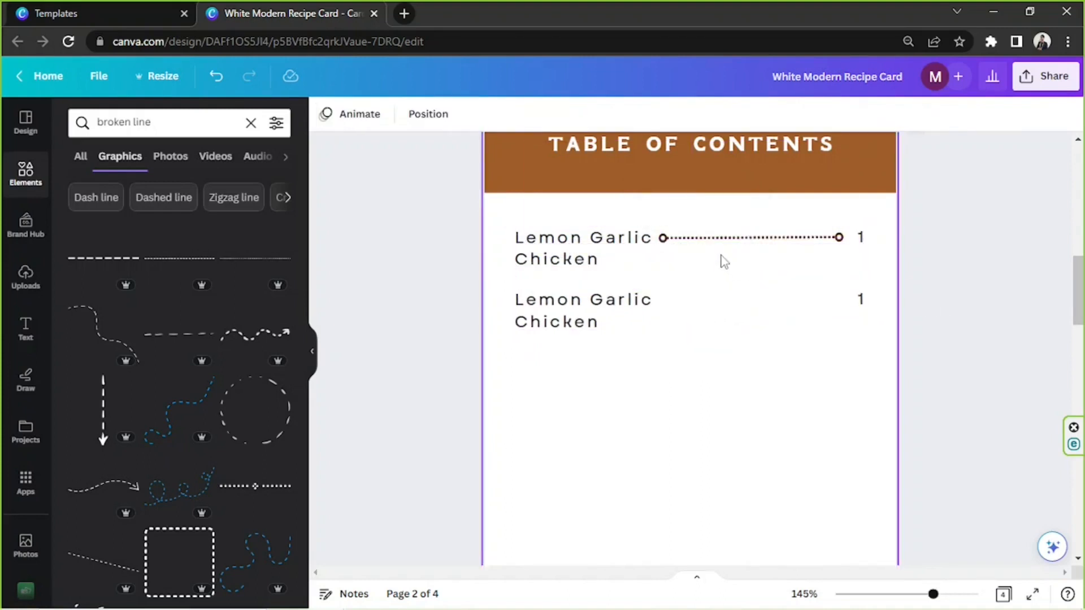
# Duplicate the dotted line and place the copy between the second row's text and page number.
pyautogui.click(722, 238)
pyautogui.click(727, 203)
pyautogui.moveTo(774, 294); pyautogui.dragTo(759, 343)
pyautogui.click(944, 351)
# Look through the recipe pages for the title to use in the second contents entry.
pyautogui.click(585, 322)
pyautogui.doubleClick(580, 325)
pyautogui.scroll(-15, 455, 347)
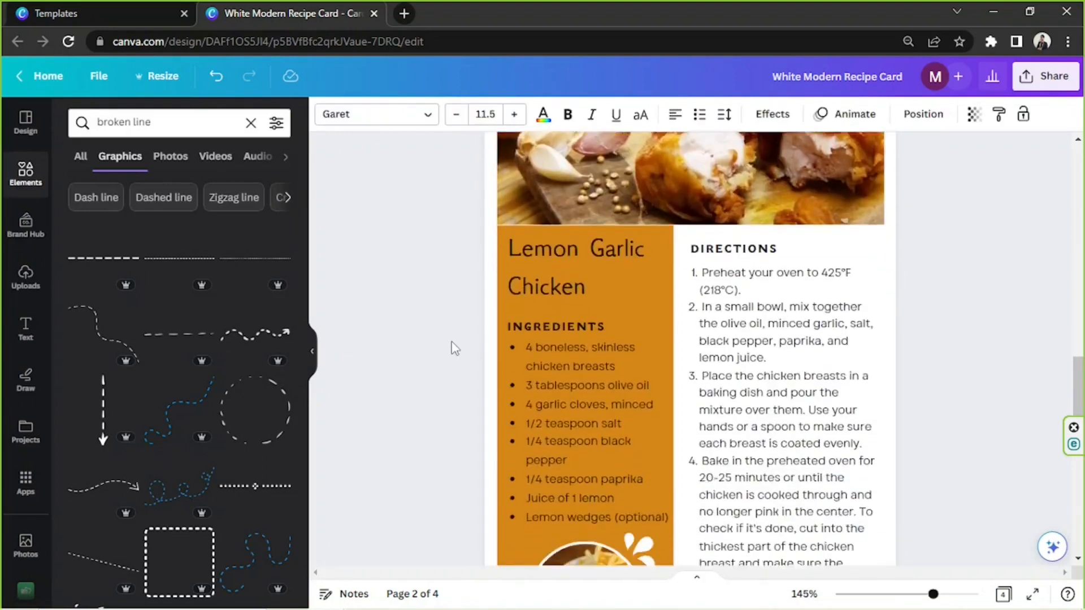
pyautogui.scroll(20, 451, 339)
pyautogui.scroll(3, 453, 342)
pyautogui.scroll(-12, 454, 339)
pyautogui.scroll(14, 458, 336)
pyautogui.scroll(-12, 472, 334)
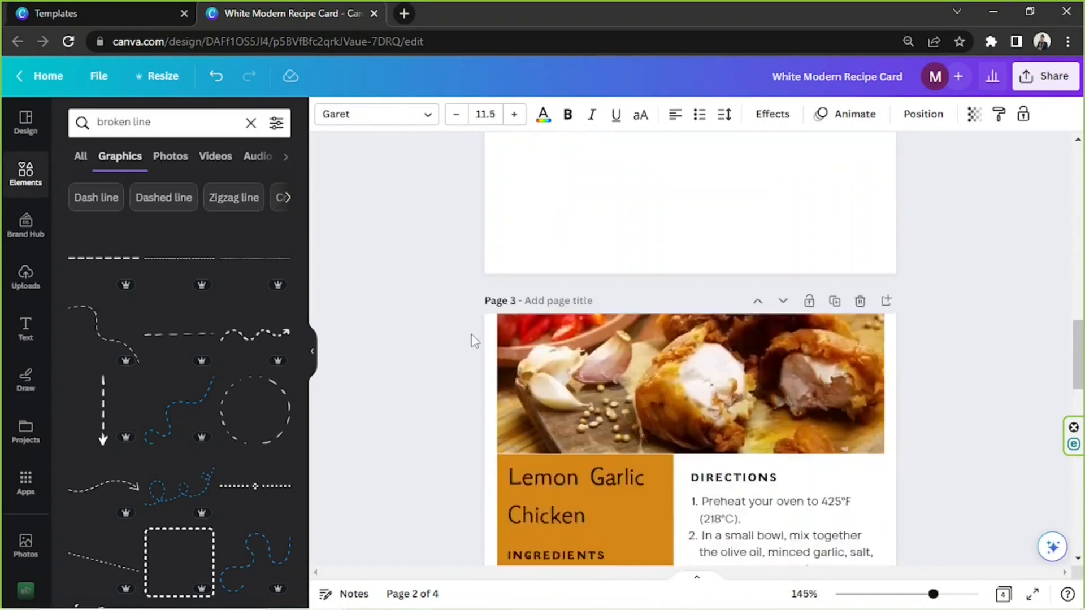
pyautogui.scroll(15, 473, 335)
pyautogui.scroll(-8, 472, 334)
# Replace the second entry's text with the Notepad recipe title "Pan-Seared Lemon Garlic Salmon", with a line break after "Pan-Seared".
pyautogui.click(417, 593)
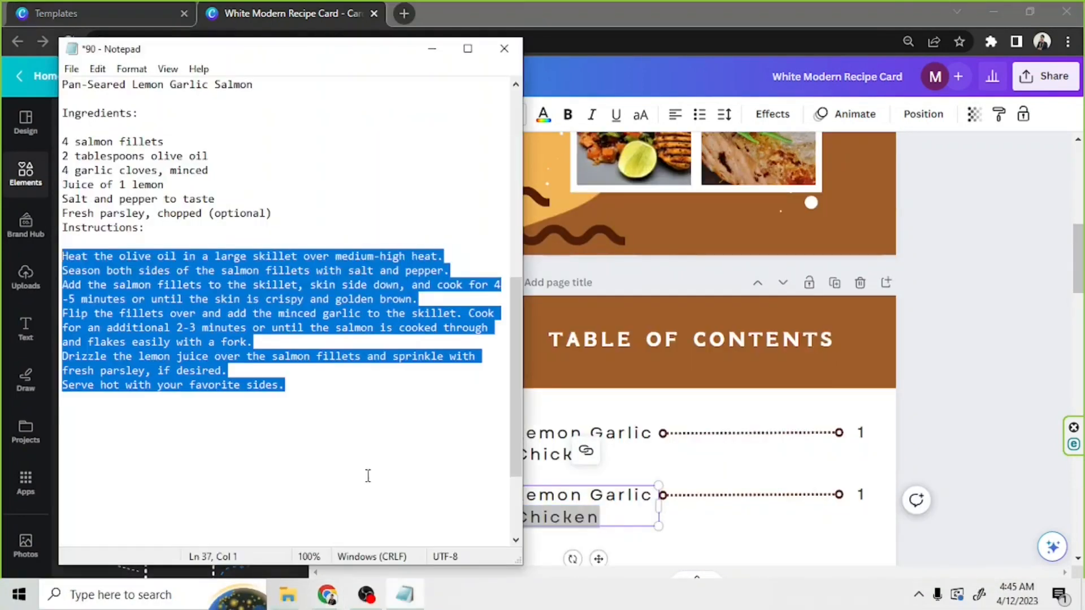
pyautogui.click(182, 246)
pyautogui.scroll(4, 186, 245)
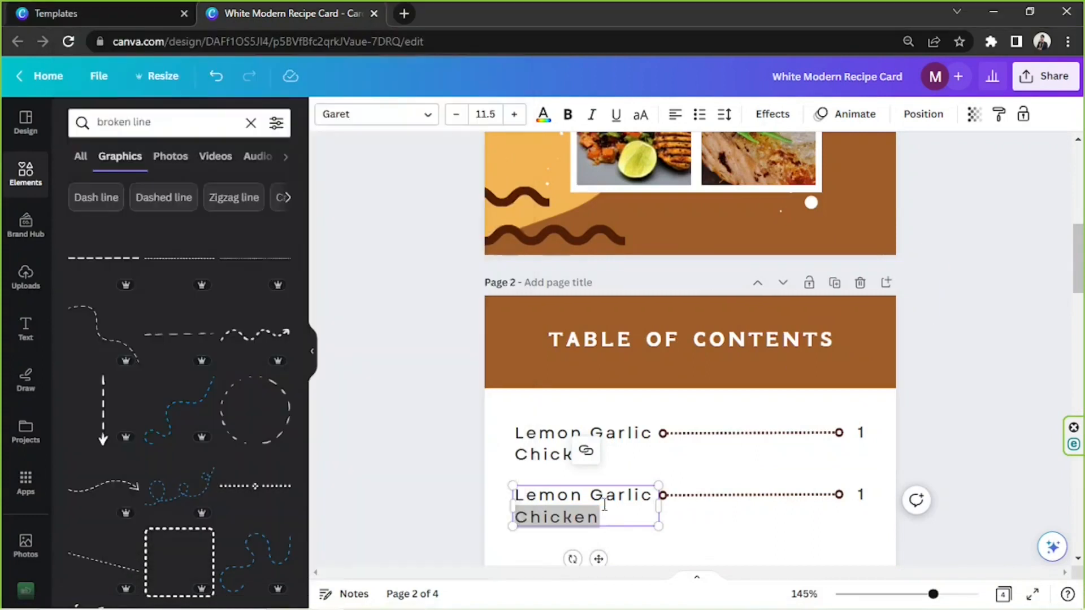
pyautogui.hotkey('ctrl', 'a')
pyautogui.write('Pan-Seared Lemon Garlic Salmon')
pyautogui.scroll(-3, 603, 504)
pyautogui.click(642, 337)
pyautogui.press('Return')
# Change the second entry's page number to 2 and nudge it slightly toward the right margin.
pyautogui.click(860, 338)
pyautogui.doubleClick(863, 337)
pyautogui.write('2')
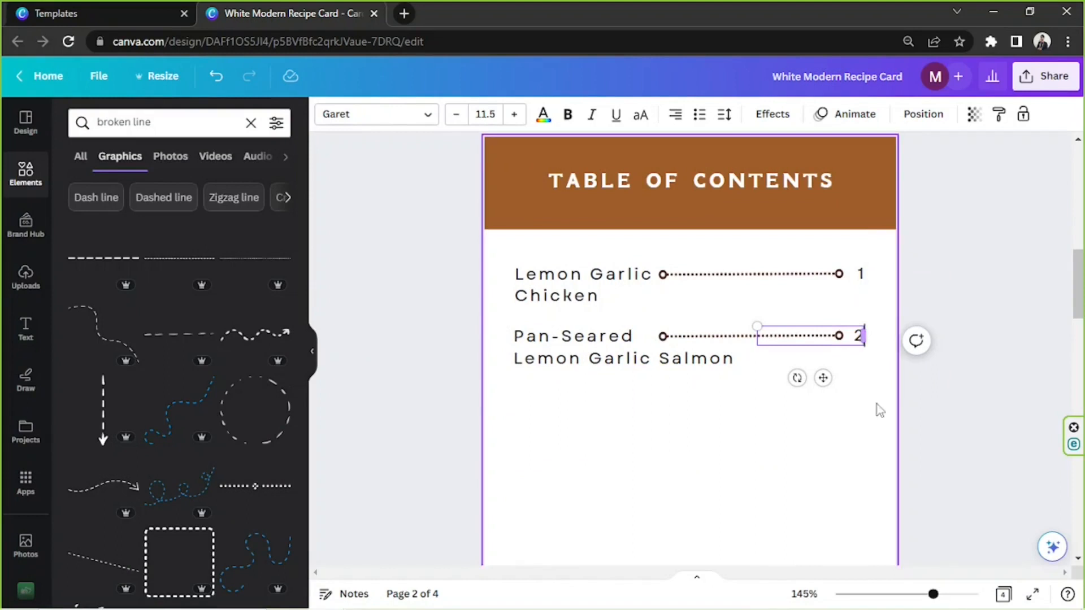
pyautogui.click(877, 411)
pyautogui.moveTo(857, 333); pyautogui.dragTo(863, 334)
# Review the whole recipe book at 55% zoom, from the cover and table of contents to both recipe pages.
pyautogui.click(950, 594)
pyautogui.moveTo(950, 594); pyautogui.dragTo(898, 594)
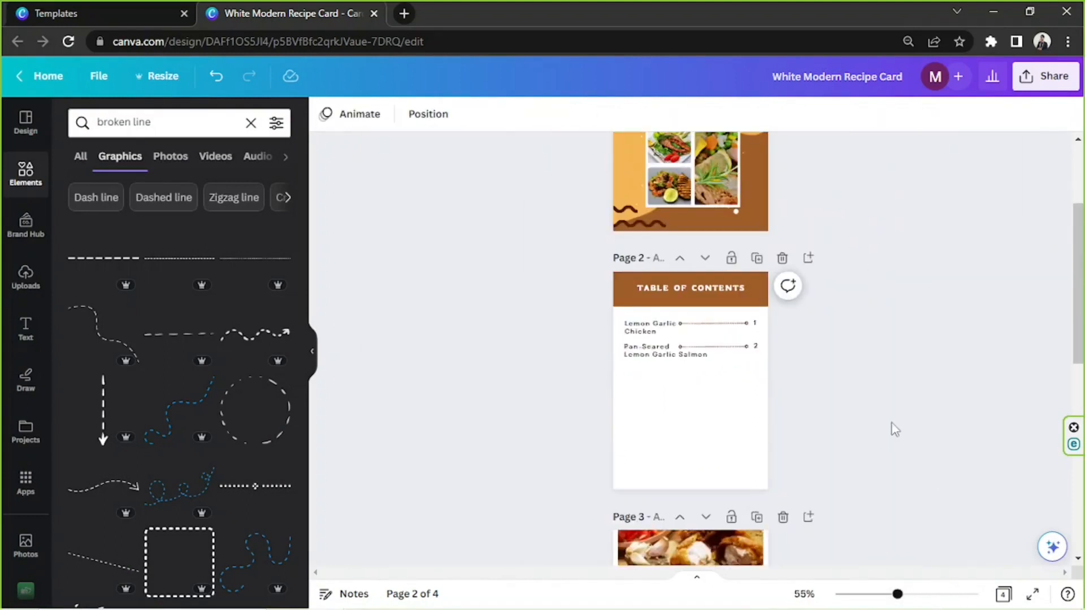
pyautogui.click(627, 378)
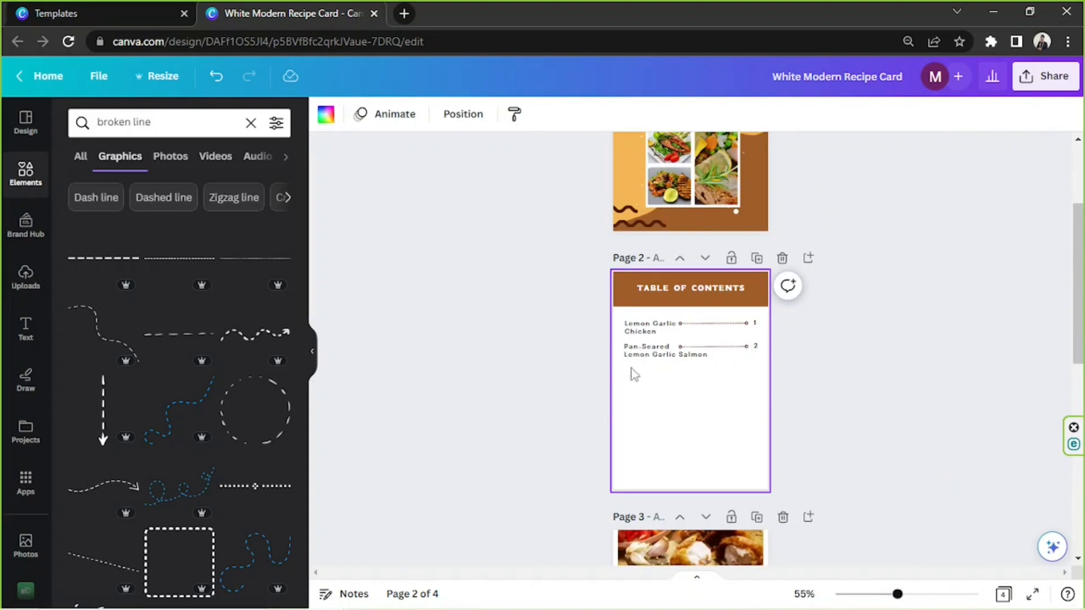
pyautogui.scroll(-10, 886, 368)
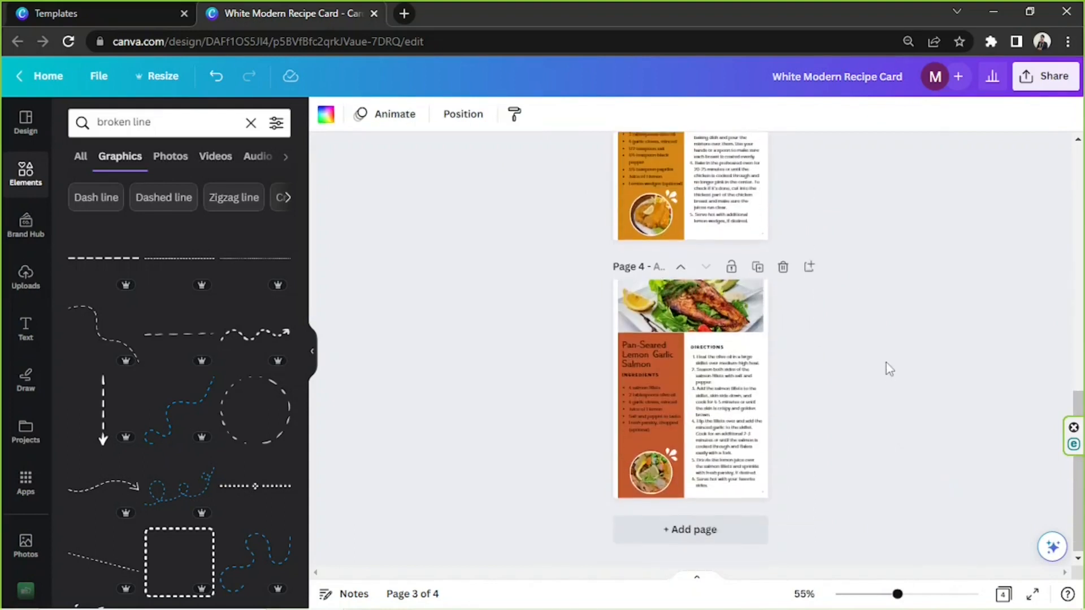
pyautogui.scroll(8, 886, 327)
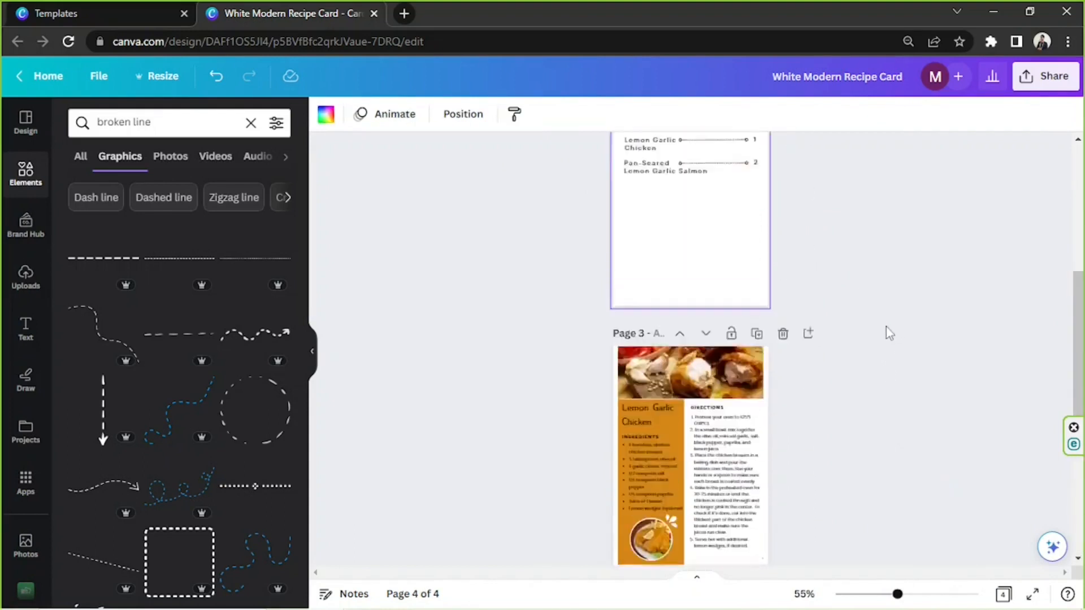
pyautogui.scroll(4, 877, 283)
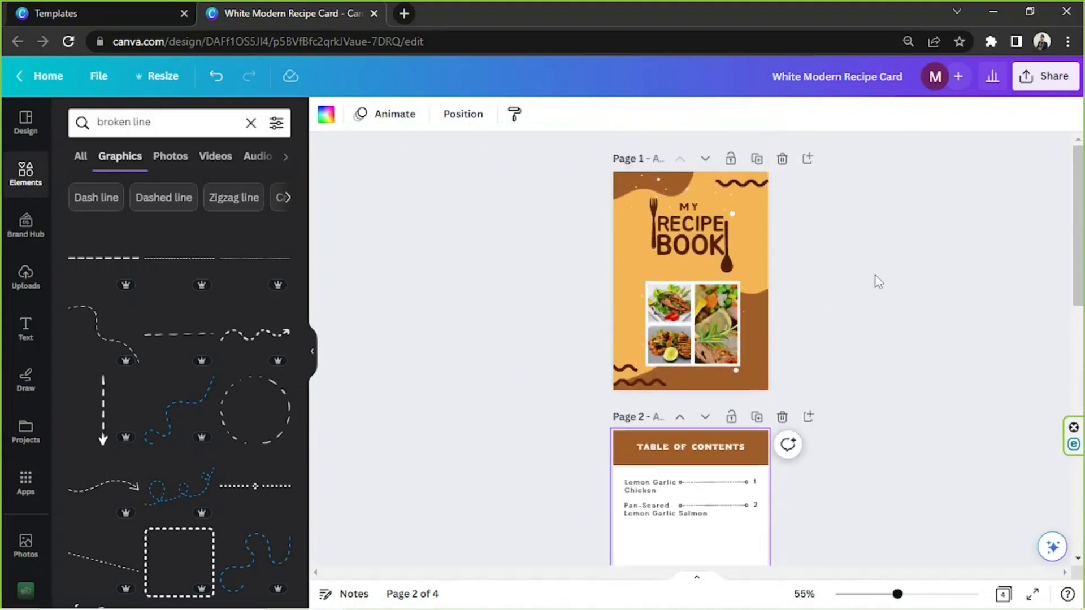
pyautogui.moveTo(504, 221); pyautogui.dragTo(886, 451)
pyautogui.click(886, 451)
pyautogui.scroll(10, 884, 440)
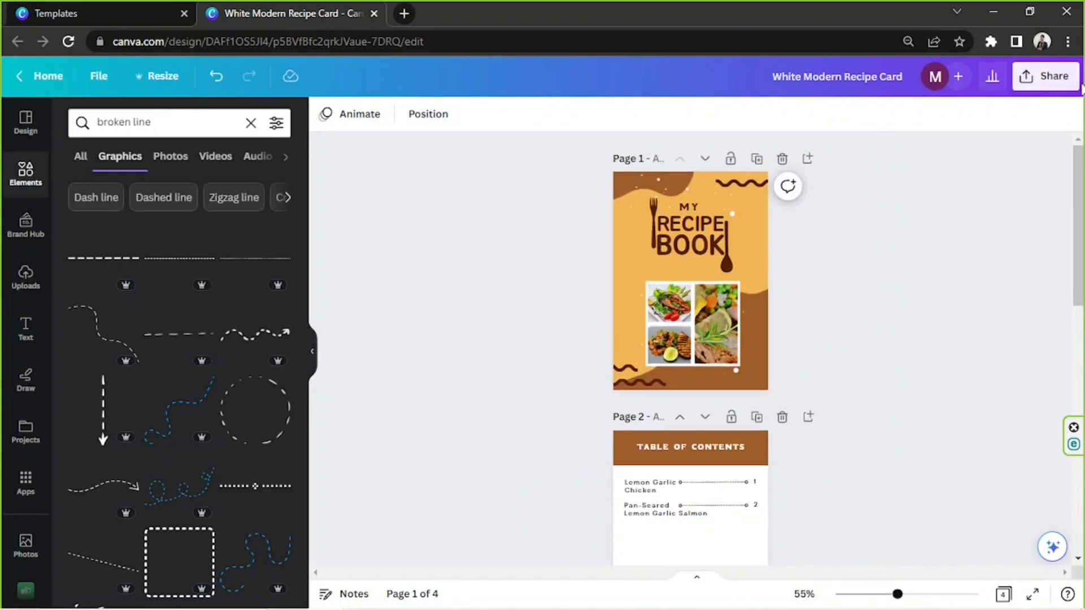
# Examine the download options for the design, including the available file types, and close them.
pyautogui.click(1046, 77)
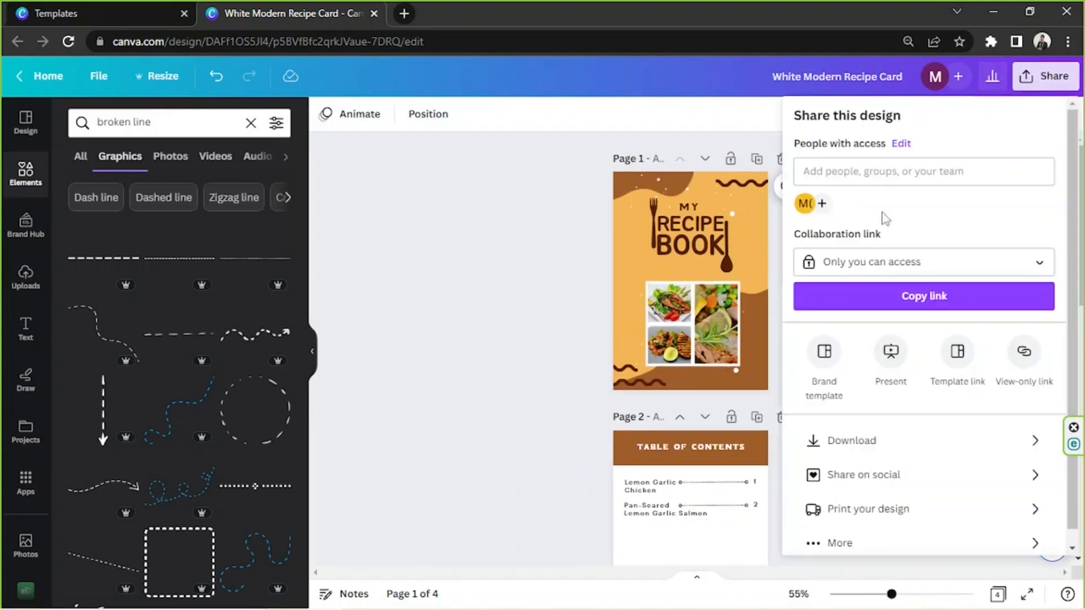
pyautogui.click(869, 438)
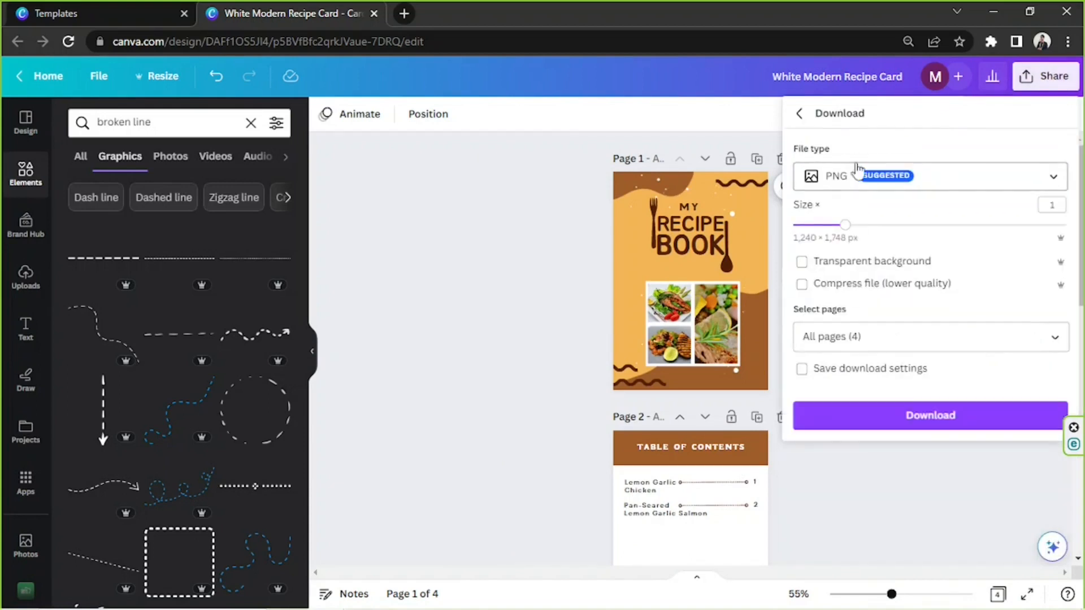
pyautogui.click(896, 179)
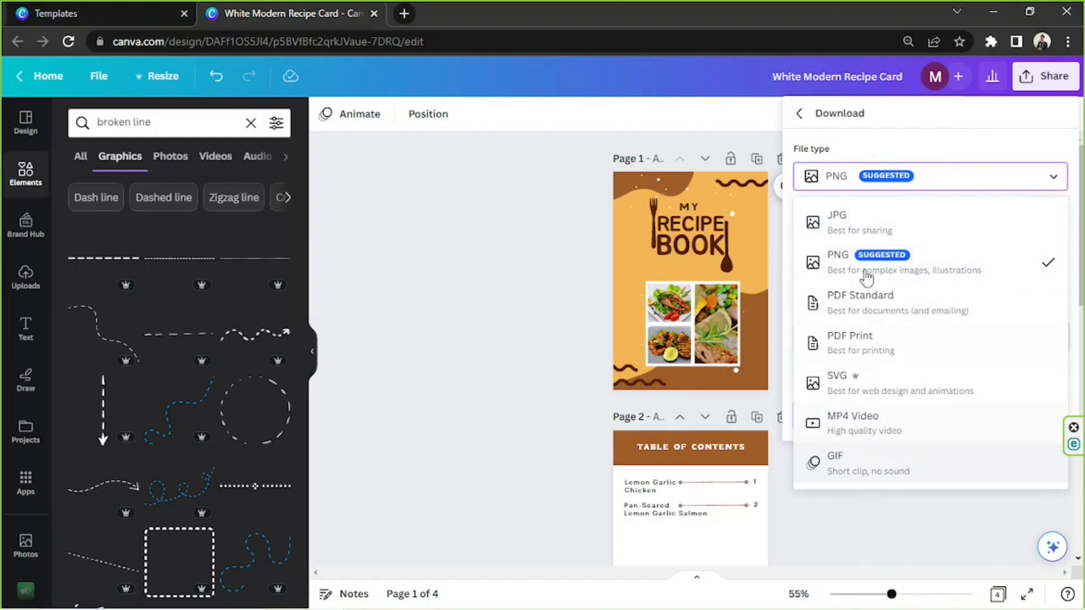
pyautogui.click(924, 183)
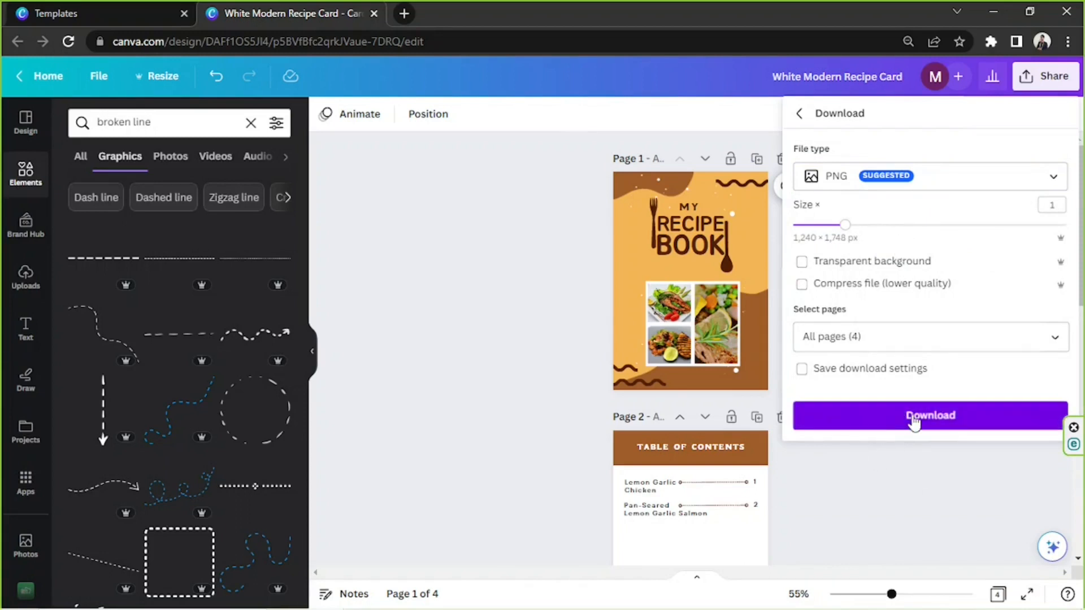
pyautogui.click(914, 471)
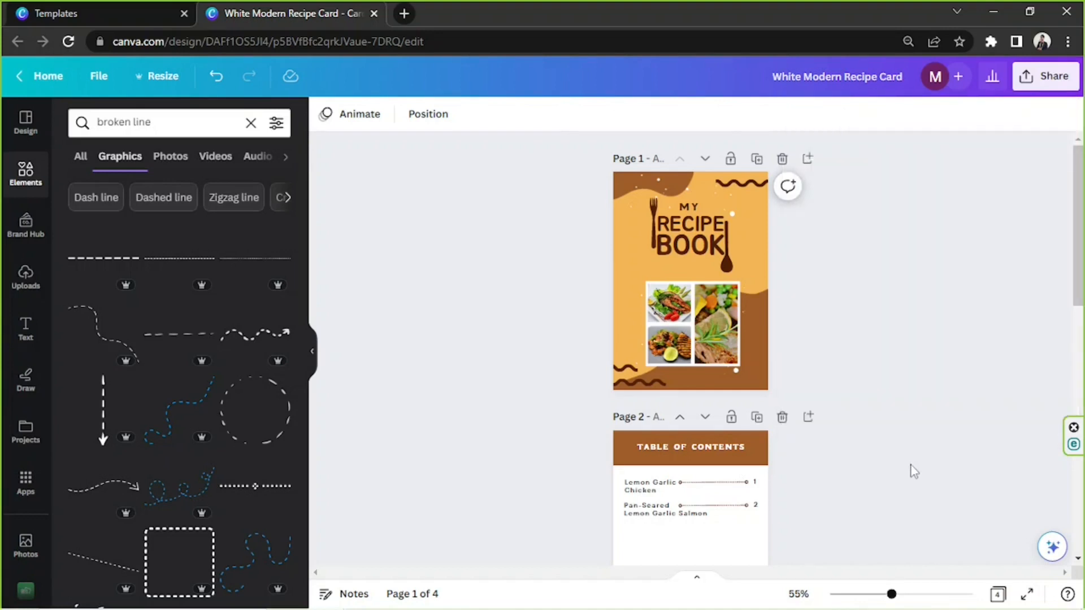